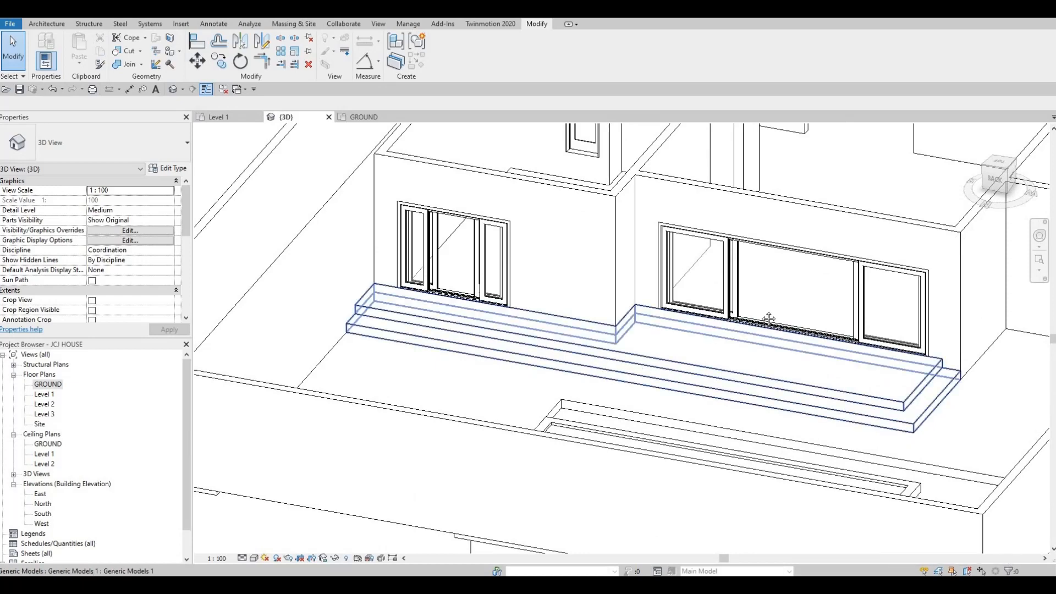
Pull the ends of the upper and lower terrace steps inward, away from the house corner beside the smaller sliding door.
{"action": "scroll", "coordinate": [769, 318], "scroll_direction": "down", "scroll_amount": 3}
{"action": "scroll", "coordinate": [431, 387], "scroll_direction": "up", "scroll_amount": 6}
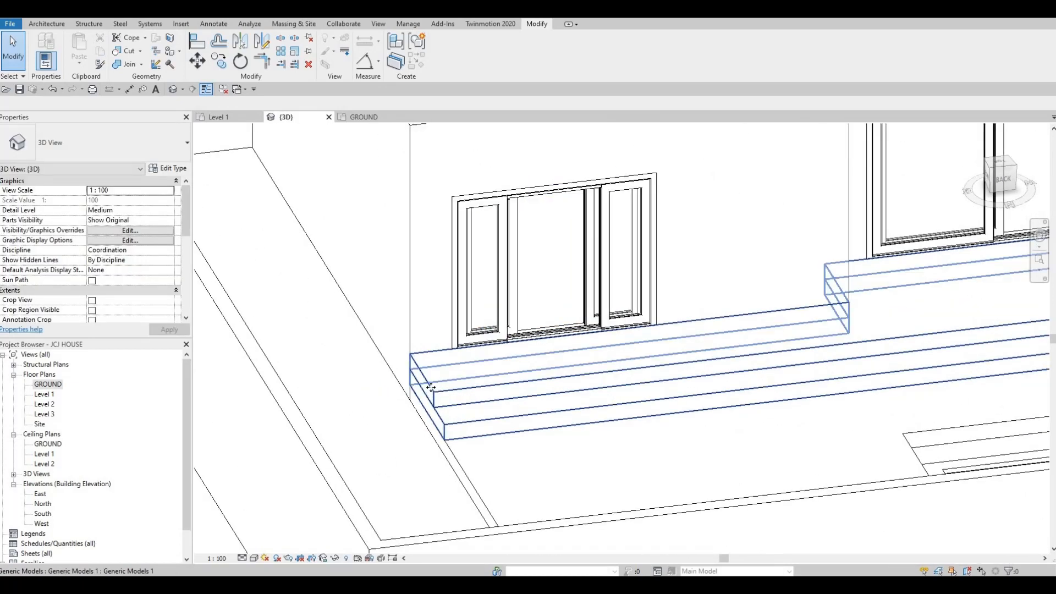
{"action": "left_click", "coordinate": [424, 384]}
{"action": "left_click_drag", "start_coordinate": [451, 382], "coordinate": [462, 383]}
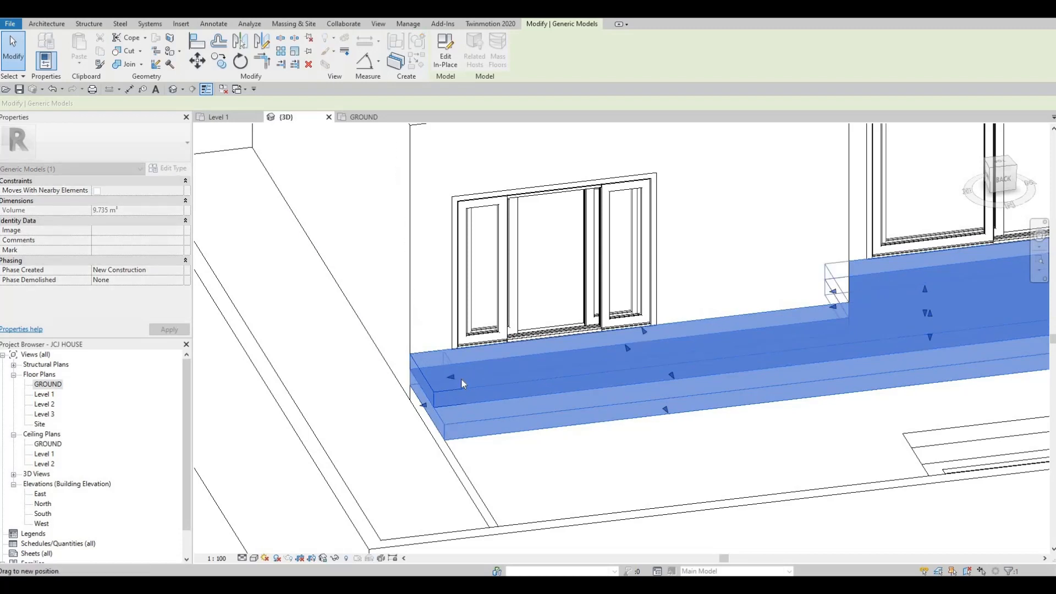
{"action": "left_click_drag", "start_coordinate": [419, 426], "coordinate": [448, 406]}
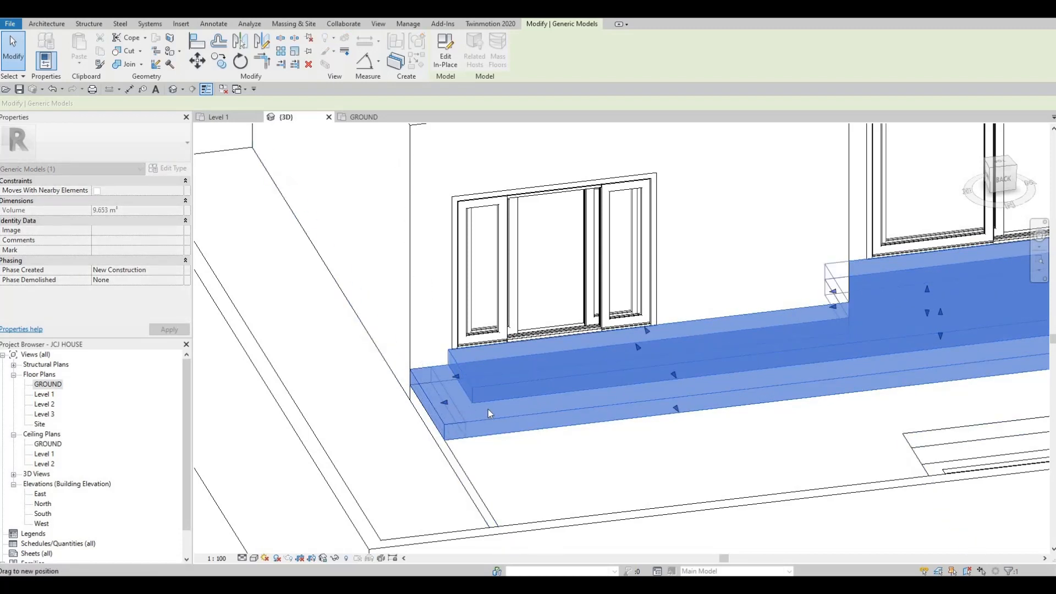
{"action": "key", "text": "Escape"}
{"action": "key", "text": "Escape"}
{"action": "scroll", "coordinate": [354, 418], "scroll_direction": "down", "scroll_amount": 3}
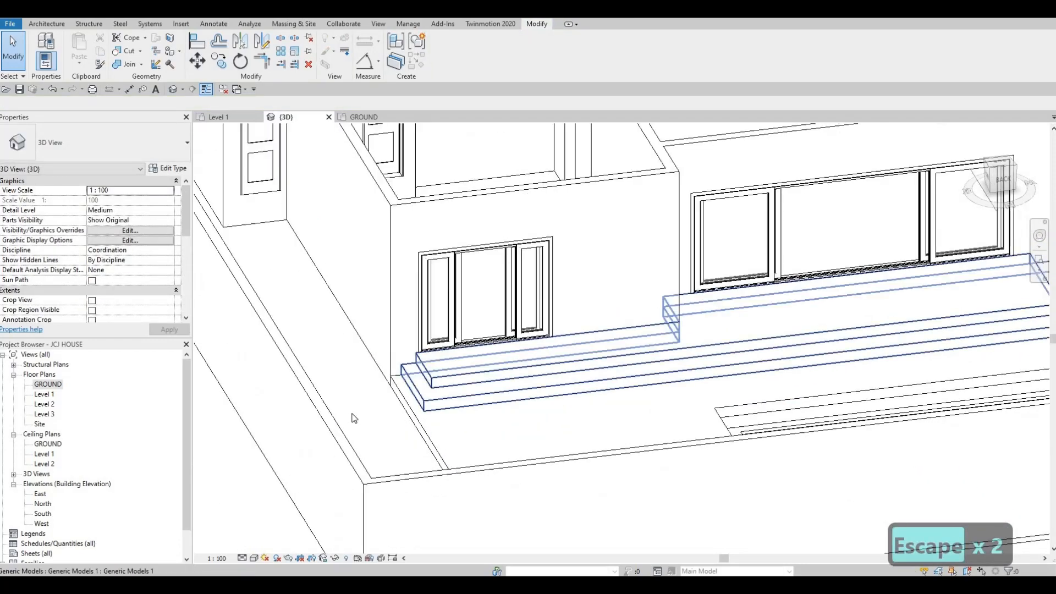
{"action": "scroll", "coordinate": [412, 390], "scroll_direction": "up", "scroll_amount": 4}
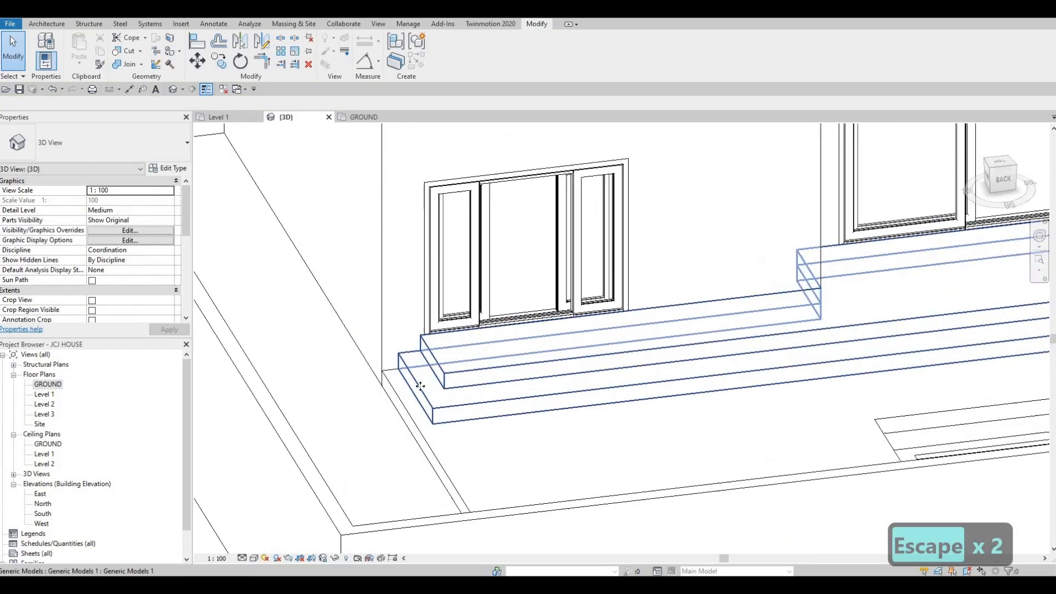
{"action": "left_click", "coordinate": [423, 392]}
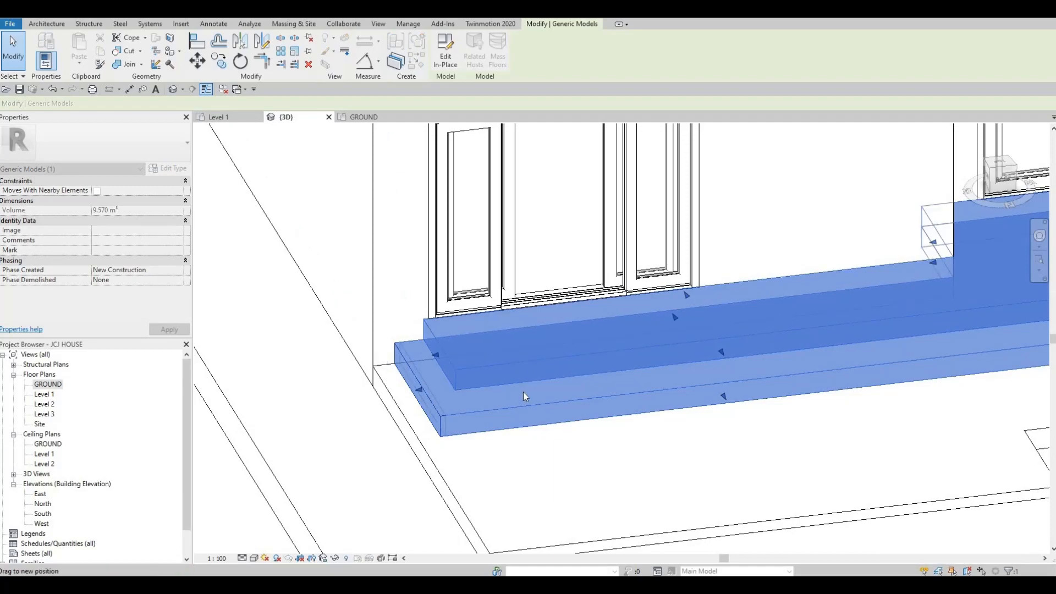
{"action": "key", "text": "Escape"}
Select the patio floor around the terrace steps and check its type properties.
{"action": "scroll", "coordinate": [523, 391], "scroll_direction": "down", "scroll_amount": 2}
{"action": "scroll", "coordinate": [525, 397], "scroll_direction": "down", "scroll_amount": 4}
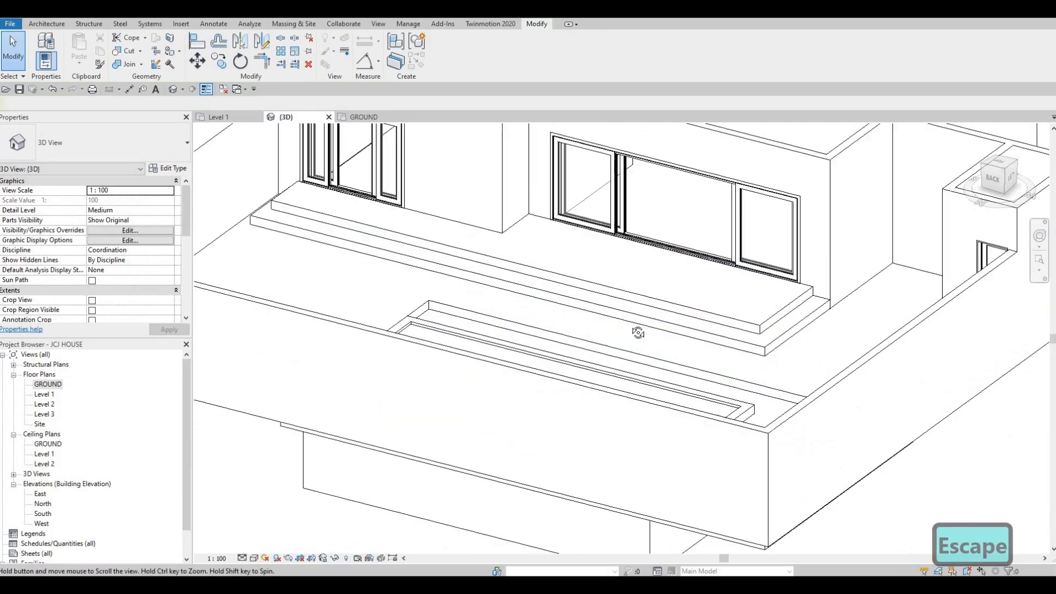
{"action": "middle_click_drag", "start_coordinate": [685, 275], "coordinate": [732, 263], "text": "shift"}
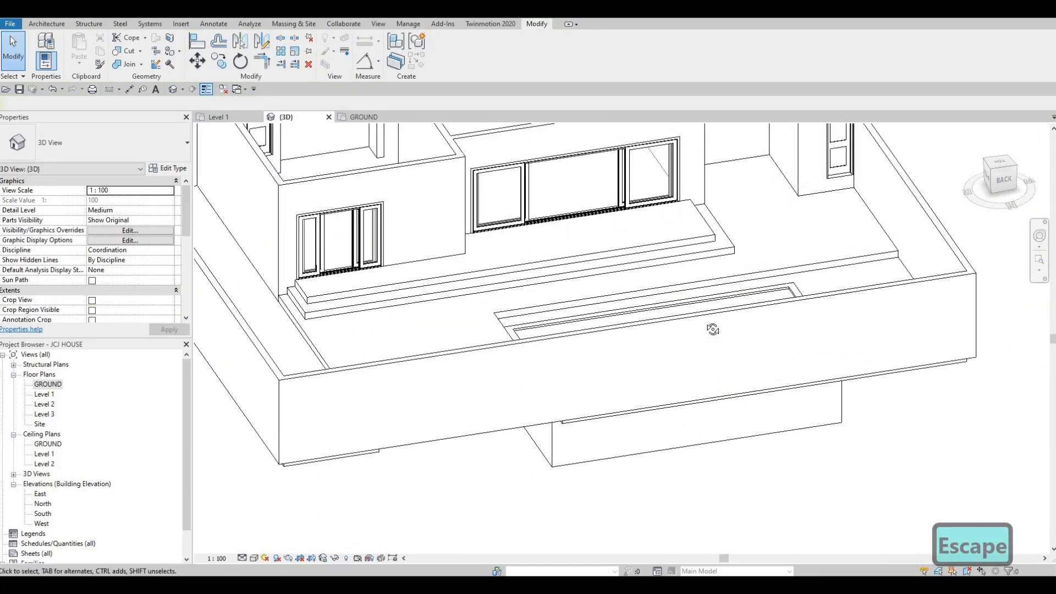
{"action": "middle_click_drag", "start_coordinate": [713, 329], "coordinate": [814, 192], "text": "shift"}
{"action": "left_click", "coordinate": [819, 188]}
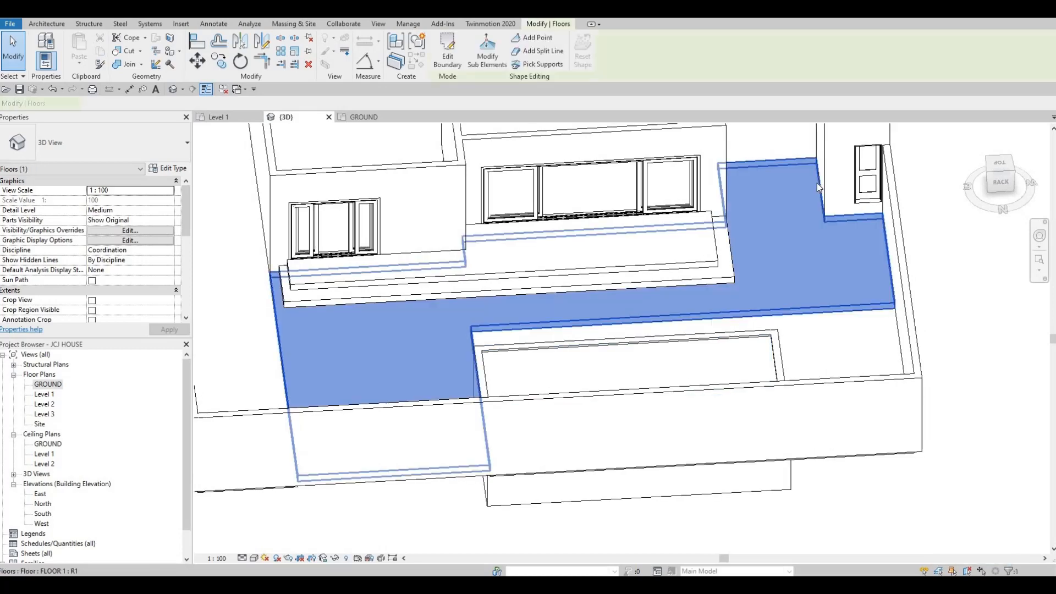
{"action": "left_click", "coordinate": [179, 168]}
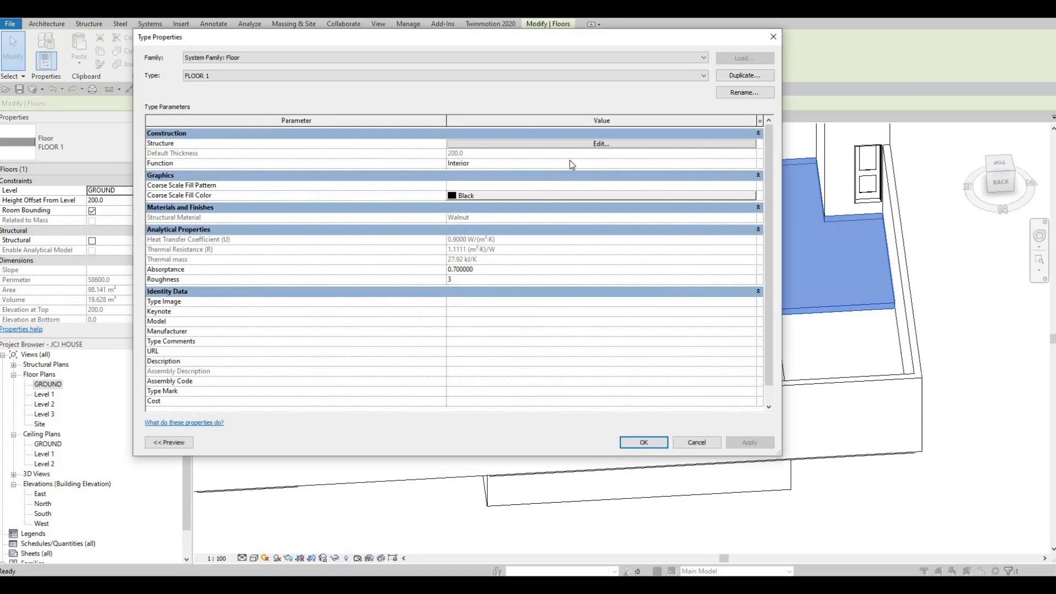
{"action": "key", "text": "Escape"}
{"action": "key", "text": "Escape"}
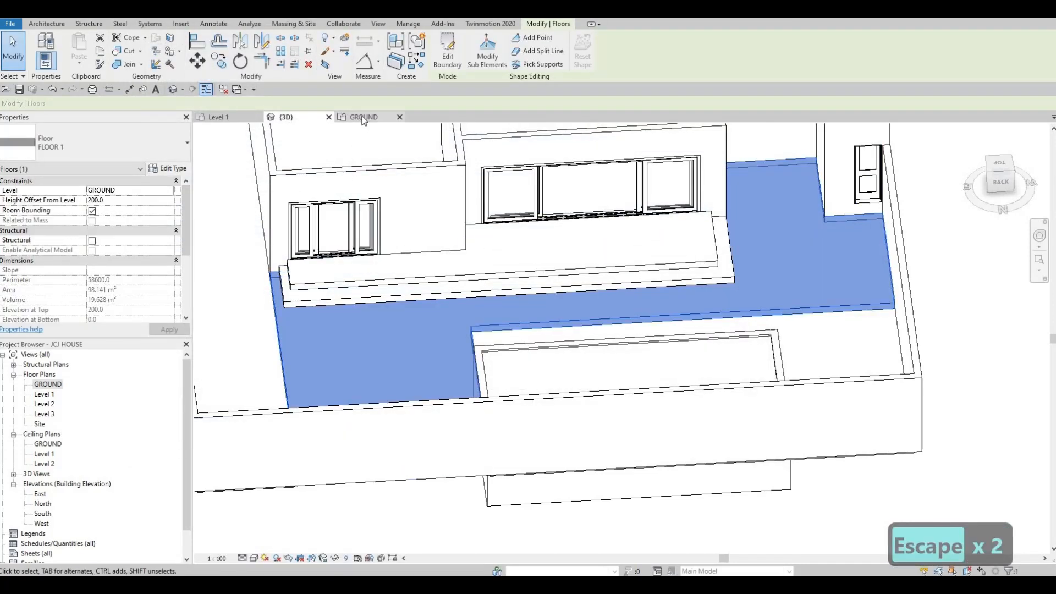
In the GROUND plan, edit the patio floor's boundary, moving the recess edge beside the small room to about 1735 mm from grid B.
{"action": "left_click", "coordinate": [363, 117]}
{"action": "scroll", "coordinate": [499, 310], "scroll_direction": "up", "scroll_amount": 2}
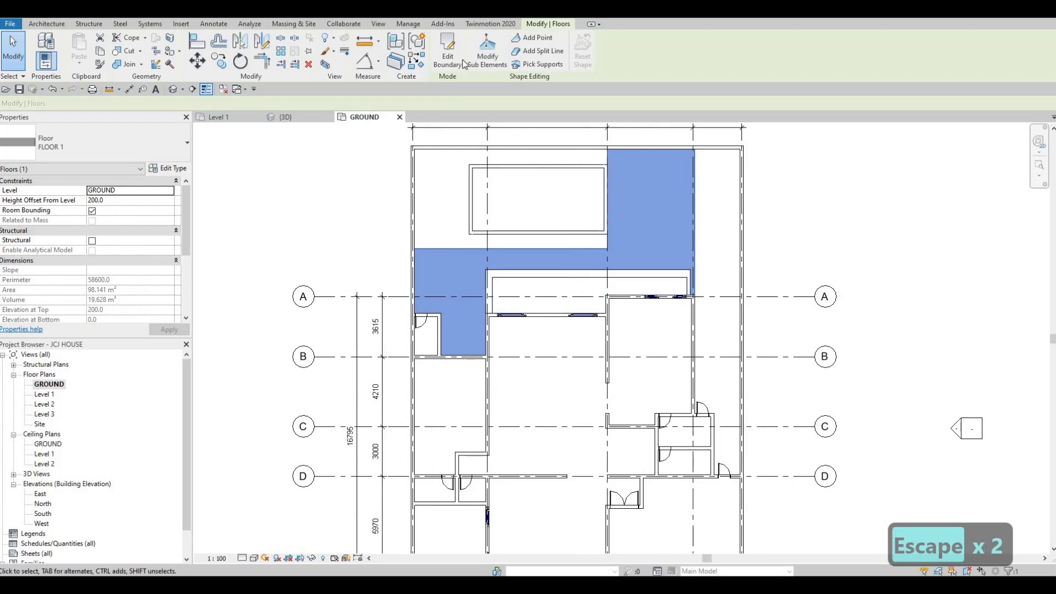
{"action": "double_click", "coordinate": [444, 300]}
{"action": "scroll", "coordinate": [440, 291], "scroll_direction": "up", "scroll_amount": 3}
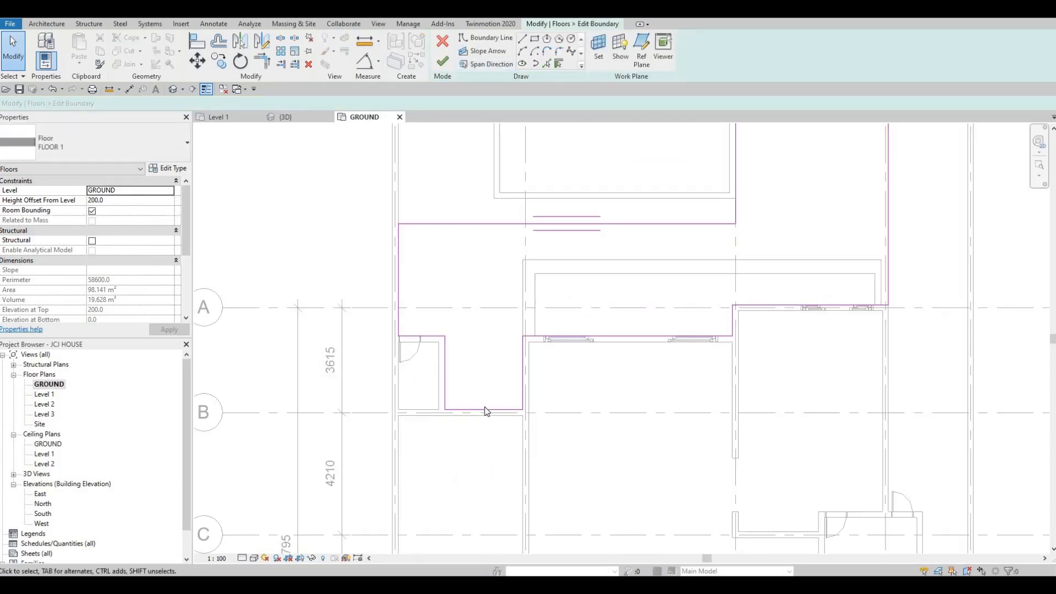
{"action": "left_click", "coordinate": [484, 409]}
{"action": "left_click_drag", "start_coordinate": [484, 409], "coordinate": [489, 362]}
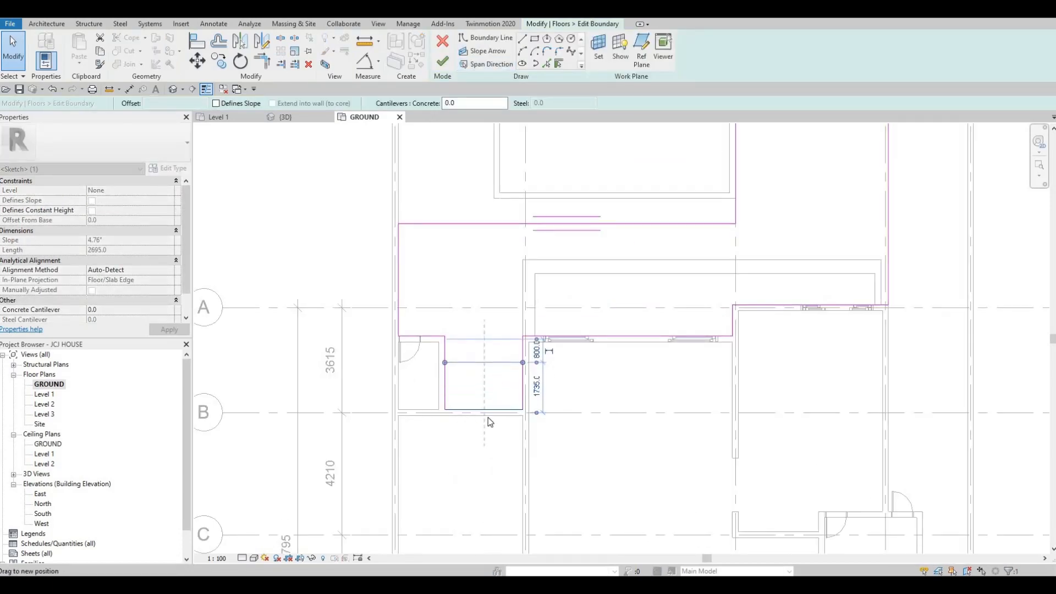
{"action": "key", "text": "Escape"}
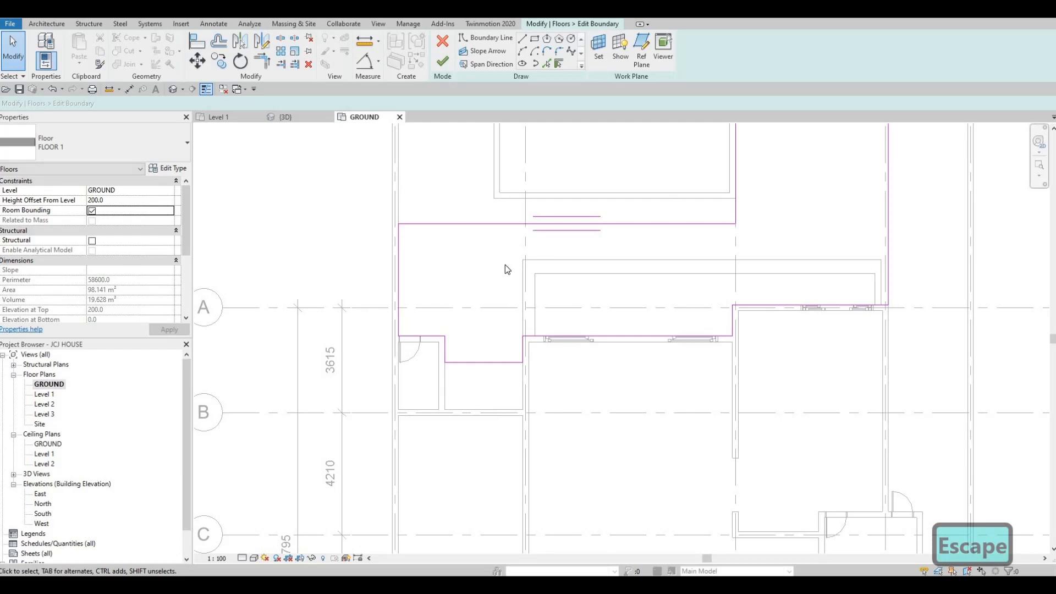
Shift the recess edge toward the patio, about 1835 mm clear of the wall at grid B, and finish the floor boundary.
{"action": "middle_click_drag", "start_coordinate": [474, 220], "coordinate": [459, 346]}
{"action": "middle_click_drag", "start_coordinate": [448, 389], "coordinate": [477, 237]}
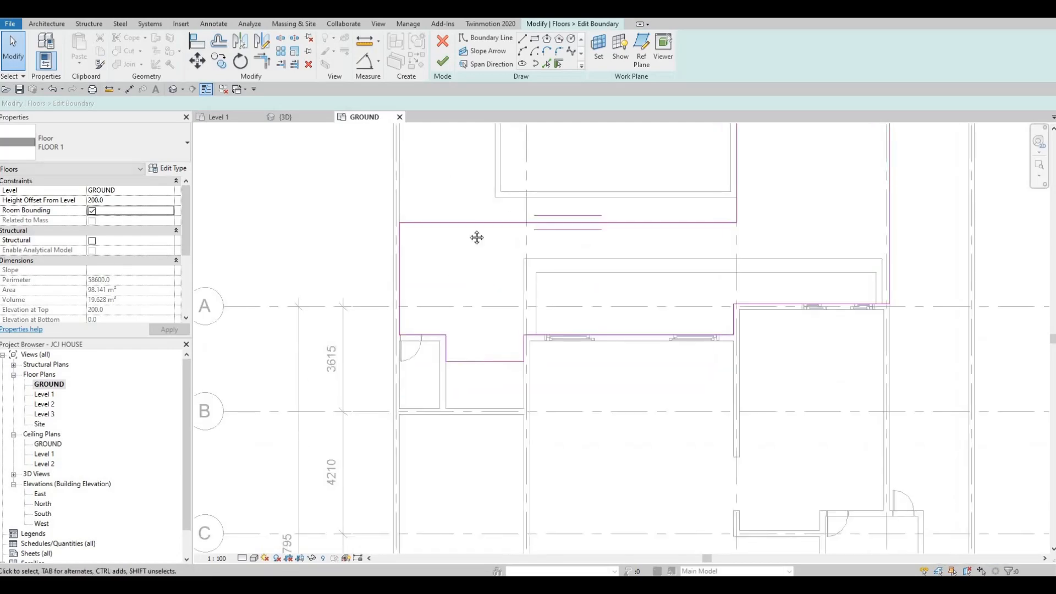
{"action": "scroll", "coordinate": [411, 309], "scroll_direction": "up", "scroll_amount": 2}
{"action": "scroll", "coordinate": [411, 309], "scroll_direction": "down", "scroll_amount": 2}
{"action": "middle_click_drag", "start_coordinate": [441, 458], "coordinate": [451, 333]}
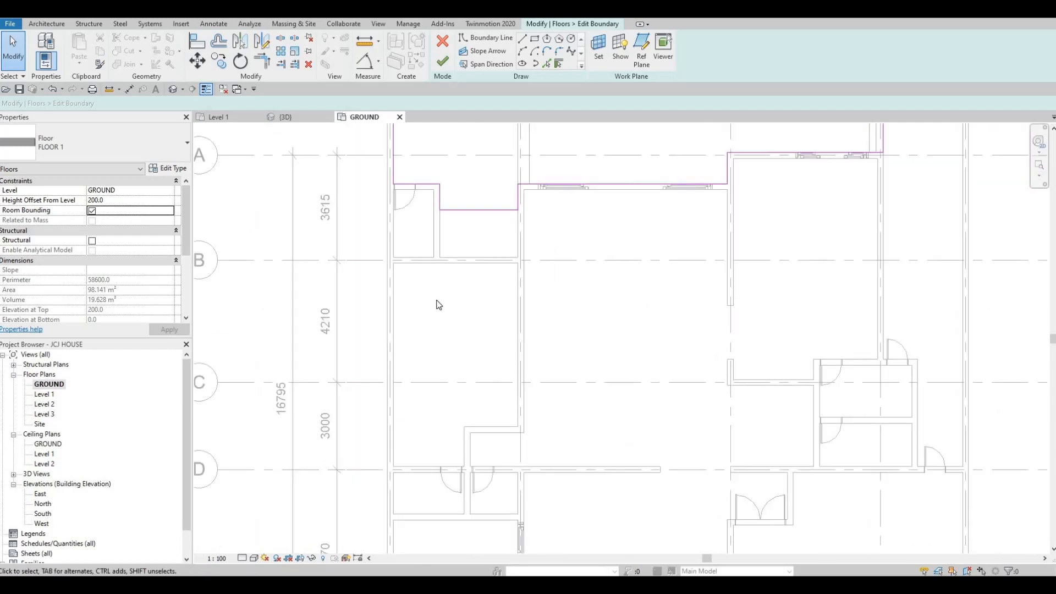
{"action": "middle_click_drag", "start_coordinate": [496, 246], "coordinate": [477, 321]}
{"action": "scroll", "coordinate": [477, 321], "scroll_direction": "up", "scroll_amount": 2}
{"action": "left_click", "coordinate": [477, 316]}
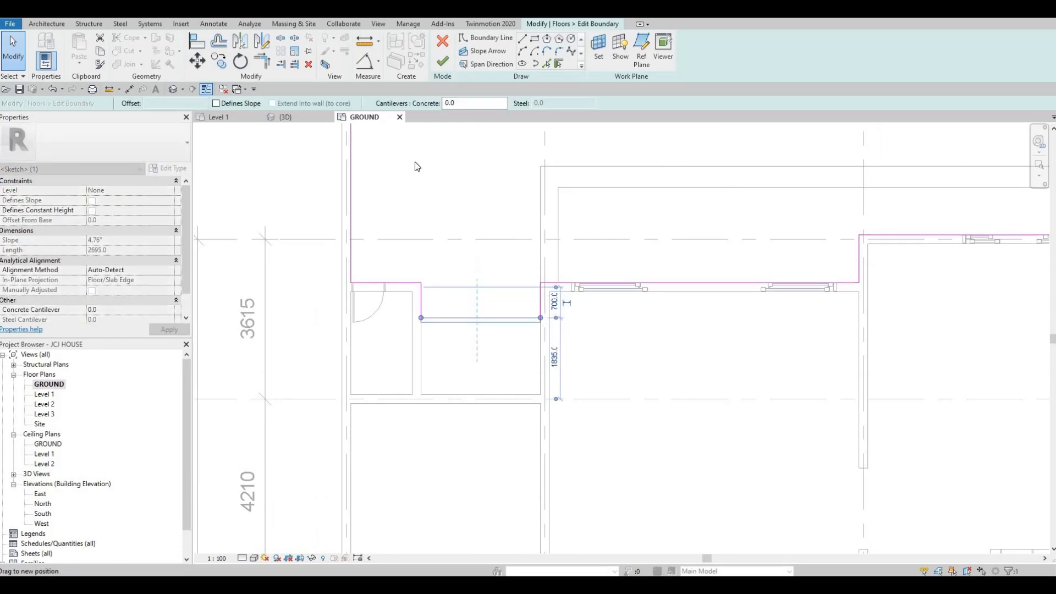
{"action": "key", "text": "Escape"}
{"action": "key", "text": "Escape"}
{"action": "left_click", "coordinate": [443, 61]}
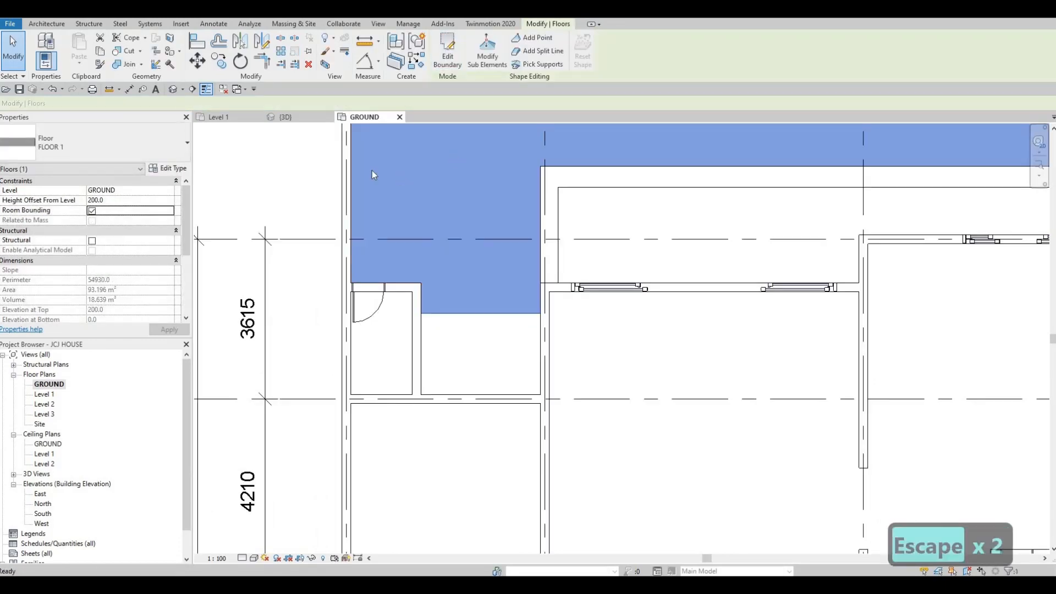
{"action": "key", "text": "Escape"}
{"action": "key", "text": "Escape"}
{"action": "key", "text": "Escape"}
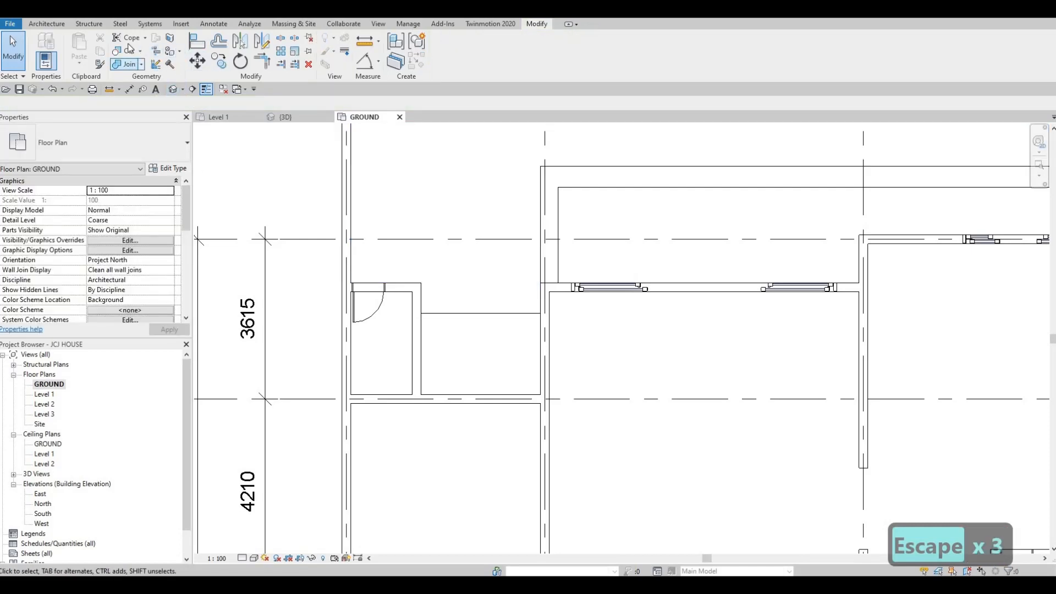
Create a rectangular FLOOR 3 floor of about 2695 x 1835 mm filling the recess beside the small room.
{"action": "left_click", "coordinate": [68, 25]}
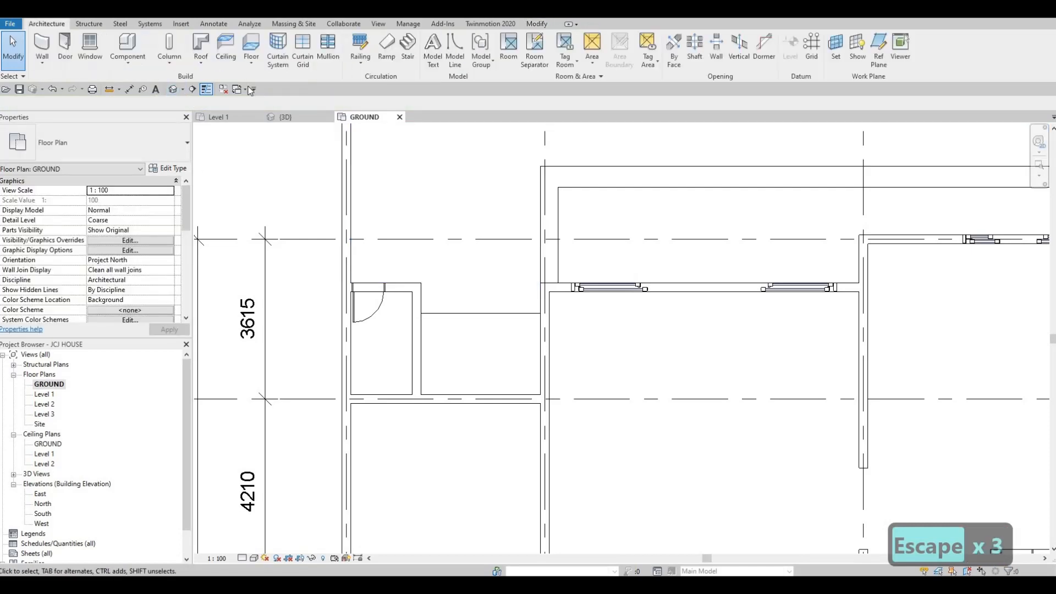
{"action": "left_click", "coordinate": [252, 45]}
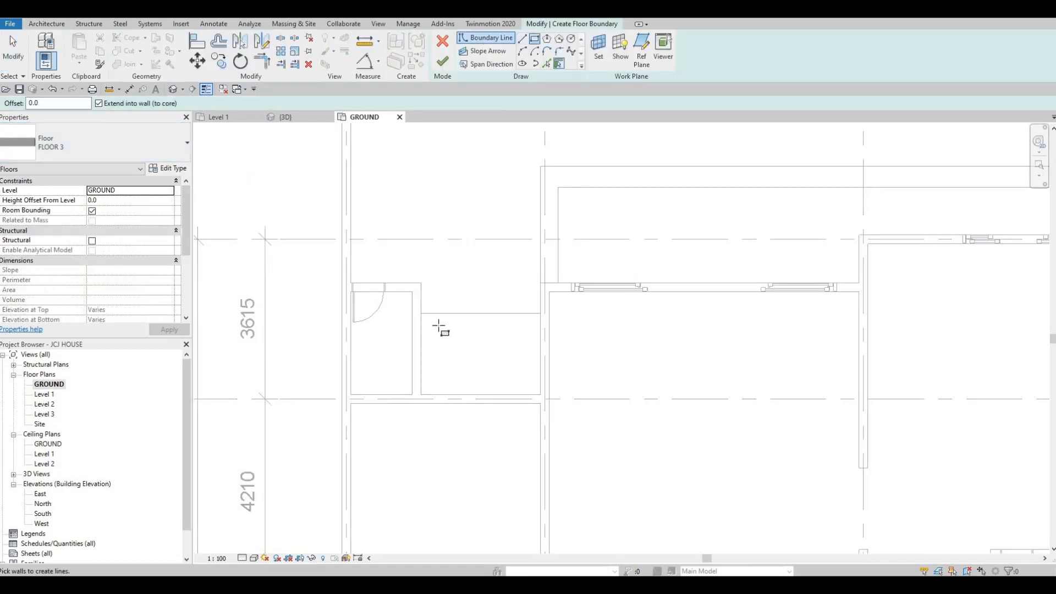
{"action": "scroll", "coordinate": [435, 325], "scroll_direction": "up", "scroll_amount": 2}
{"action": "left_click", "coordinate": [413, 300]}
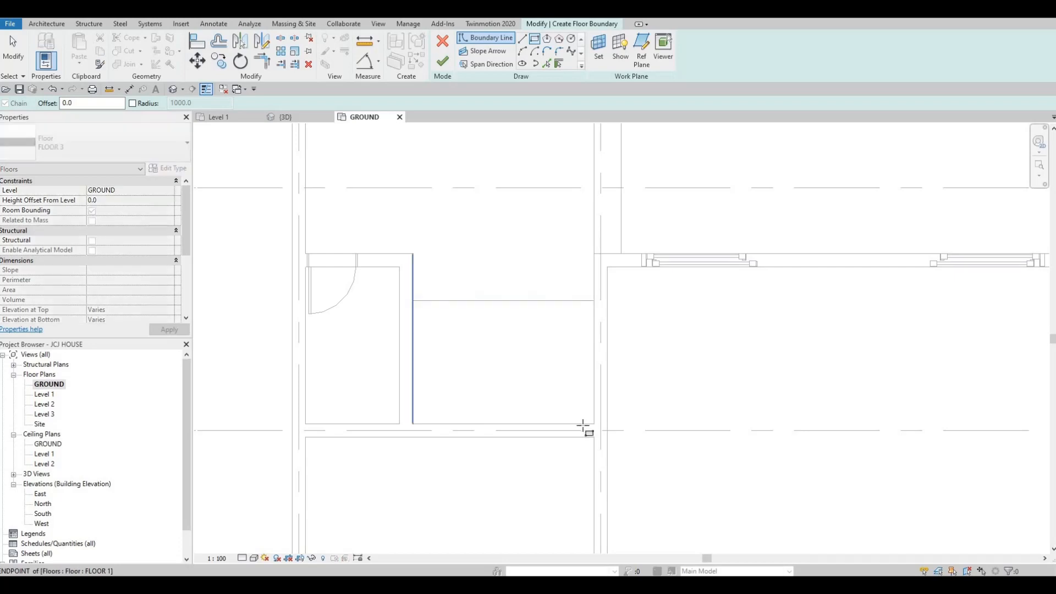
{"action": "left_click", "coordinate": [594, 424]}
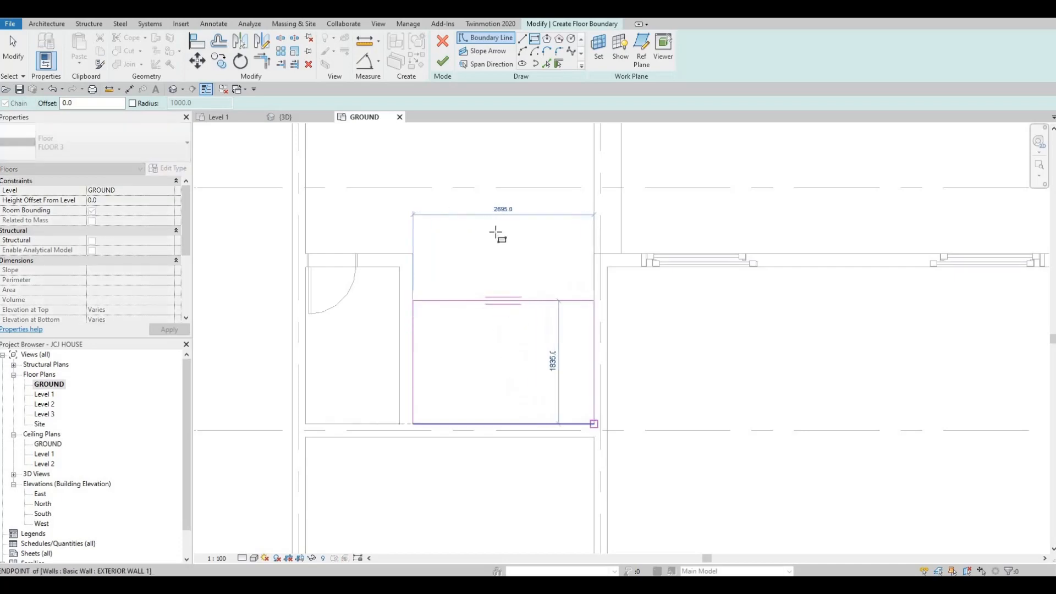
{"action": "left_click", "coordinate": [442, 61]}
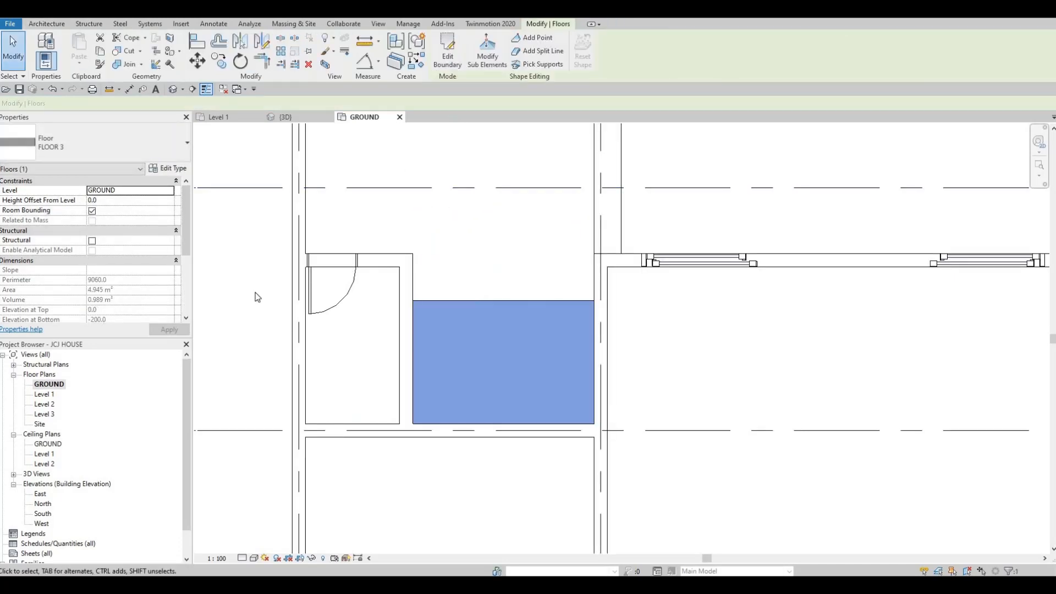
{"action": "scroll", "coordinate": [503, 263], "scroll_direction": "down", "scroll_amount": 4}
{"action": "key", "text": "Escape"}
{"action": "key", "text": "Escape"}
{"action": "key", "text": "Escape"}
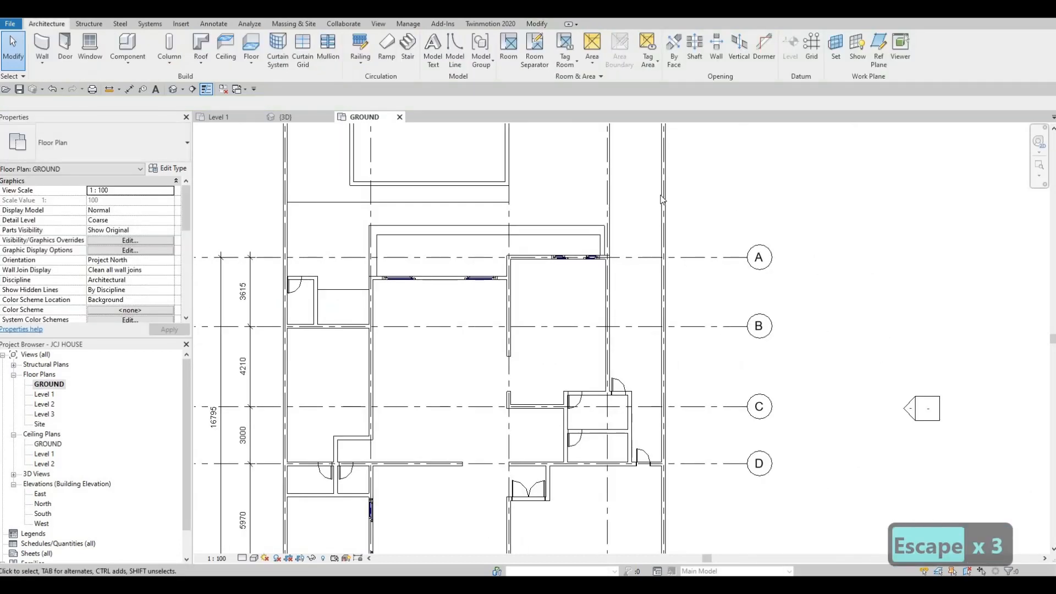
{"action": "left_click", "coordinate": [663, 265]}
{"action": "key", "text": "Escape"}
{"action": "key", "text": "Tab"}
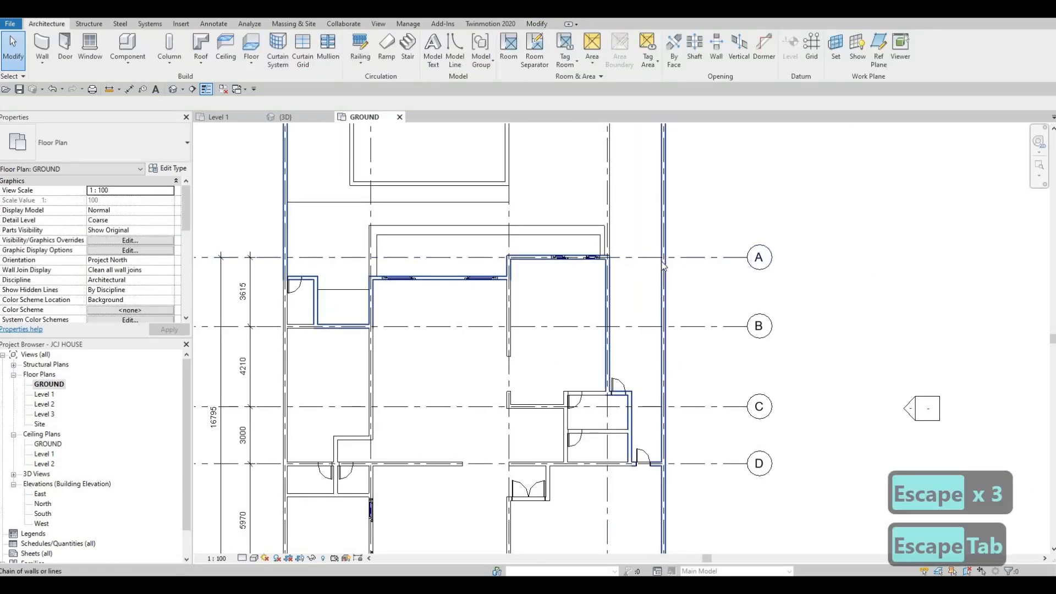
{"action": "key", "text": "Tab"}
{"action": "left_click", "coordinate": [662, 265]}
{"action": "key", "text": "Escape"}
{"action": "key", "text": "Escape"}
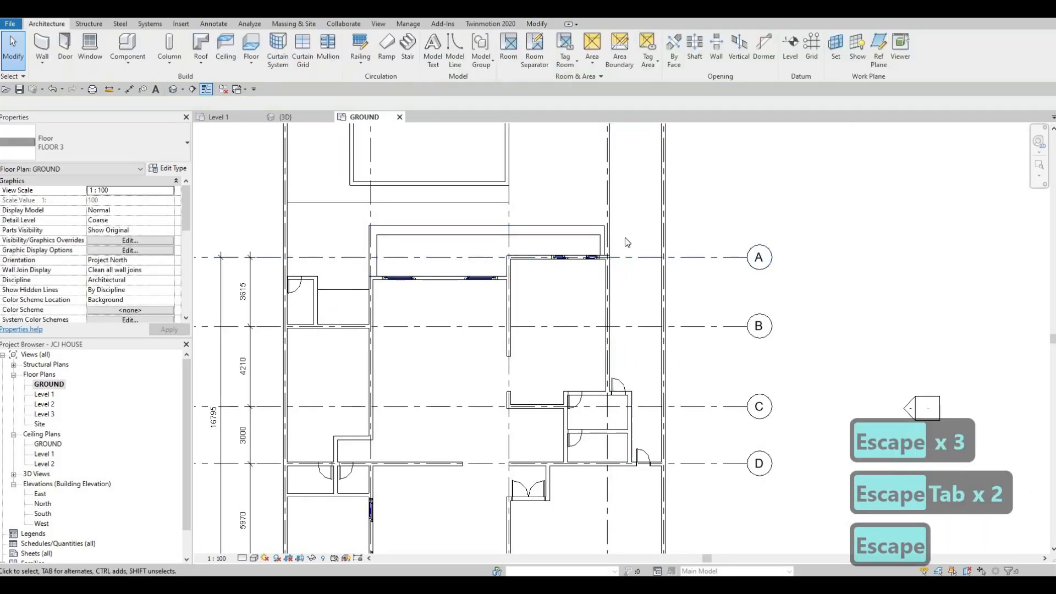
Examine the pool, terrace steps and surrounding patio area in the GROUND plan.
{"action": "scroll", "coordinate": [615, 279], "scroll_direction": "up", "scroll_amount": 5, "text": "ctrl"}
{"action": "scroll", "coordinate": [589, 306], "scroll_direction": "up", "scroll_amount": 2}
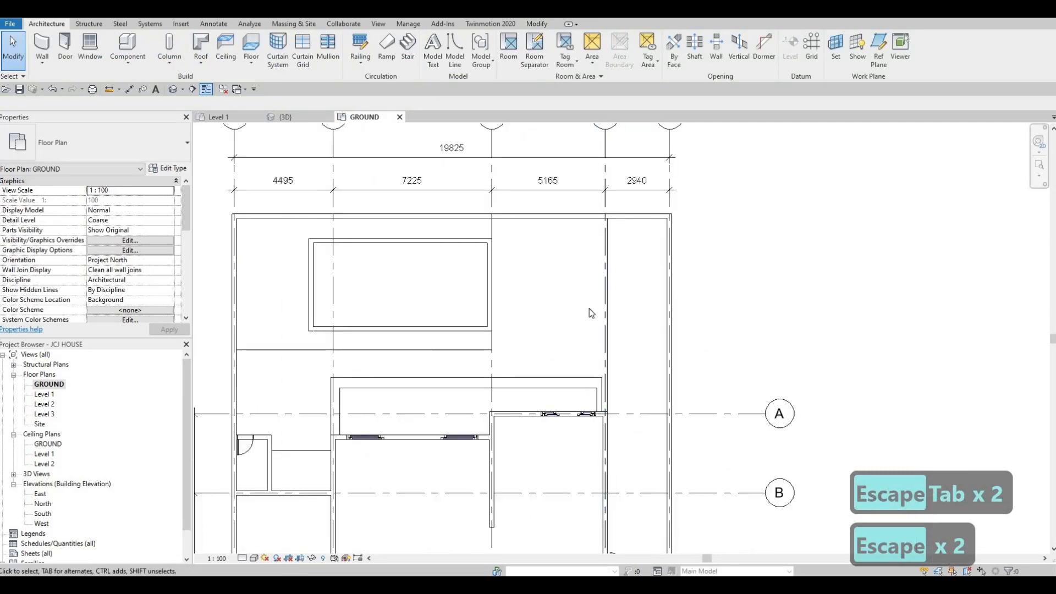
{"action": "scroll", "coordinate": [550, 313], "scroll_direction": "down", "scroll_amount": 4}
{"action": "key", "text": "Escape"}
{"action": "key", "text": "Escape"}
{"action": "scroll", "coordinate": [501, 325], "scroll_direction": "up", "scroll_amount": 1}
{"action": "scroll", "coordinate": [511, 346], "scroll_direction": "up", "scroll_amount": 4}
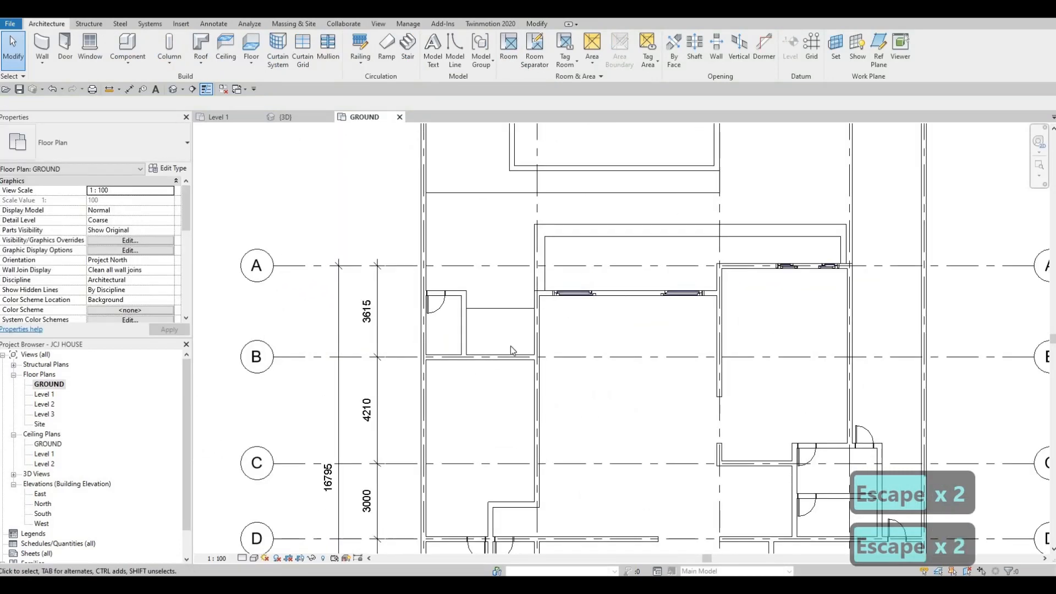
{"action": "scroll", "coordinate": [548, 366], "scroll_direction": "down", "scroll_amount": 2}
{"action": "mouse_move", "coordinate": [542, 362]}
{"action": "middle_mouse_down"}
{"action": "mouse_move", "coordinate": [540, 343]}
{"action": "mouse_move", "coordinate": [561, 367]}
{"action": "middle_mouse_up"}
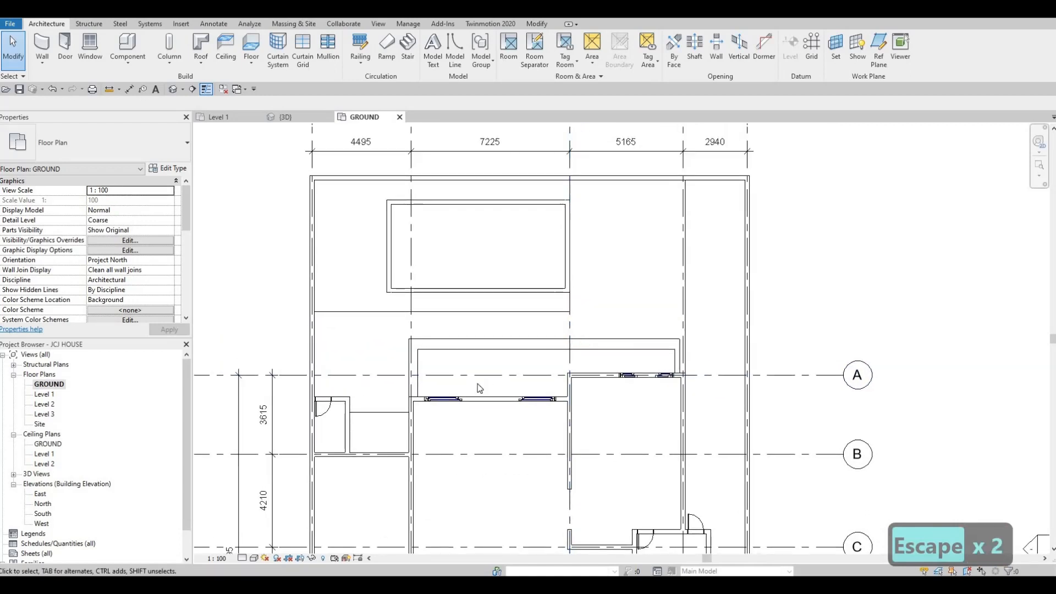
{"action": "middle_click_drag", "start_coordinate": [517, 328], "coordinate": [534, 277]}
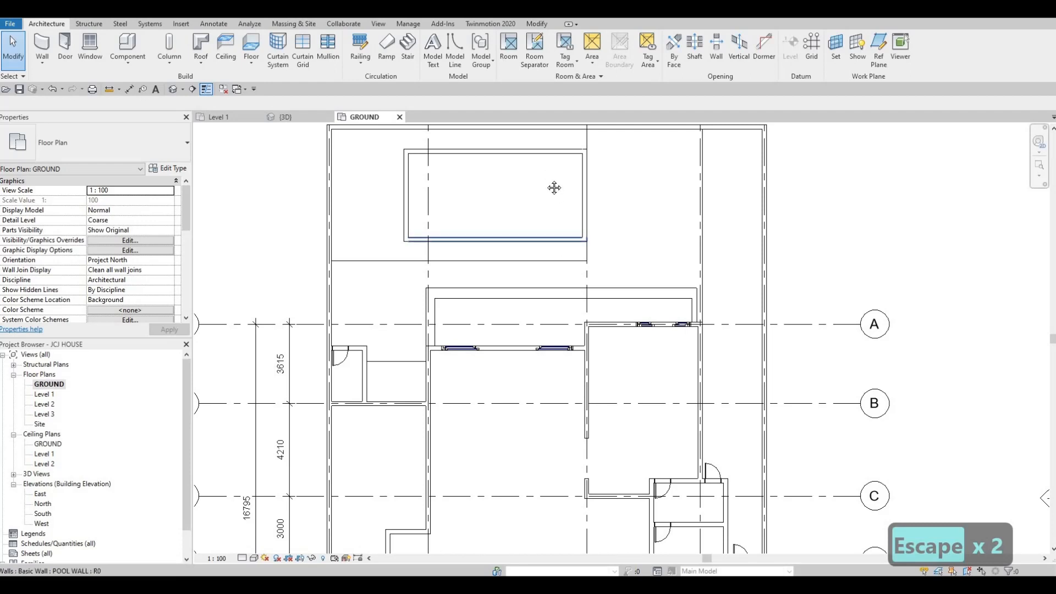
{"action": "scroll", "coordinate": [552, 194], "scroll_direction": "up", "scroll_amount": 4}
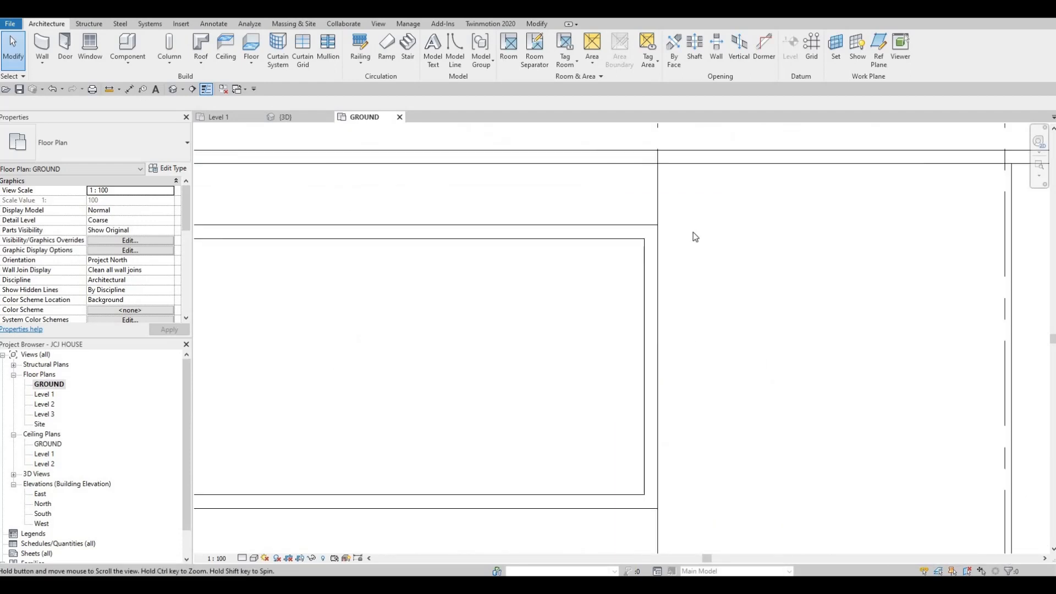
{"action": "scroll", "coordinate": [684, 236], "scroll_direction": "down", "scroll_amount": 3}
{"action": "scroll", "coordinate": [725, 215], "scroll_direction": "up", "scroll_amount": 4}
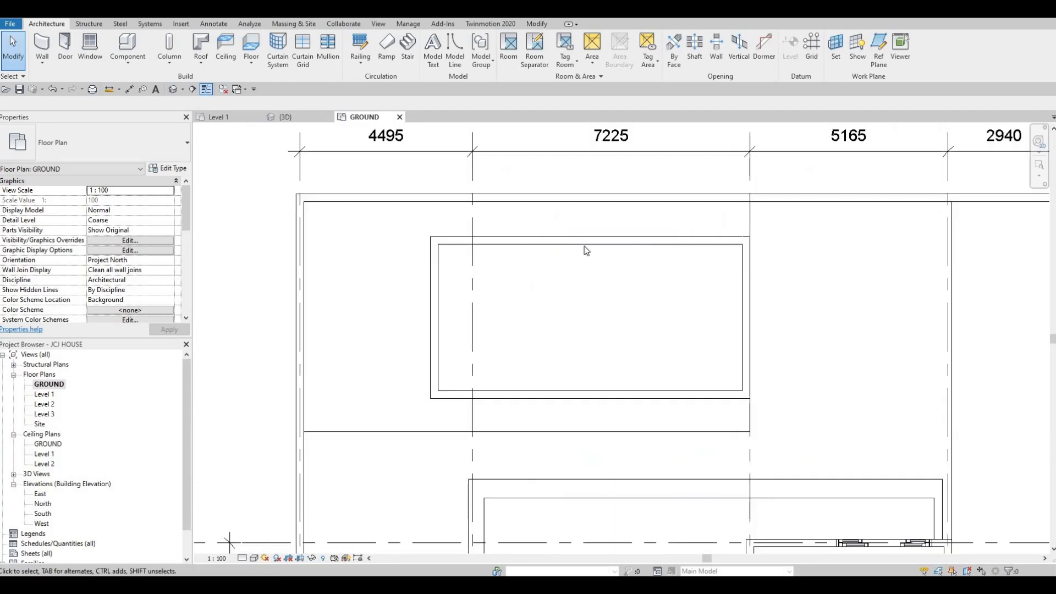
{"action": "scroll", "coordinate": [655, 292], "scroll_direction": "down", "scroll_amount": 3}
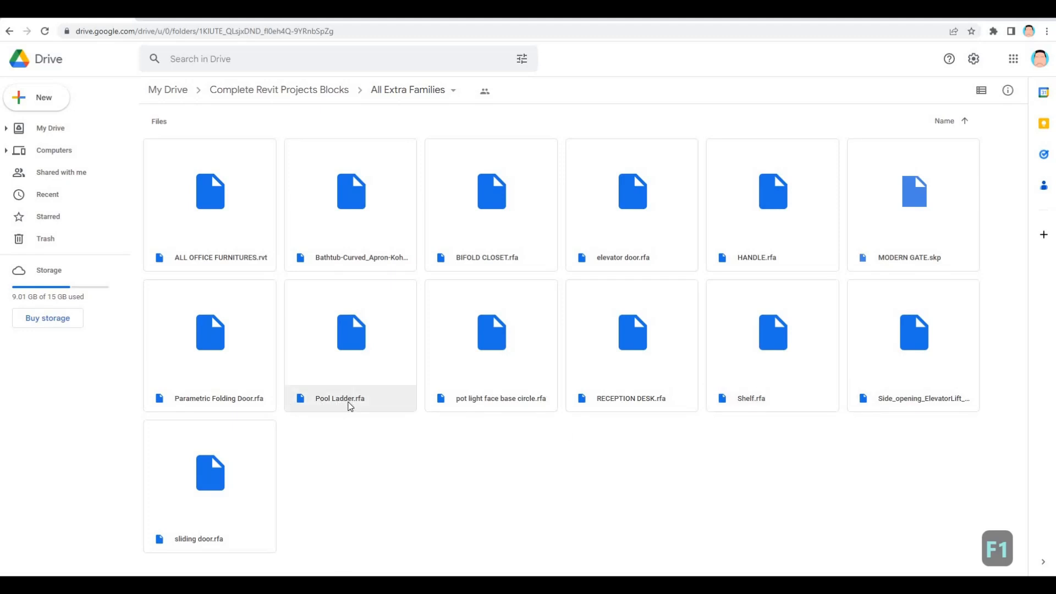
Download Pool Ladder.rfa from the All Extra Families folder on Google Drive and bring up the Downloads folder over Revit.
{"action": "right_click", "coordinate": [386, 366]}
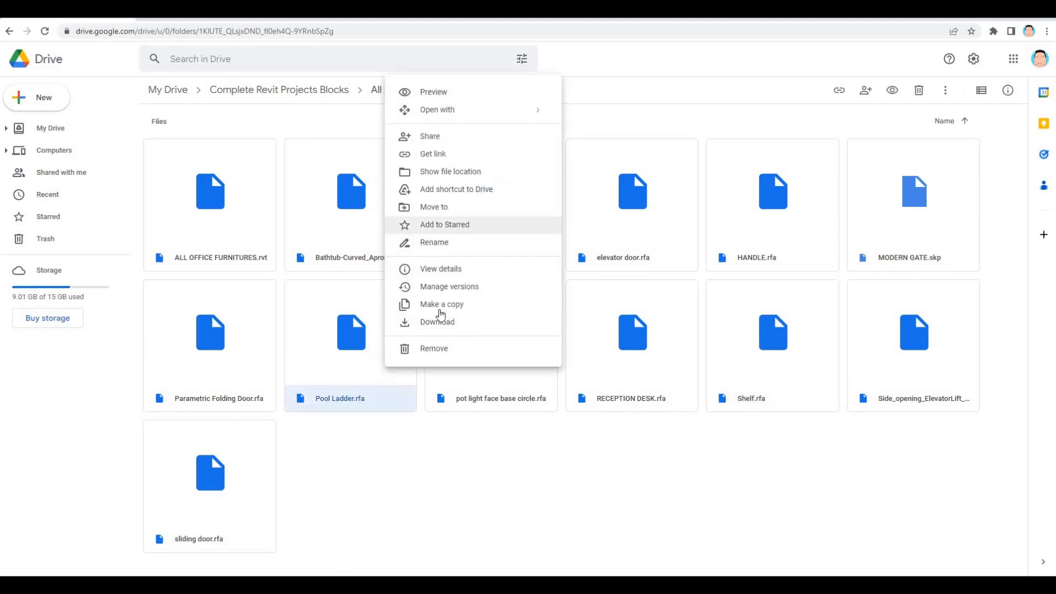
{"action": "left_click", "coordinate": [446, 324]}
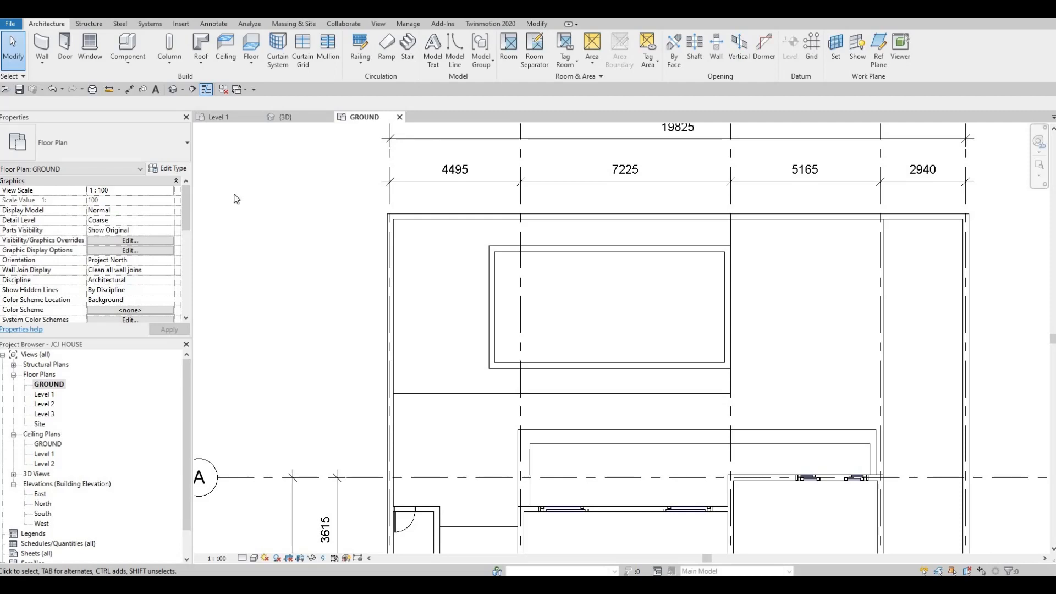
{"action": "key", "text": "alt+Tab"}
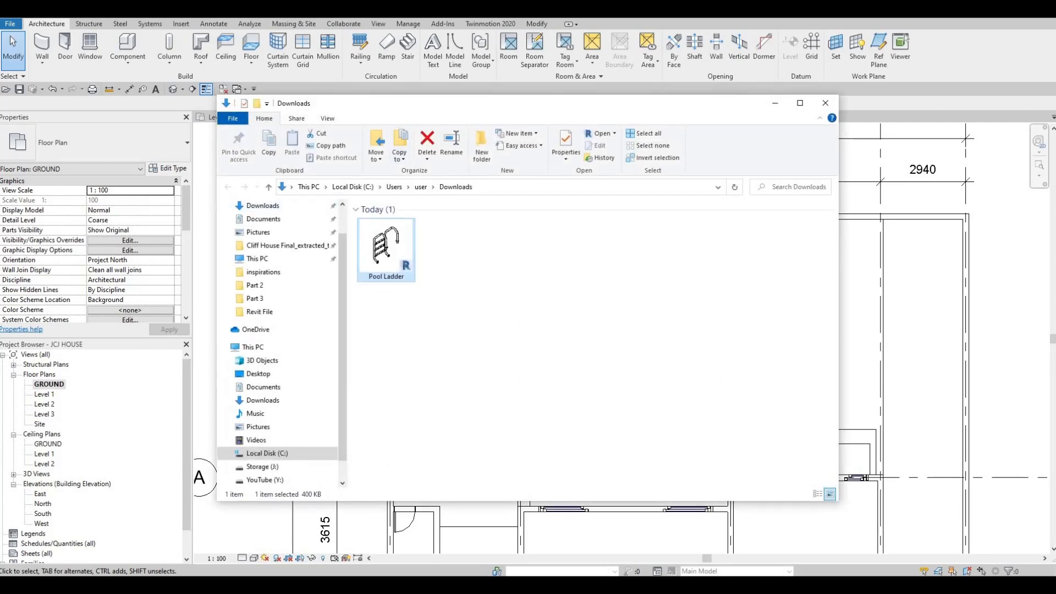
Load the downloaded Pool Ladder family into the Revit project and save the project when asked.
{"action": "left_click_drag", "start_coordinate": [453, 105], "coordinate": [0, 107]}
{"action": "left_click_drag", "start_coordinate": [536, 263], "coordinate": [537, 270]}
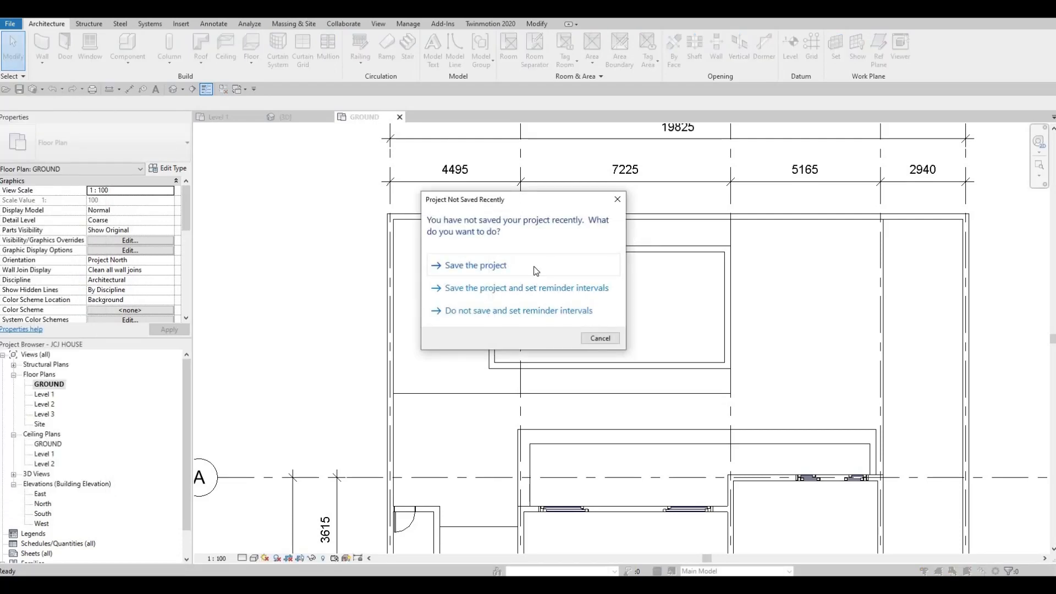
{"action": "left_click", "coordinate": [497, 269]}
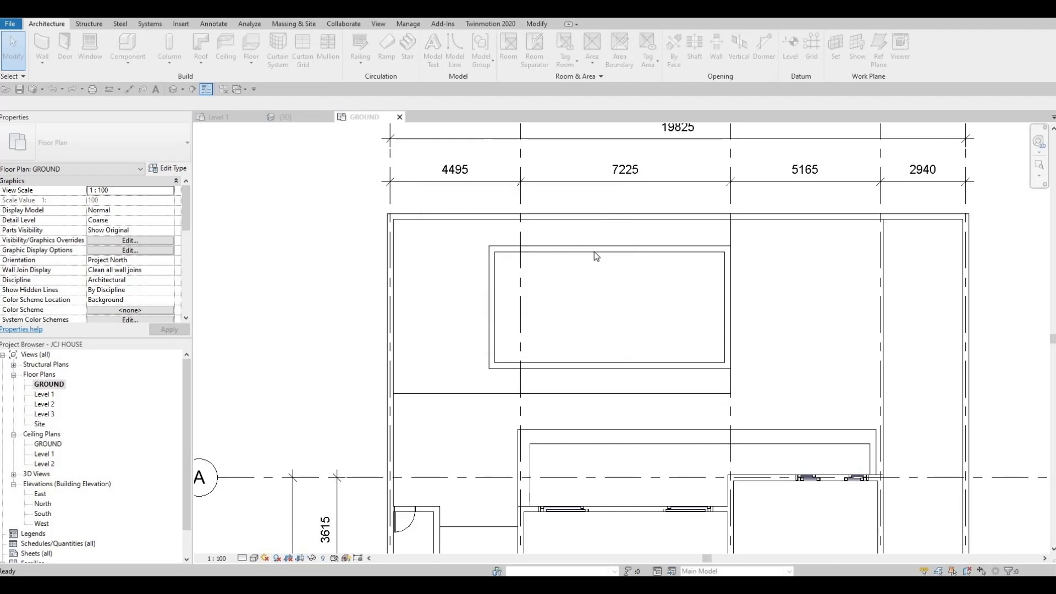
Place one Pool Ladder facing into the pool across the lower pool wall in the GROUND plan, about 400 mm from its right end.
{"action": "scroll", "coordinate": [710, 235], "scroll_direction": "up", "scroll_amount": 2}
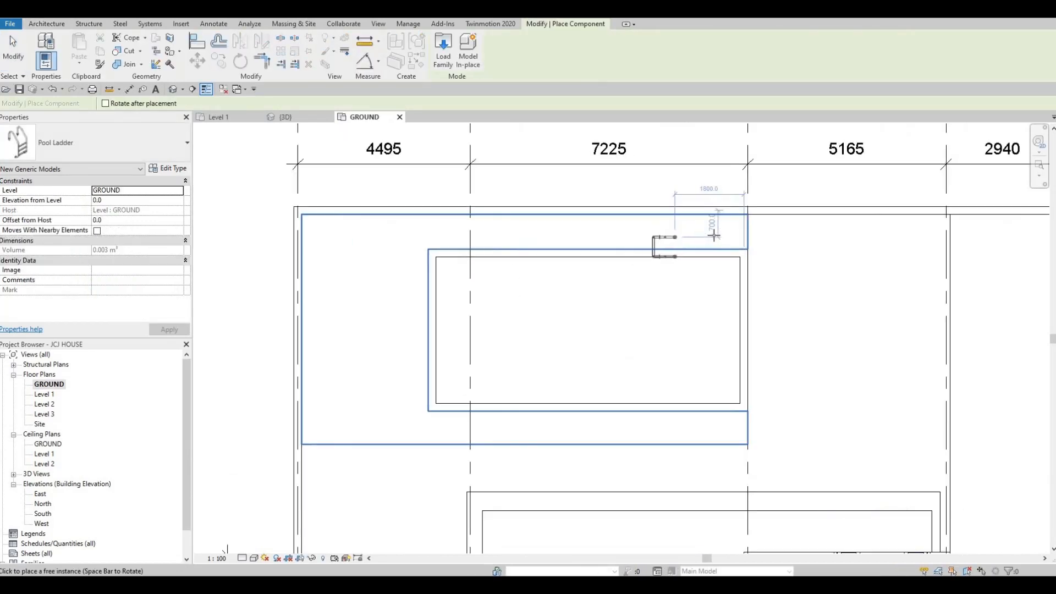
{"action": "key", "text": "space"}
{"action": "scroll", "coordinate": [712, 236], "scroll_direction": "up", "scroll_amount": 1}
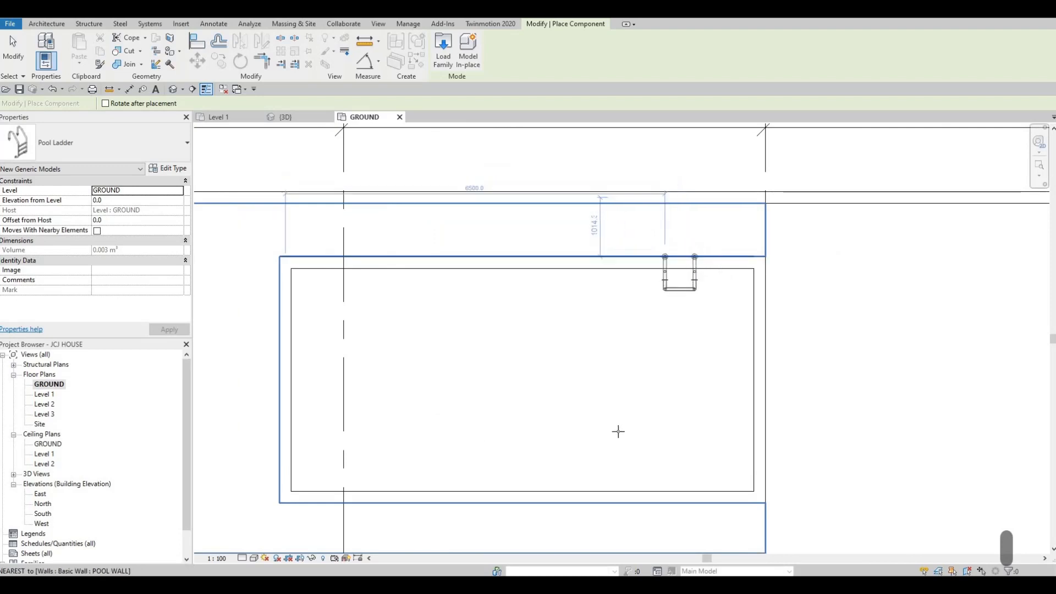
{"action": "key", "text": "space"}
{"action": "key", "text": "space"}
{"action": "middle_click_drag", "start_coordinate": [640, 456], "coordinate": [713, 306]}
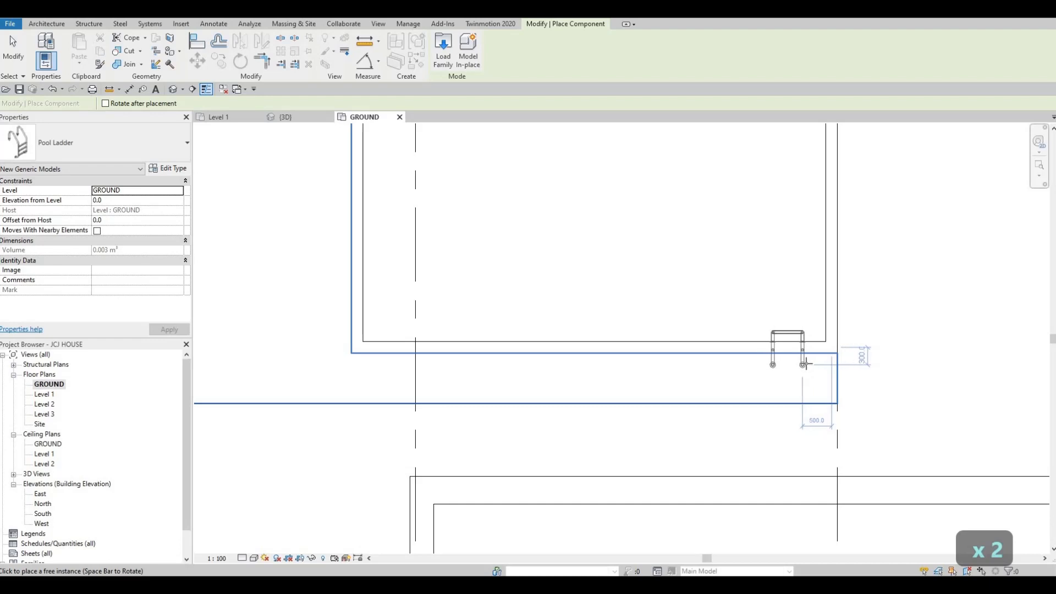
{"action": "left_click", "coordinate": [782, 371]}
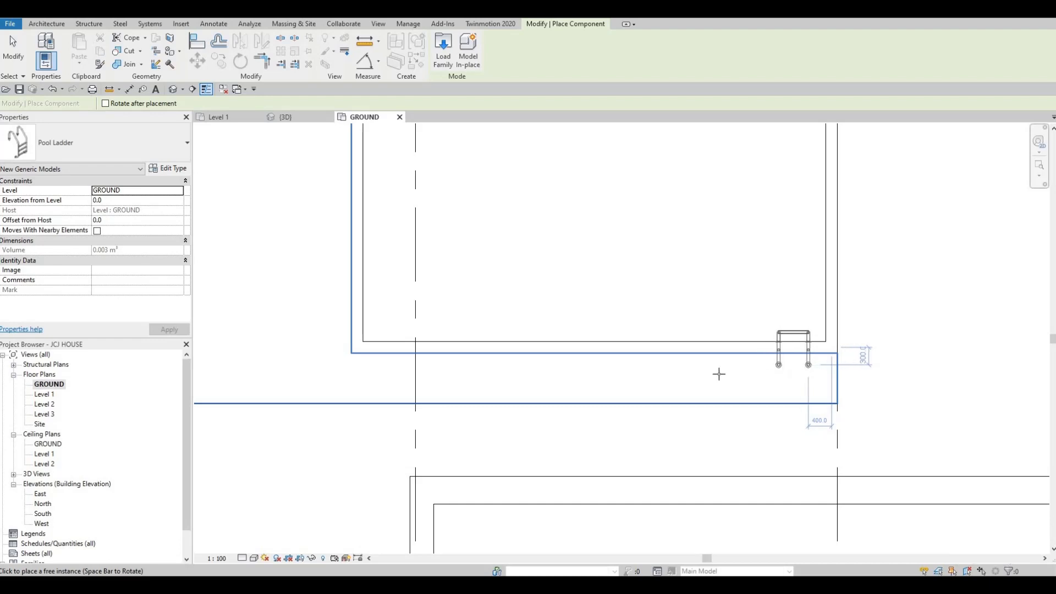
{"action": "key", "text": "Escape"}
{"action": "key", "text": "Escape"}
{"action": "key", "text": "Escape"}
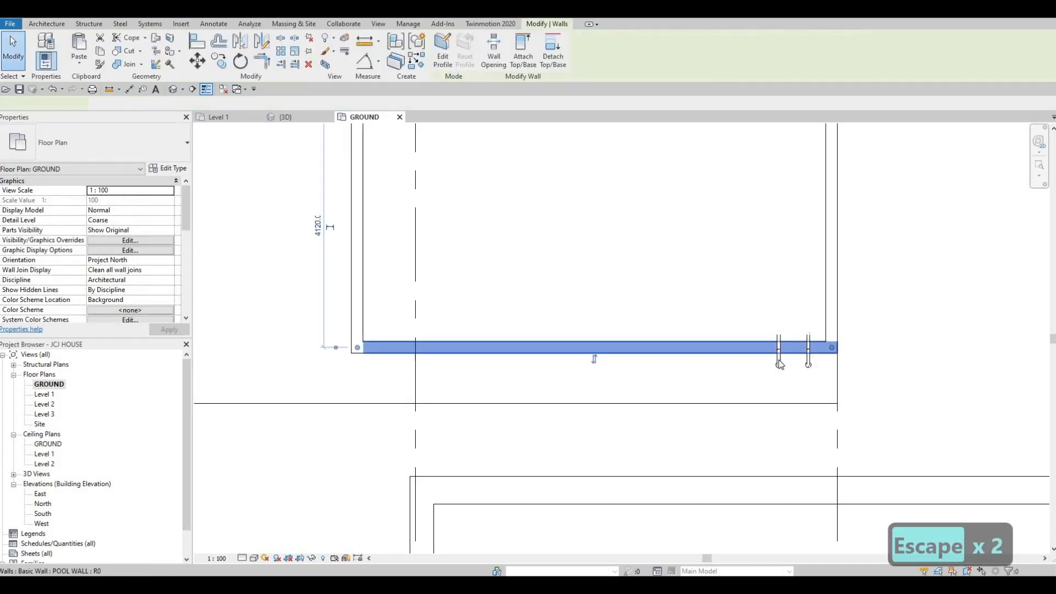
Move the pool ladder along the lower pool wall to the left end, about 7125 mm from the right end.
{"action": "left_click", "coordinate": [780, 363]}
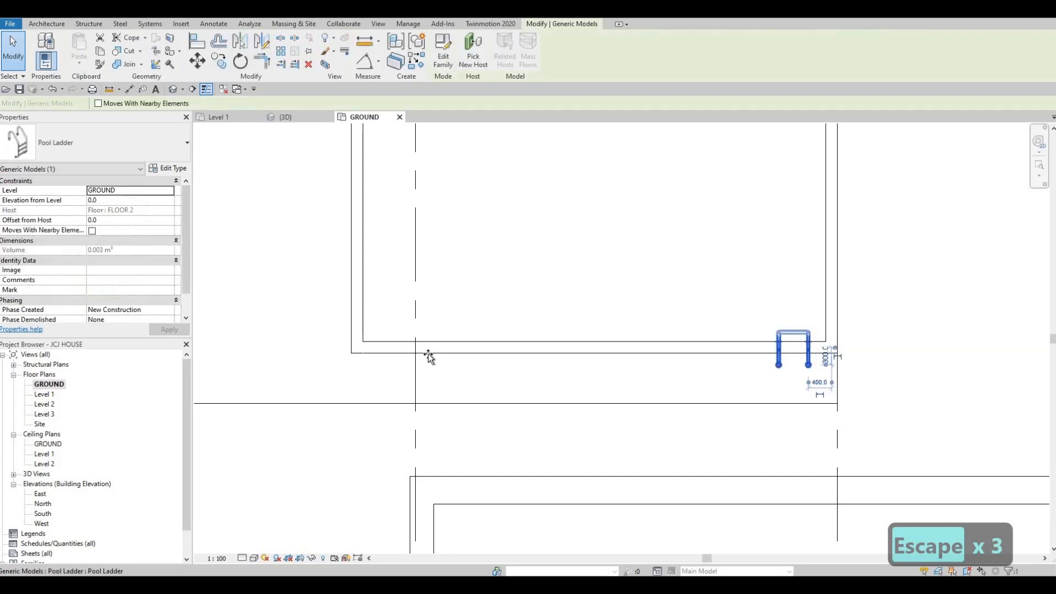
{"action": "left_click_drag", "start_coordinate": [429, 357], "coordinate": [388, 358]}
{"action": "key", "text": "Escape"}
{"action": "key", "text": "Escape"}
{"action": "key", "text": "Escape"}
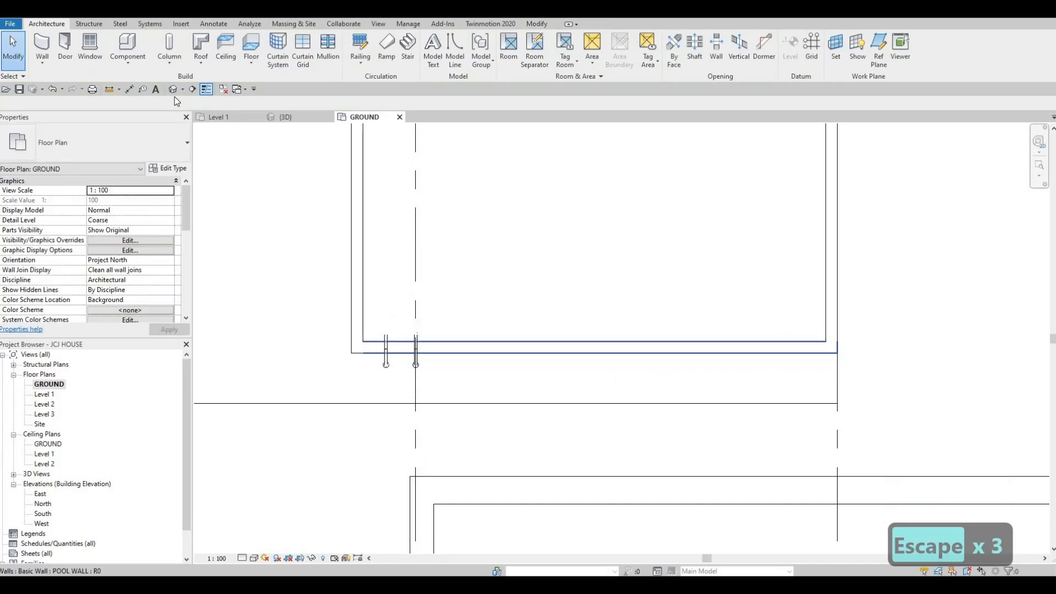
Examine in the 3D view how the ladder sits across the pool wall at the corner.
{"action": "left_click", "coordinate": [286, 117]}
{"action": "middle_click_drag", "start_coordinate": [431, 284], "coordinate": [324, 303], "text": "shift"}
{"action": "scroll", "coordinate": [605, 402], "scroll_direction": "up", "scroll_amount": 3}
{"action": "scroll", "coordinate": [671, 401], "scroll_direction": "up", "scroll_amount": 2}
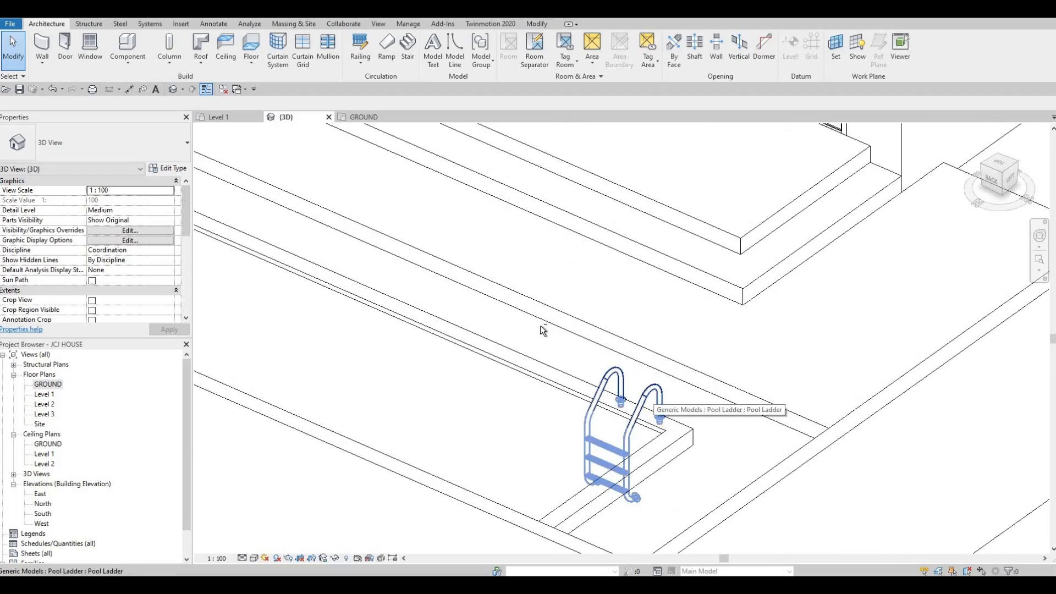
{"action": "middle_click_drag", "start_coordinate": [493, 348], "coordinate": [438, 297], "text": "shift"}
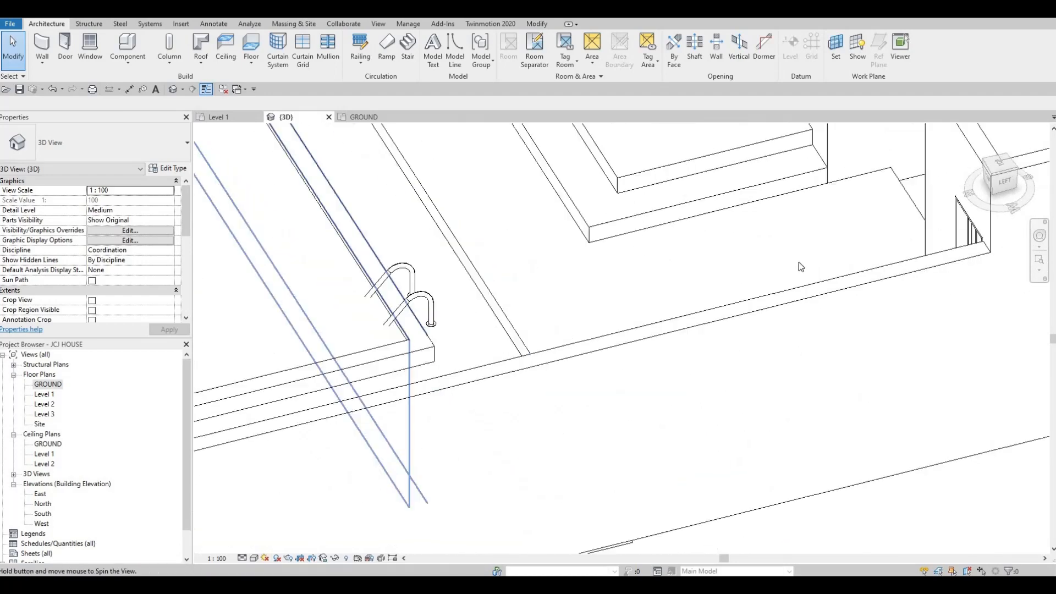
{"action": "middle_click_drag", "start_coordinate": [800, 266], "coordinate": [751, 275], "text": "shift"}
{"action": "middle_click_drag", "start_coordinate": [224, 241], "coordinate": [736, 227]}
{"action": "scroll", "coordinate": [735, 226], "scroll_direction": "up", "scroll_amount": 2}
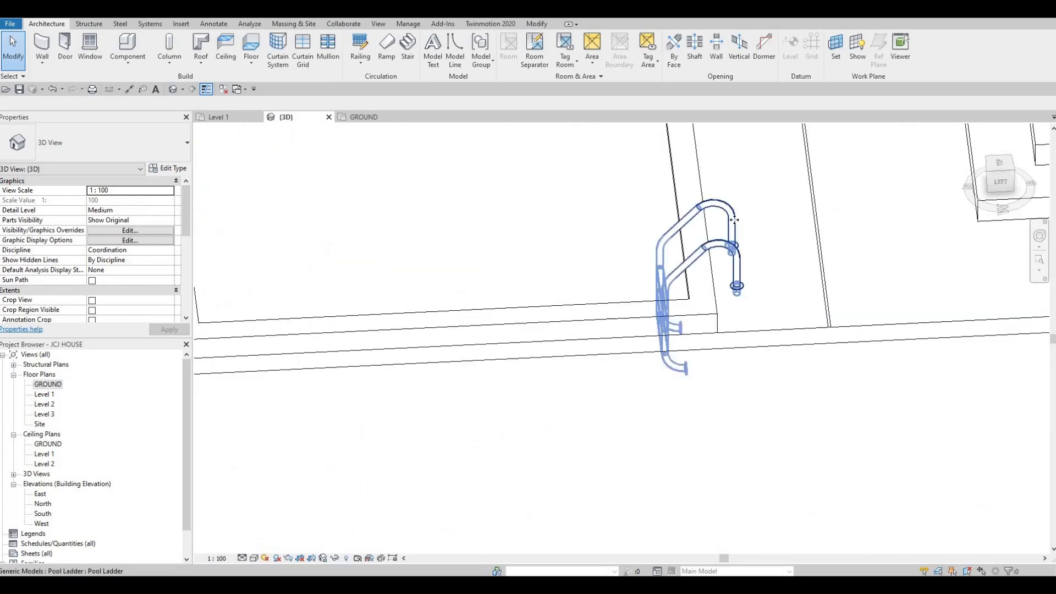
Try to move the pool ladder closer to the water in the 3D view, and undo the move.
{"action": "left_click_drag", "start_coordinate": [734, 220], "coordinate": [691, 253]}
{"action": "key", "text": "Escape"}
{"action": "left_click", "coordinate": [695, 264]}
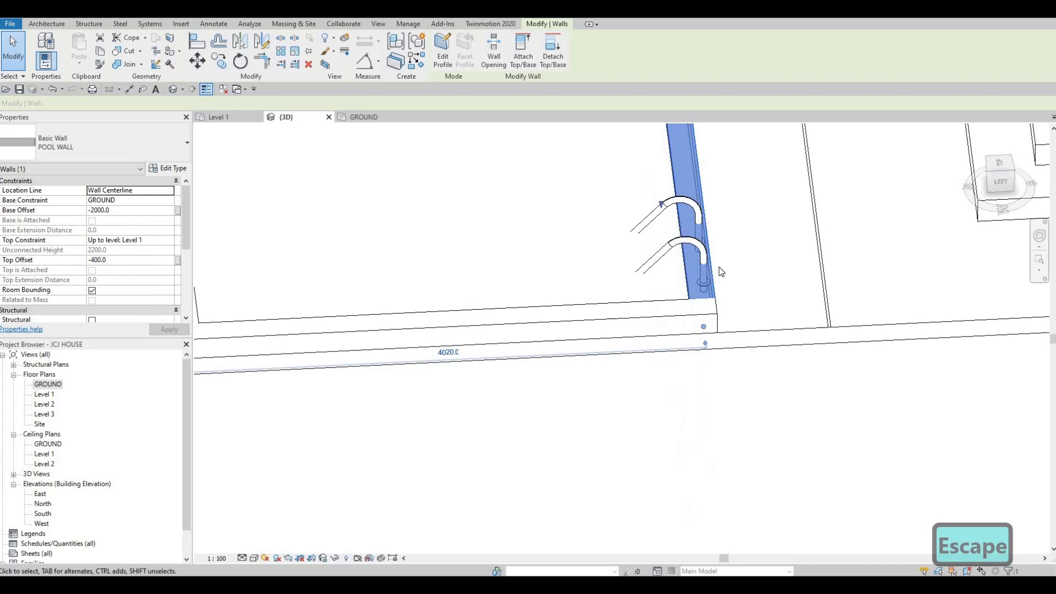
{"action": "key", "text": "ctrl+z"}
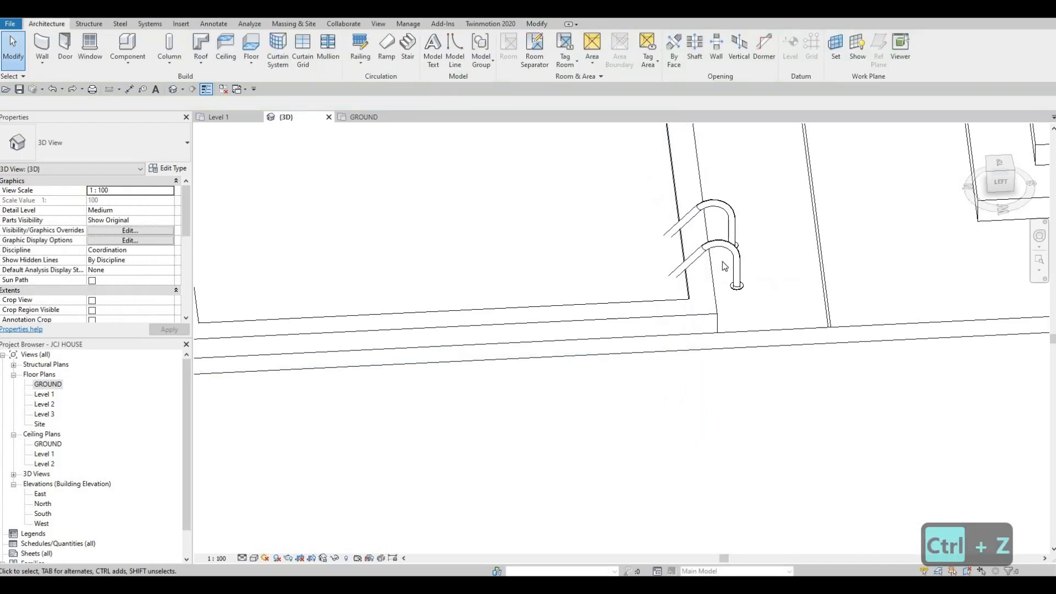
{"action": "key", "text": "Escape"}
{"action": "key", "text": "Escape"}
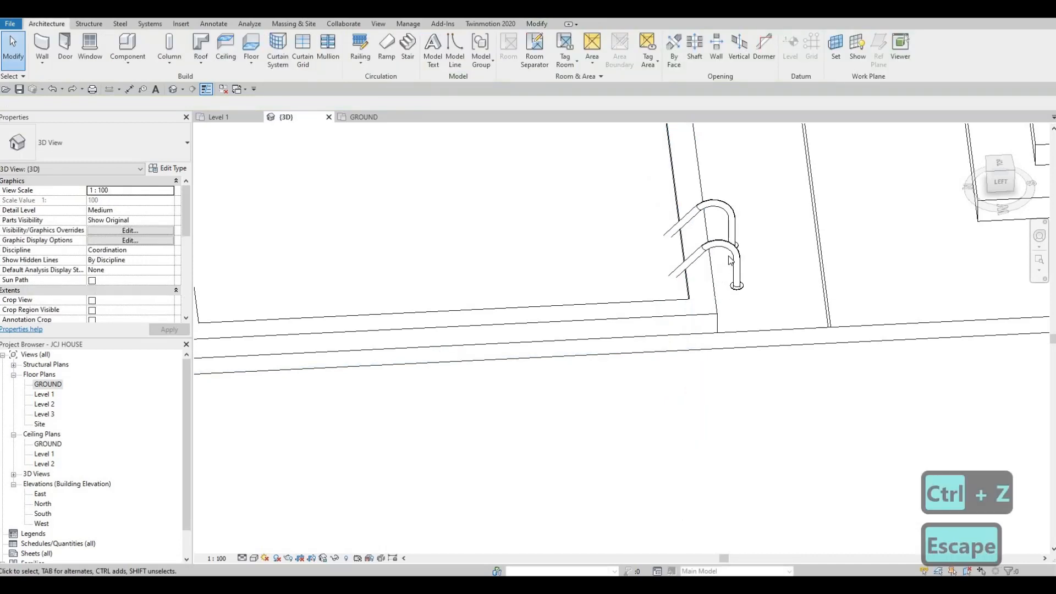
In the GROUND plan, nudge the pool ladder inward toward the pool and slightly left along the wall.
{"action": "double_click", "coordinate": [47, 384]}
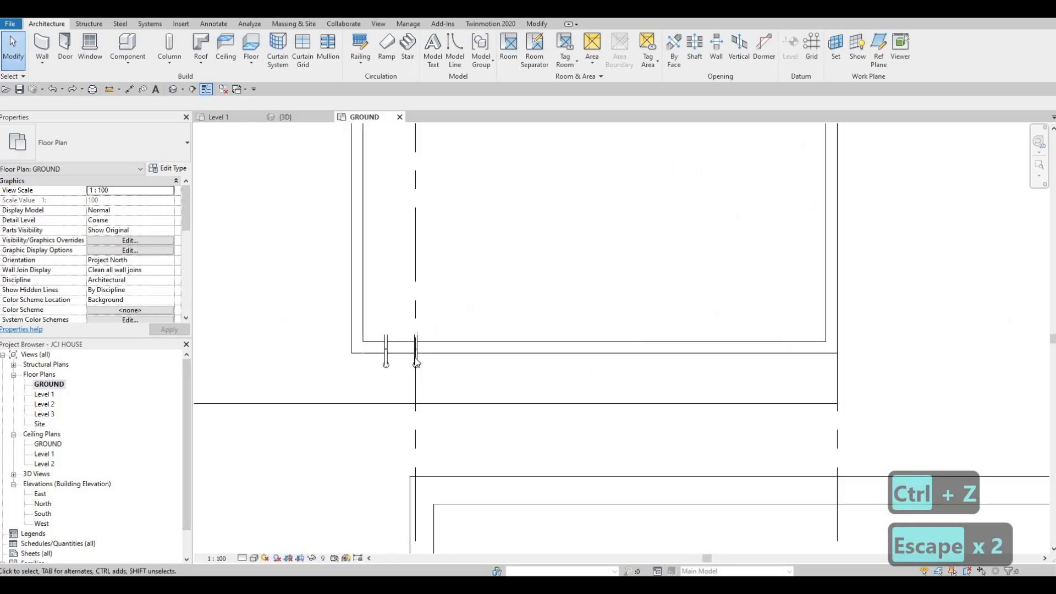
{"action": "left_click", "coordinate": [419, 358]}
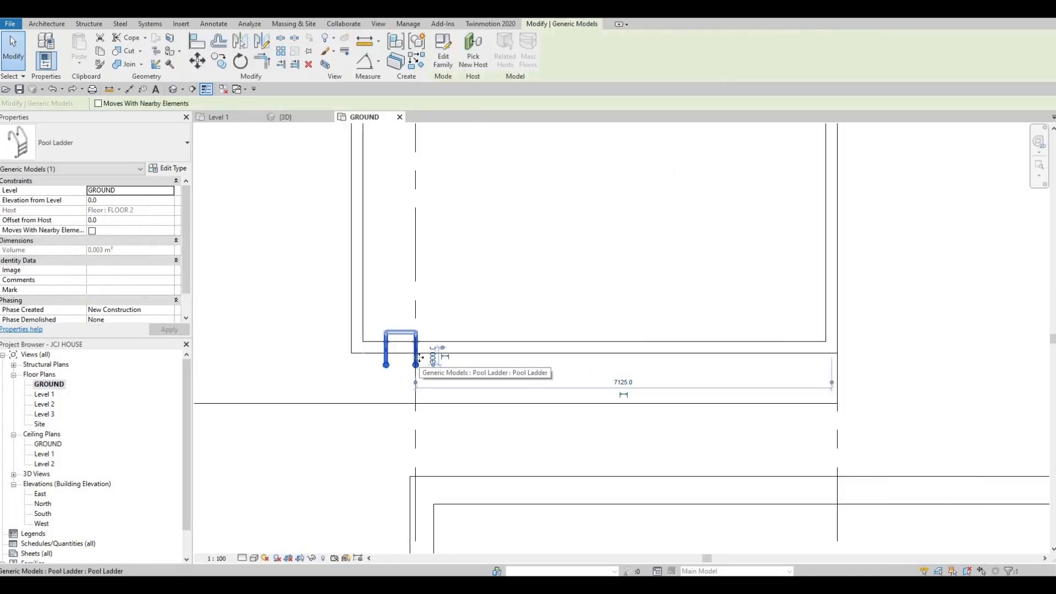
{"action": "key", "text": "Up"}
{"action": "key", "text": "Up"}
{"action": "key", "text": "Left"}
{"action": "key", "text": "Left"}
{"action": "key", "text": "Left"}
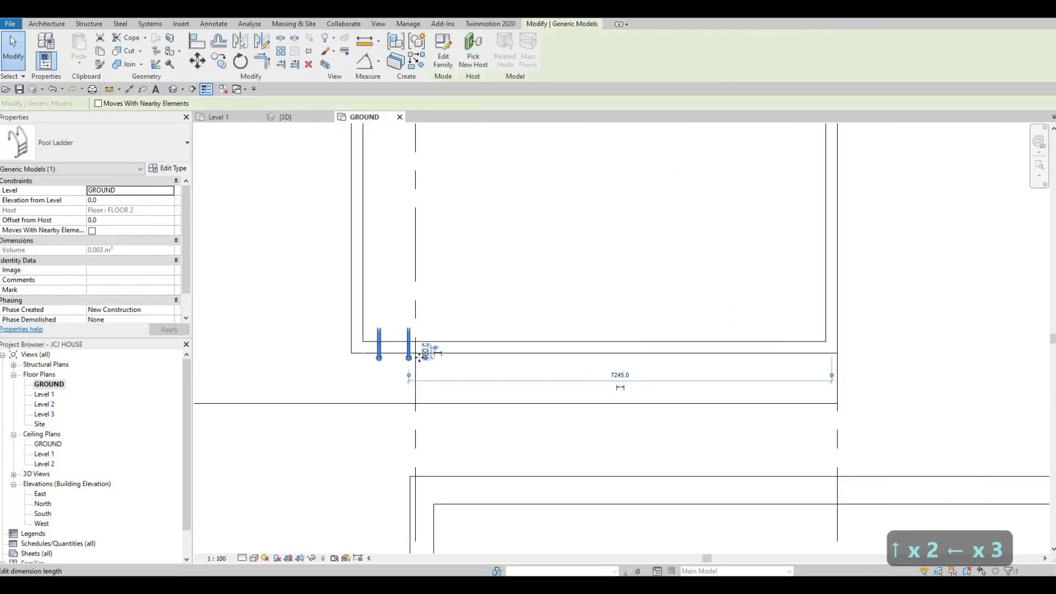
{"action": "key", "text": "Up"}
{"action": "key", "text": "Right"}
{"action": "key", "text": "Right"}
{"action": "key", "text": "Escape"}
{"action": "key", "text": "Escape"}
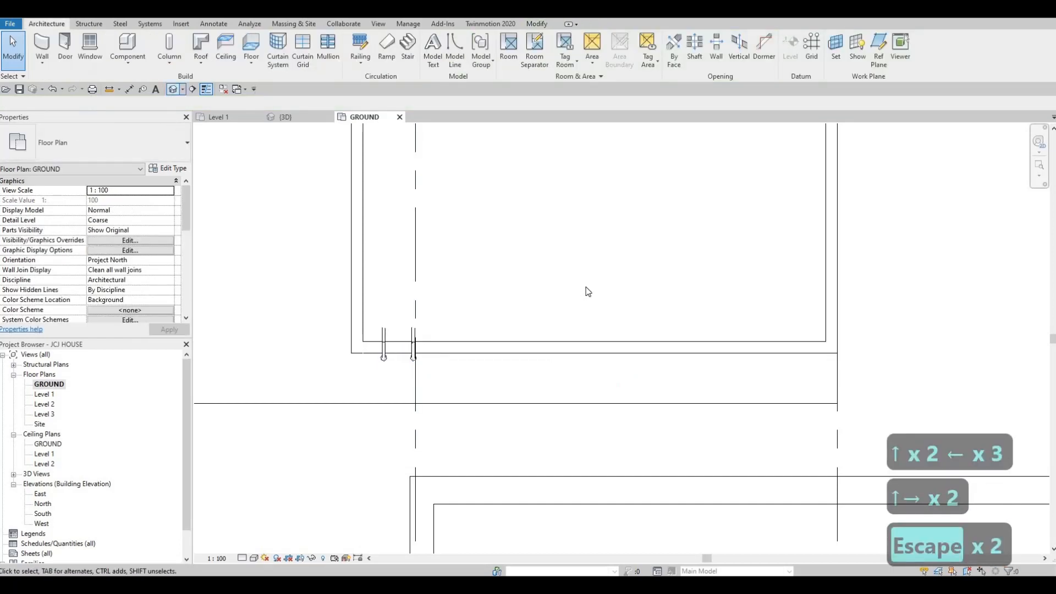
Check the adjusted ladder and the pool water volume in the 3D view.
{"action": "left_click", "coordinate": [173, 89]}
{"action": "middle_click_drag", "start_coordinate": [706, 288], "coordinate": [719, 313]}
{"action": "scroll", "coordinate": [719, 314], "scroll_direction": "down", "scroll_amount": 2}
{"action": "middle_click_drag", "start_coordinate": [660, 329], "coordinate": [705, 363]}
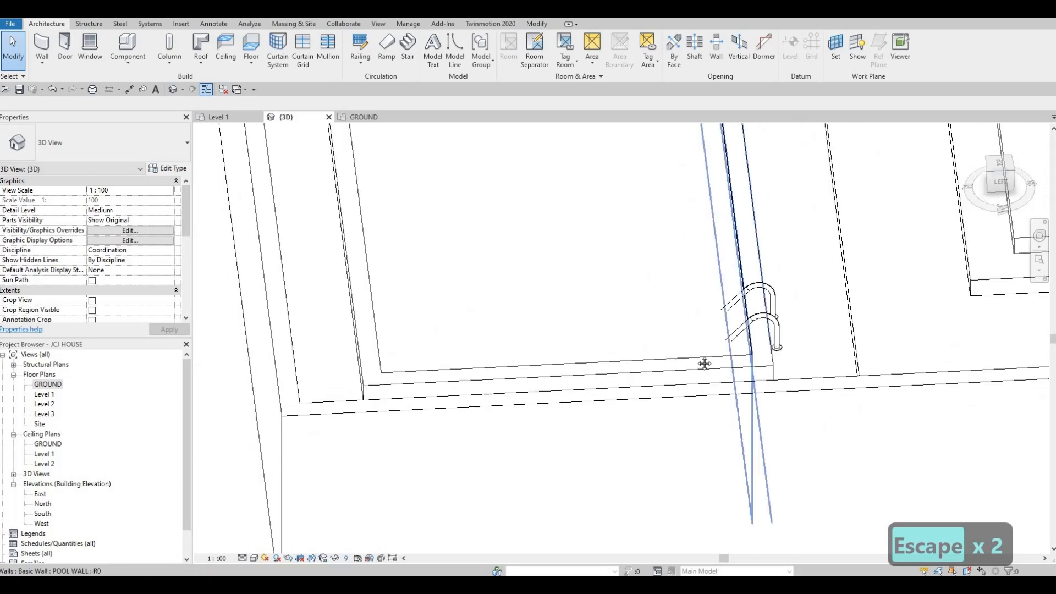
{"action": "scroll", "coordinate": [706, 374], "scroll_direction": "down", "scroll_amount": 2}
{"action": "middle_click_drag", "start_coordinate": [690, 225], "coordinate": [667, 365]}
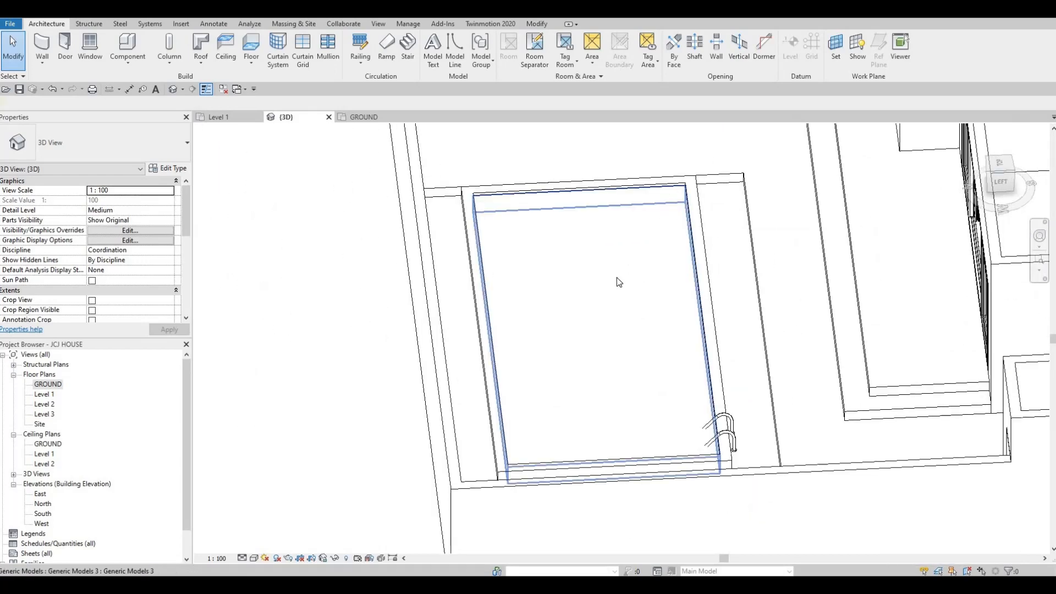
{"action": "left_click", "coordinate": [611, 281]}
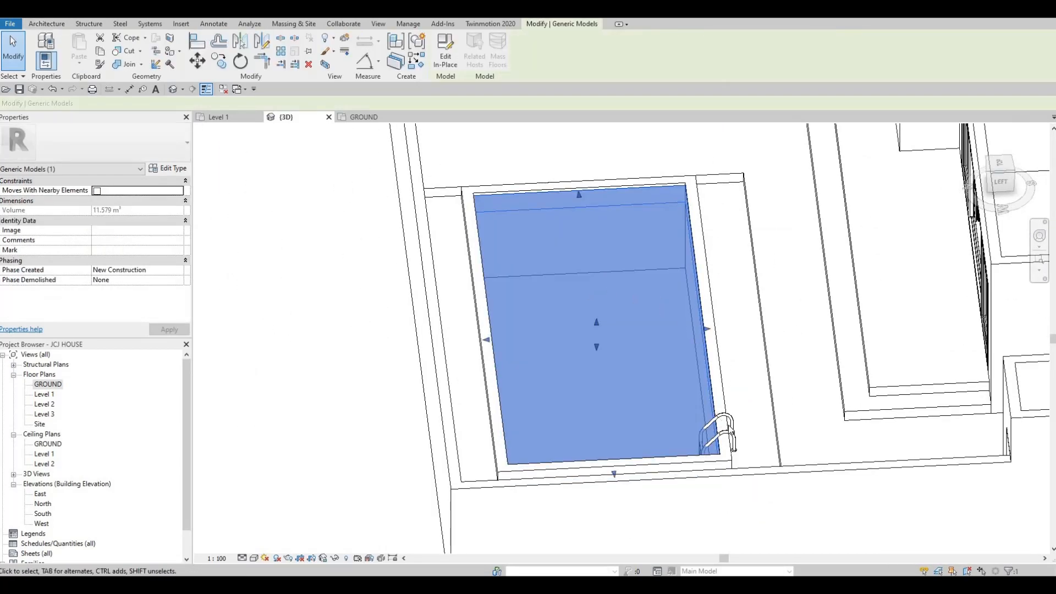
{"action": "key", "text": "Escape"}
{"action": "key", "text": "Escape"}
Inspect the ladder's feet beside the pool wall up close, and look over the whole house from the front in 3D.
{"action": "middle_click_drag", "start_coordinate": [674, 443], "coordinate": [621, 293]}
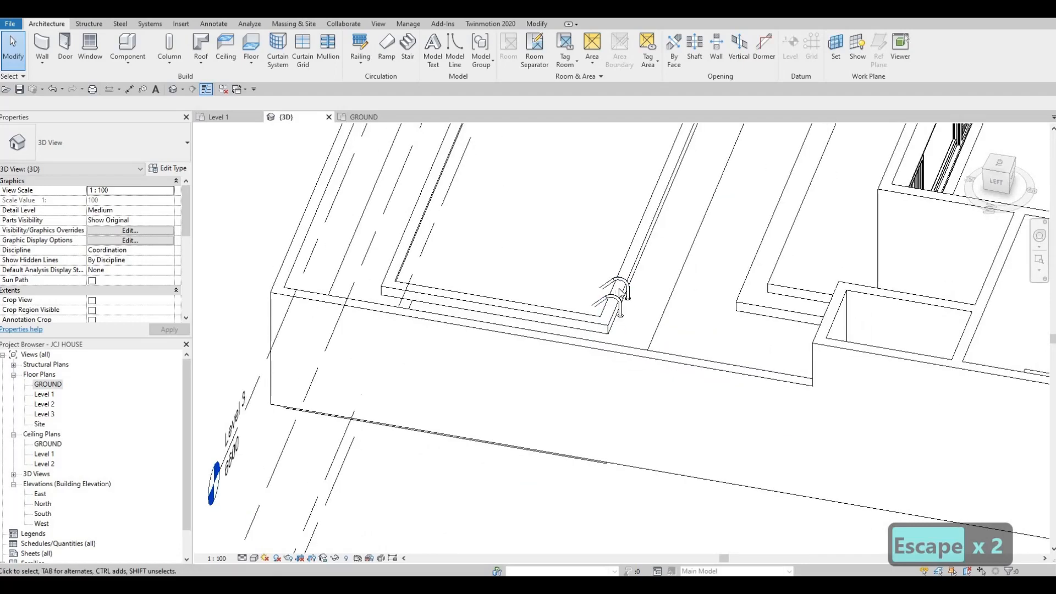
{"action": "scroll", "coordinate": [621, 293], "scroll_direction": "up", "scroll_amount": 5}
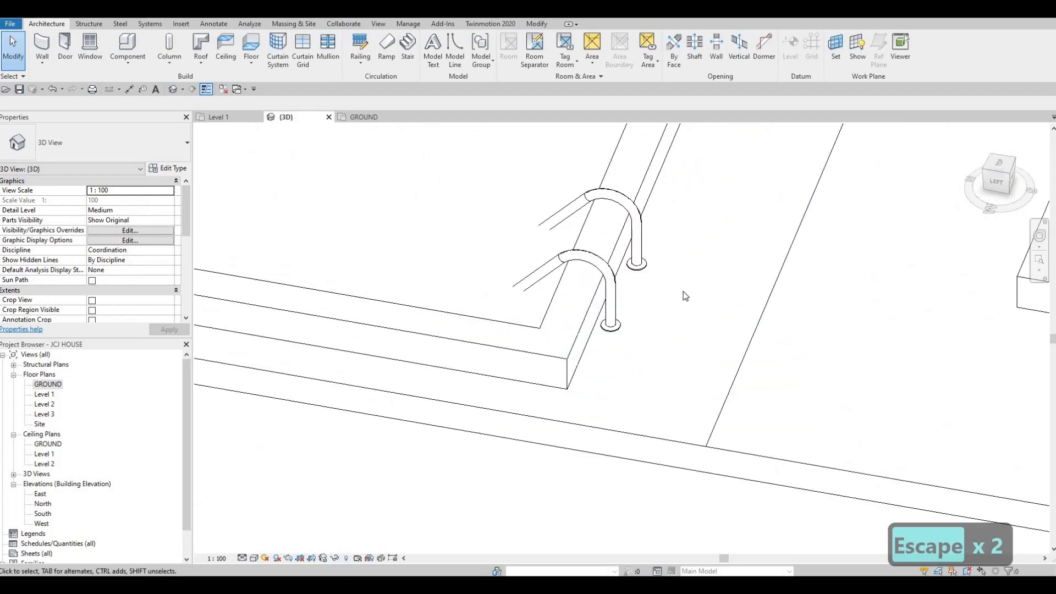
{"action": "scroll", "coordinate": [683, 294], "scroll_direction": "down", "scroll_amount": 3}
{"action": "key", "text": "Escape"}
{"action": "key", "text": "Escape"}
{"action": "middle_click_drag", "start_coordinate": [674, 340], "coordinate": [689, 363]}
{"action": "scroll", "coordinate": [709, 316], "scroll_direction": "down", "scroll_amount": 2}
{"action": "scroll", "coordinate": [660, 315], "scroll_direction": "down", "scroll_amount": 1}
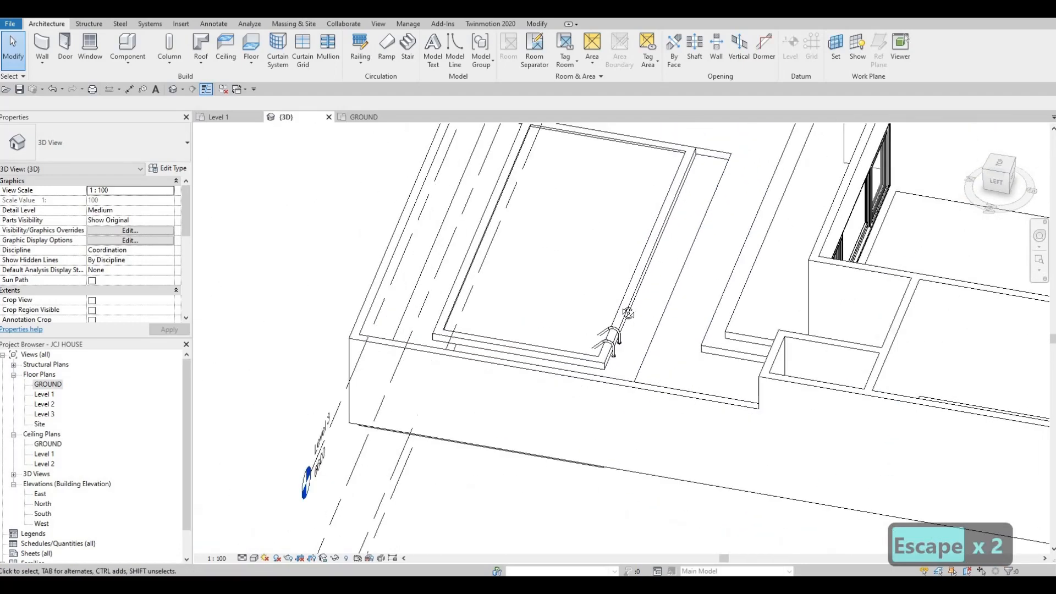
{"action": "middle_click_drag", "start_coordinate": [628, 314], "coordinate": [478, 248], "text": "shift"}
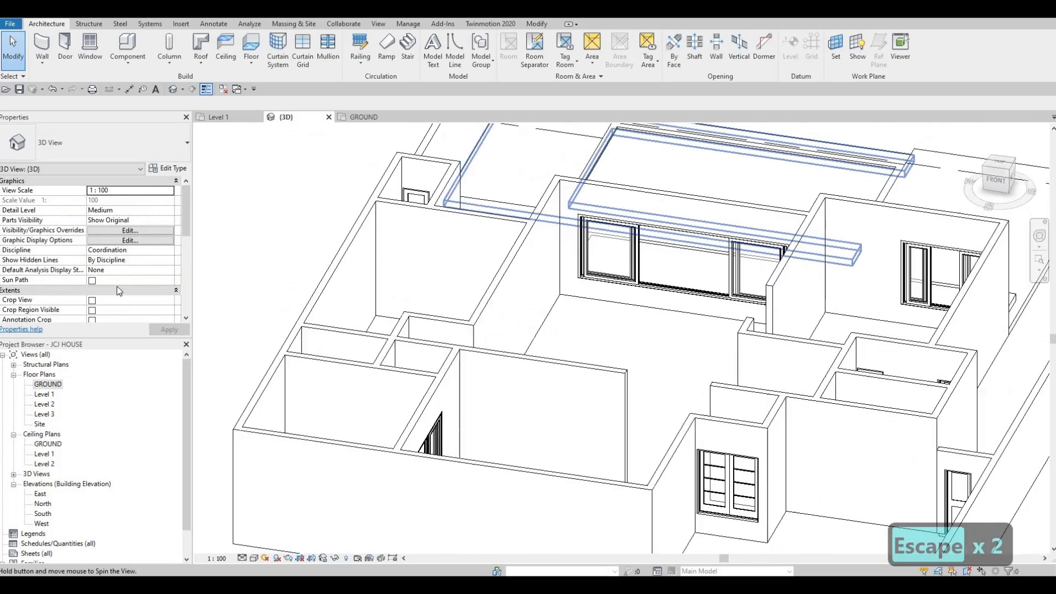
Open the Level 1 floor plan and focus it on the interior rooms of the house.
{"action": "double_click", "coordinate": [44, 394]}
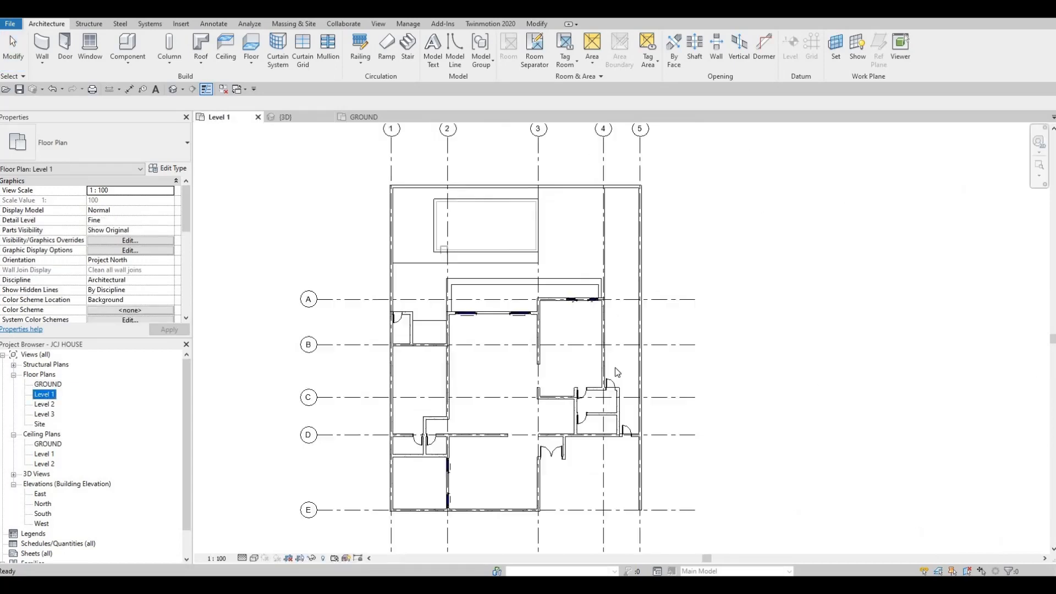
{"action": "key", "text": "Escape"}
{"action": "scroll", "coordinate": [485, 355], "scroll_direction": "up", "scroll_amount": 3}
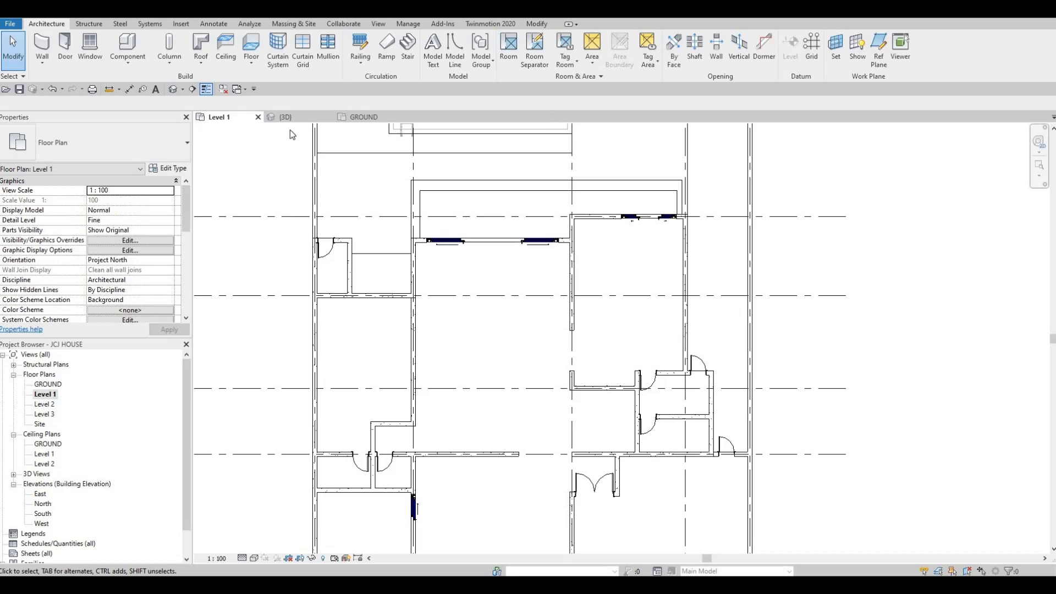
Load the M_Table-Dining family from the Furniture Tables folder of the metric library.
{"action": "left_click", "coordinate": [176, 24]}
{"action": "left_click", "coordinate": [451, 49]}
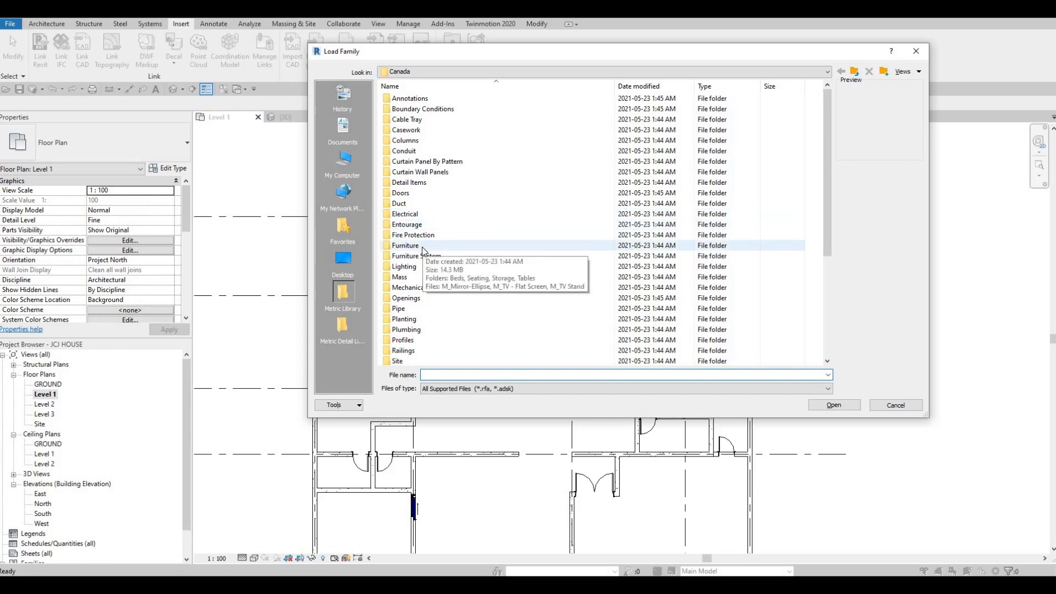
{"action": "double_click", "coordinate": [421, 247]}
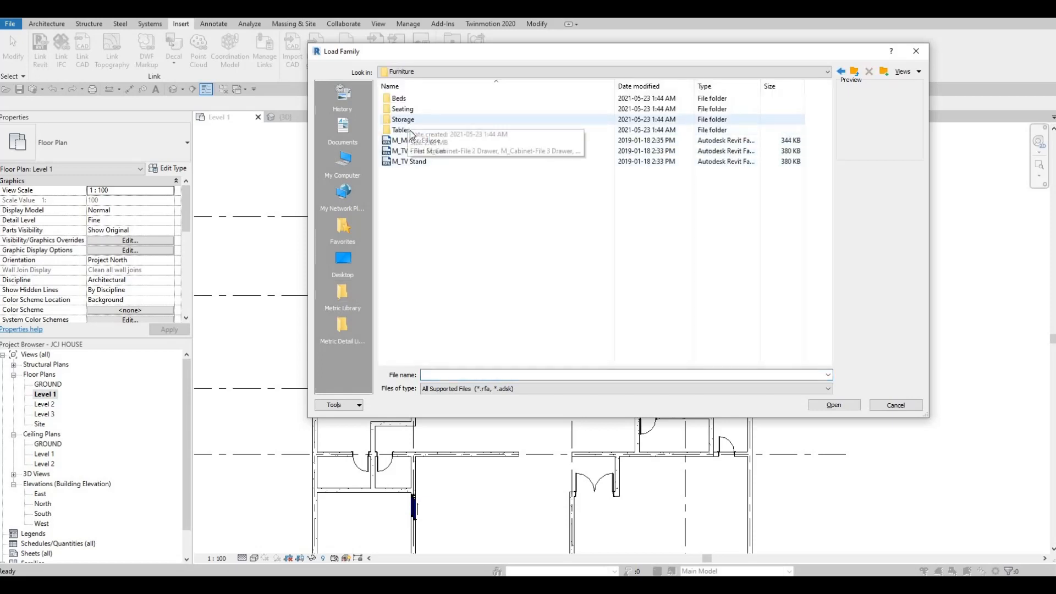
{"action": "double_click", "coordinate": [414, 130]}
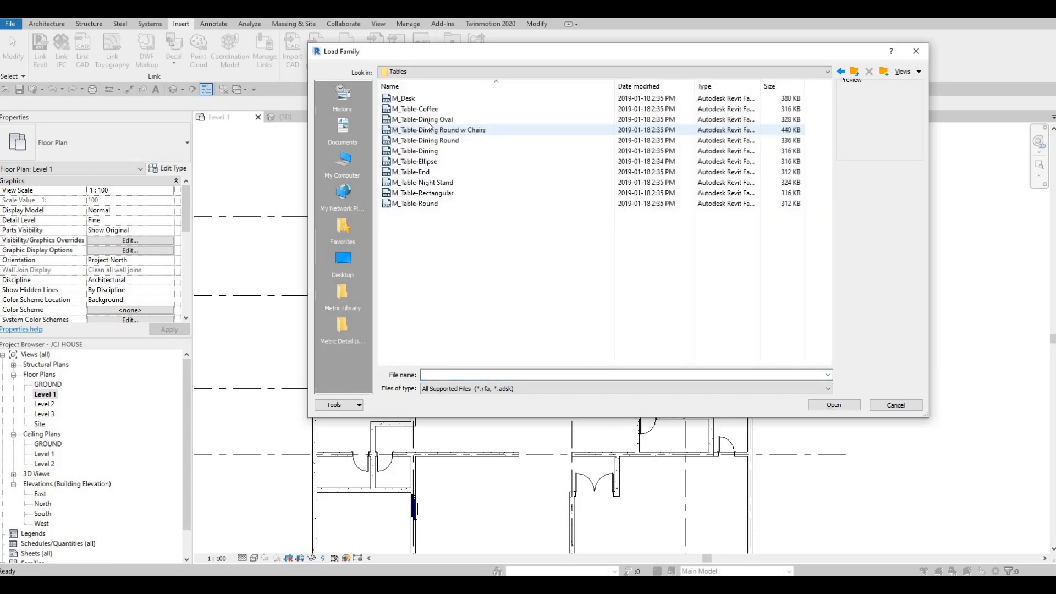
{"action": "left_click", "coordinate": [428, 119]}
{"action": "left_click", "coordinate": [430, 140]}
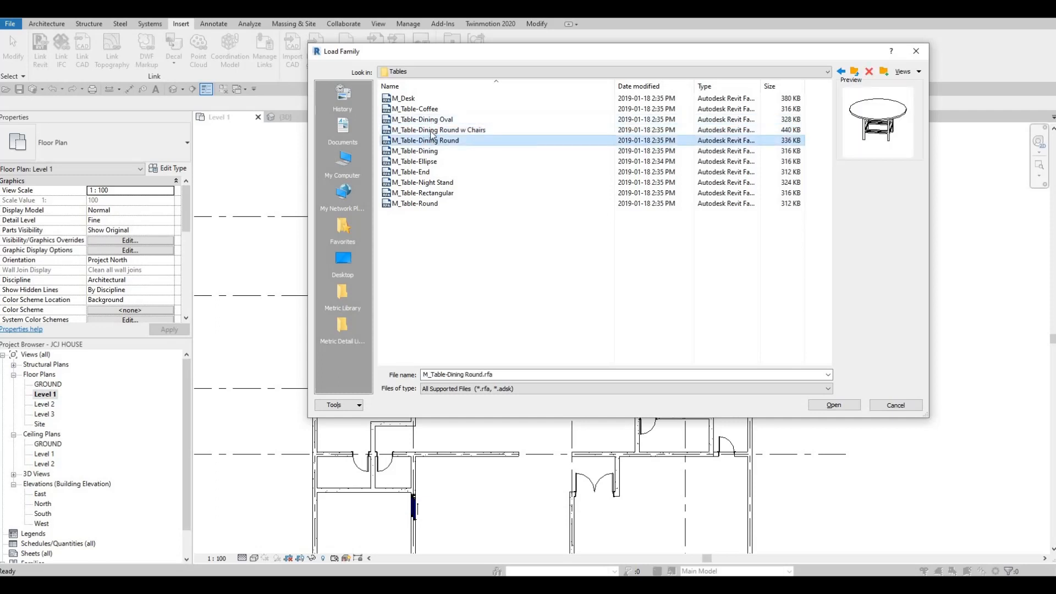
{"action": "left_click", "coordinate": [430, 130]}
{"action": "left_click", "coordinate": [430, 140]}
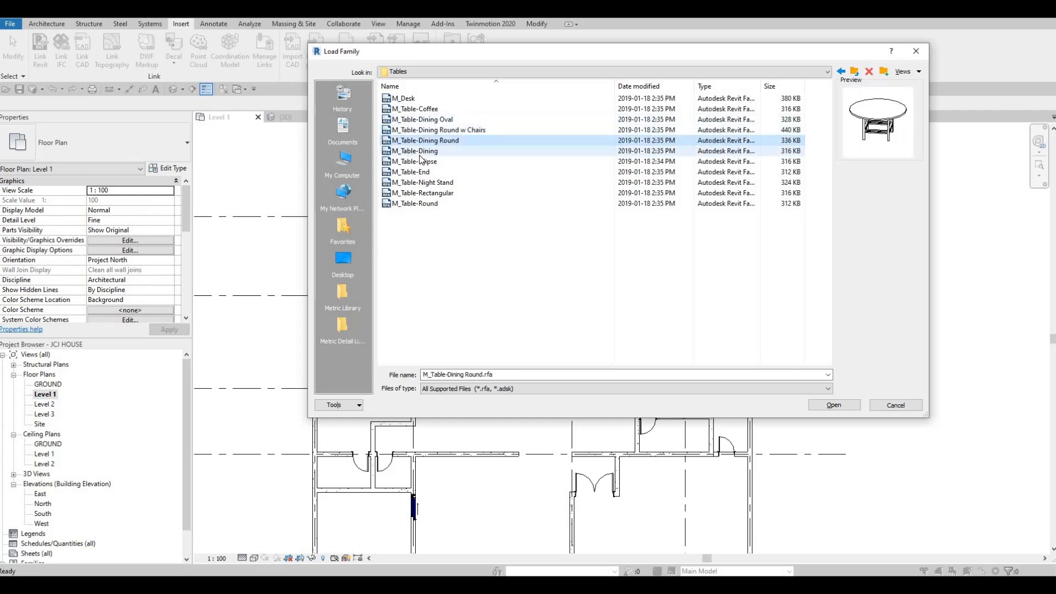
{"action": "left_click", "coordinate": [421, 151]}
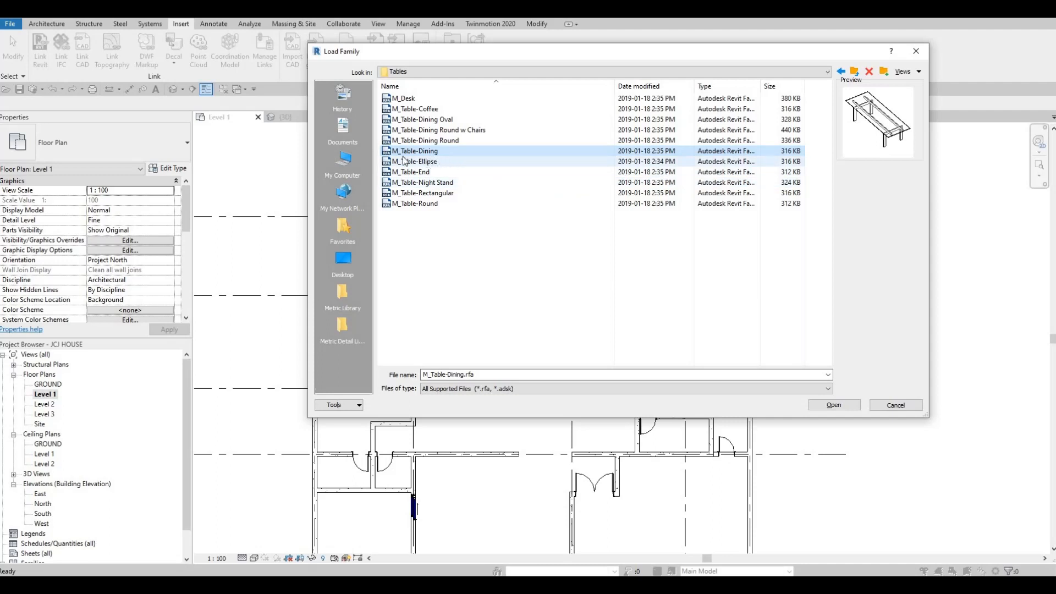
{"action": "left_click", "coordinate": [835, 405]}
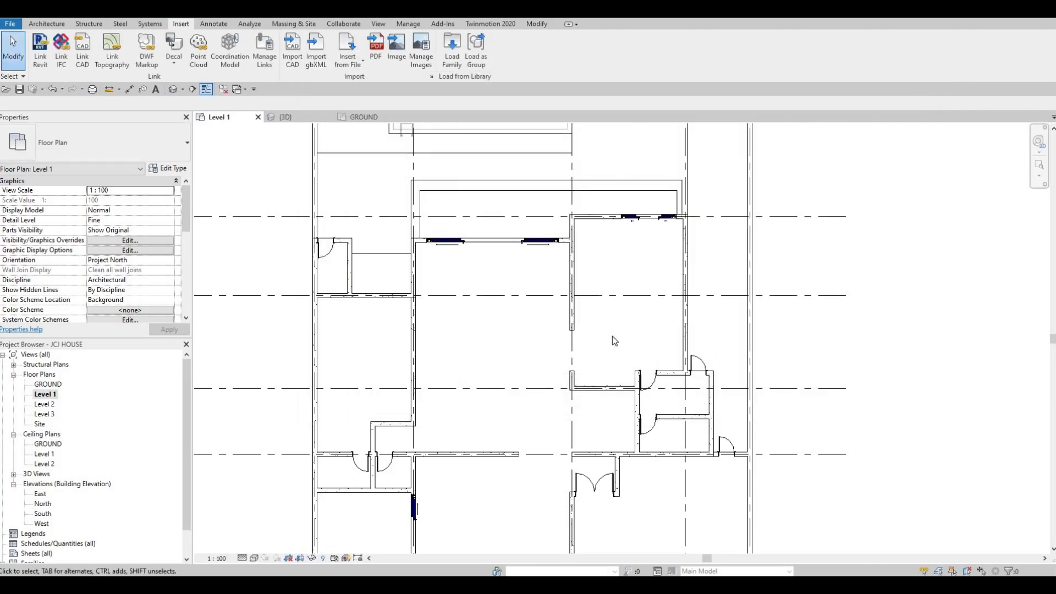
Place one 0762 x 2134mm M_Table-Dining in the large central room, below the wall with the two sliding windows.
{"action": "key", "text": "c"}
{"action": "key", "text": "m"}
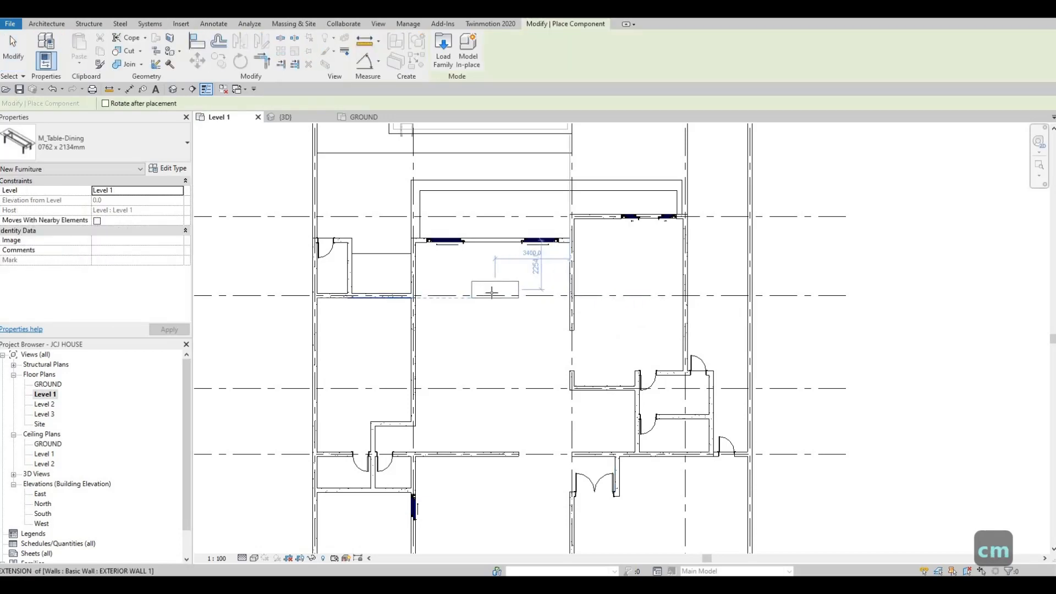
{"action": "scroll", "coordinate": [498, 297], "scroll_direction": "up", "scroll_amount": 2}
{"action": "scroll", "coordinate": [490, 296], "scroll_direction": "up", "scroll_amount": 1}
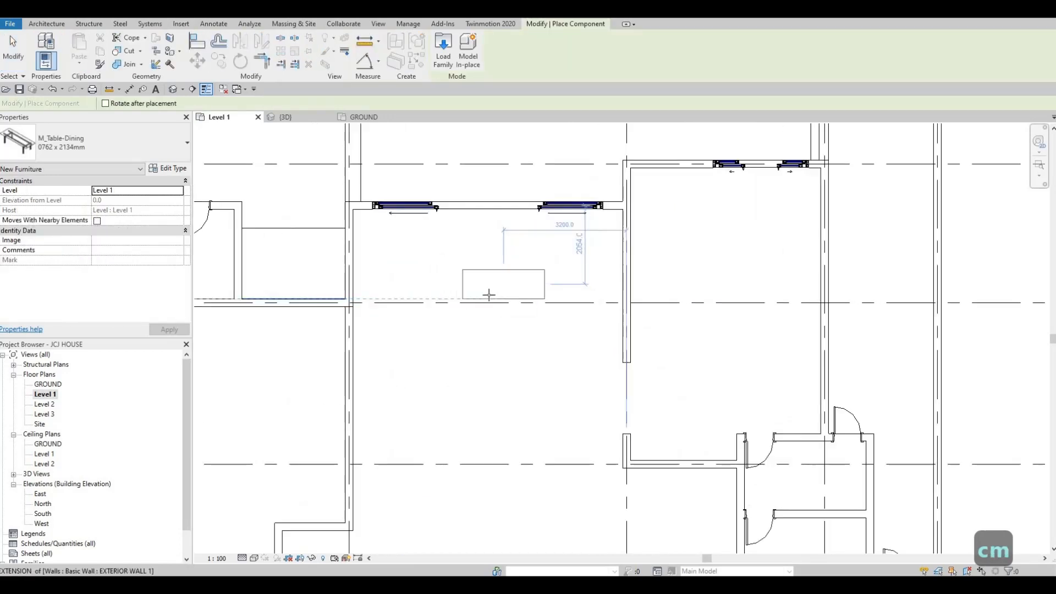
{"action": "left_click", "coordinate": [488, 314]}
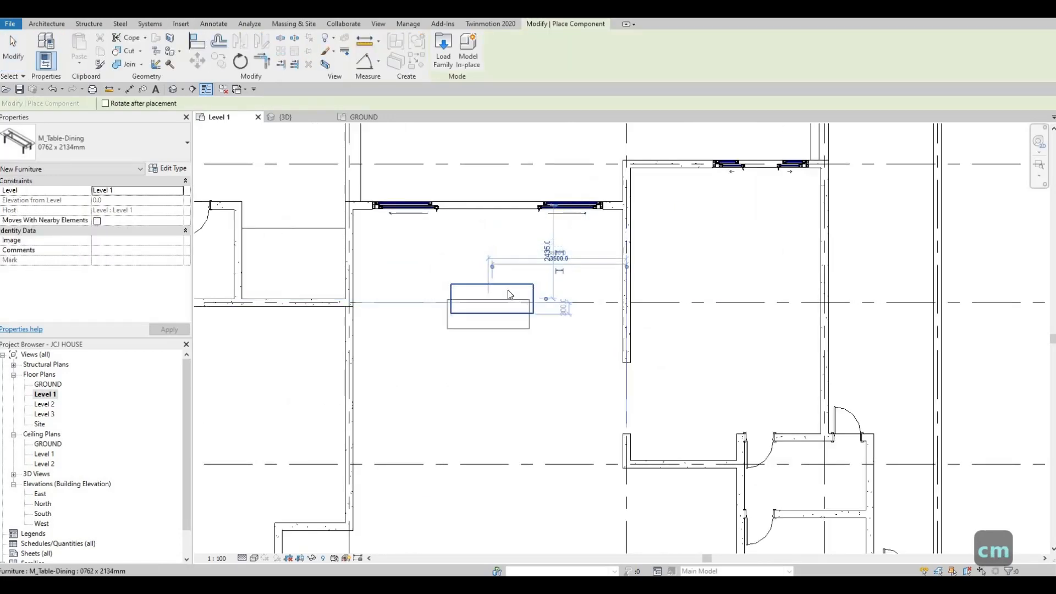
{"action": "key", "text": "Escape"}
{"action": "key", "text": "Escape"}
{"action": "scroll", "coordinate": [506, 277], "scroll_direction": "up", "scroll_amount": 1}
{"action": "key", "text": "Escape"}
Change the placed dining table to the 0915 x 1830mm type.
{"action": "left_click", "coordinate": [506, 277]}
{"action": "scroll", "coordinate": [506, 276], "scroll_direction": "down", "scroll_amount": 2}
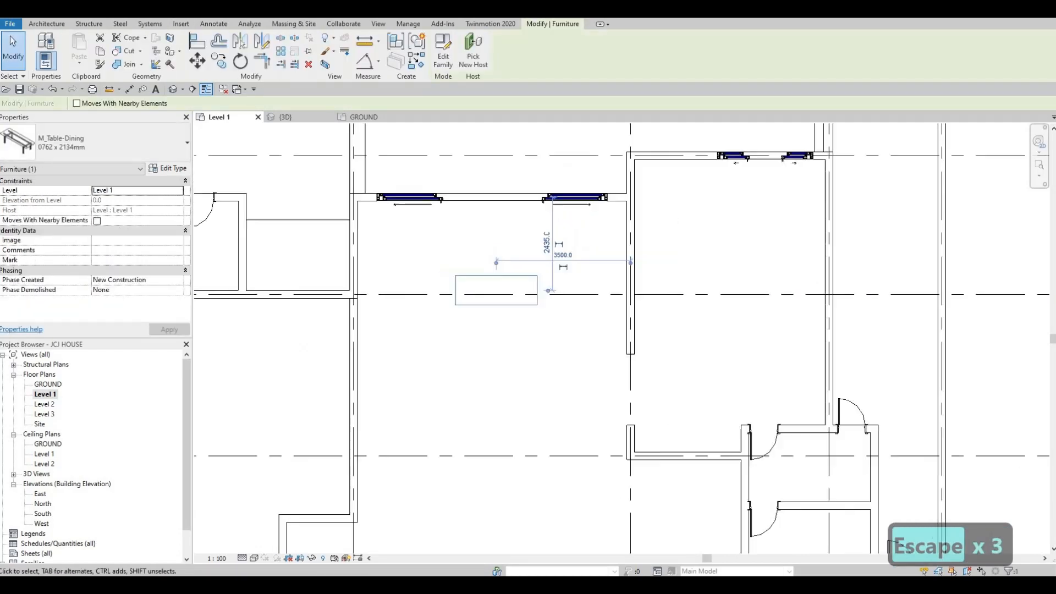
{"action": "left_click", "coordinate": [154, 141]}
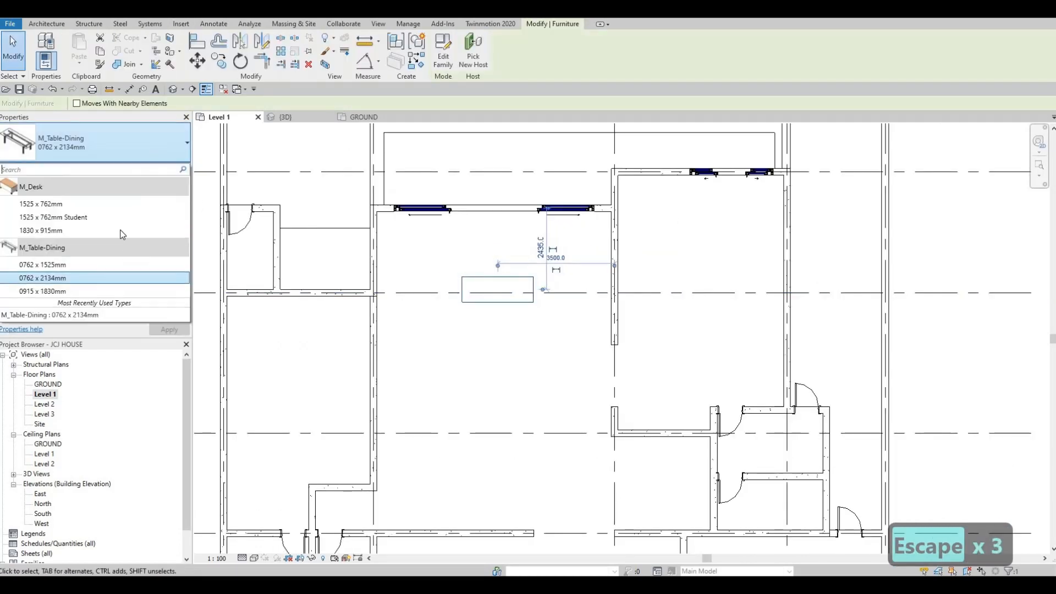
{"action": "left_click", "coordinate": [62, 292]}
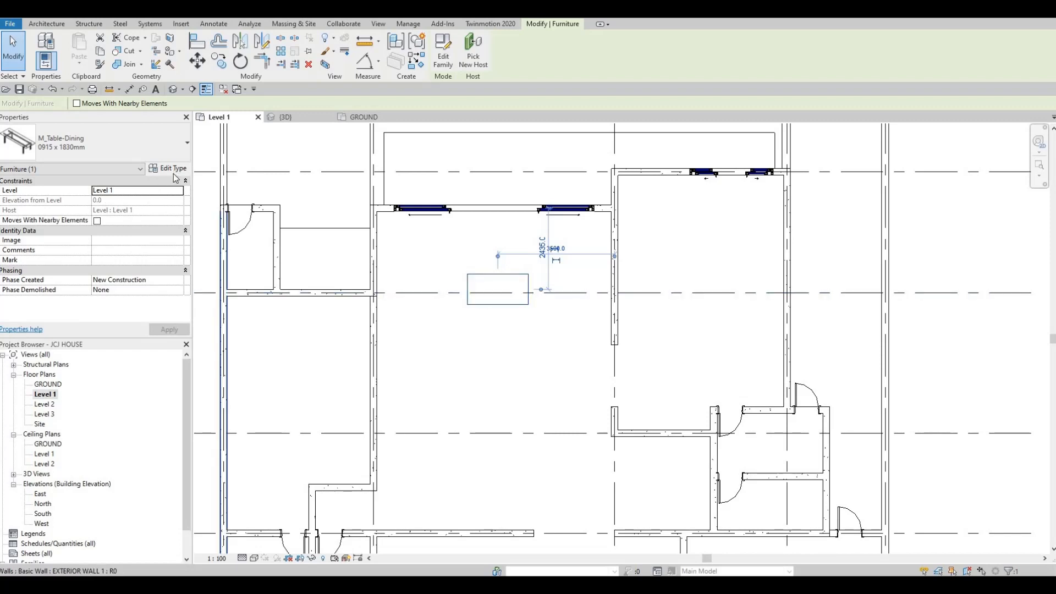
Duplicate the dining table's type under the name DINING TABLE.
{"action": "left_click", "coordinate": [173, 171]}
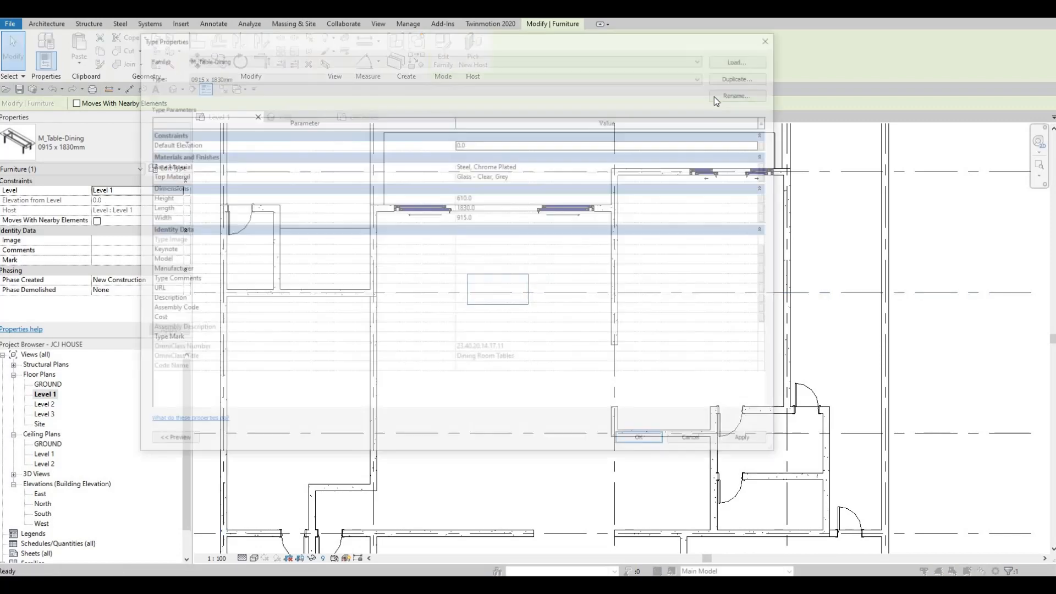
{"action": "left_click", "coordinate": [744, 74]}
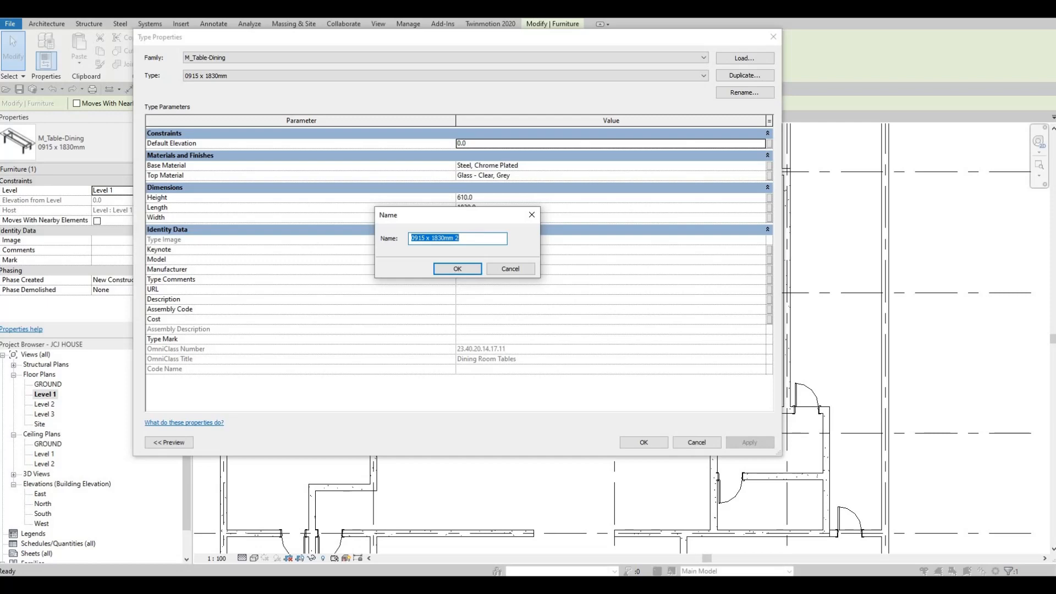
{"action": "type", "text": "DINI"}
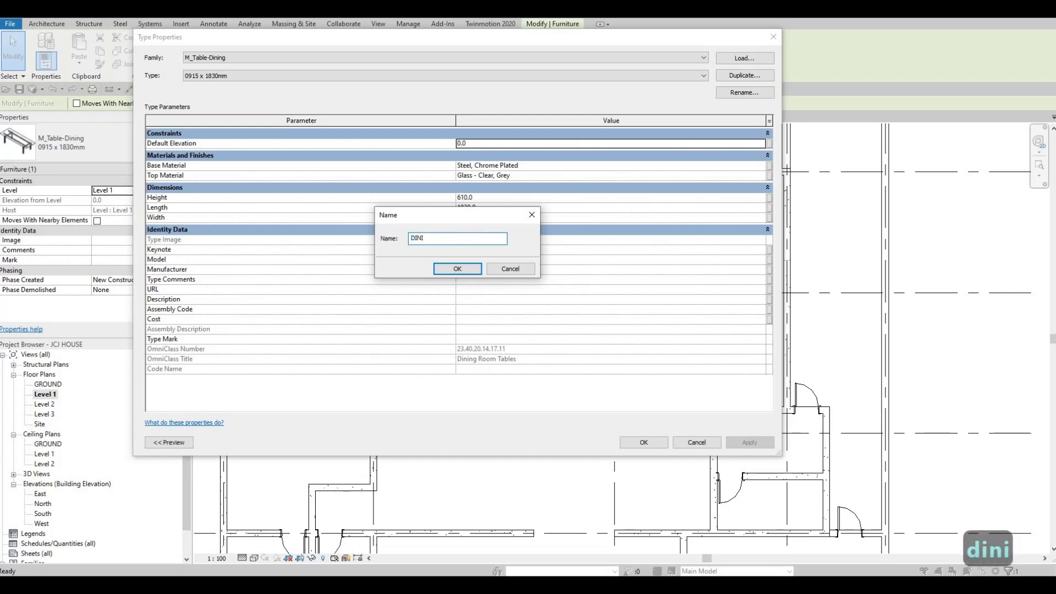
{"action": "type", "text": "NG TABLE"}
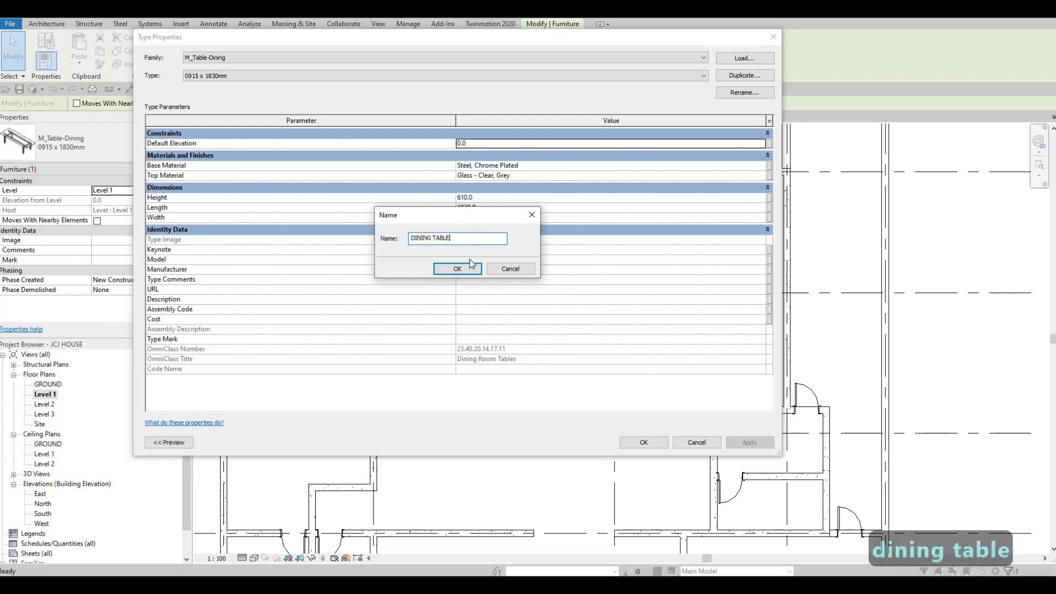
{"action": "key", "text": "Return"}
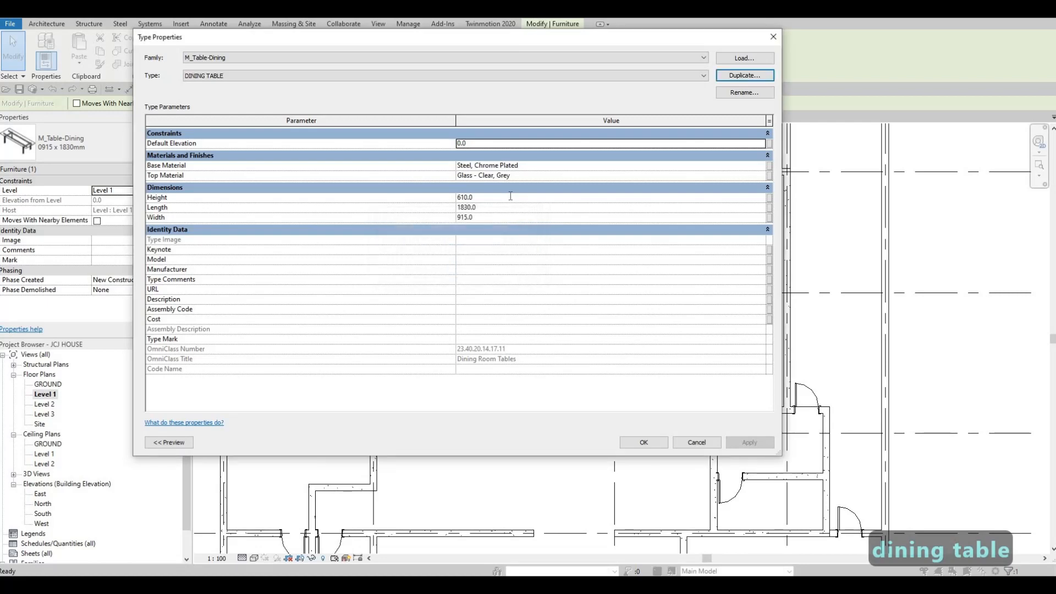
Set the DINING TABLE type's width to 2000 mm and its length to 3000 mm.
{"action": "left_click", "coordinate": [511, 196]}
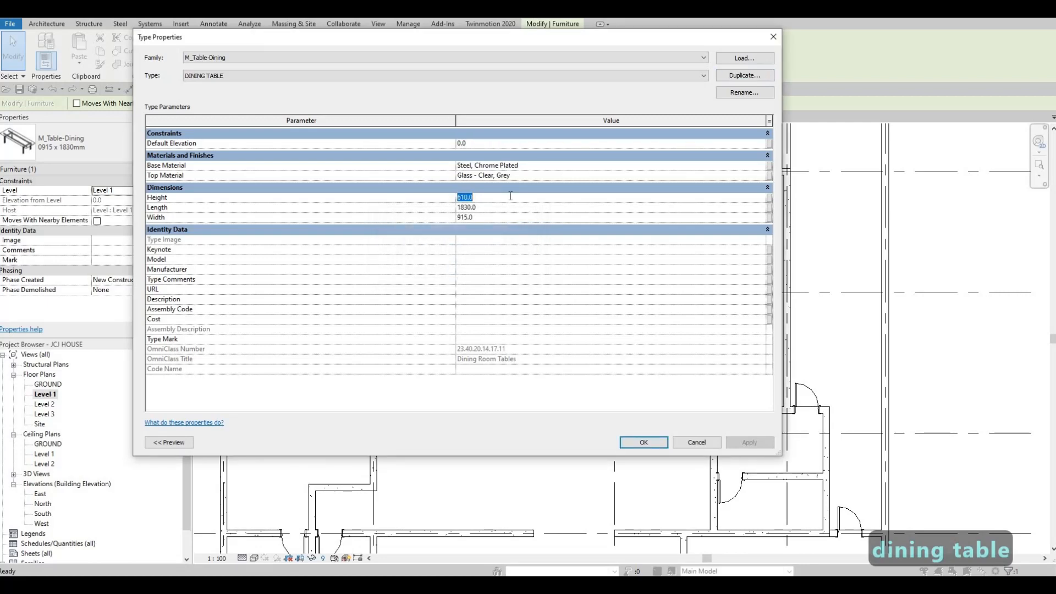
{"action": "left_click", "coordinate": [504, 207]}
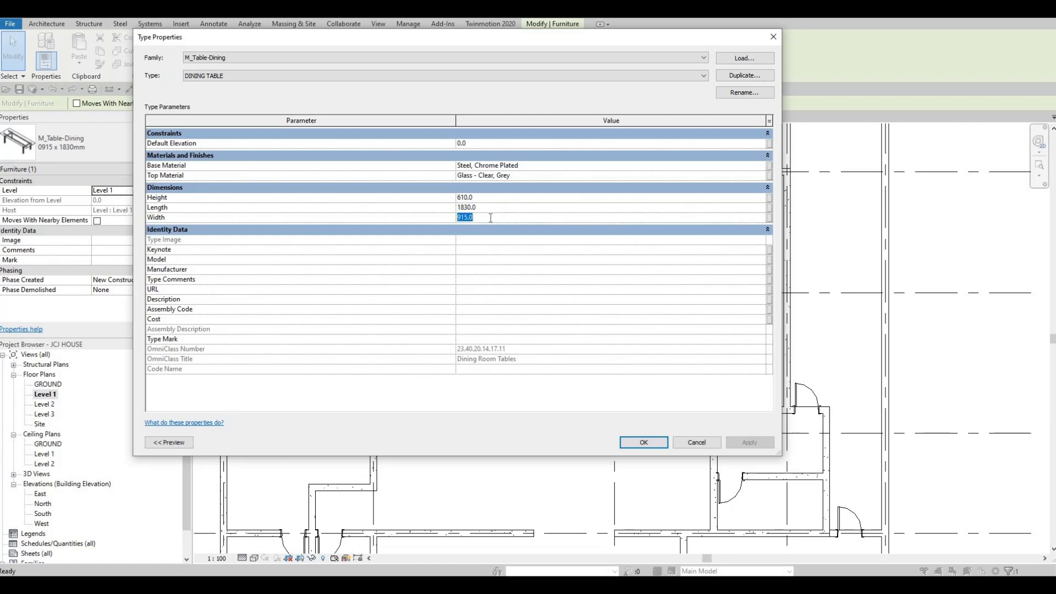
{"action": "type", "text": "200"}
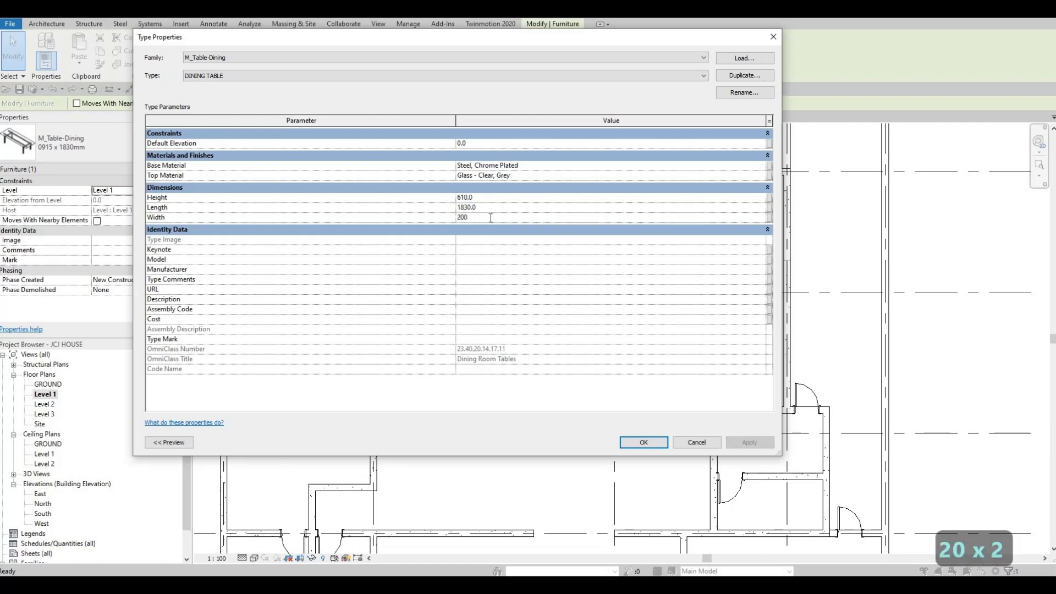
{"action": "type", "text": "0"}
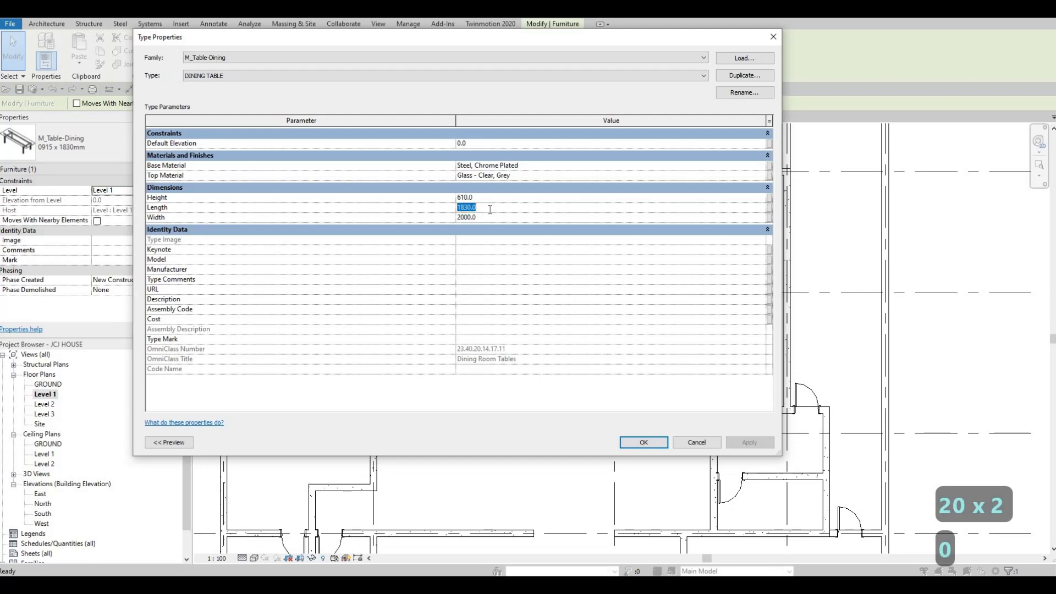
{"action": "type", "text": "300"}
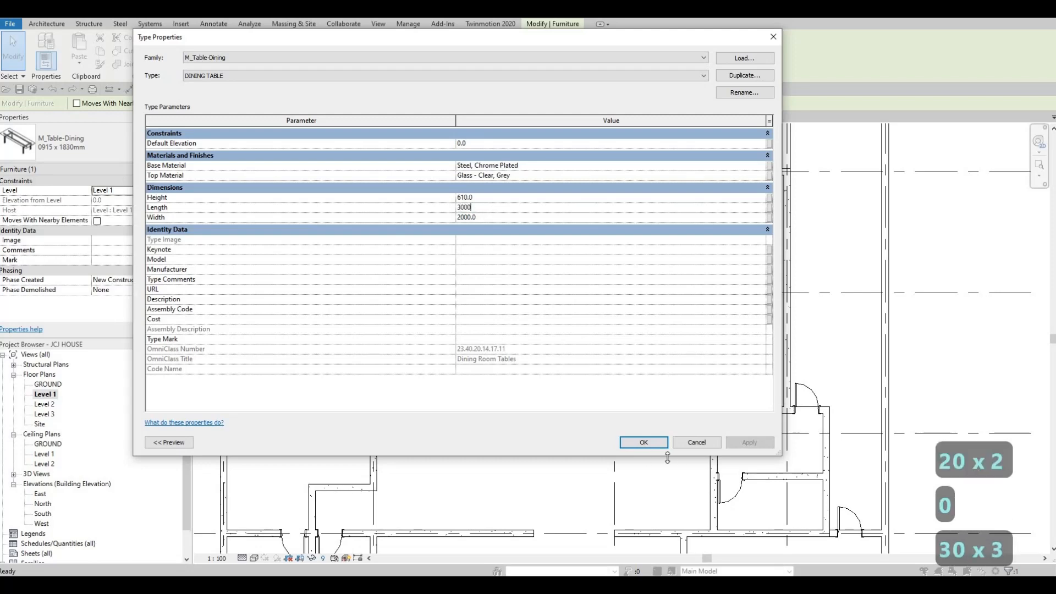
{"action": "left_click", "coordinate": [649, 440]}
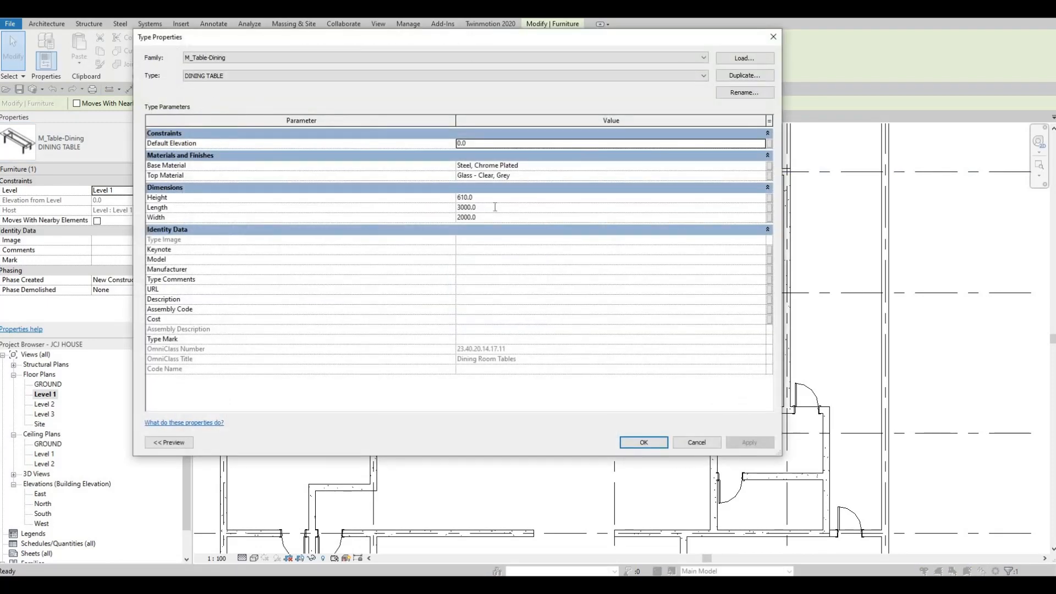
Increase the DINING TABLE type's length to 4000 mm.
{"action": "left_click", "coordinate": [494, 207]}
{"action": "type", "text": "400"}
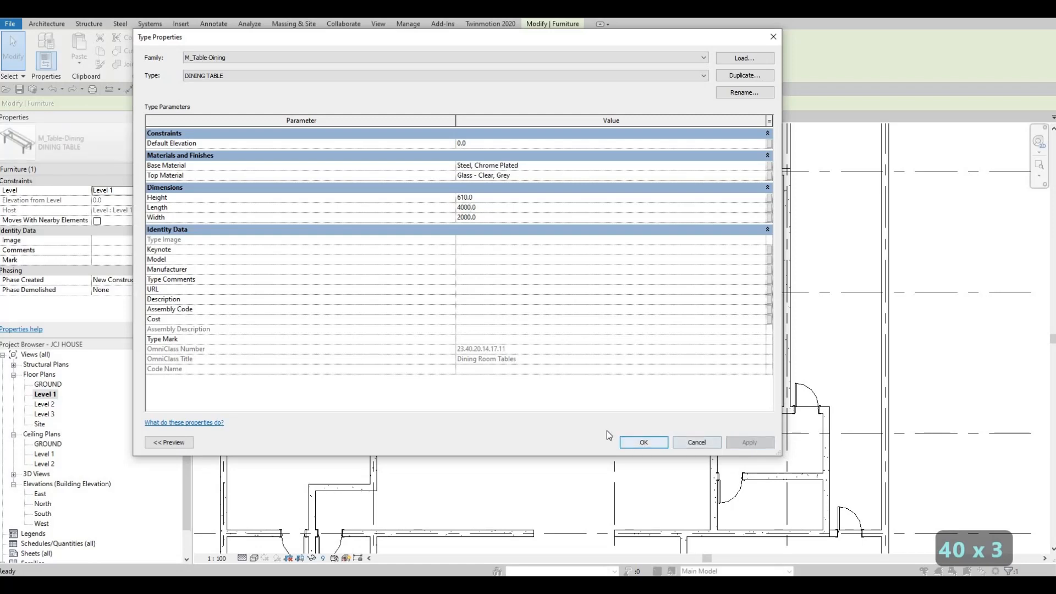
{"action": "left_click", "coordinate": [643, 442]}
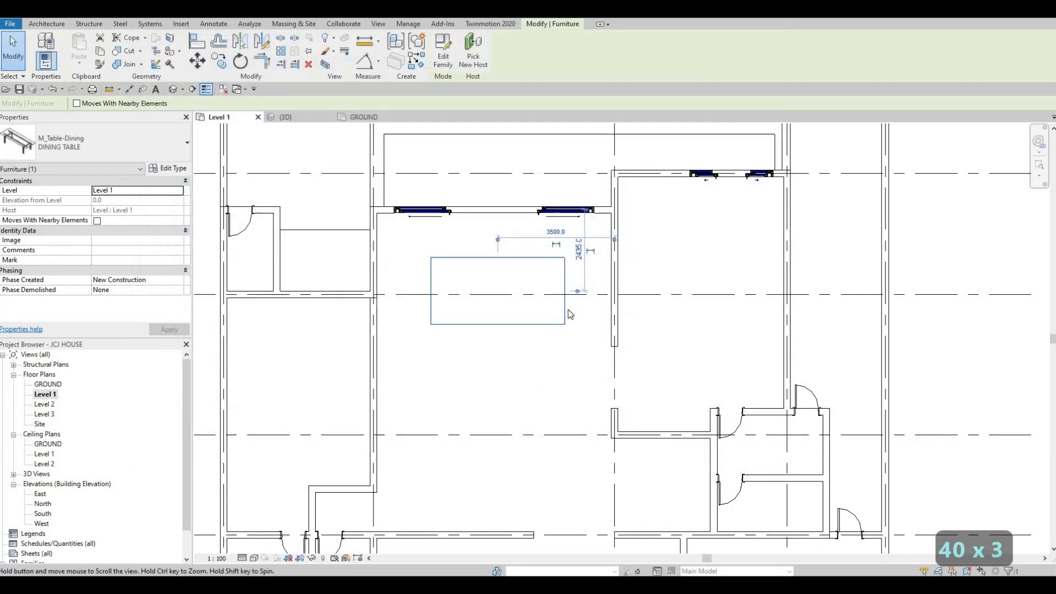
Nudge the dining table slightly down and to the left within the central room.
{"action": "key", "text": "Escape"}
{"action": "scroll", "coordinate": [572, 308], "scroll_direction": "down", "scroll_amount": 1}
{"action": "left_click", "coordinate": [569, 312]}
{"action": "key", "text": "Down"}
{"action": "key", "text": "Down"}
{"action": "key", "text": "Down"}
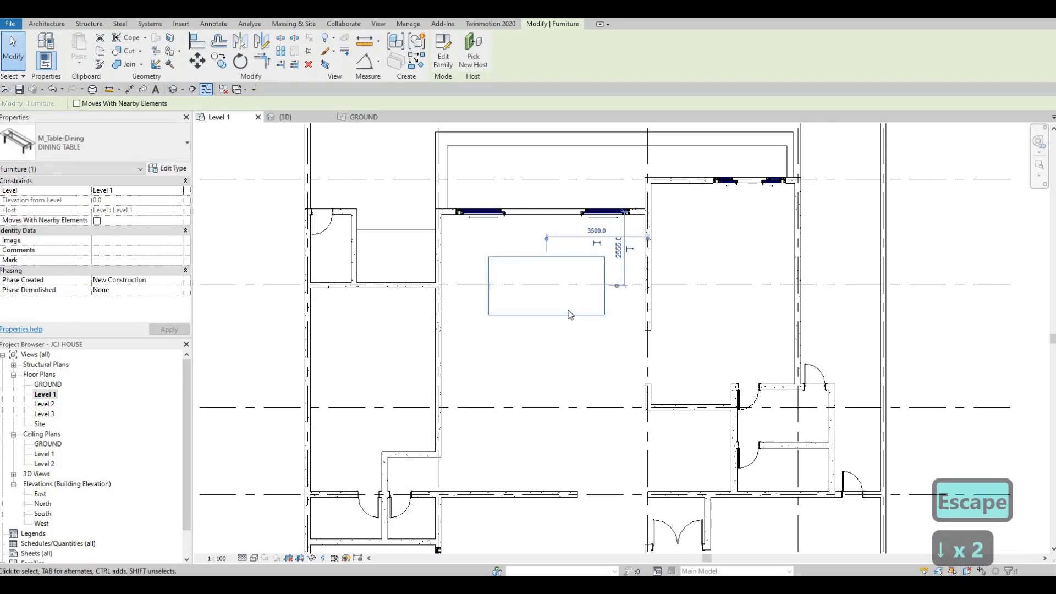
{"action": "key", "text": "Left"}
{"action": "key", "text": "Left"}
{"action": "key", "text": "Right"}
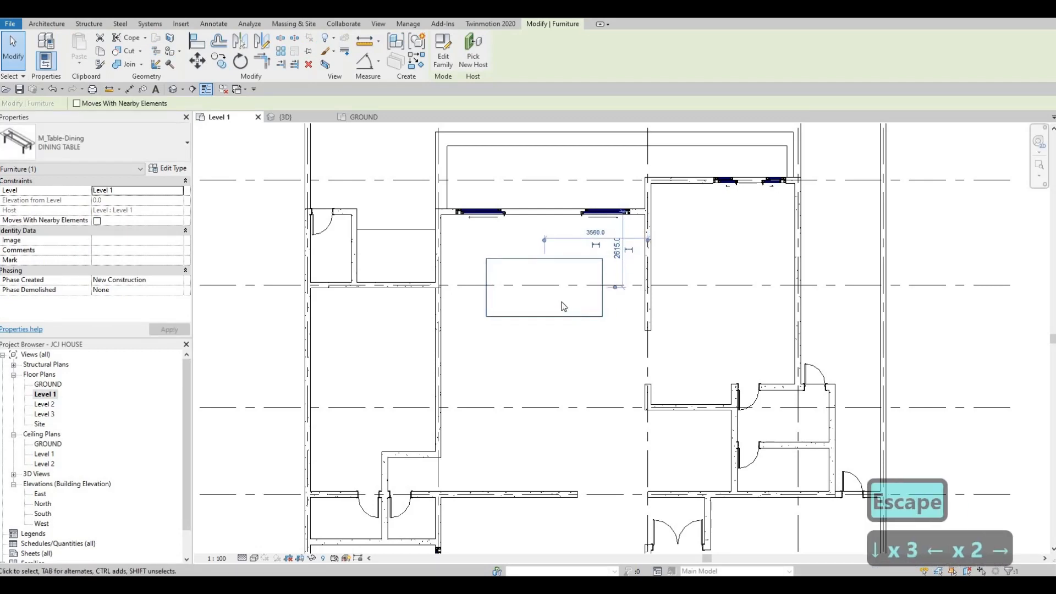
{"action": "key", "text": "Escape"}
{"action": "key", "text": "Escape"}
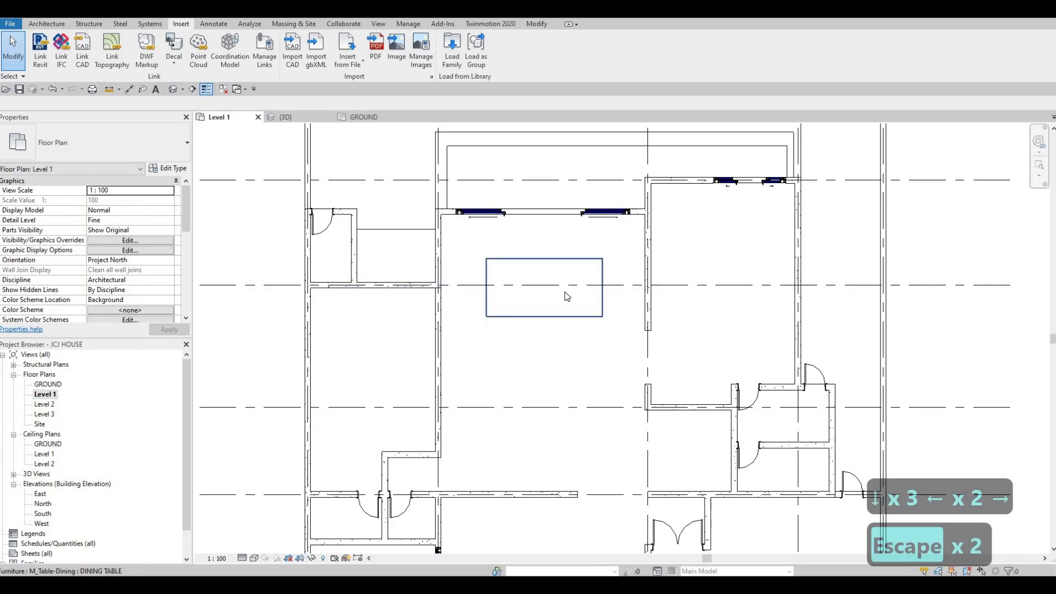
{"action": "key", "text": "Escape"}
Resize the DINING TABLE type to a width of 1500 mm and a length of 3500 mm.
{"action": "left_click", "coordinate": [560, 317]}
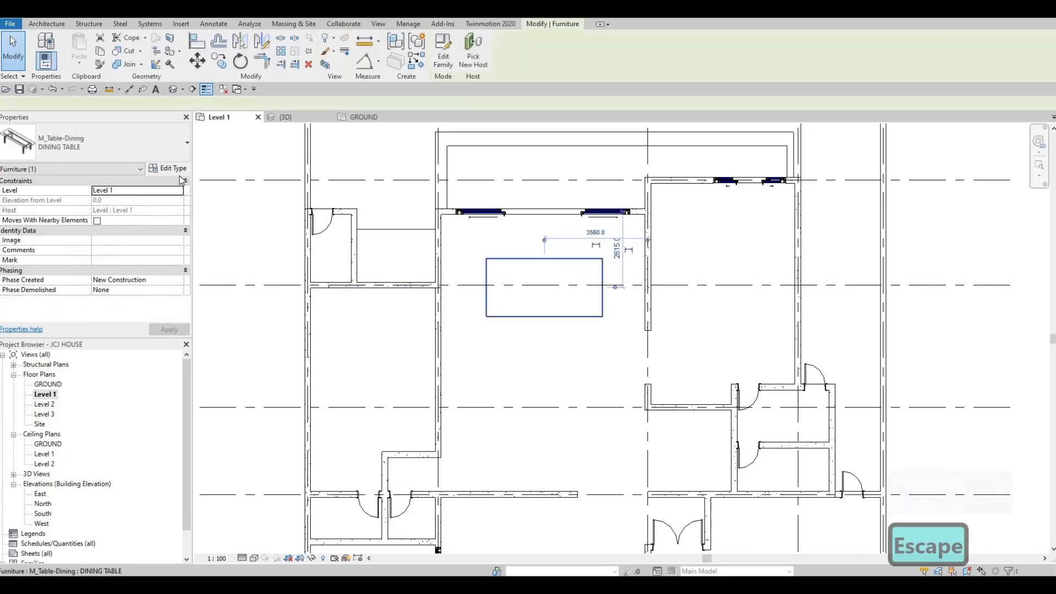
{"action": "left_click", "coordinate": [161, 169]}
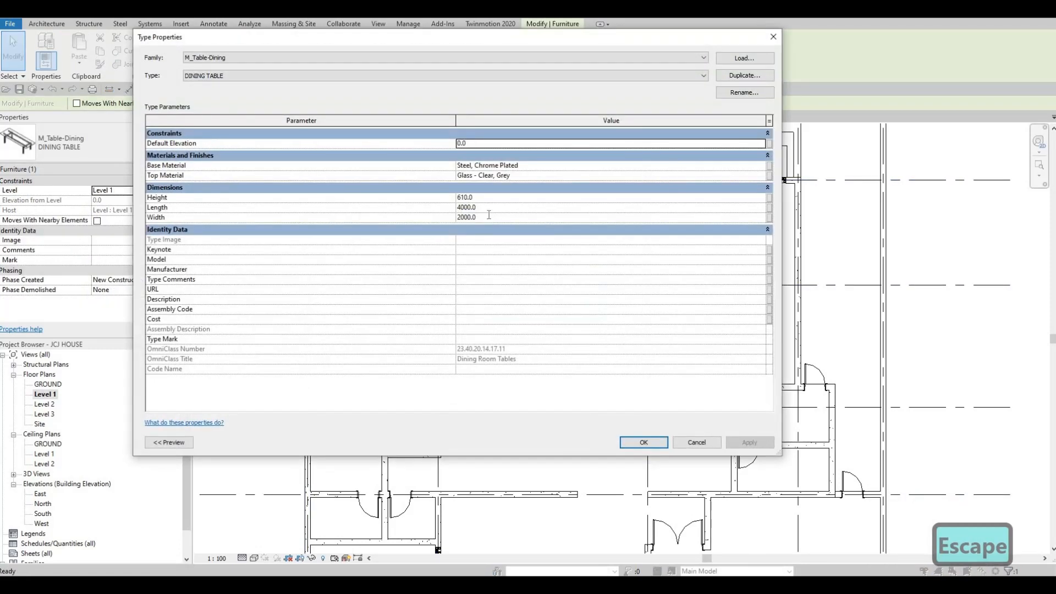
{"action": "left_click", "coordinate": [489, 216]}
{"action": "double_click", "coordinate": [488, 217]}
{"action": "type", "text": "1500"}
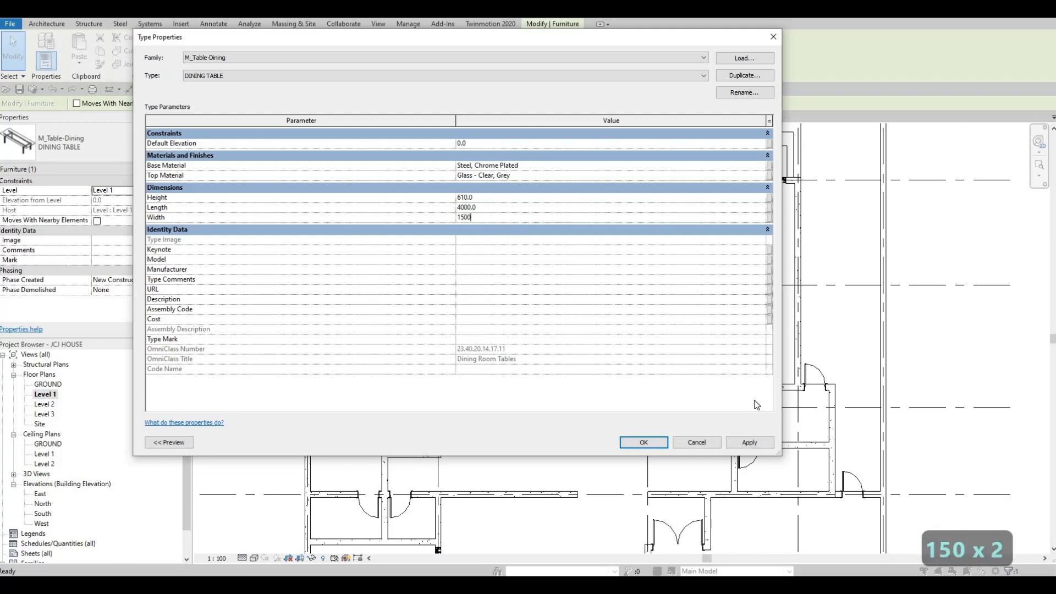
{"action": "left_click", "coordinate": [738, 442]}
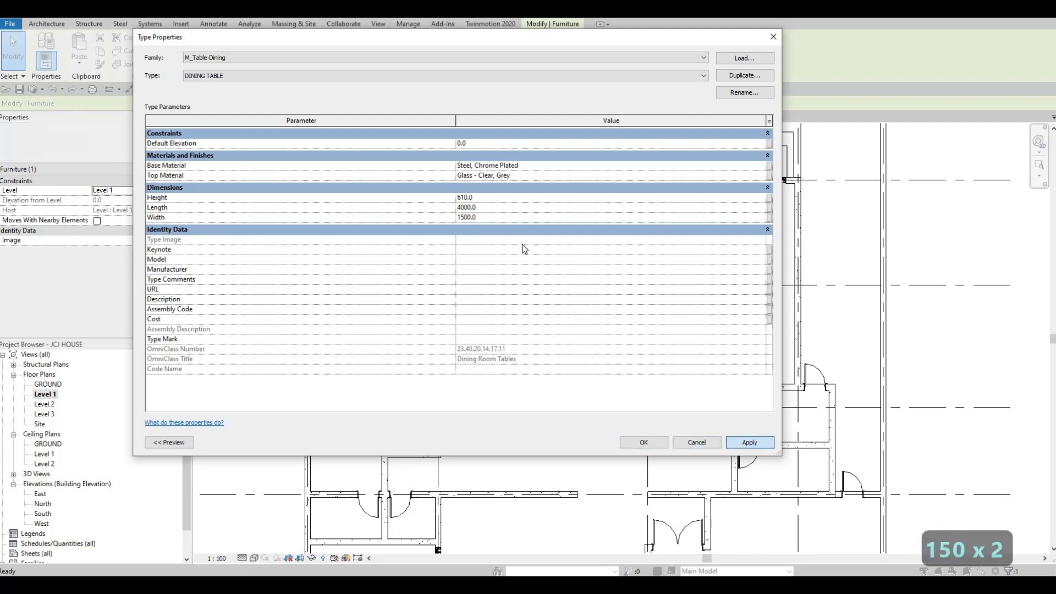
{"action": "type", "text": "3500"}
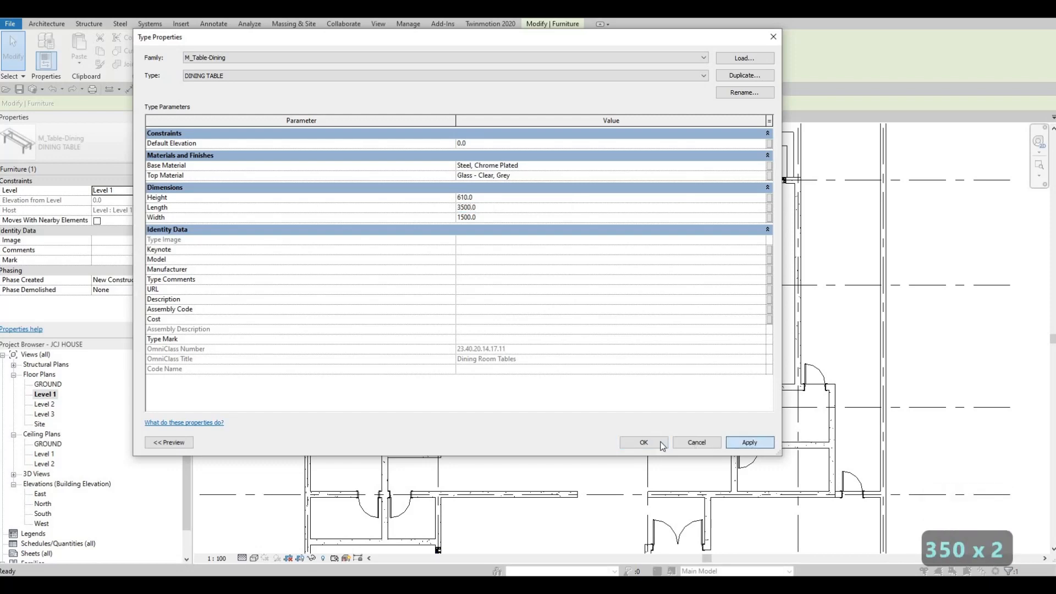
{"action": "left_click", "coordinate": [644, 442]}
{"action": "key", "text": "Escape"}
{"action": "key", "text": "Escape"}
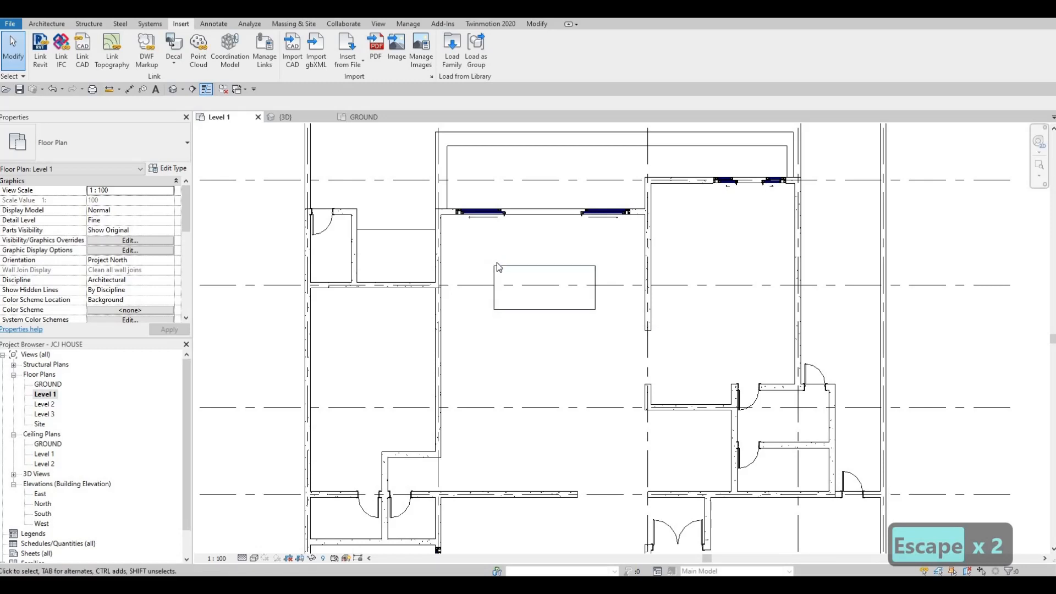
{"action": "key", "text": "Escape"}
{"action": "key", "text": "Escape"}
{"action": "mouse_move", "coordinate": [523, 318]}
{"action": "middle_mouse_down"}
{"action": "mouse_move", "coordinate": [532, 295]}
{"action": "mouse_move", "coordinate": [533, 318]}
{"action": "middle_mouse_up"}
{"action": "key", "text": "Escape"}
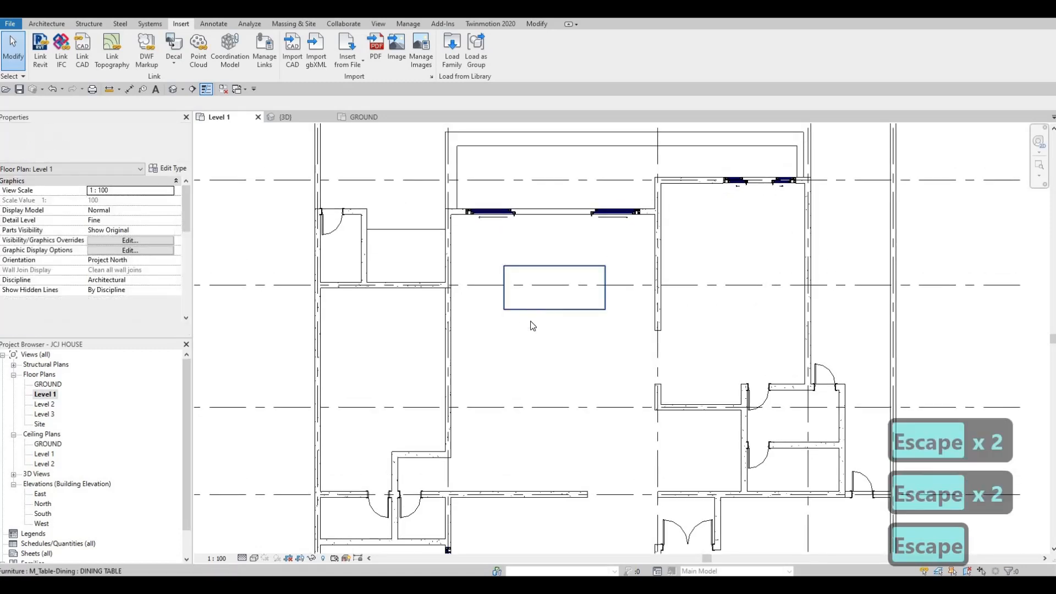
Place a matching 700 x 2000mm M_Door-Interior-Single-2_Panel-Wood door in the short horizontal wall above the small room's existing door near grid D.
{"action": "scroll", "coordinate": [530, 323], "scroll_direction": "down", "scroll_amount": 3}
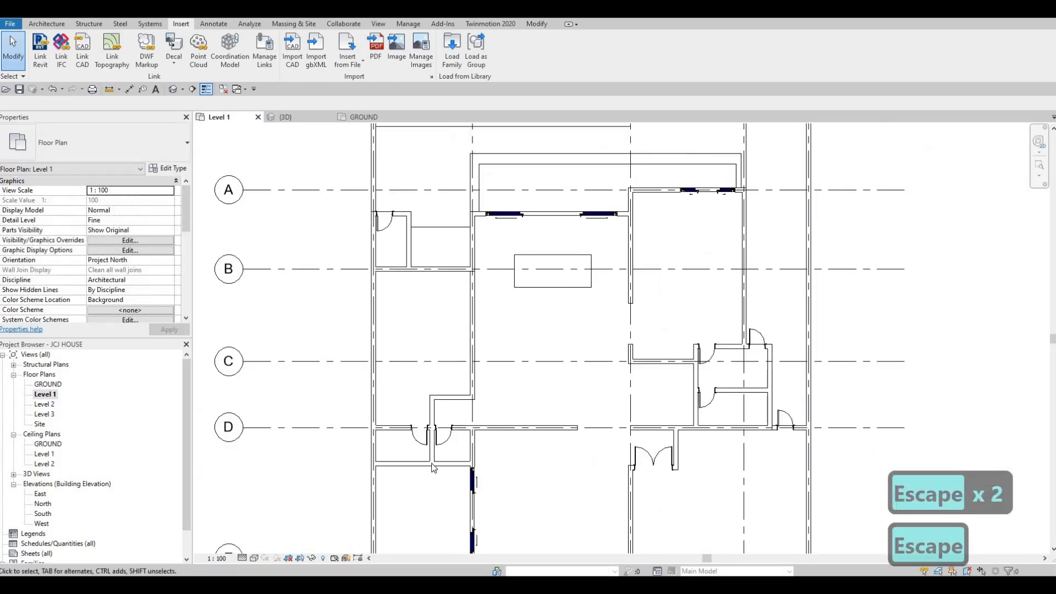
{"action": "key", "text": "Escape"}
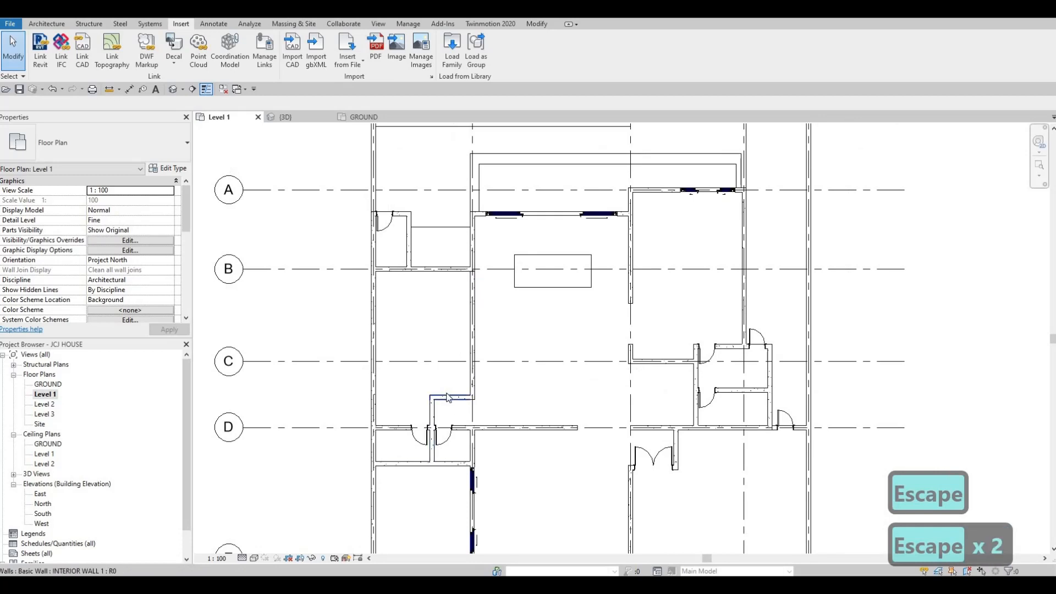
{"action": "scroll", "coordinate": [449, 449], "scroll_direction": "up", "scroll_amount": 2}
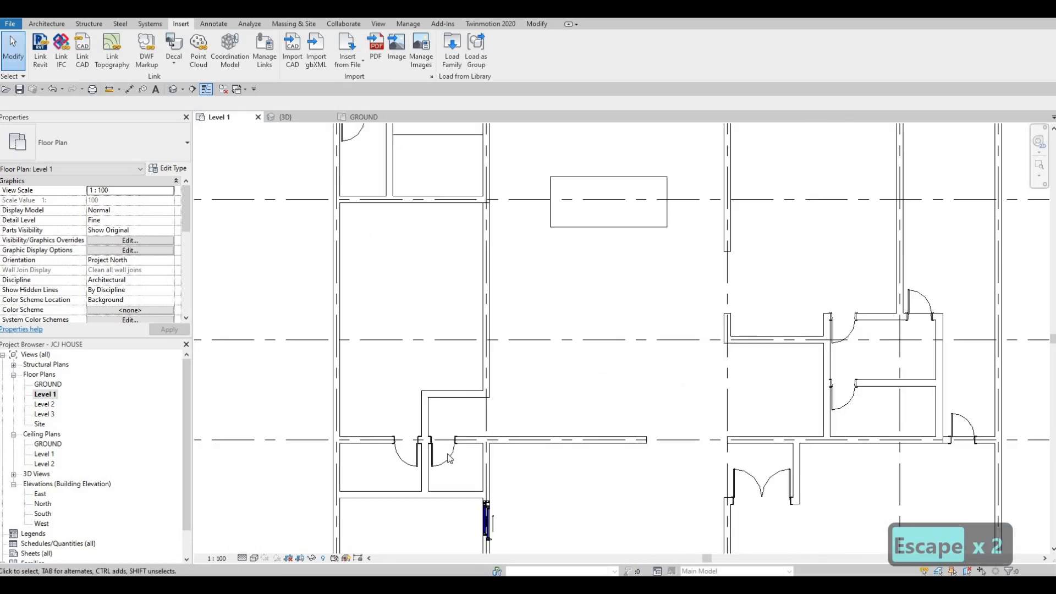
{"action": "key", "text": "Escape"}
{"action": "key", "text": "Escape"}
{"action": "left_click", "coordinate": [446, 454]}
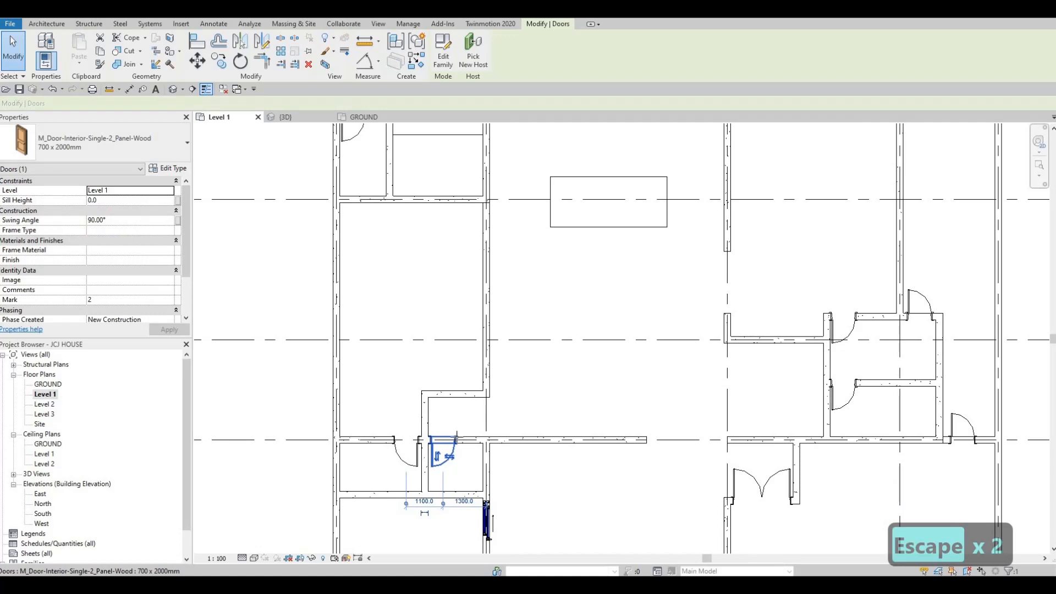
{"action": "key", "text": "c"}
{"action": "key", "text": "s"}
{"action": "scroll", "coordinate": [440, 397], "scroll_direction": "up", "scroll_amount": 1}
{"action": "scroll", "coordinate": [437, 400], "scroll_direction": "up", "scroll_amount": 2}
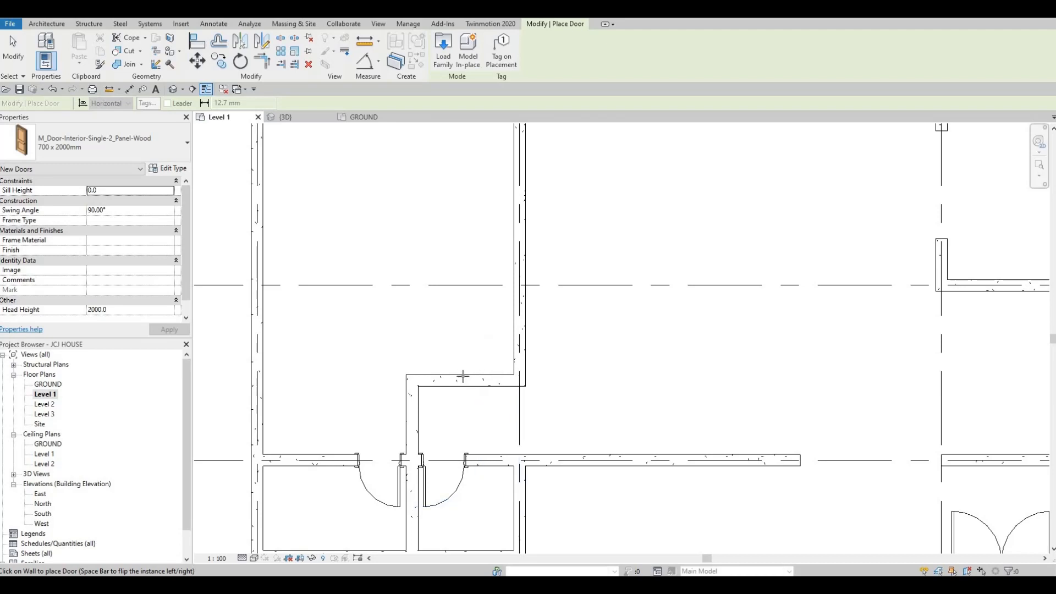
{"action": "left_click", "coordinate": [423, 427]}
{"action": "key", "text": "Escape"}
{"action": "key", "text": "Escape"}
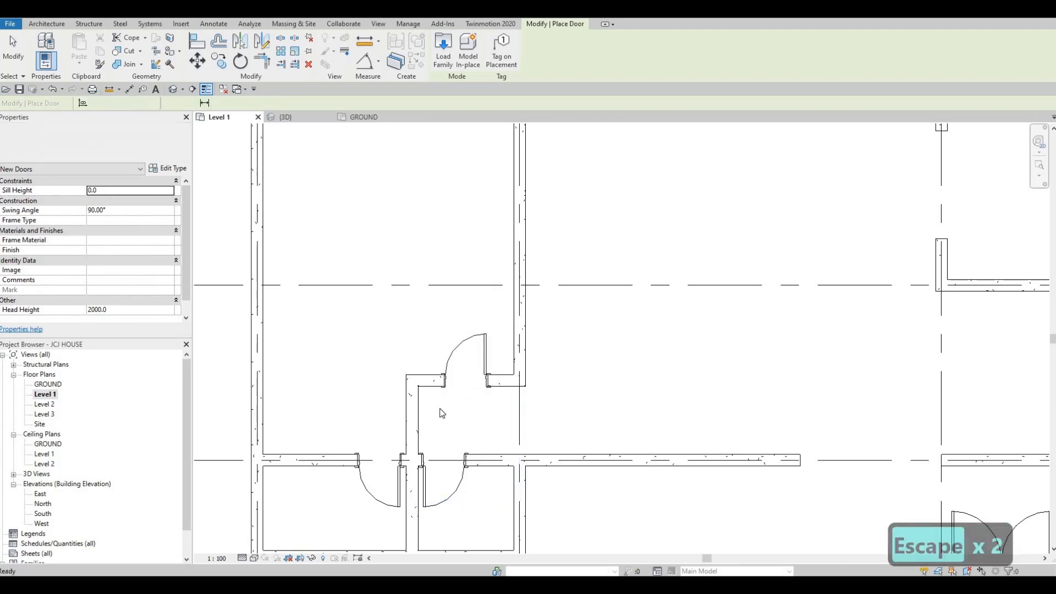
{"action": "scroll", "coordinate": [424, 428], "scroll_direction": "down", "scroll_amount": 2}
{"action": "scroll", "coordinate": [494, 403], "scroll_direction": "down", "scroll_amount": 1}
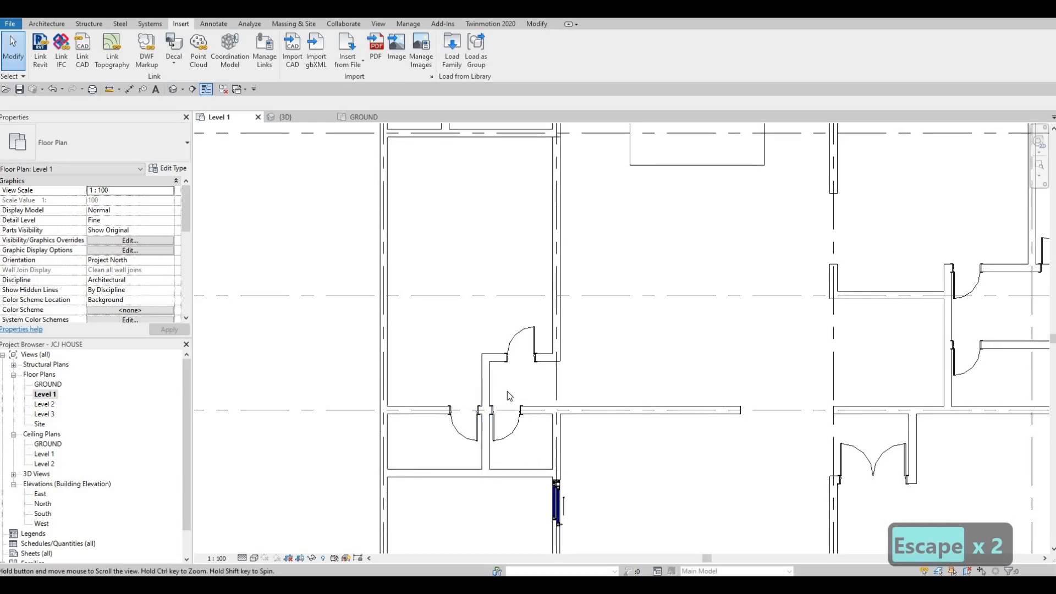
{"action": "key", "text": "Escape"}
{"action": "key", "text": "Escape"}
{"action": "scroll", "coordinate": [550, 385], "scroll_direction": "down", "scroll_amount": 1}
{"action": "mouse_move", "coordinate": [505, 379]}
{"action": "middle_mouse_down"}
{"action": "mouse_move", "coordinate": [487, 382]}
{"action": "mouse_move", "coordinate": [490, 354]}
{"action": "mouse_move", "coordinate": [537, 358]}
{"action": "mouse_move", "coordinate": [500, 310]}
{"action": "middle_mouse_up"}
{"action": "left_click", "coordinate": [482, 367]}
{"action": "key", "text": "Escape"}
{"action": "scroll", "coordinate": [537, 357], "scroll_direction": "down", "scroll_amount": 1}
{"action": "scroll", "coordinate": [512, 351], "scroll_direction": "down", "scroll_amount": 3}
{"action": "key", "text": "Escape"}
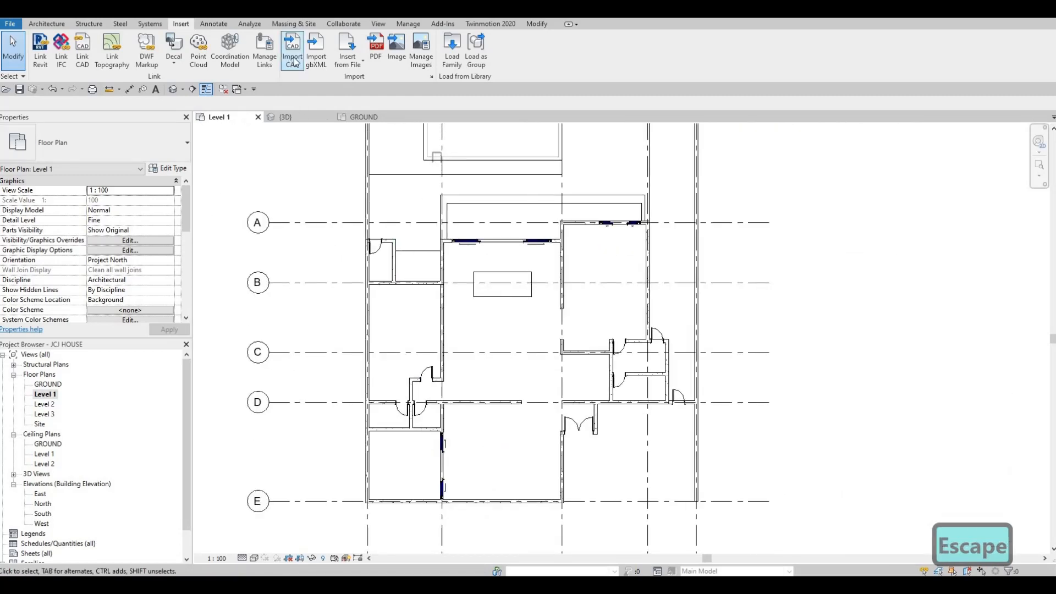
Load the M_Table-Dining Oval family from the Tables folder of the library.
{"action": "left_click", "coordinate": [45, 24]}
{"action": "left_click", "coordinate": [181, 24]}
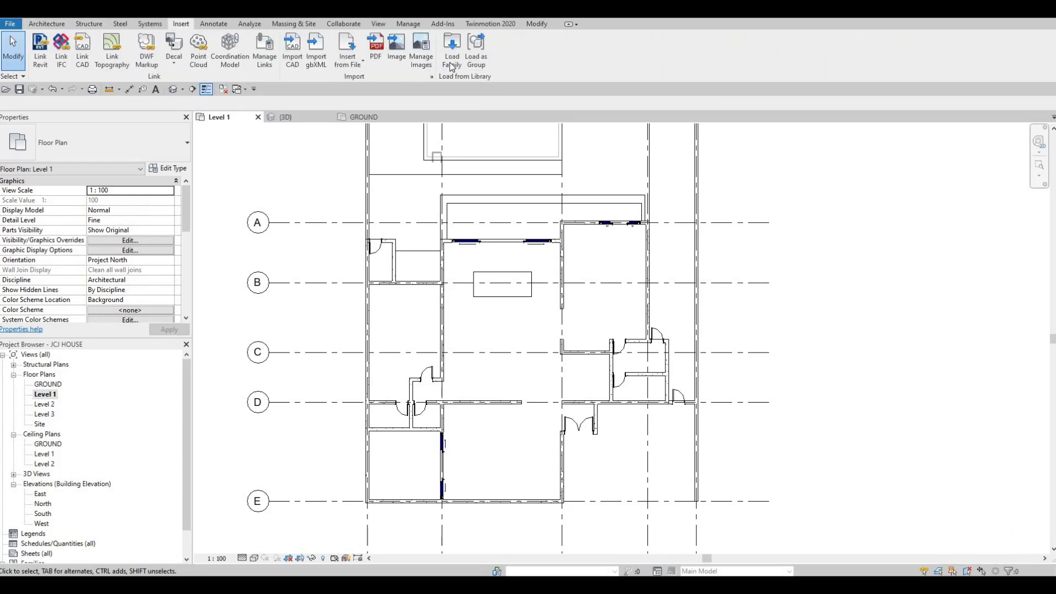
{"action": "left_click", "coordinate": [452, 52]}
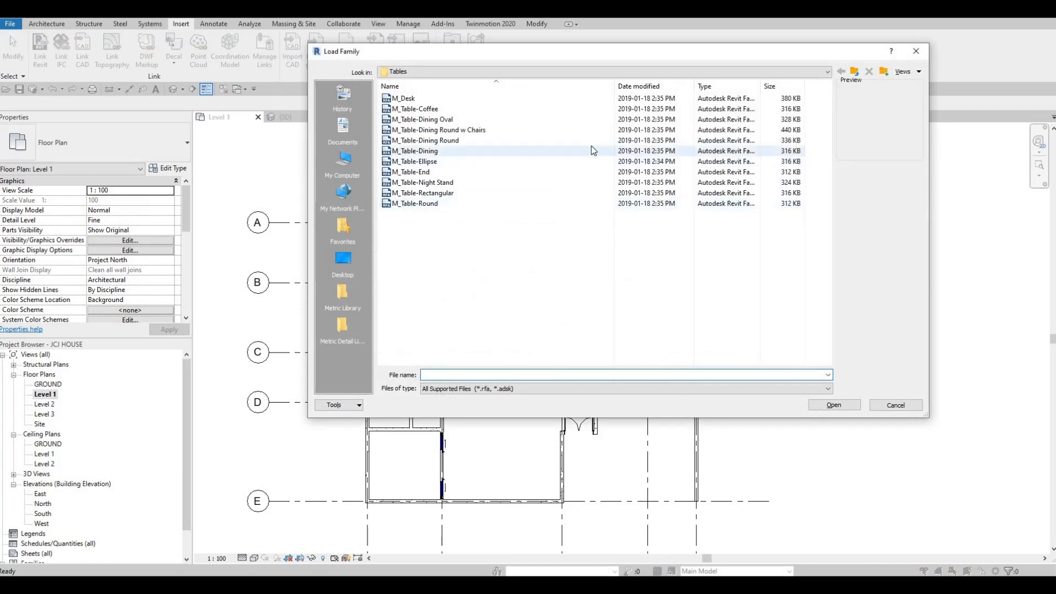
{"action": "left_click", "coordinate": [461, 119]}
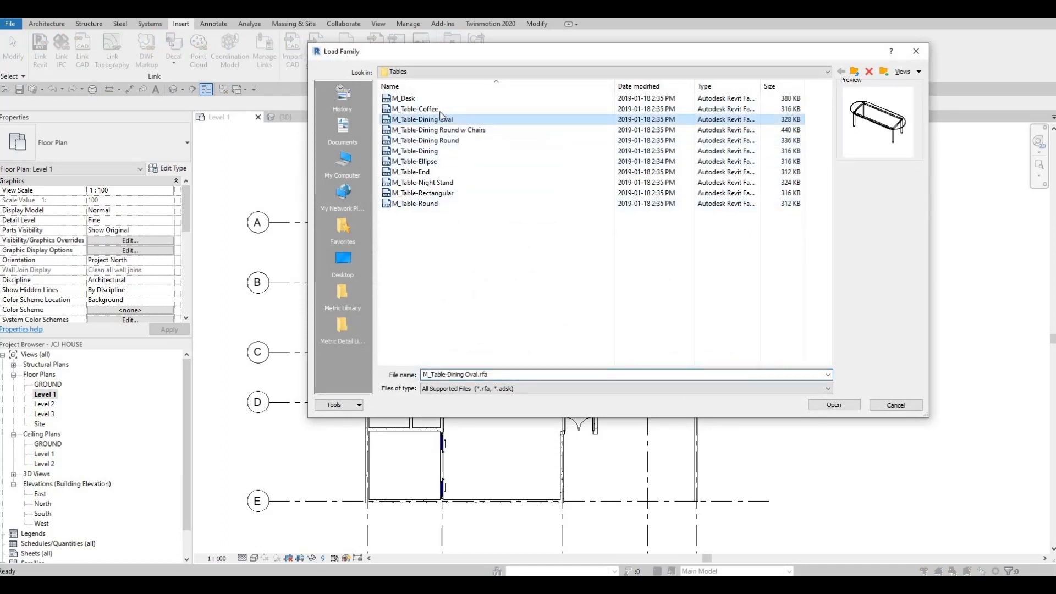
{"action": "left_click", "coordinate": [842, 407]}
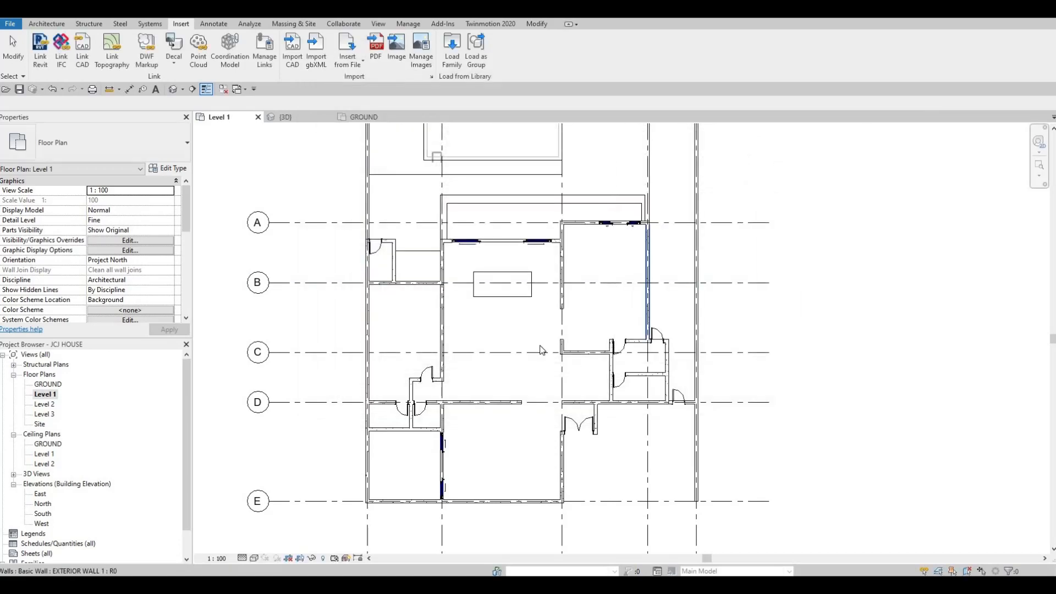
Start placing a component and choose the 0915 x 2440mm Glass Top type of M_Table-Dining Oval.
{"action": "middle_click_drag", "start_coordinate": [609, 142], "coordinate": [533, 254]}
{"action": "key", "text": "c"}
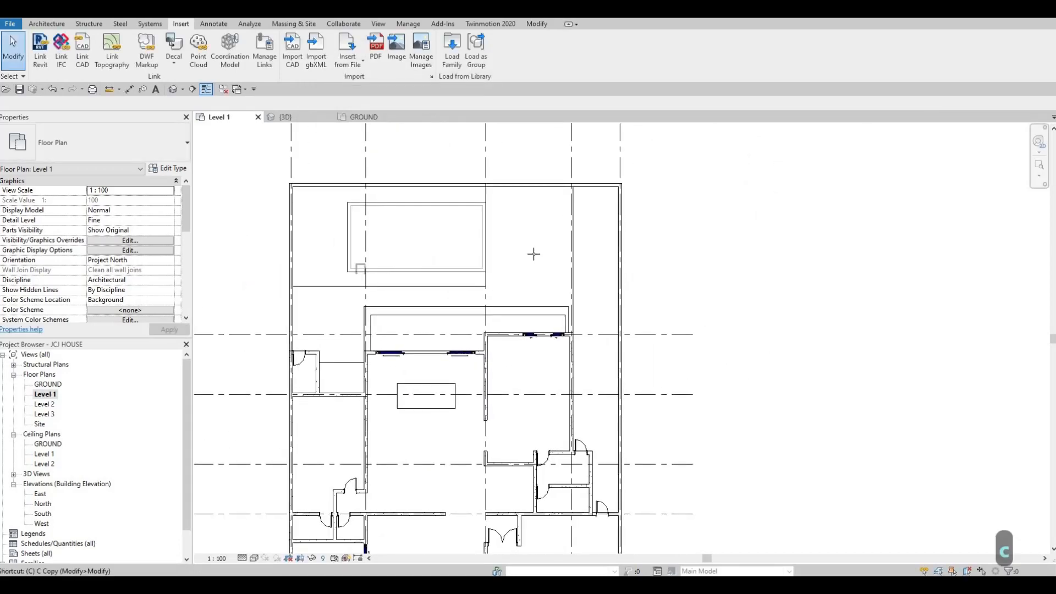
{"action": "key", "text": "m"}
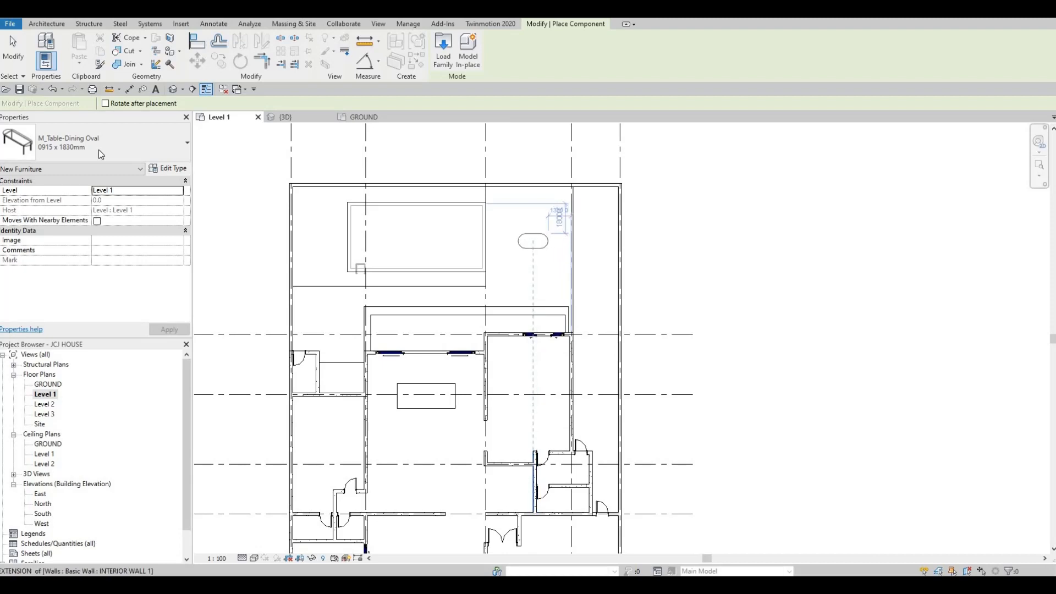
{"action": "left_click", "coordinate": [85, 157]}
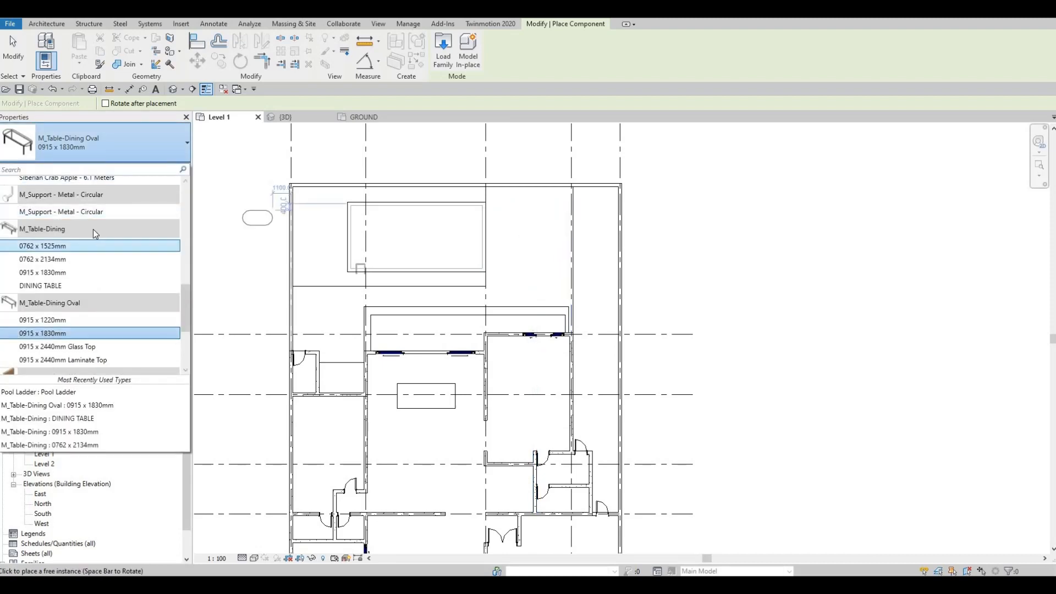
{"action": "scroll", "coordinate": [93, 231], "scroll_direction": "up", "scroll_amount": 3}
{"action": "scroll", "coordinate": [94, 230], "scroll_direction": "up", "scroll_amount": 7}
{"action": "scroll", "coordinate": [89, 267], "scroll_direction": "down", "scroll_amount": 13}
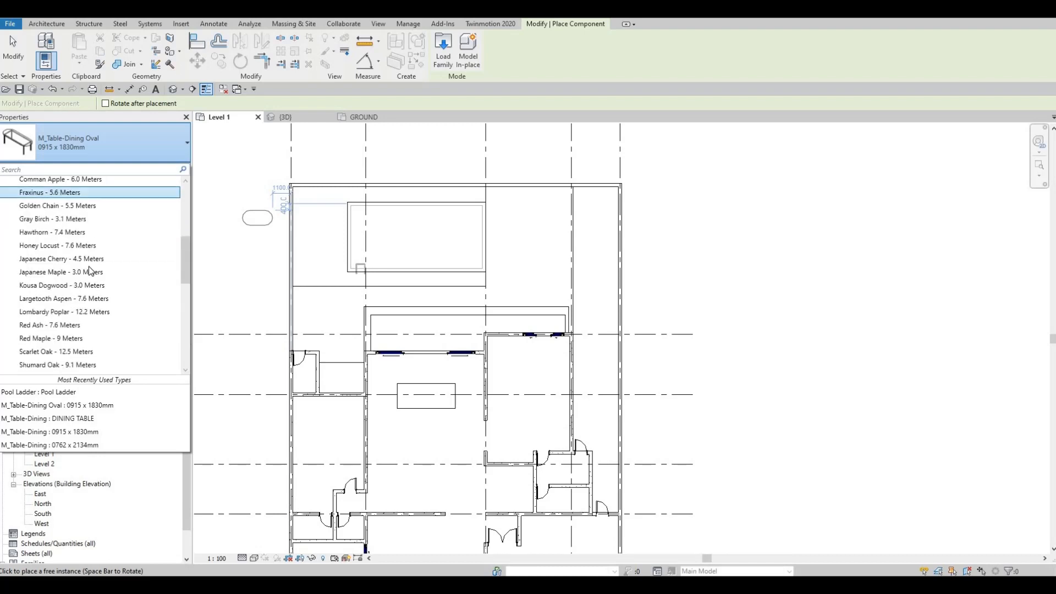
{"action": "scroll", "coordinate": [88, 275], "scroll_direction": "down", "scroll_amount": 1}
{"action": "scroll", "coordinate": [79, 261], "scroll_direction": "up", "scroll_amount": 4}
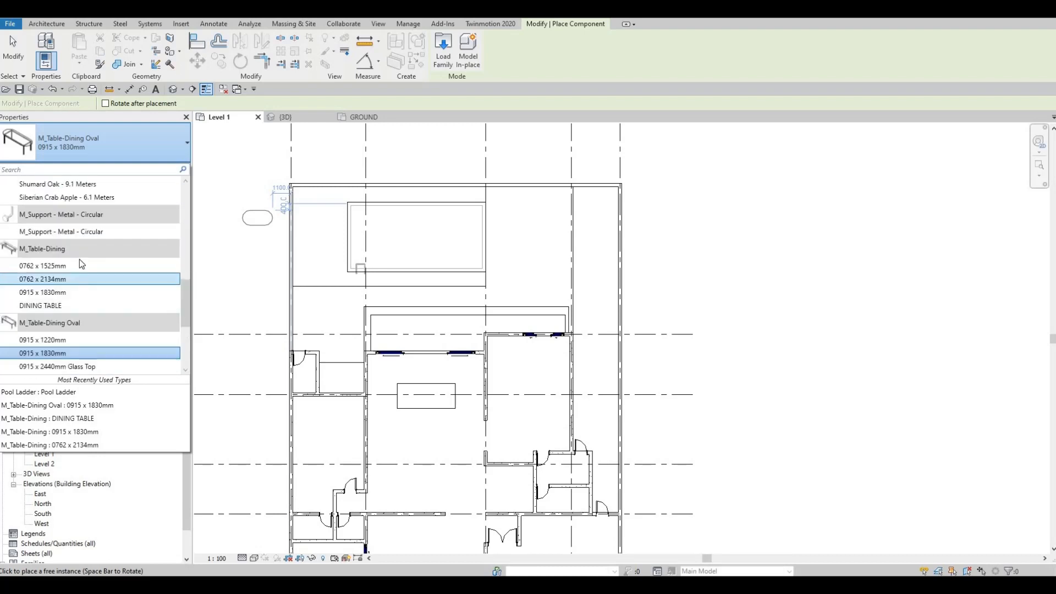
{"action": "scroll", "coordinate": [77, 265], "scroll_direction": "down", "scroll_amount": 3}
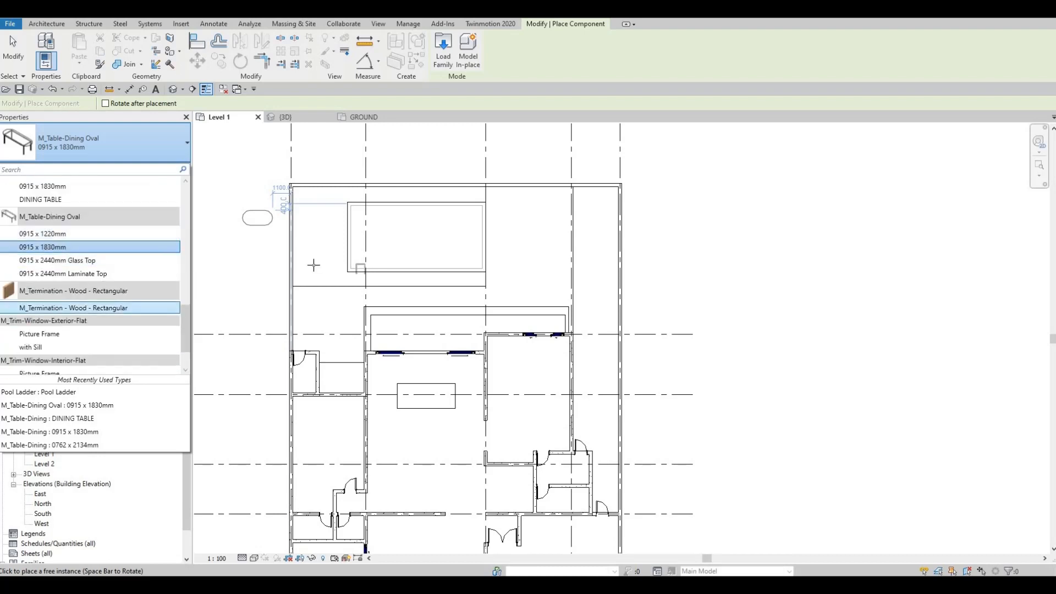
{"action": "key", "text": "Escape"}
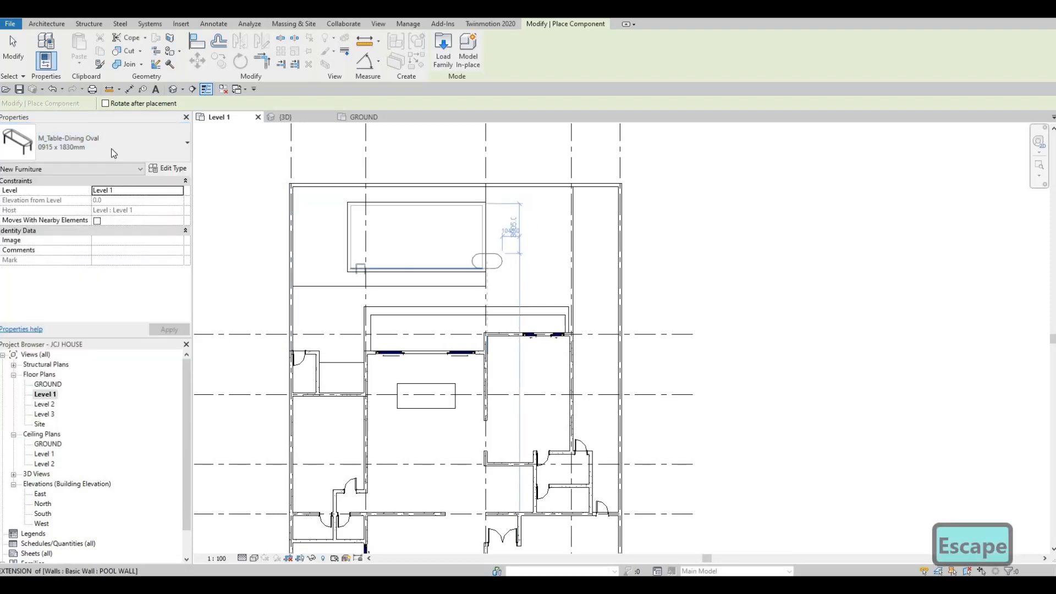
{"action": "left_click", "coordinate": [111, 149]}
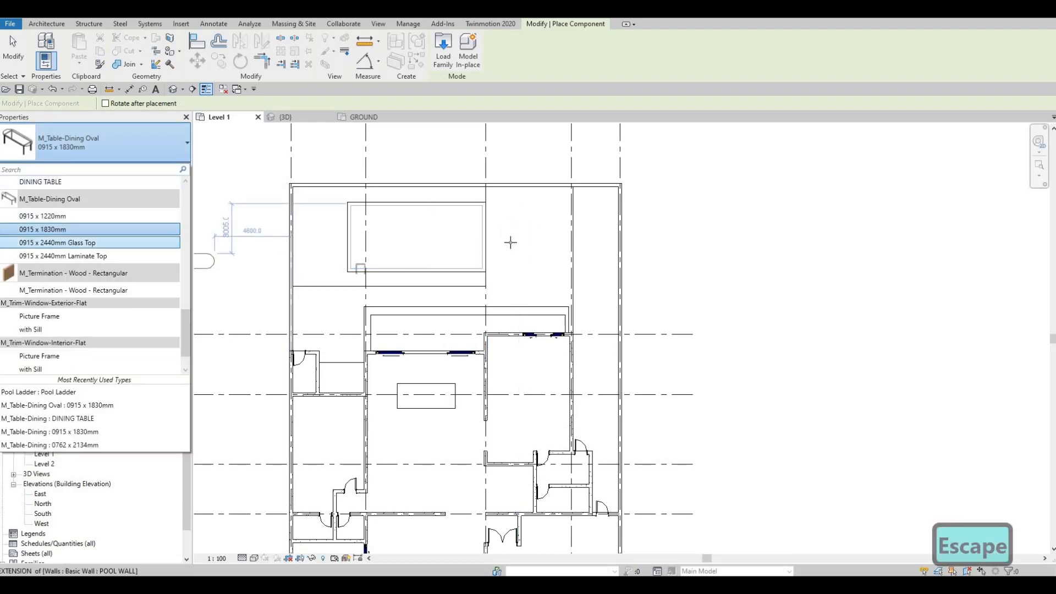
{"action": "left_click", "coordinate": [71, 243]}
Place the oval glass-top table, rotated to run vertically in plan, in the outdoor area to the right of the pool.
{"action": "scroll", "coordinate": [535, 248], "scroll_direction": "up", "scroll_amount": 2}
{"action": "scroll", "coordinate": [534, 249], "scroll_direction": "up", "scroll_amount": 1}
{"action": "key", "text": "space"}
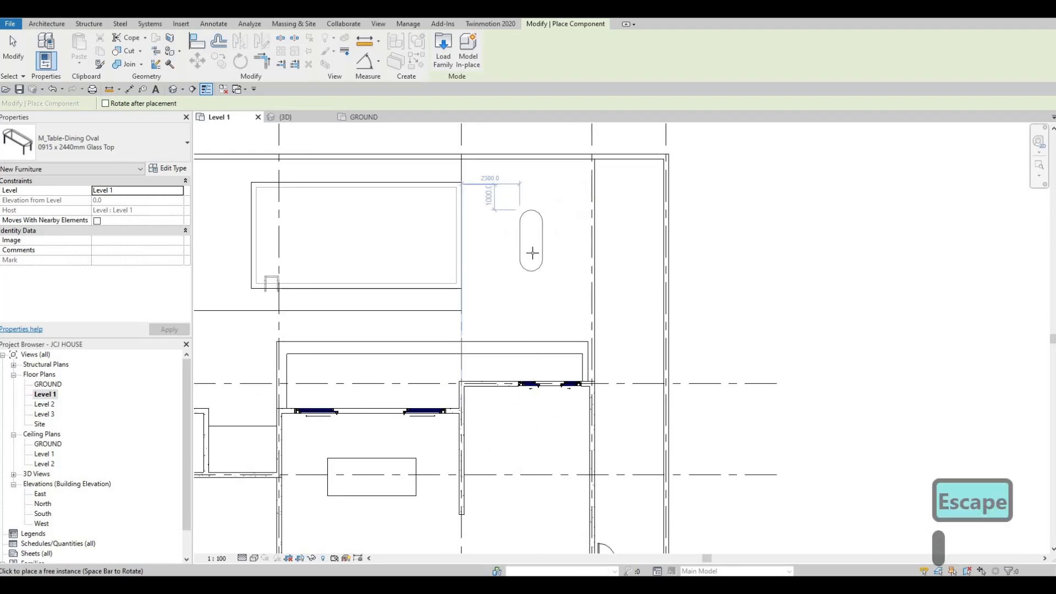
{"action": "left_click", "coordinate": [542, 260]}
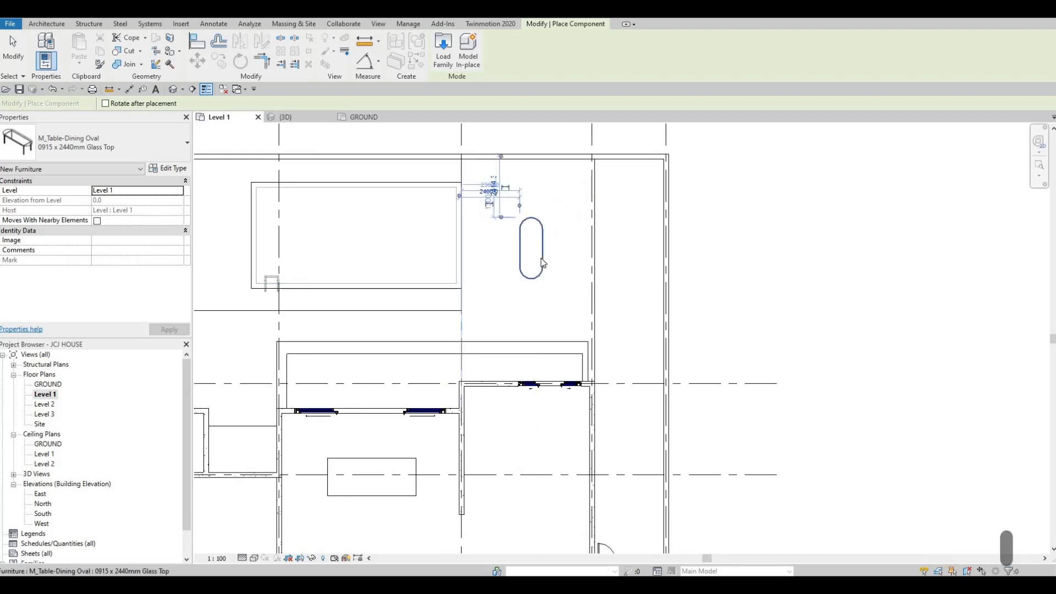
{"action": "key", "text": "Escape"}
{"action": "key", "text": "Escape"}
{"action": "key", "text": "Escape"}
Duplicate the placed oval table's type, accepting the suggested name.
{"action": "left_click", "coordinate": [544, 251]}
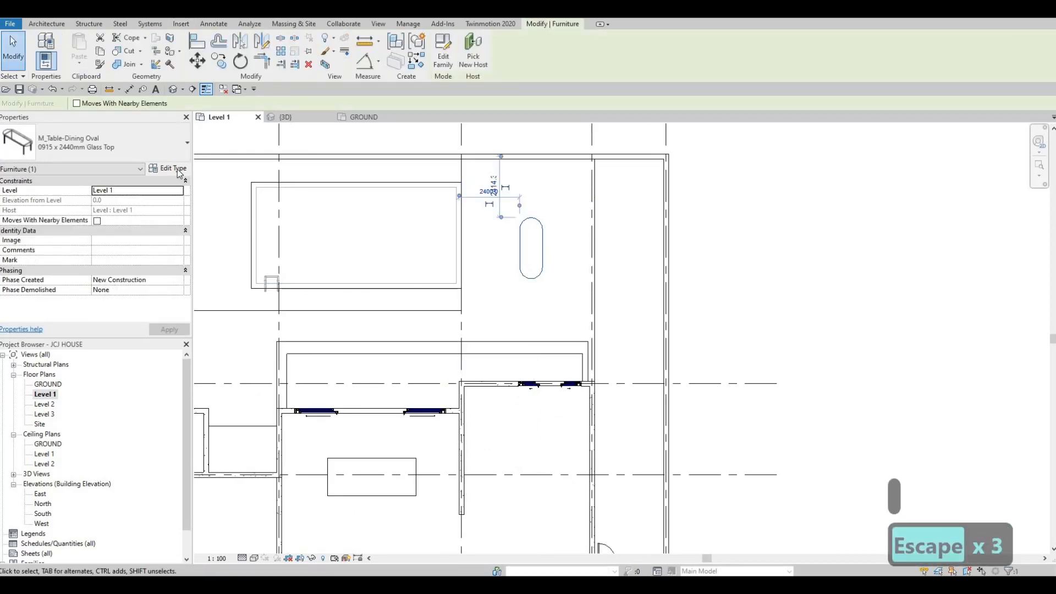
{"action": "left_click", "coordinate": [177, 170]}
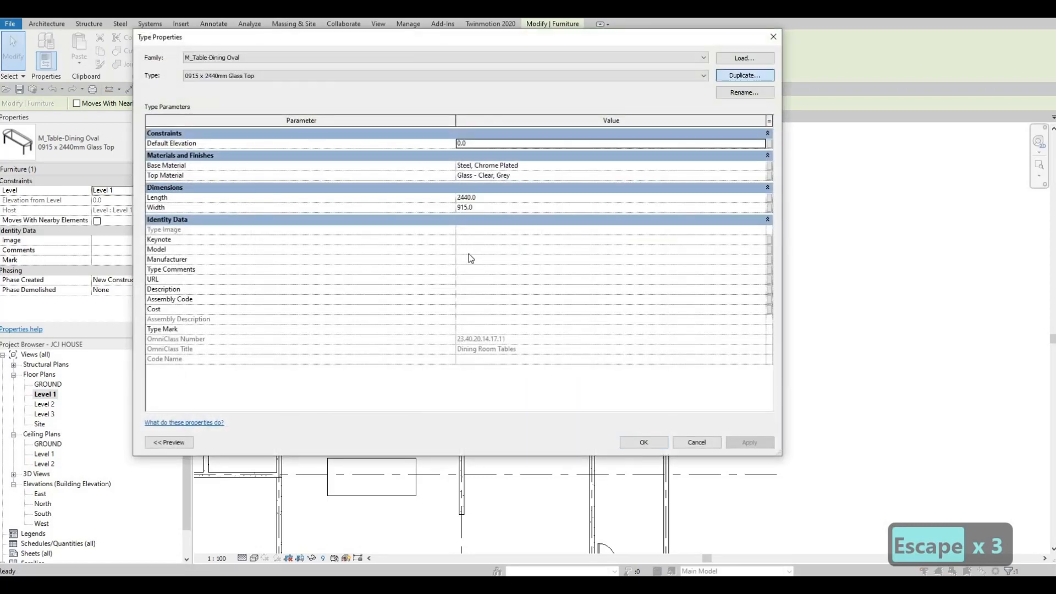
{"action": "key", "text": "Return"}
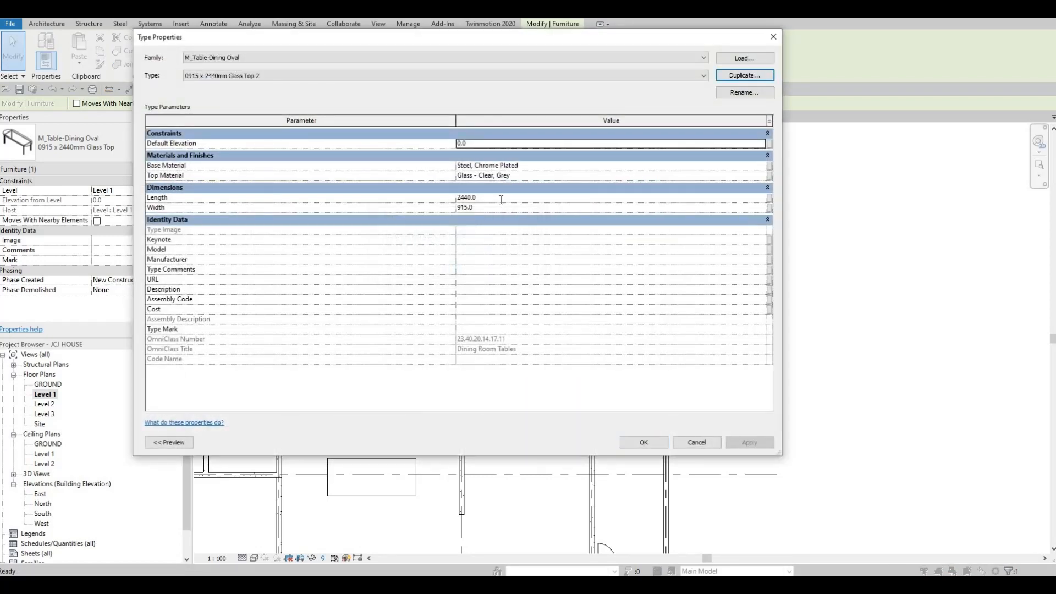
Set the duplicated oval table type's length to 3500 mm and its width to 1500 mm.
{"action": "left_click", "coordinate": [500, 199]}
{"action": "type", "text": "3500"}
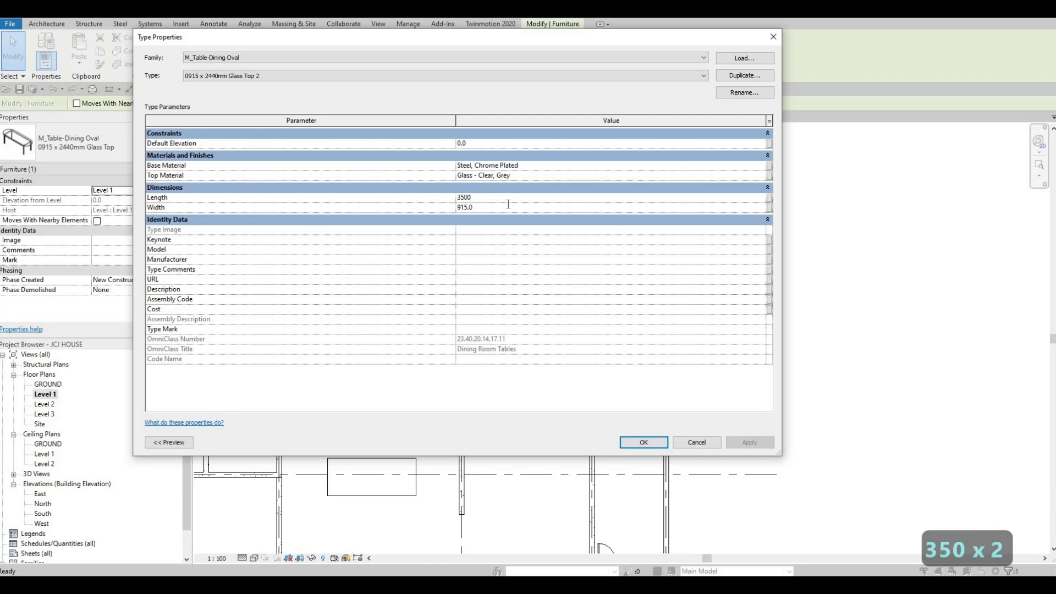
{"action": "key", "text": "Tab"}
{"action": "type", "text": "1500"}
{"action": "left_click", "coordinate": [643, 442]}
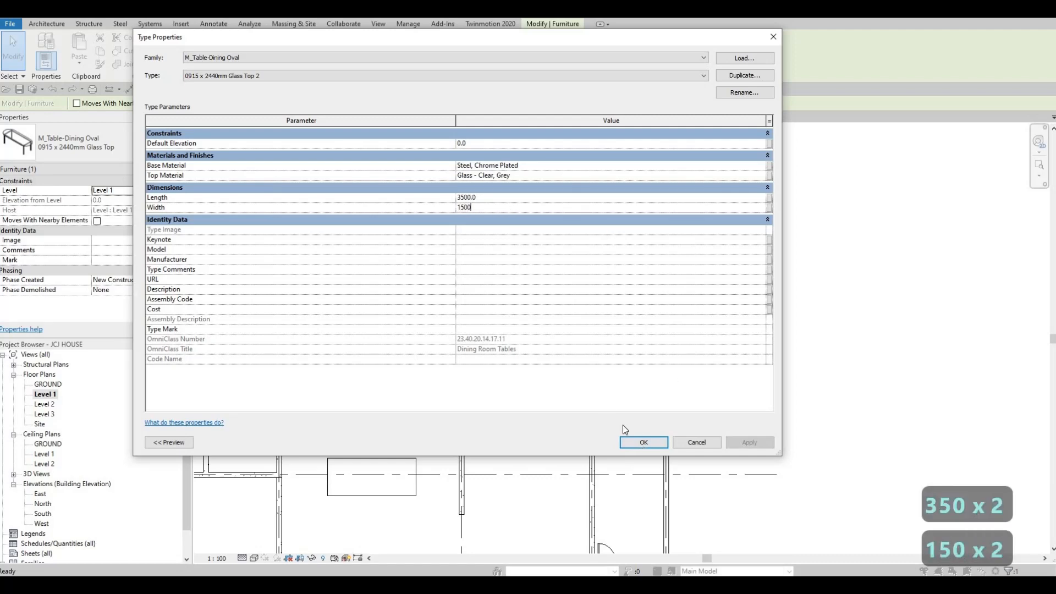
{"action": "key", "text": "Escape"}
{"action": "middle_click_drag", "start_coordinate": [623, 243], "coordinate": [648, 232]}
{"action": "scroll", "coordinate": [648, 232], "scroll_direction": "down", "scroll_amount": 1}
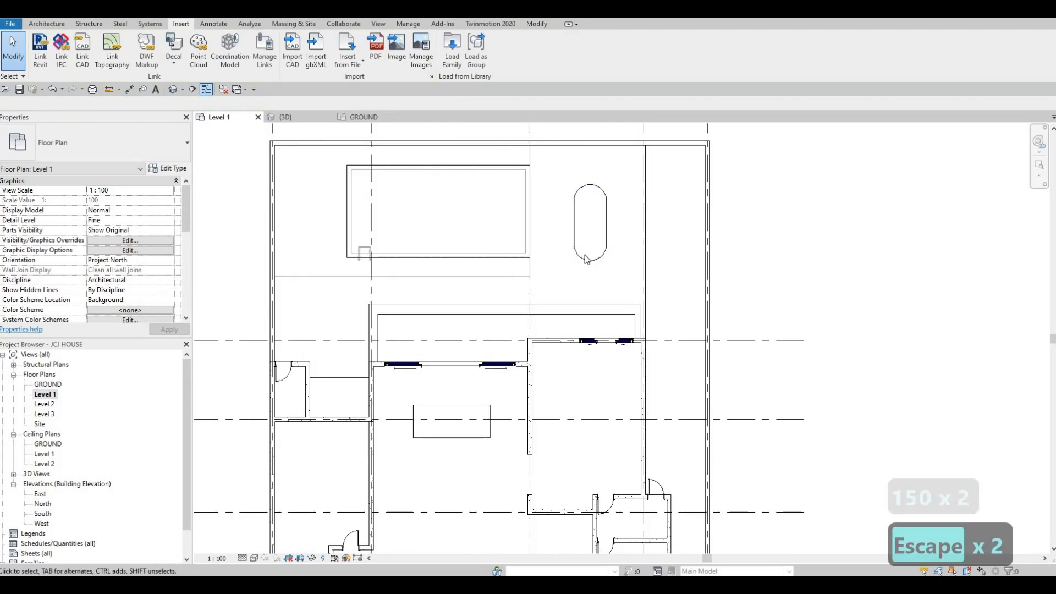
{"action": "key", "text": "Escape"}
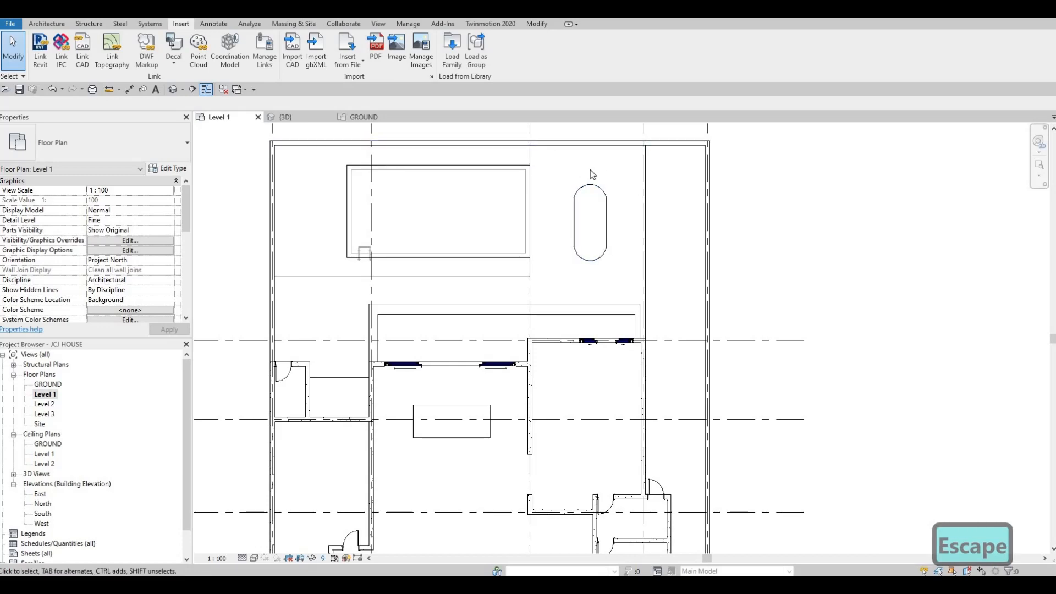
Nudge the oval table slightly left and down within the outdoor area beside the pool.
{"action": "left_click", "coordinate": [575, 216]}
{"action": "key", "text": "Left"}
{"action": "key", "text": "Left"}
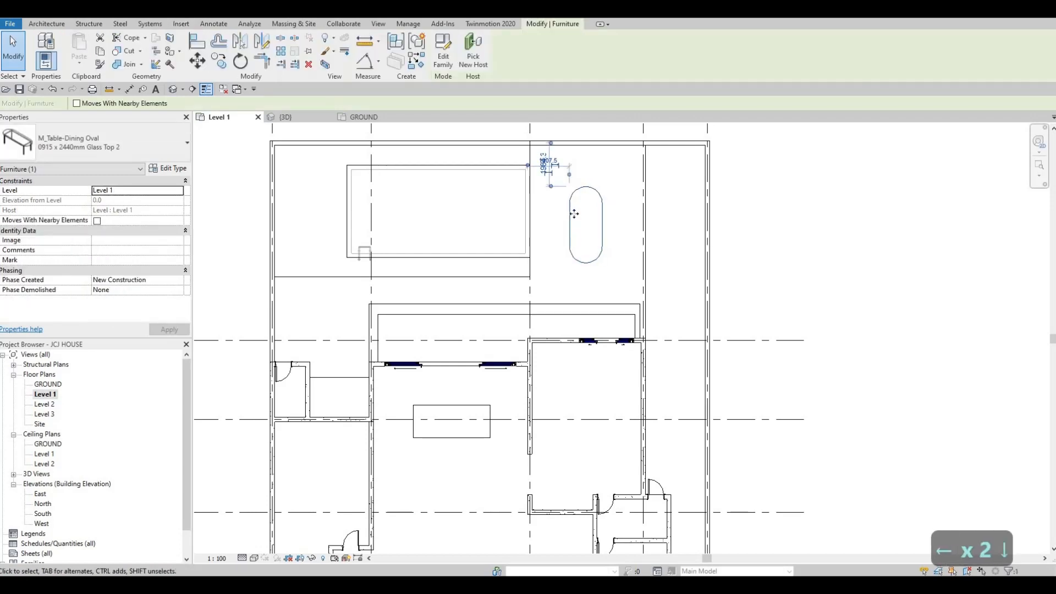
{"action": "key", "text": "Down"}
{"action": "key", "text": "Down"}
{"action": "key", "text": "Right"}
{"action": "key", "text": "Left"}
{"action": "key", "text": "Escape"}
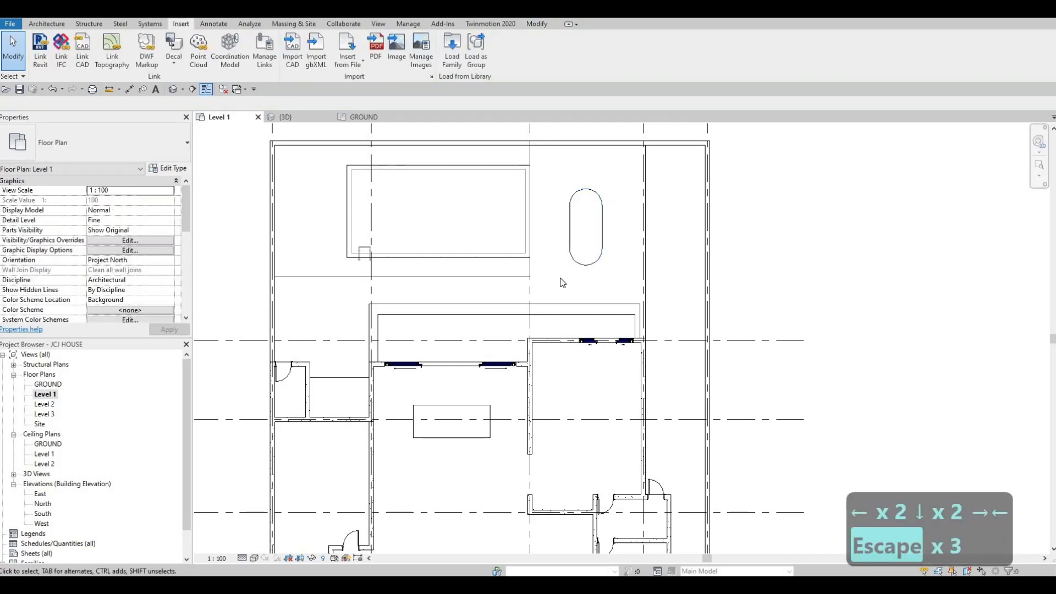
{"action": "key", "text": "Escape"}
{"action": "key", "text": "Escape"}
{"action": "key", "text": "Escape"}
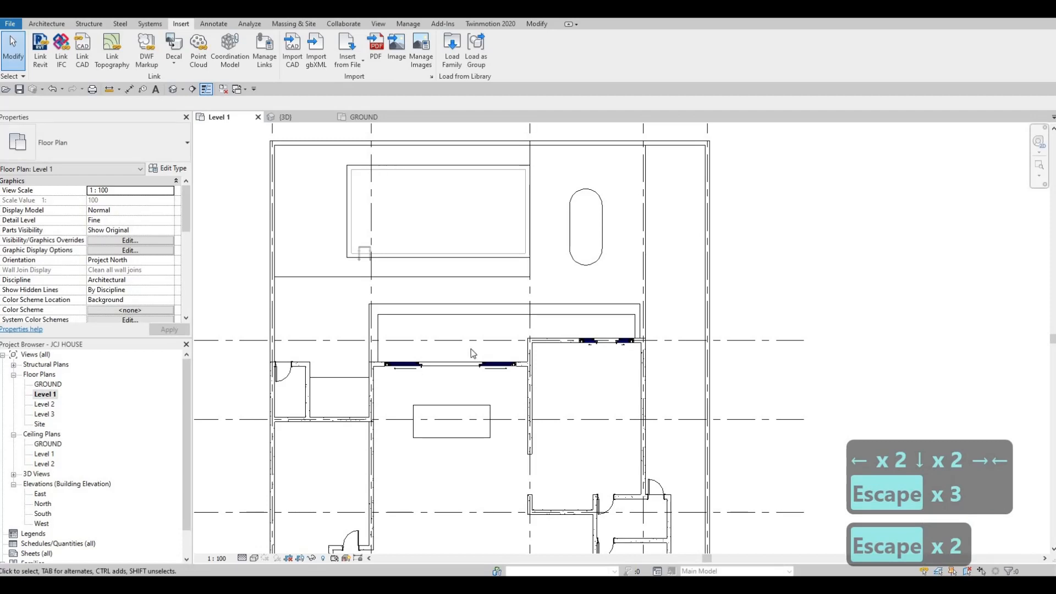
{"action": "scroll", "coordinate": [597, 246], "scroll_direction": "down", "scroll_amount": 2}
{"action": "key", "text": "Escape"}
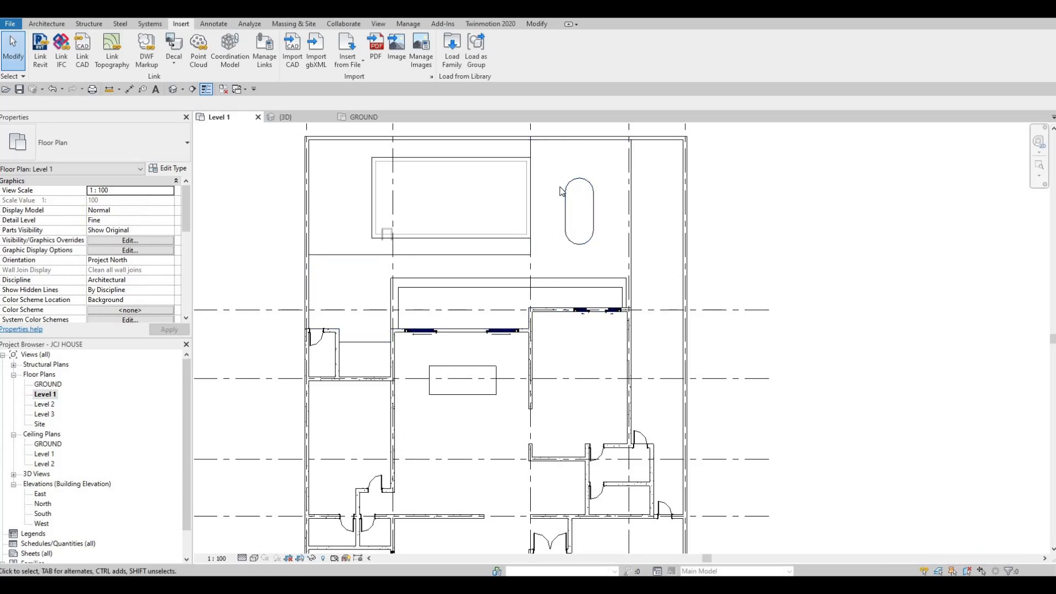
{"action": "scroll", "coordinate": [556, 203], "scroll_direction": "up", "scroll_amount": 2}
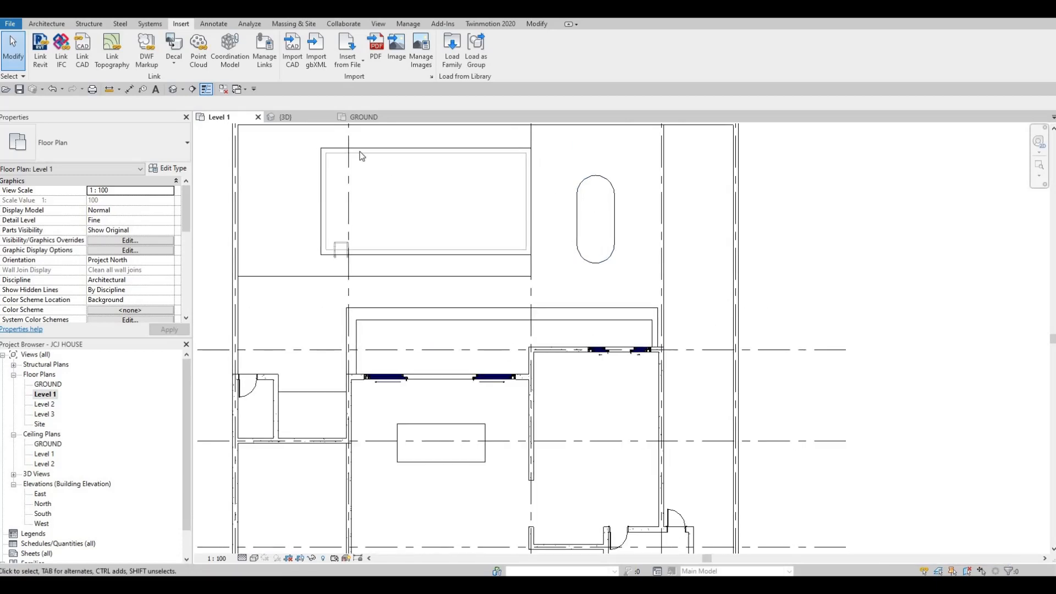
Load the M_Chair-Breuer family from the Seating folder of the metric furniture library.
{"action": "key", "text": "Escape"}
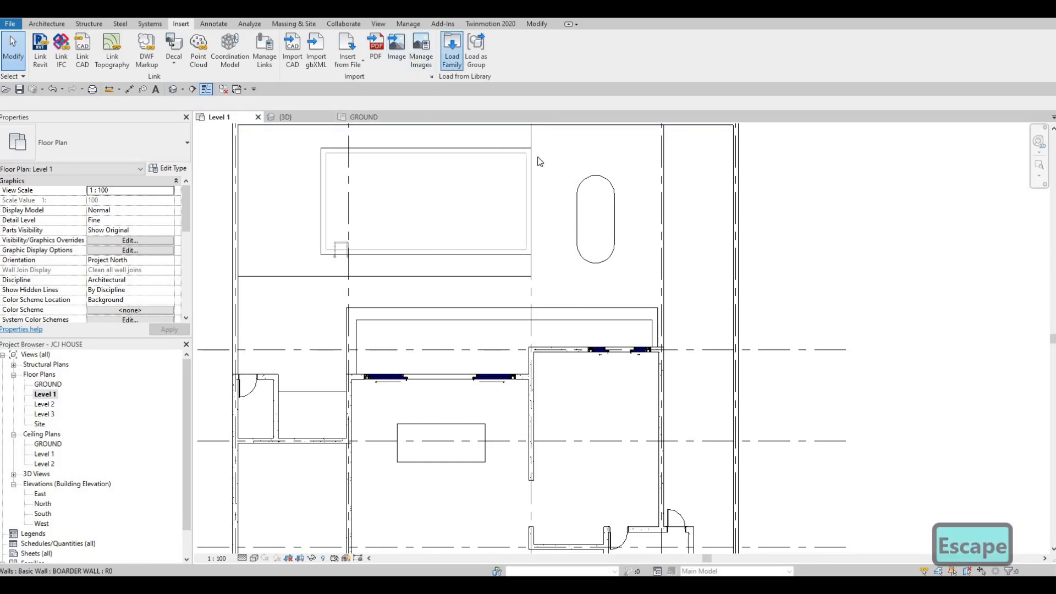
{"action": "left_click", "coordinate": [452, 50]}
{"action": "left_click", "coordinate": [854, 72]}
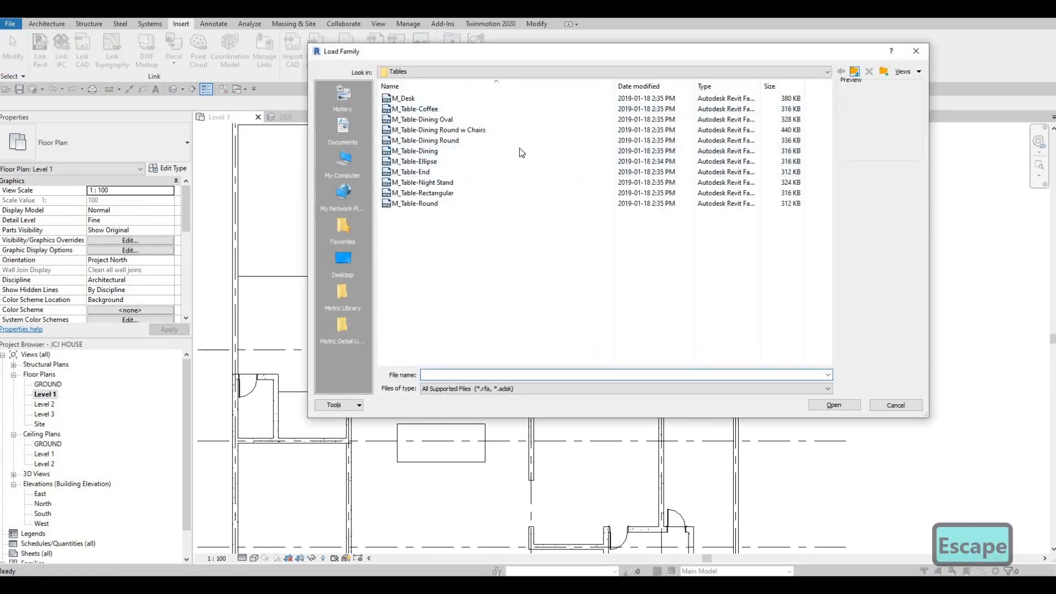
{"action": "double_click", "coordinate": [406, 109]}
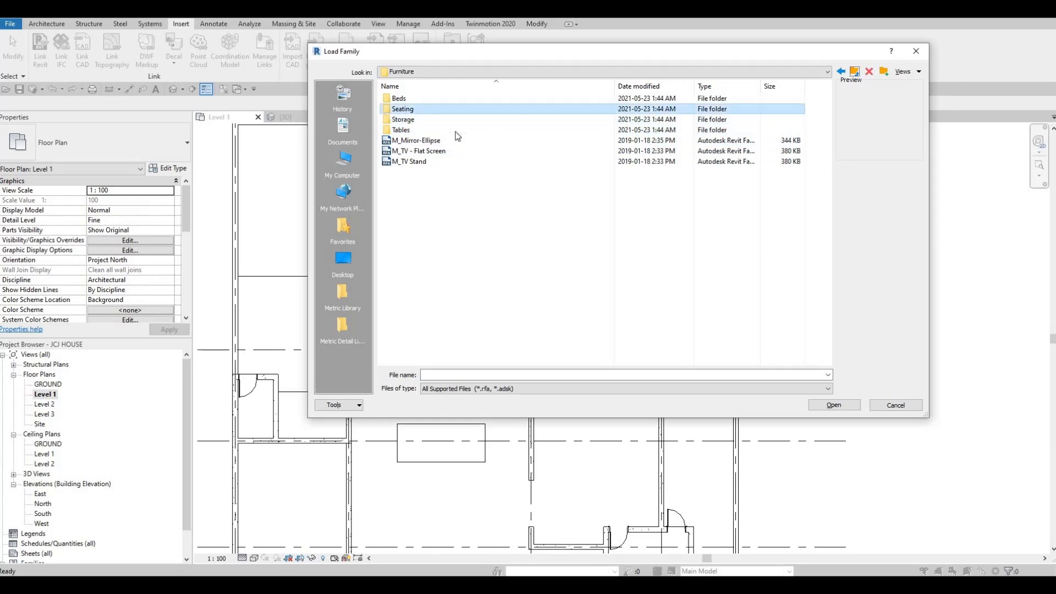
{"action": "left_click", "coordinate": [435, 100]}
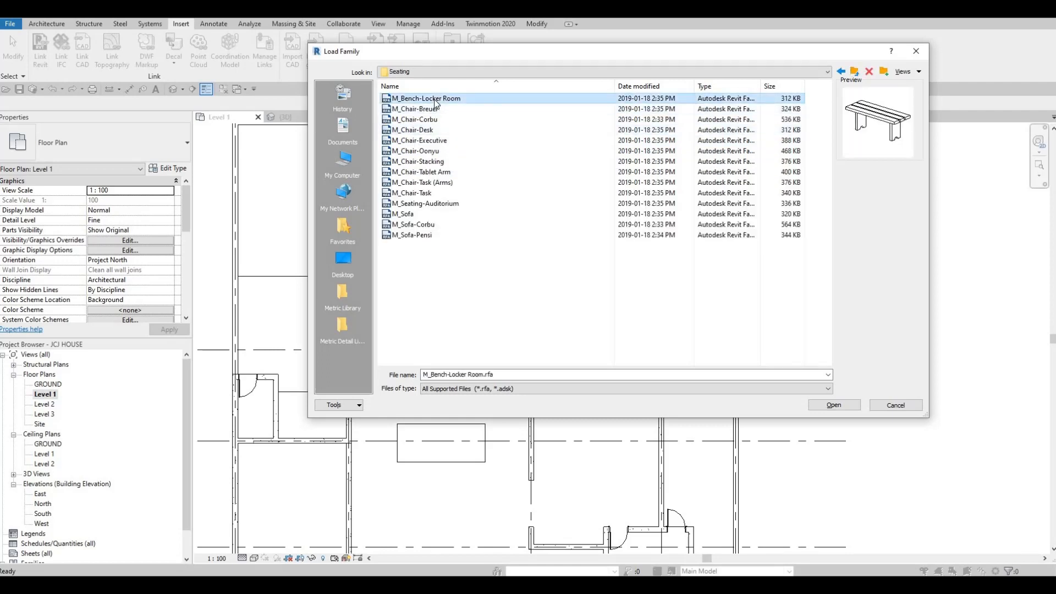
{"action": "key", "text": "Down"}
{"action": "key", "text": "Down"}
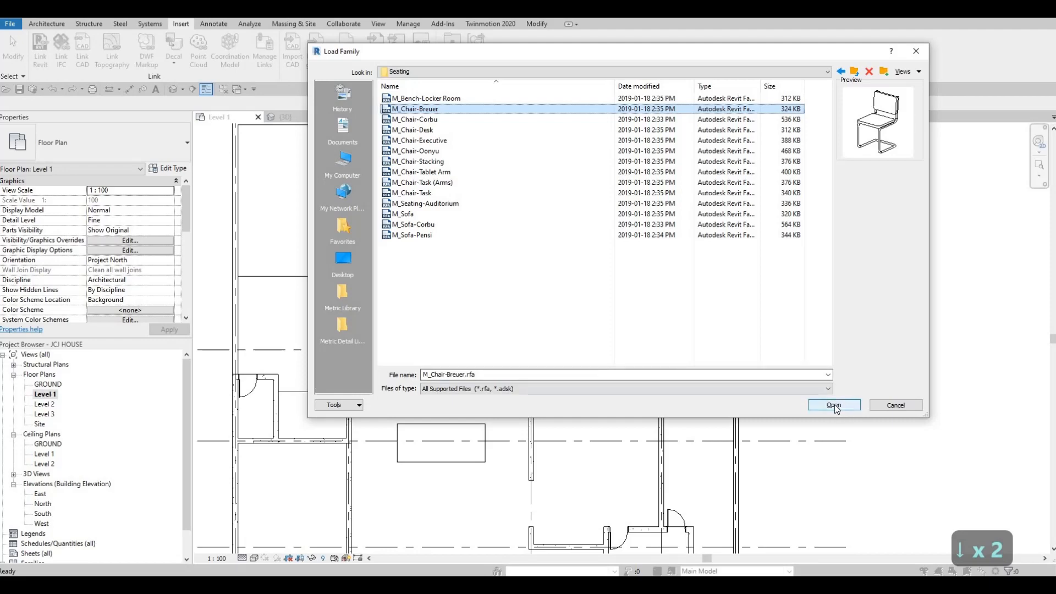
{"action": "key", "text": "Return"}
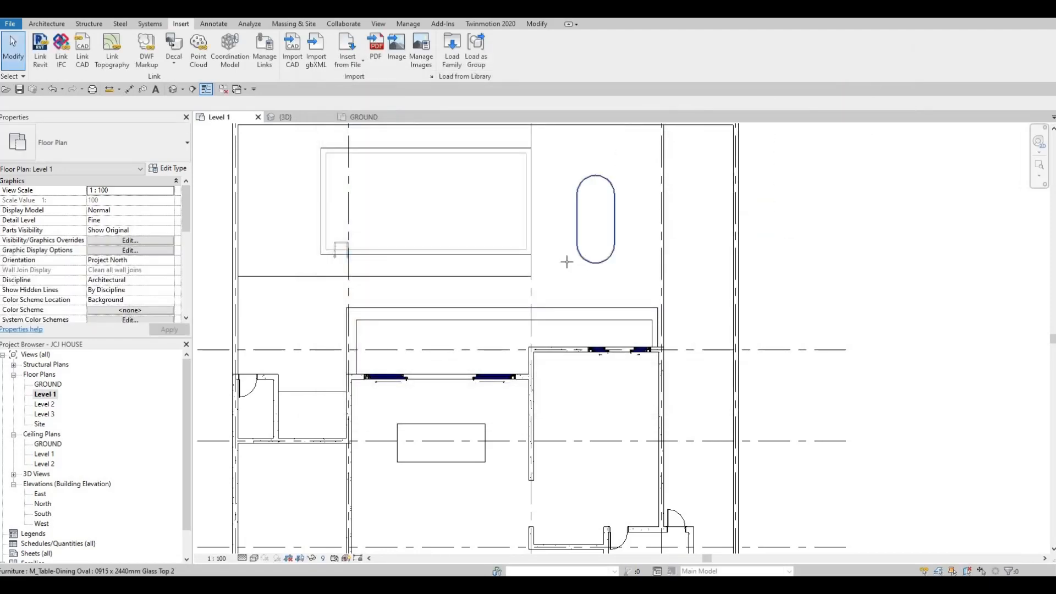
Place five M_Chair-Breuer chairs in a row along the upper long edge of the rectangular dining table, backs facing outward.
{"action": "key", "text": "c"}
{"action": "key", "text": "m"}
{"action": "scroll", "coordinate": [412, 443], "scroll_direction": "up", "scroll_amount": 4}
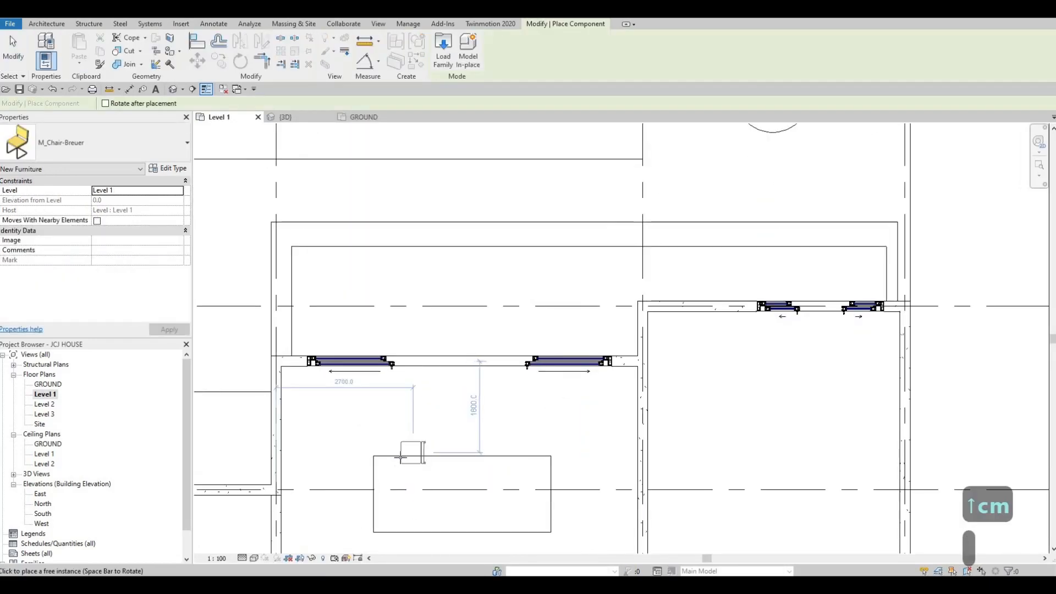
{"action": "left_click", "coordinate": [434, 459]}
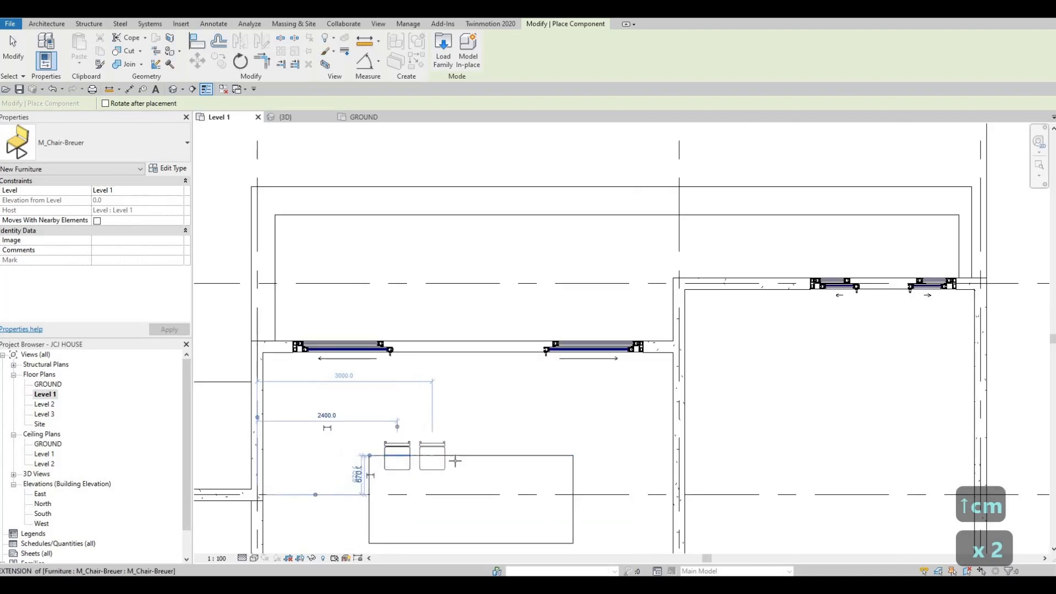
{"action": "left_click", "coordinate": [469, 459]}
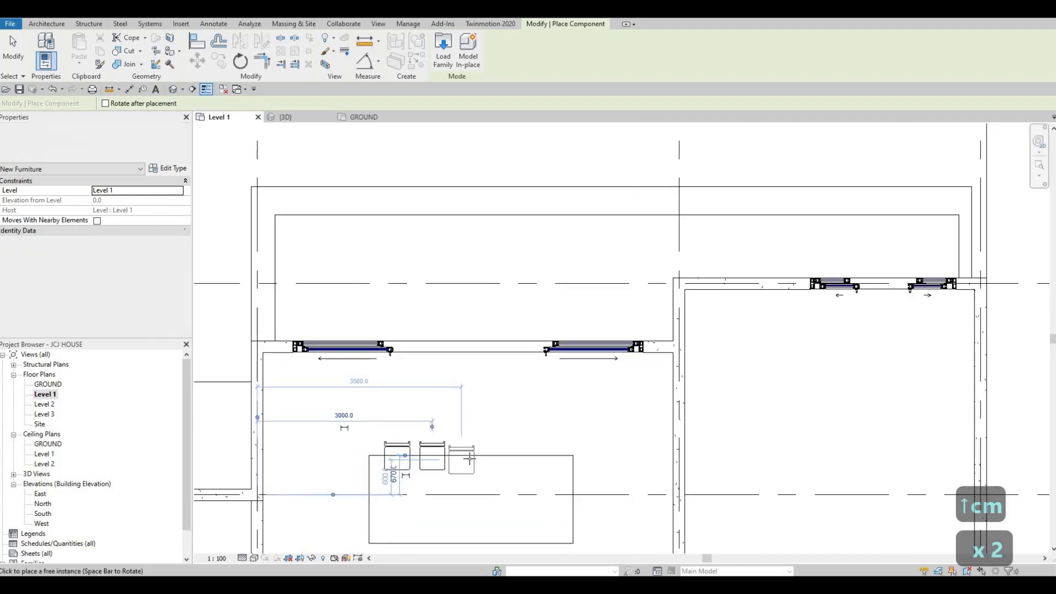
{"action": "left_click", "coordinate": [508, 458]}
{"action": "left_click", "coordinate": [541, 458]}
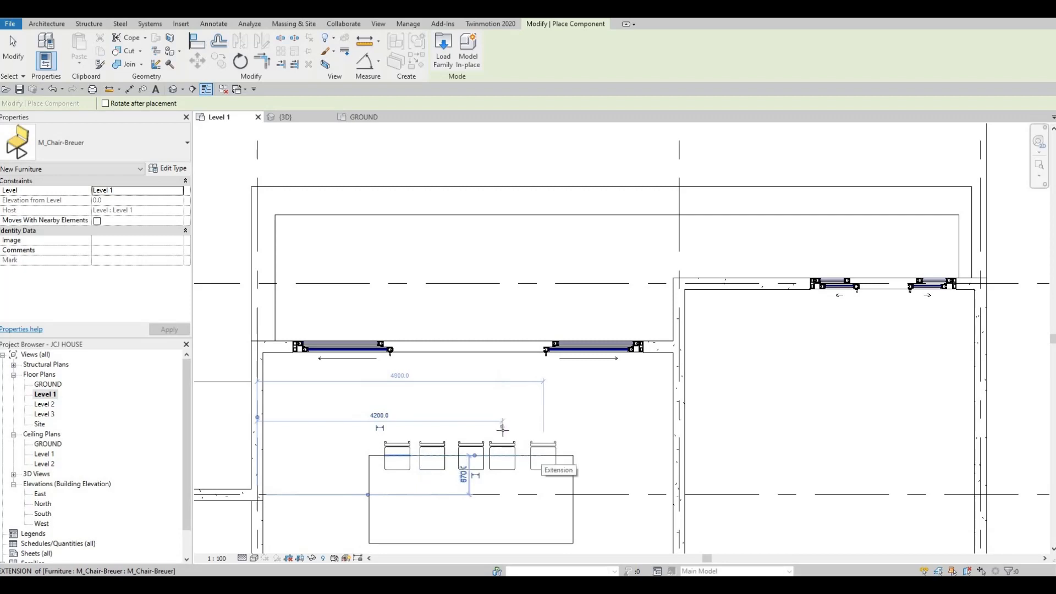
{"action": "key", "text": "Escape"}
{"action": "key", "text": "Escape"}
Nudge the inner and leftmost chairs sideways to even out the spacing of the row above the rectangular dining table.
{"action": "left_click", "coordinate": [504, 457]}
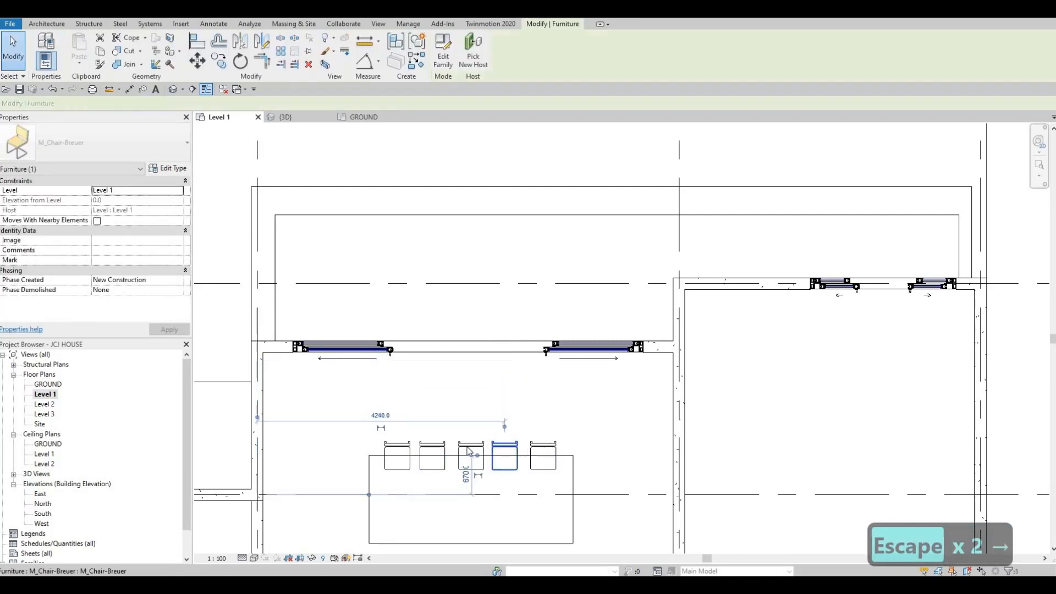
{"action": "key", "text": "Right"}
{"action": "left_click", "coordinate": [451, 452]}
{"action": "key", "text": "Left"}
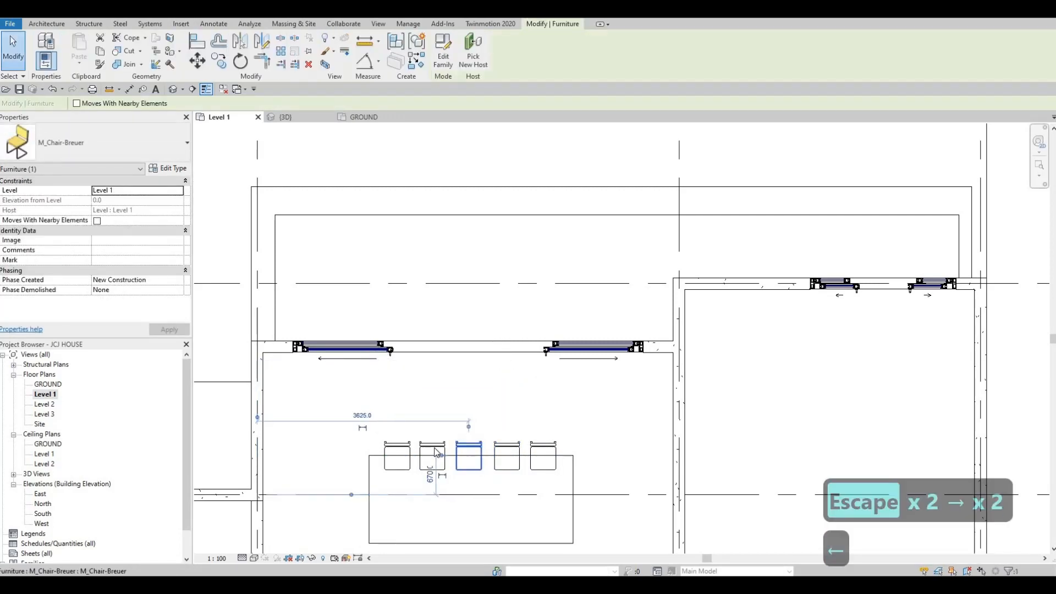
{"action": "key", "text": "Left"}
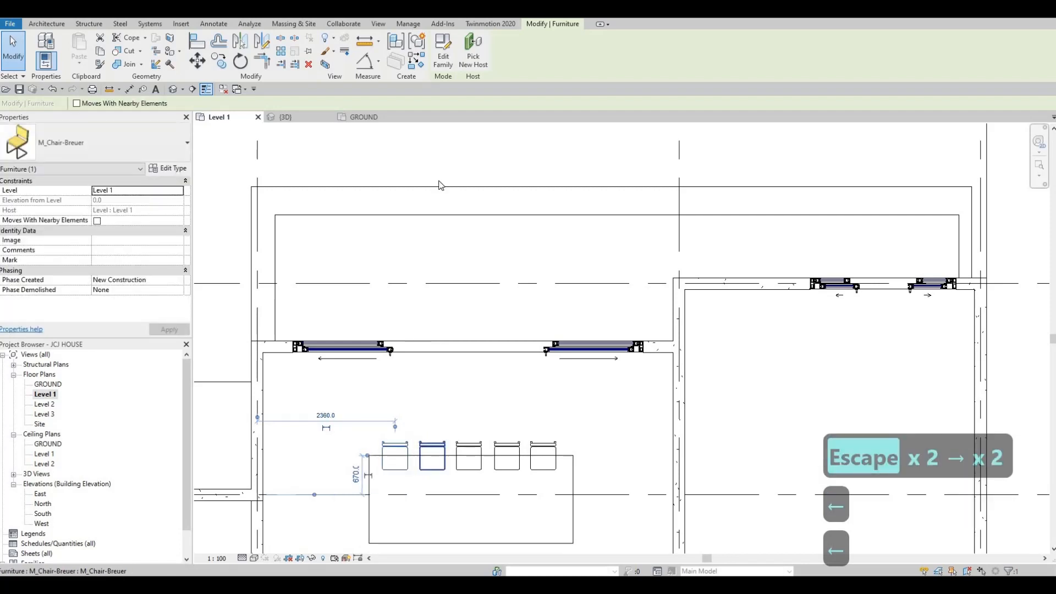
{"action": "scroll", "coordinate": [400, 242], "scroll_direction": "down", "scroll_amount": 1}
{"action": "key", "text": "Escape"}
{"action": "key", "text": "Escape"}
Place an M_Chair-Breuer, rotated to face the table, at the middle of the rectangular dining table's left end.
{"action": "key", "text": "c"}
{"action": "key", "text": "m"}
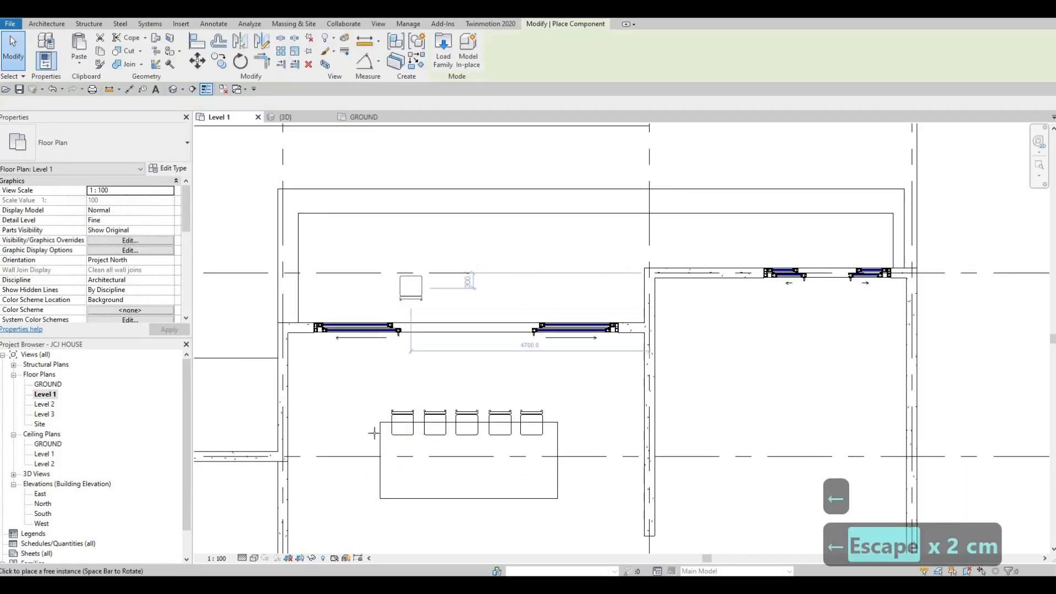
{"action": "scroll", "coordinate": [380, 457], "scroll_direction": "up", "scroll_amount": 1}
{"action": "key", "text": "space"}
{"action": "key", "text": "space"}
{"action": "key", "text": "space"}
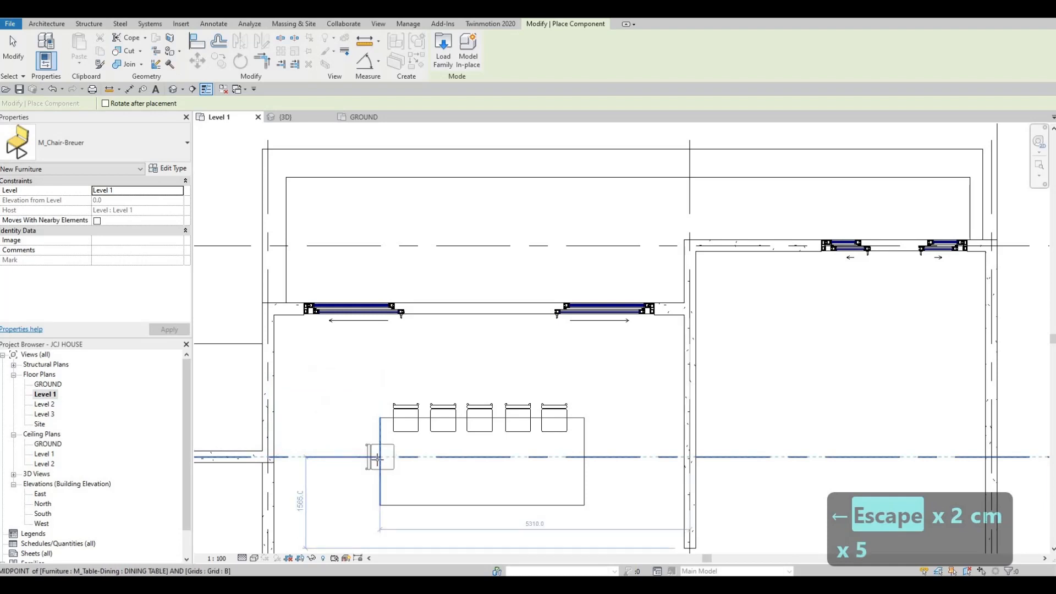
{"action": "key", "text": "Escape"}
{"action": "key", "text": "Escape"}
{"action": "key", "text": "Escape"}
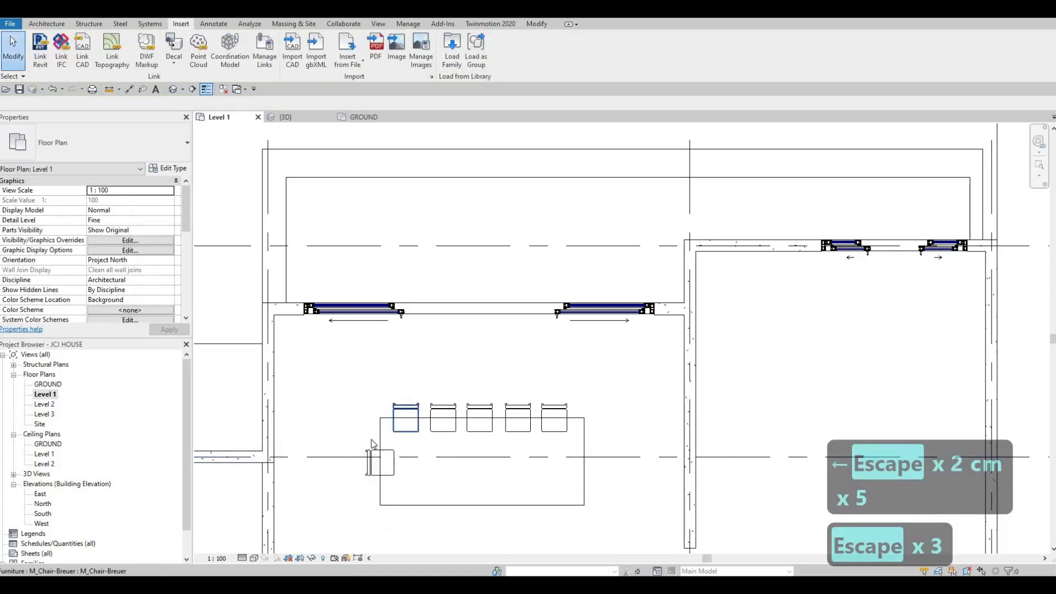
Mirror a copy of the left end chair to the right end about an axis drawn through the rectangular table's midpoint.
{"action": "left_click", "coordinate": [380, 462]}
{"action": "key", "text": "d"}
{"action": "key", "text": "m"}
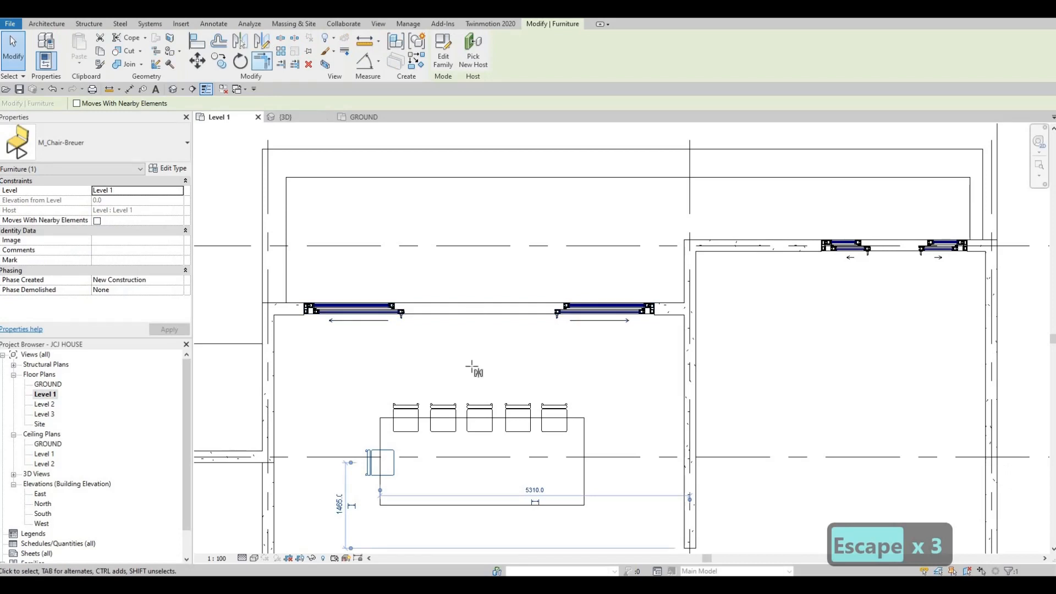
{"action": "left_click", "coordinate": [479, 505]}
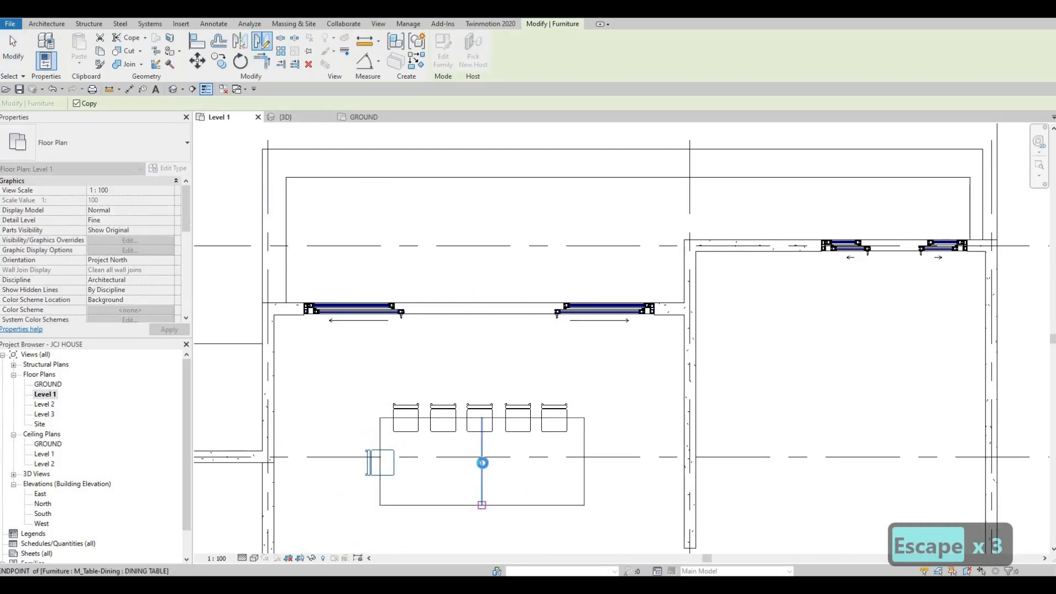
{"action": "left_click", "coordinate": [479, 463]}
{"action": "left_click", "coordinate": [472, 450]}
{"action": "key", "text": "Escape"}
{"action": "key", "text": "Escape"}
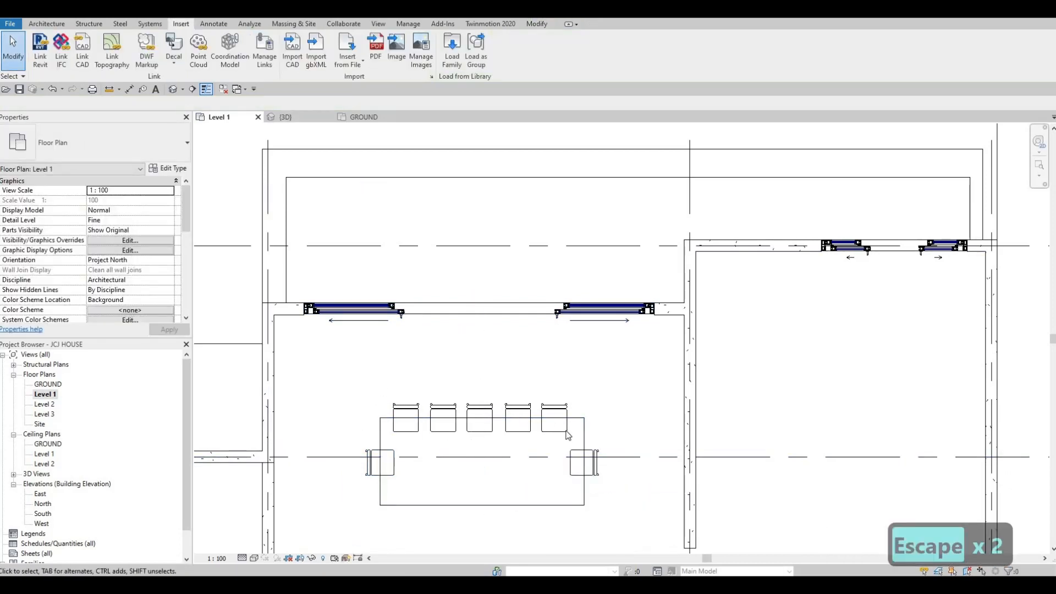
Mirror a copy of the five upper chairs to the table's lower long edge about its horizontal centerline.
{"action": "left_click_drag", "start_coordinate": [572, 443], "coordinate": [378, 386]}
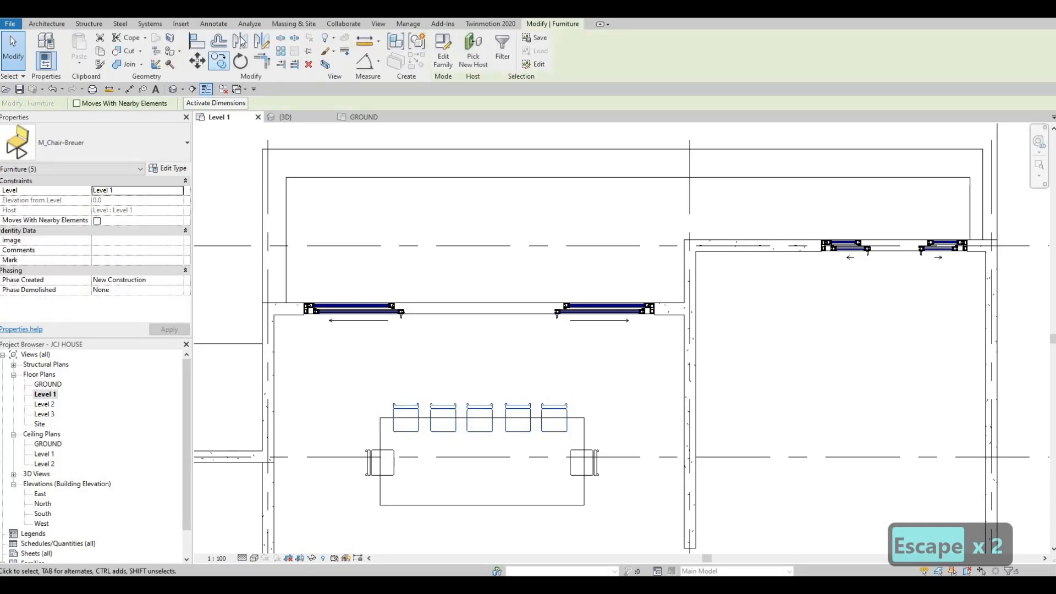
{"action": "key", "text": "m"}
{"action": "key", "text": "m"}
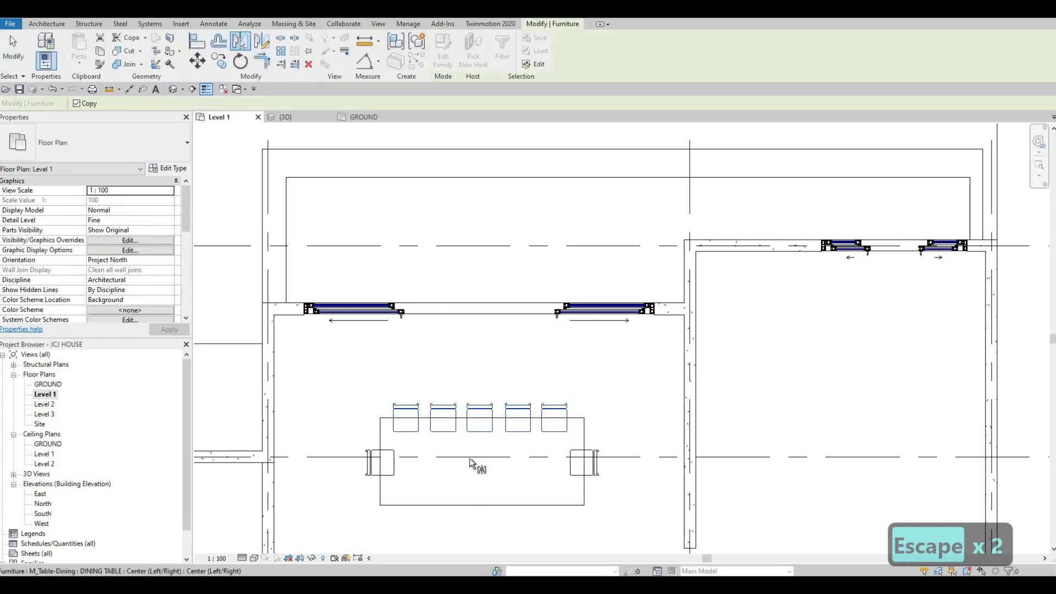
{"action": "left_click", "coordinate": [470, 460]}
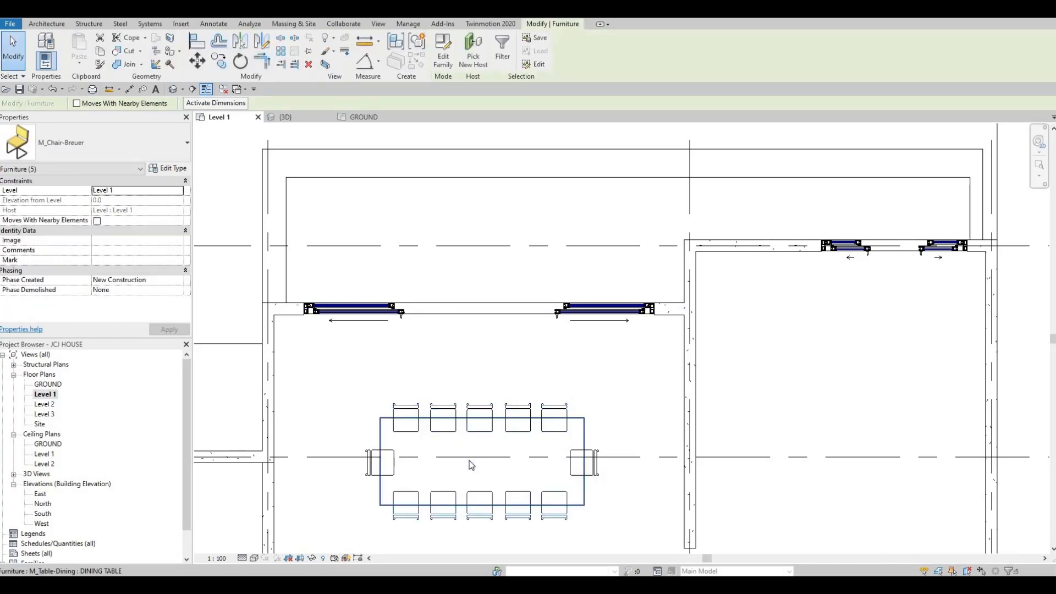
{"action": "key", "text": "Escape"}
{"action": "key", "text": "Escape"}
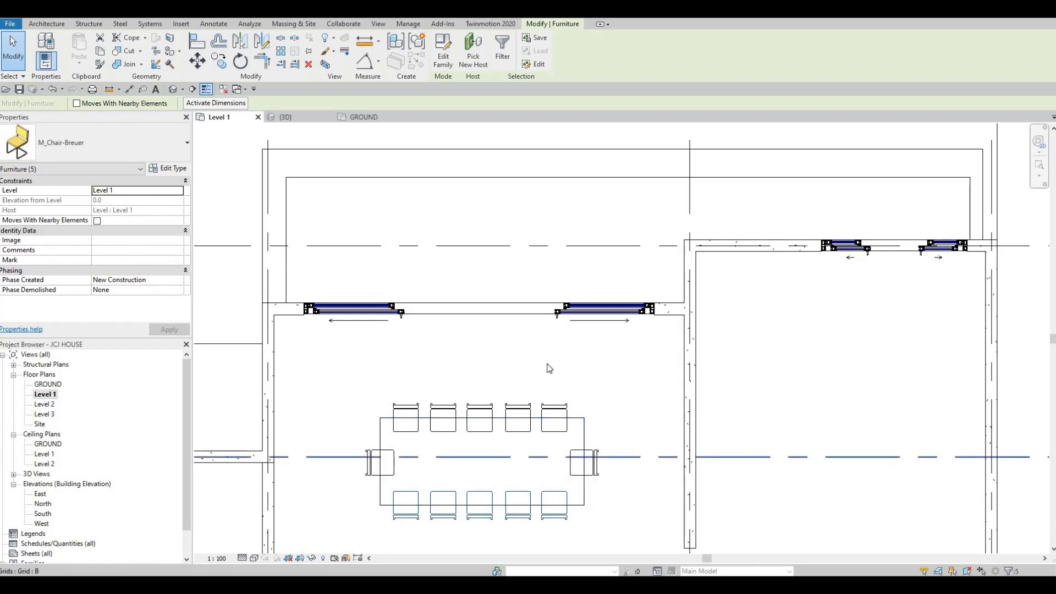
Create a similar M_Chair-Breuer and place it centered at the upper end of the poolside oval table.
{"action": "scroll", "coordinate": [473, 457], "scroll_direction": "down", "scroll_amount": 2}
{"action": "scroll", "coordinate": [387, 292], "scroll_direction": "down", "scroll_amount": 1}
{"action": "middle_click_drag", "start_coordinate": [610, 154], "coordinate": [487, 132]}
{"action": "key", "text": "Escape"}
{"action": "key", "text": "Escape"}
{"action": "key", "text": "Escape"}
{"action": "left_click", "coordinate": [392, 361]}
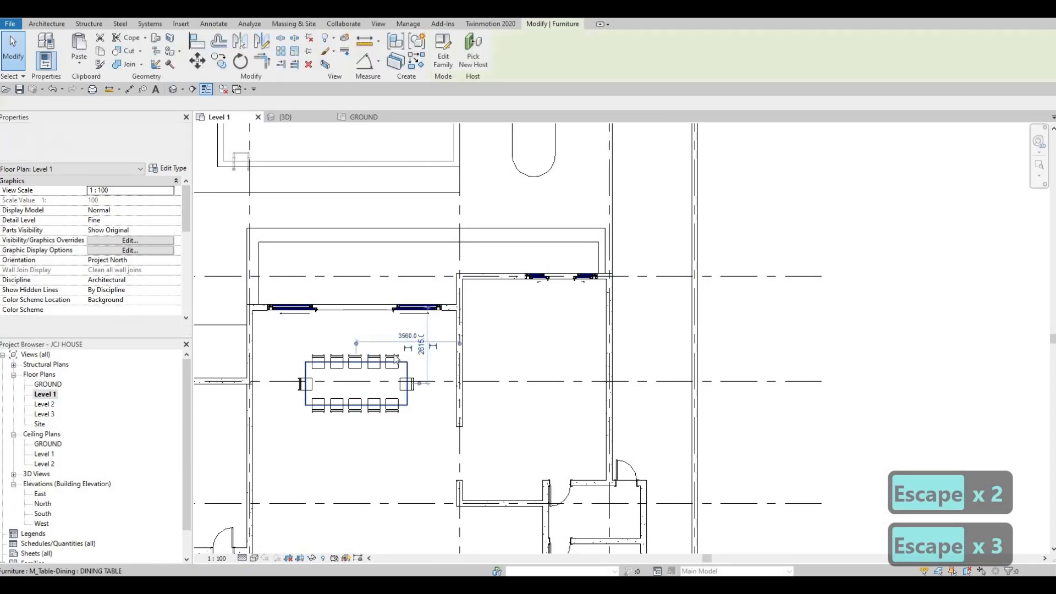
{"action": "key", "text": "Escape"}
{"action": "left_click", "coordinate": [393, 361]}
{"action": "key", "text": "c"}
{"action": "key", "text": "s"}
{"action": "middle_click_drag", "start_coordinate": [528, 258], "coordinate": [492, 385]}
{"action": "scroll", "coordinate": [492, 224], "scroll_direction": "up", "scroll_amount": 5}
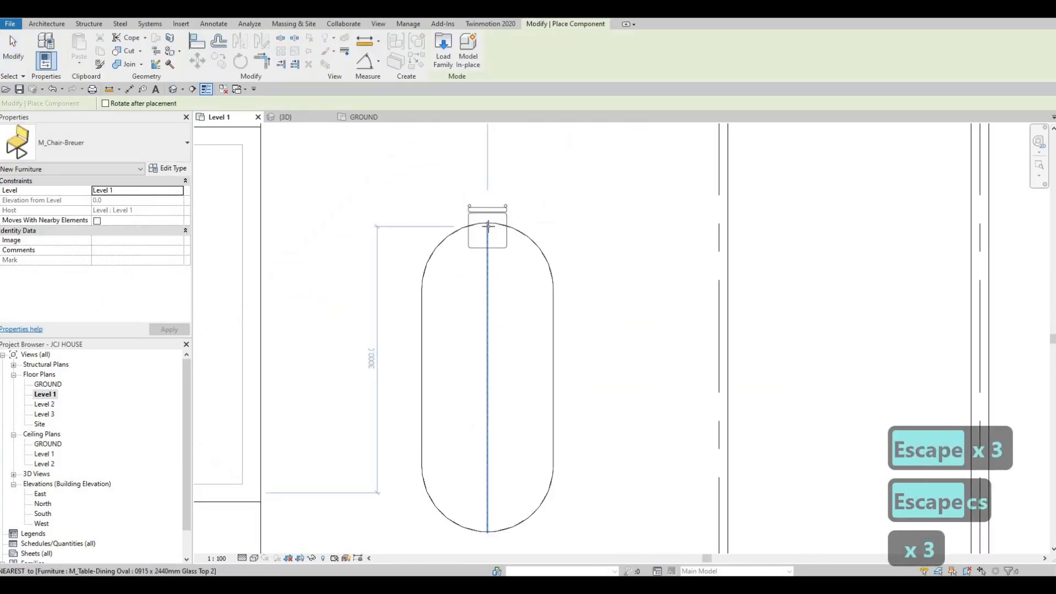
{"action": "left_click", "coordinate": [488, 222]}
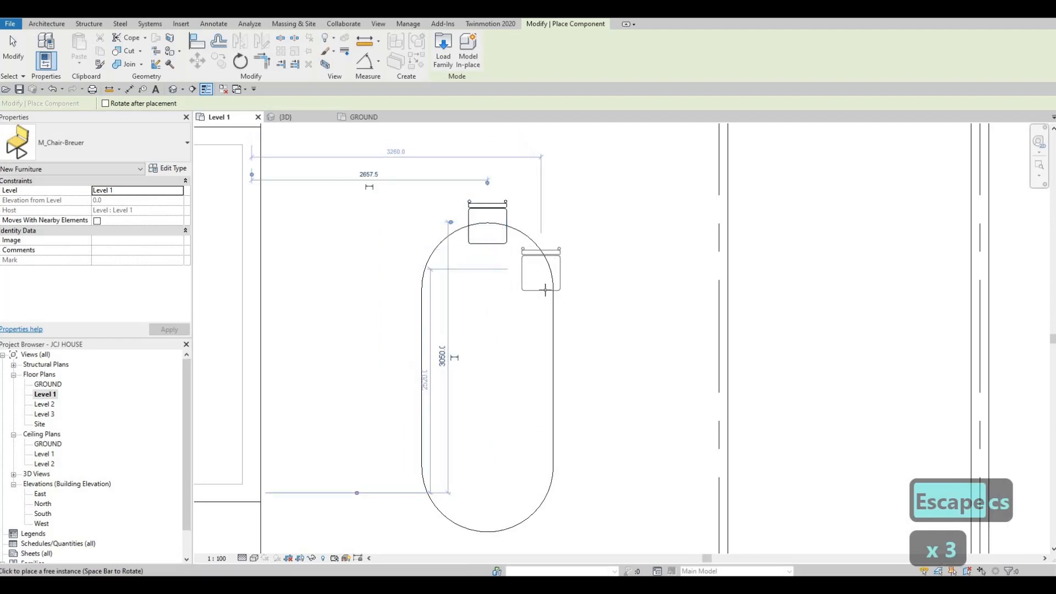
Place three M_Chair-Breuer chairs, rotated to face the table, aligned along the oval table's right side.
{"action": "key", "text": "space"}
{"action": "key", "text": "space"}
{"action": "key", "text": "space"}
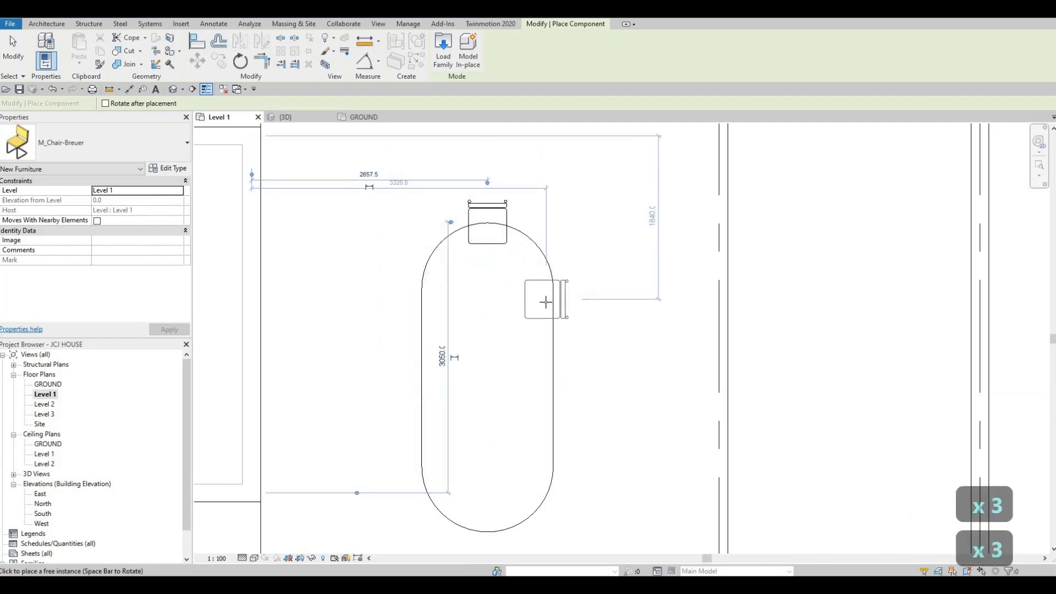
{"action": "left_click", "coordinate": [556, 295]}
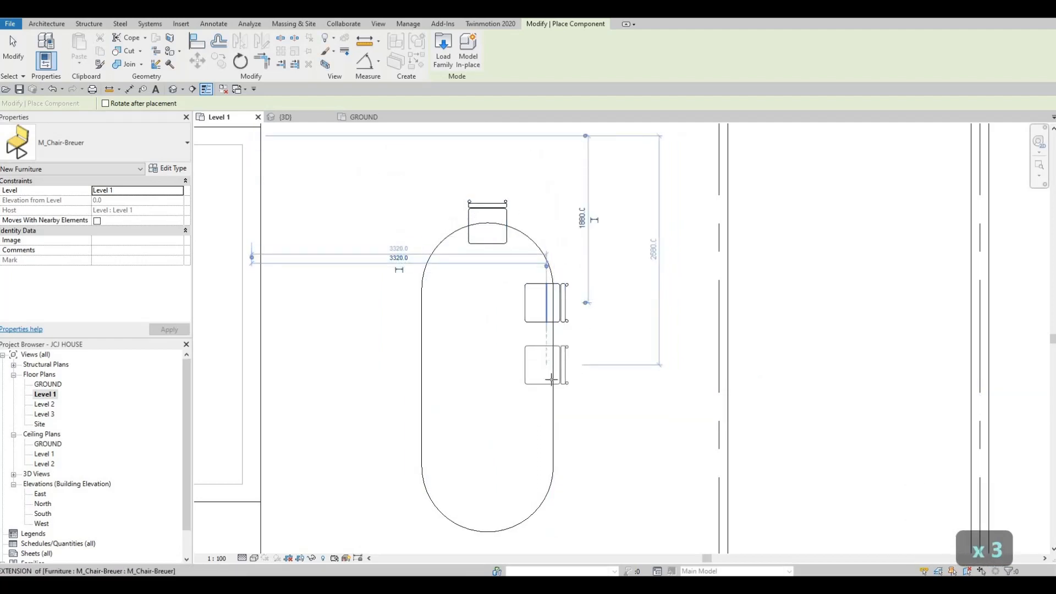
{"action": "left_click", "coordinate": [548, 365]}
{"action": "left_click", "coordinate": [548, 418]}
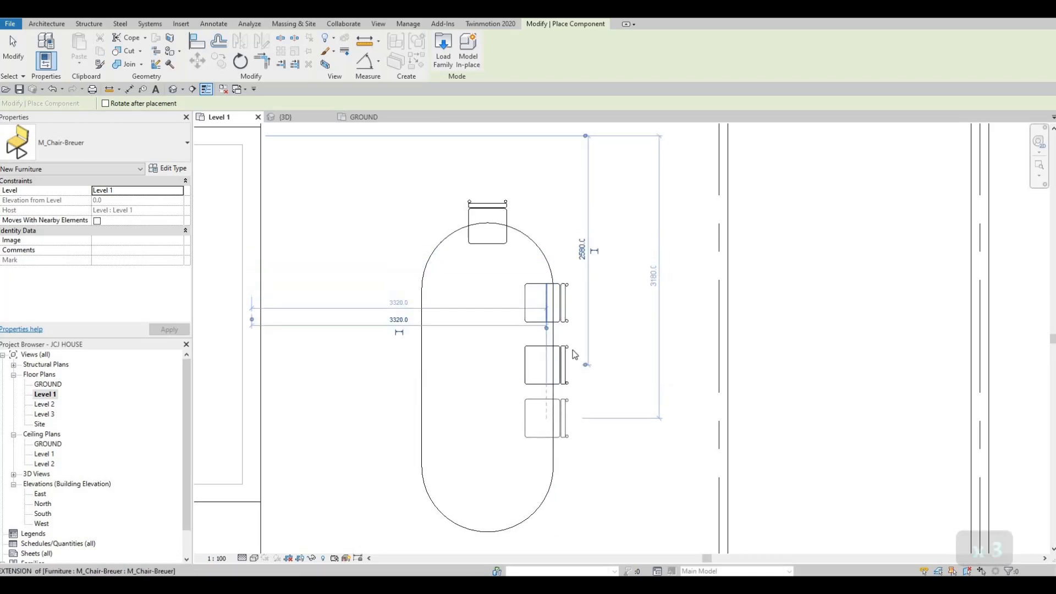
{"action": "key", "text": "Escape"}
{"action": "key", "text": "Escape"}
{"action": "key", "text": "Escape"}
Nudge the three chairs on the oval table's right side four increments outward to the right.
{"action": "left_click", "coordinate": [545, 302]}
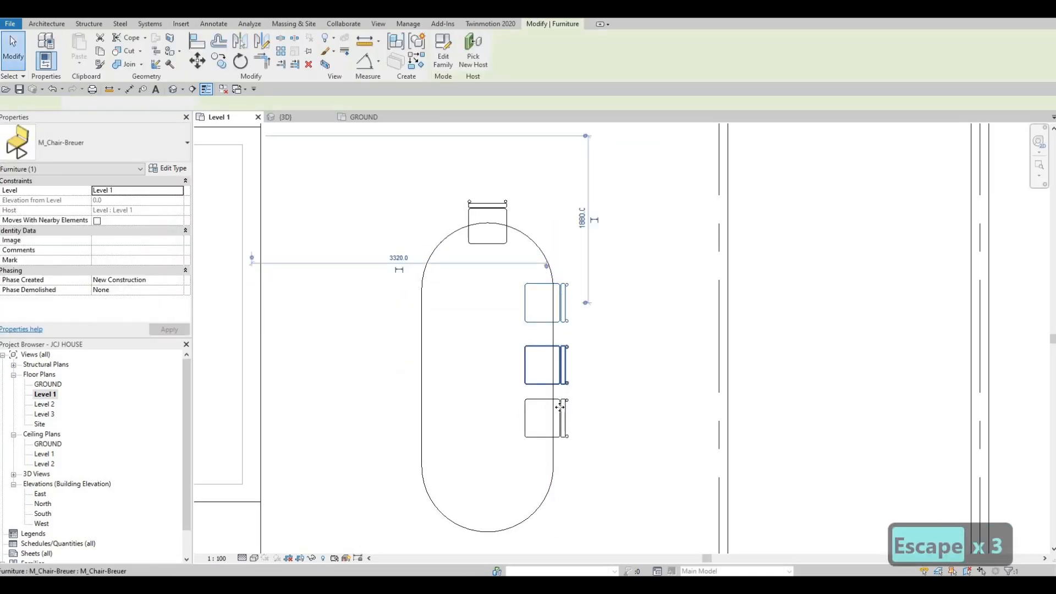
{"action": "left_click", "coordinate": [544, 365], "text": "ctrl"}
{"action": "key", "text": "Right"}
{"action": "key", "text": "Right"}
{"action": "key", "text": "Right"}
{"action": "key", "text": "Right"}
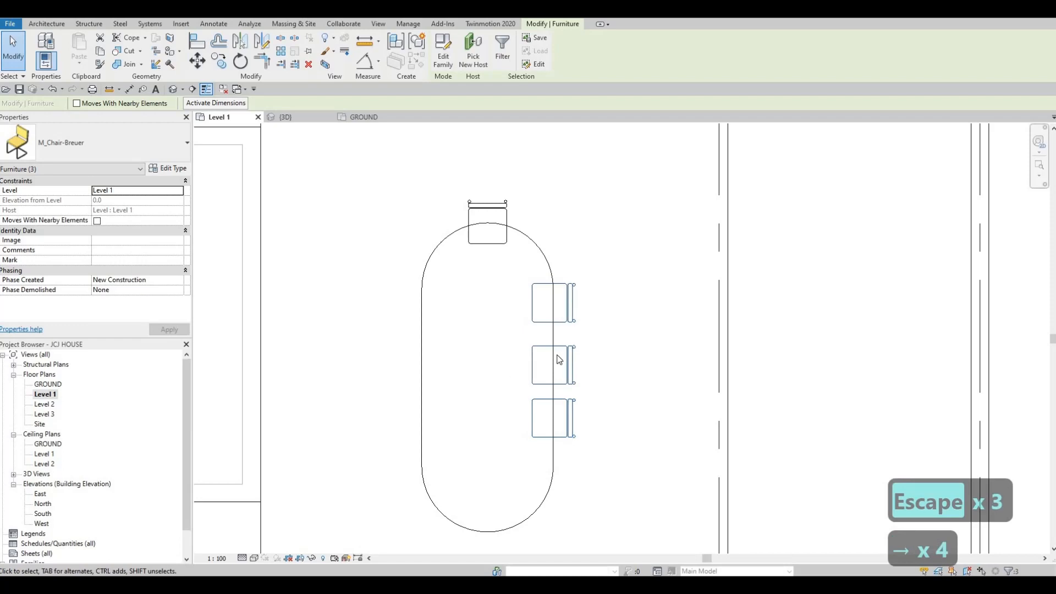
{"action": "key", "text": "Escape"}
{"action": "key", "text": "Escape"}
Move the middle and lowest chairs on the oval table's right side upward to close the gaps between the three chairs.
{"action": "left_click", "coordinate": [559, 351]}
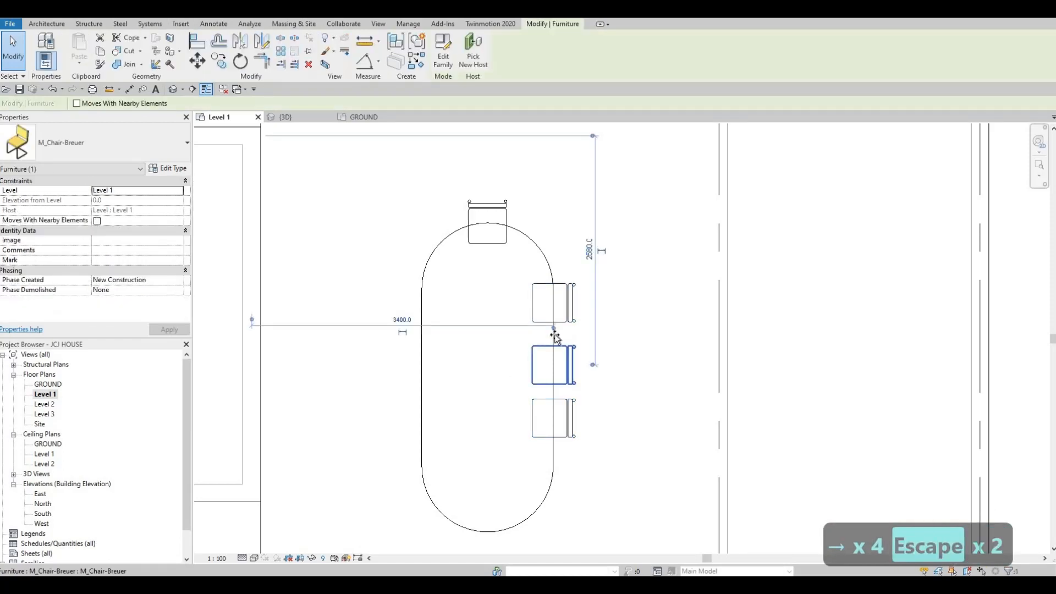
{"action": "left_click_drag", "start_coordinate": [559, 350], "coordinate": [558, 334]}
{"action": "key", "text": "Escape"}
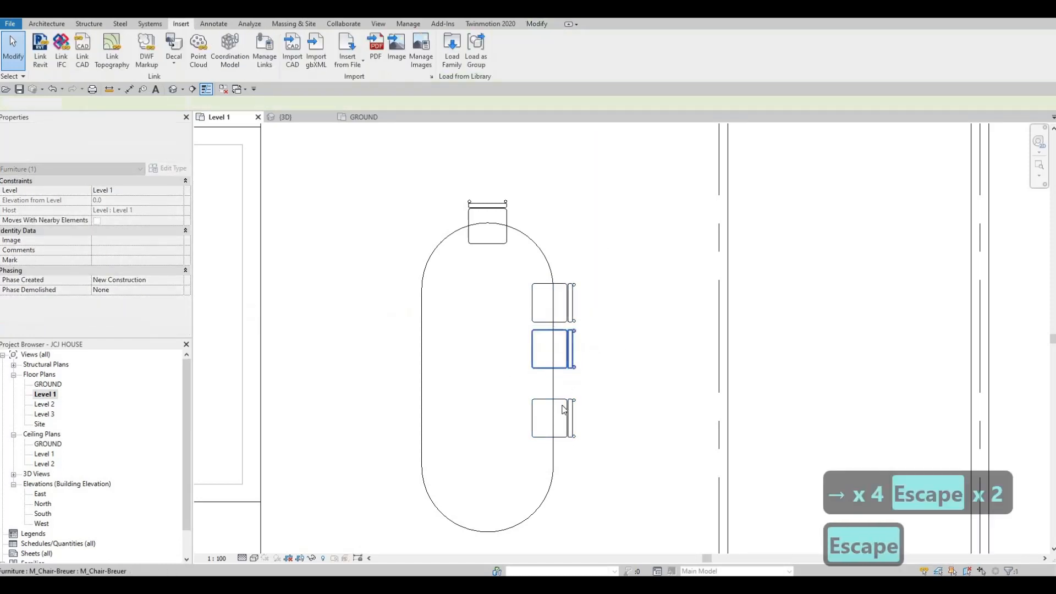
{"action": "left_click", "coordinate": [561, 402]}
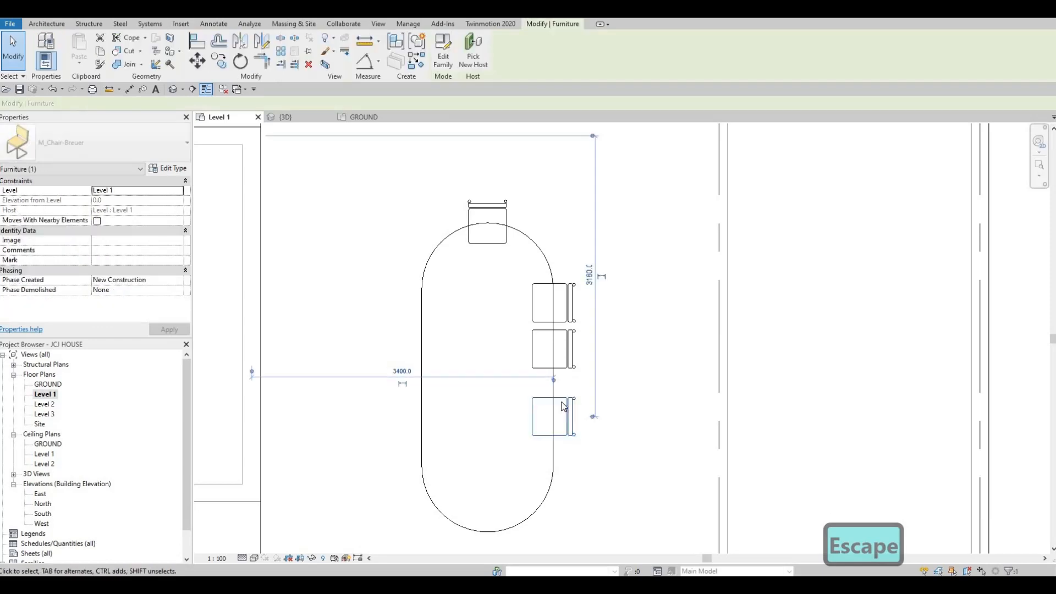
{"action": "key", "text": "Up"}
{"action": "key", "text": "Up"}
{"action": "key", "text": "Up"}
{"action": "key", "text": "Up"}
{"action": "key", "text": "Up"}
{"action": "key", "text": "Up"}
{"action": "key", "text": "Up"}
{"action": "key", "text": "Up"}
{"action": "key", "text": "Up"}
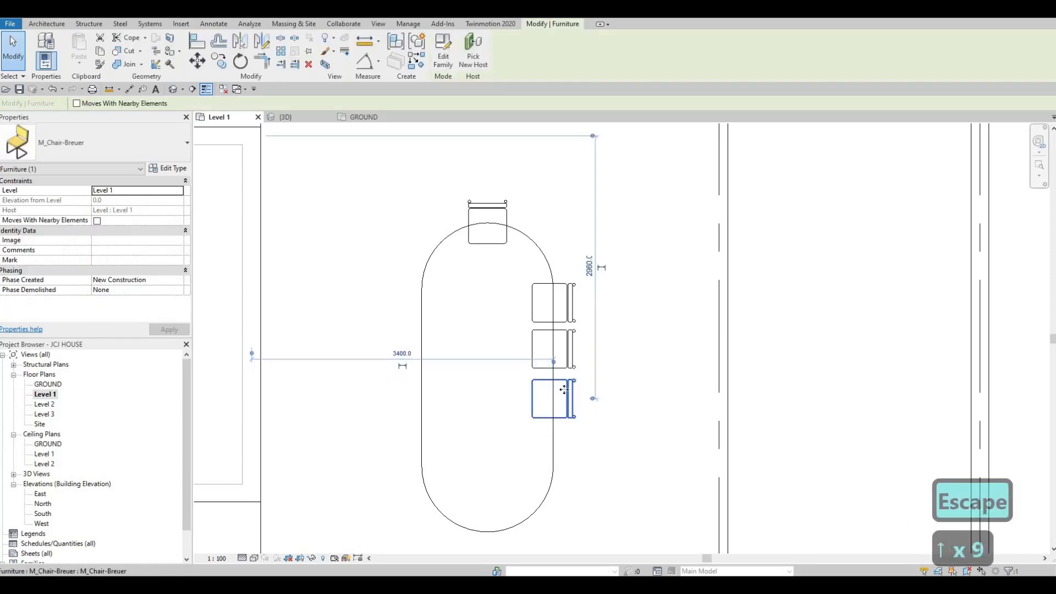
Nudge the lowest chair on the oval table's right side further up towards the middle chair.
{"action": "key", "text": "Up"}
{"action": "key", "text": "Up"}
{"action": "key", "text": "Up"}
{"action": "key", "text": "Up"}
{"action": "key", "text": "Up"}
Copy the lowest right-side chair downward as a fourth chair and nudge the copy slightly further down.
{"action": "key", "text": "c"}
{"action": "key", "text": "o"}
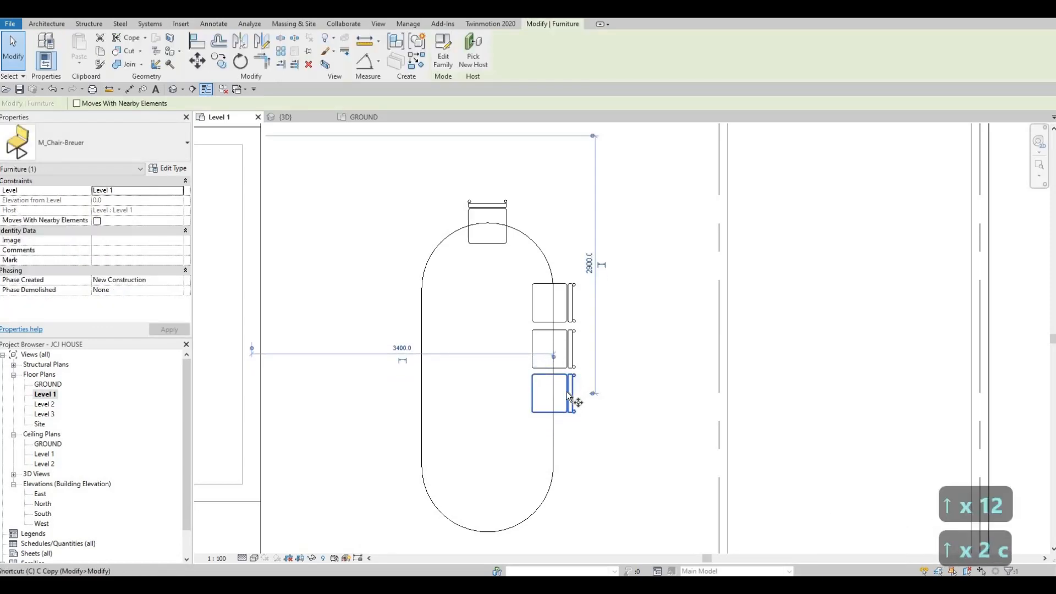
{"action": "left_click", "coordinate": [565, 436]}
{"action": "key", "text": "Escape"}
{"action": "key", "text": "Escape"}
{"action": "left_click", "coordinate": [569, 438]}
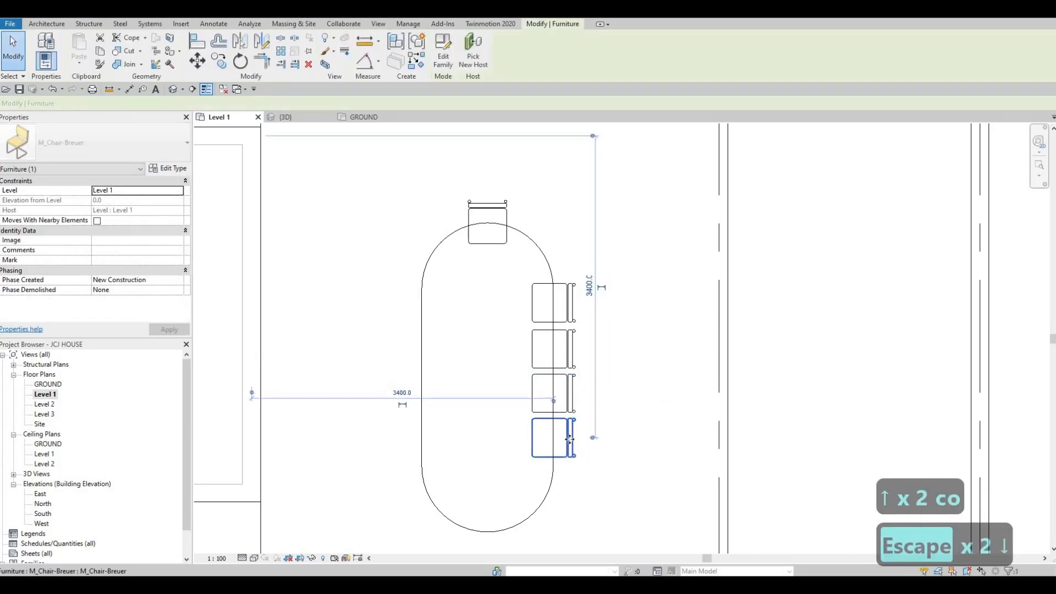
{"action": "key", "text": "Down"}
{"action": "key", "text": "Down"}
{"action": "key", "text": "Down"}
{"action": "key", "text": "Escape"}
{"action": "key", "text": "Escape"}
{"action": "key", "text": "Escape"}
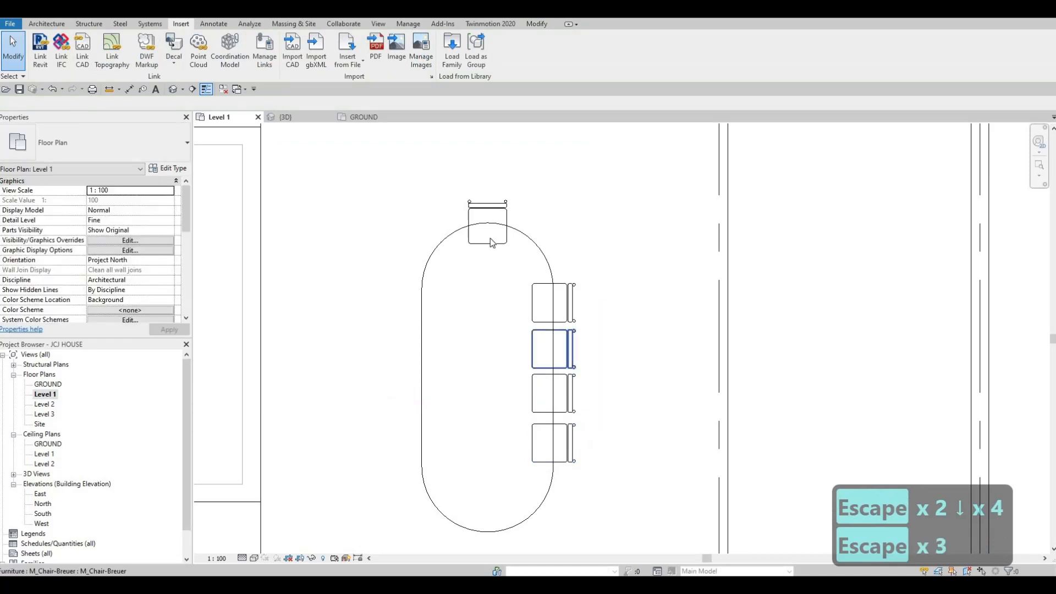
Mirror a copy of the upper end chair to the oval table's lower end about a drawn horizontal axis through its centre.
{"action": "scroll", "coordinate": [451, 204], "scroll_direction": "down", "scroll_amount": 2}
{"action": "left_click", "coordinate": [490, 227]}
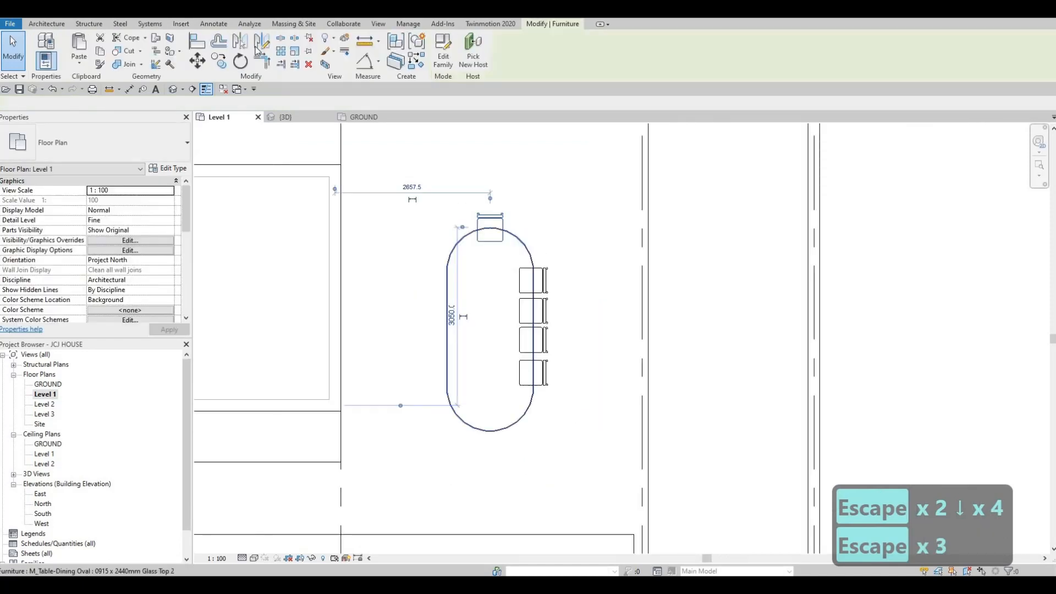
{"action": "left_click", "coordinate": [264, 51]}
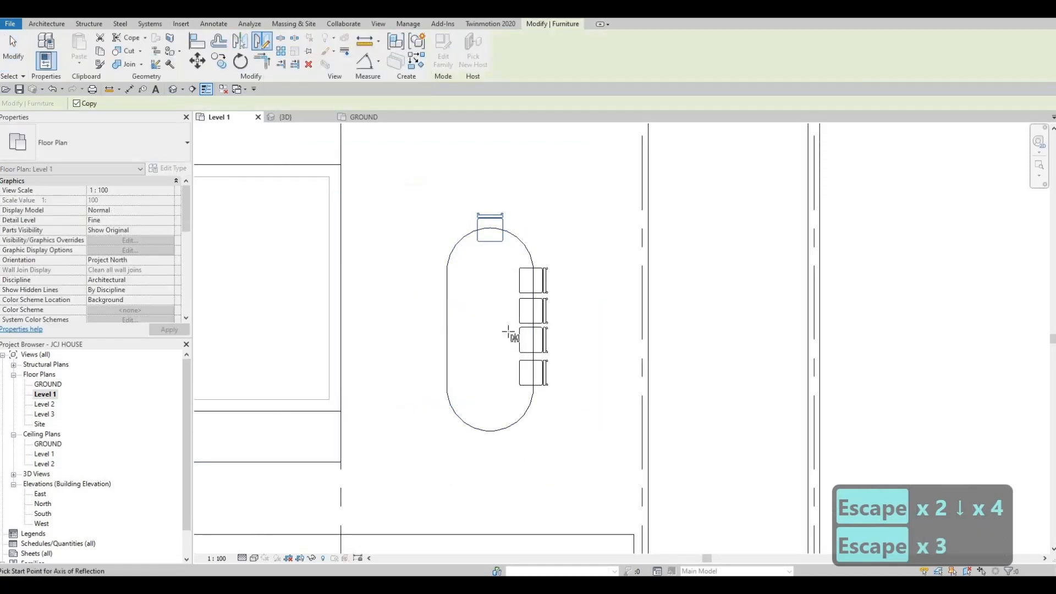
{"action": "left_click", "coordinate": [481, 329]}
{"action": "left_click", "coordinate": [486, 330]}
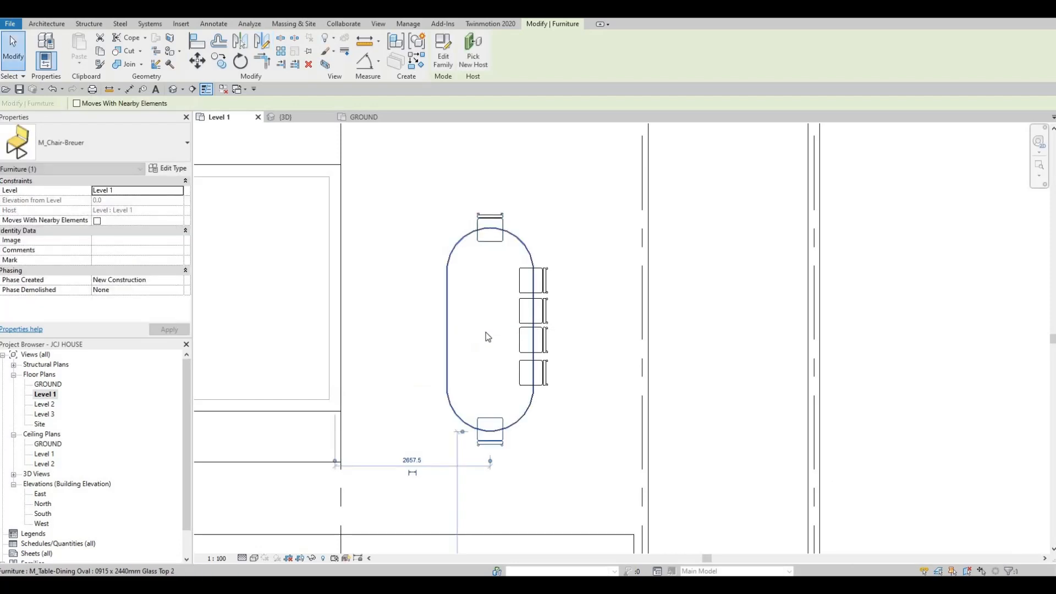
{"action": "key", "text": "Escape"}
{"action": "key", "text": "Escape"}
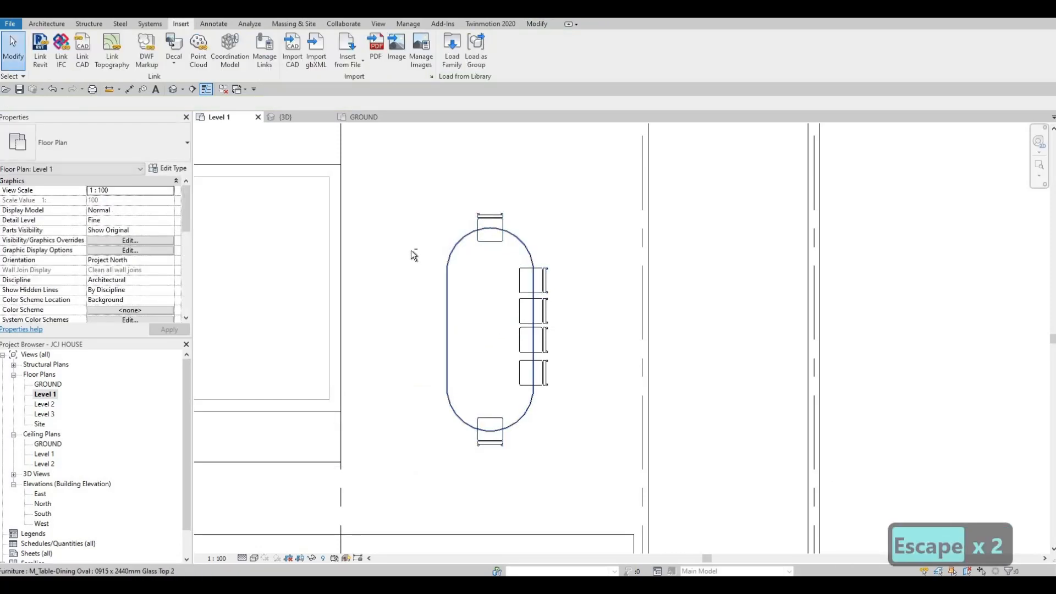
Mirror the four right-side chairs to the oval table's left side, picking the table's vertical centreline as axis.
{"action": "left_click_drag", "start_coordinate": [577, 397], "coordinate": [411, 251]}
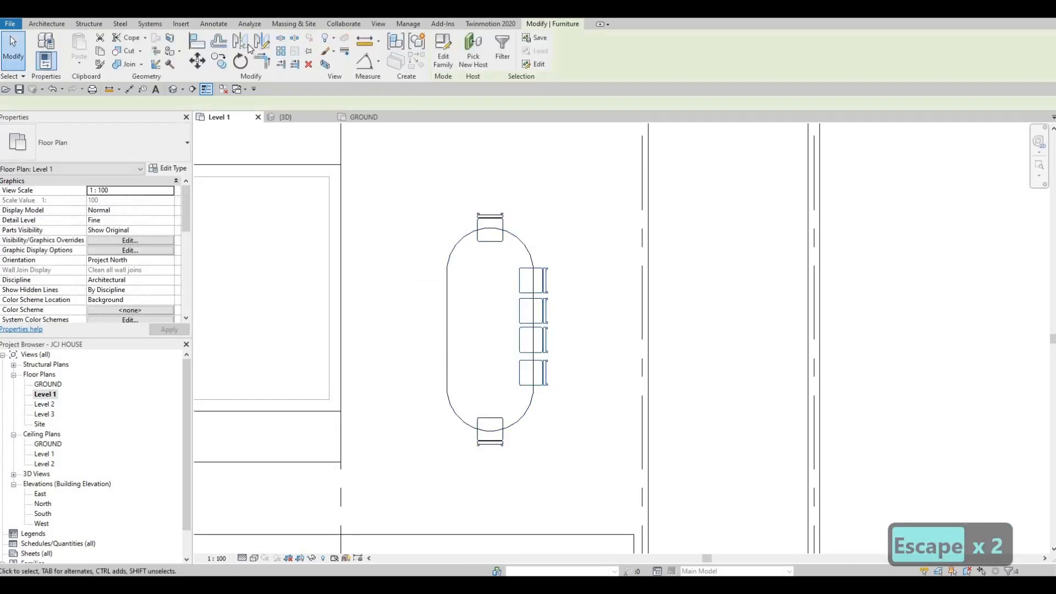
{"action": "left_click", "coordinate": [245, 46]}
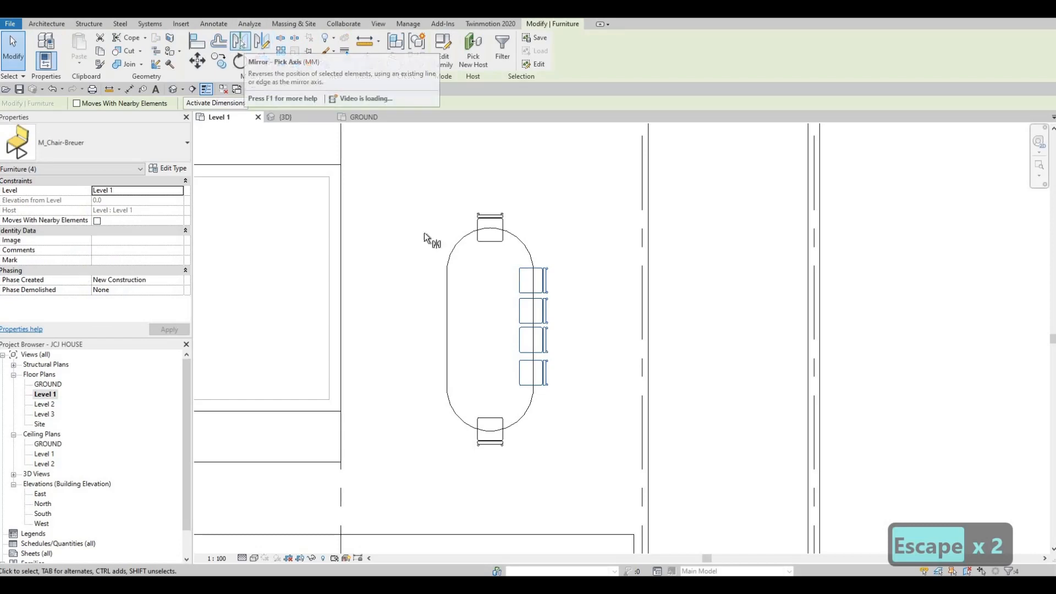
{"action": "left_click", "coordinate": [491, 309]}
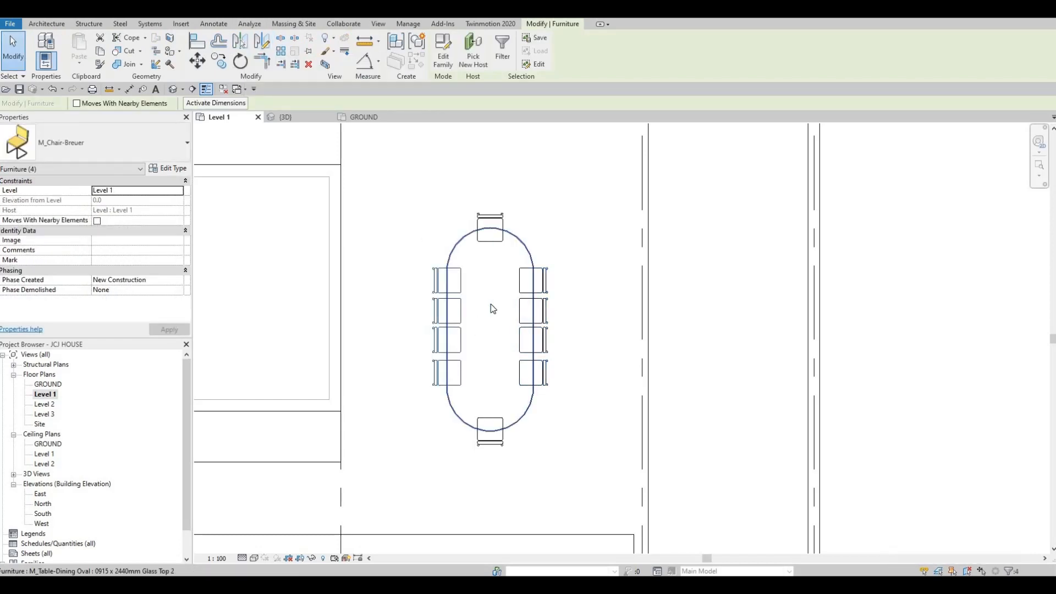
{"action": "key", "text": "Escape"}
{"action": "key", "text": "Escape"}
{"action": "key", "text": "Escape"}
{"action": "key", "text": "Escape"}
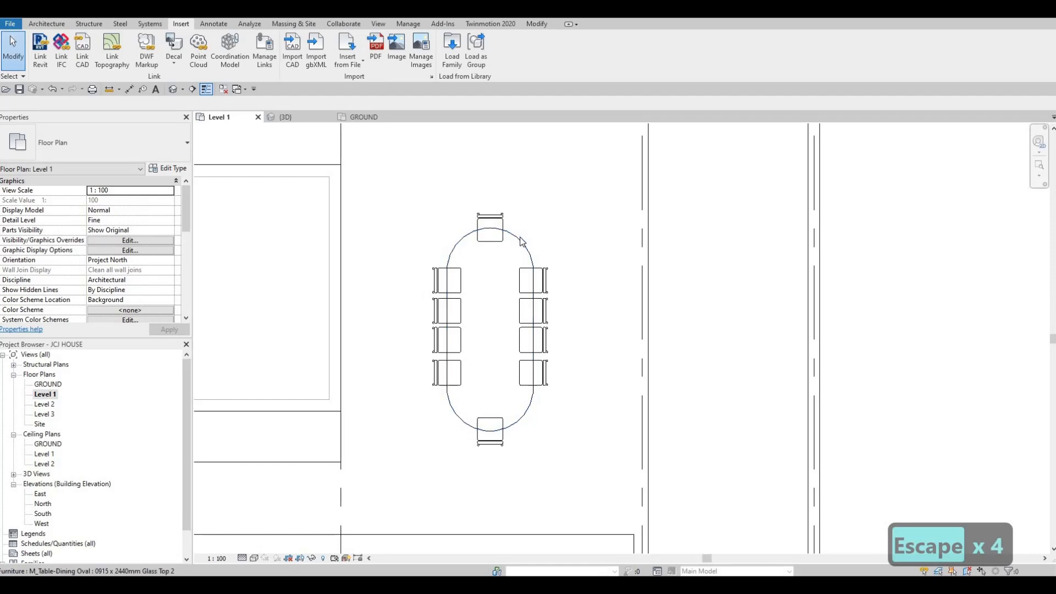
{"action": "key", "text": "Escape"}
{"action": "key", "text": "Escape"}
{"action": "key", "text": "Escape"}
{"action": "key", "text": "Escape"}
Examine the Level 1 plan from the poolside table down to grid E for rooms to furnish.
{"action": "scroll", "coordinate": [528, 264], "scroll_direction": "down", "scroll_amount": 2}
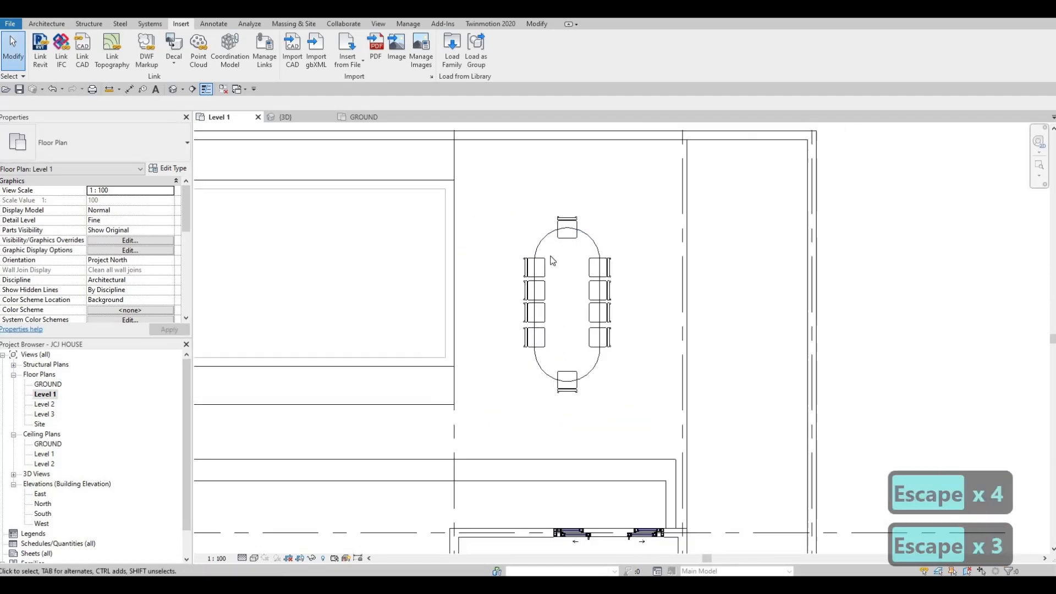
{"action": "scroll", "coordinate": [615, 312], "scroll_direction": "down", "scroll_amount": 1}
{"action": "key", "text": "Escape"}
{"action": "key", "text": "Escape"}
{"action": "scroll", "coordinate": [620, 300], "scroll_direction": "up", "scroll_amount": 1}
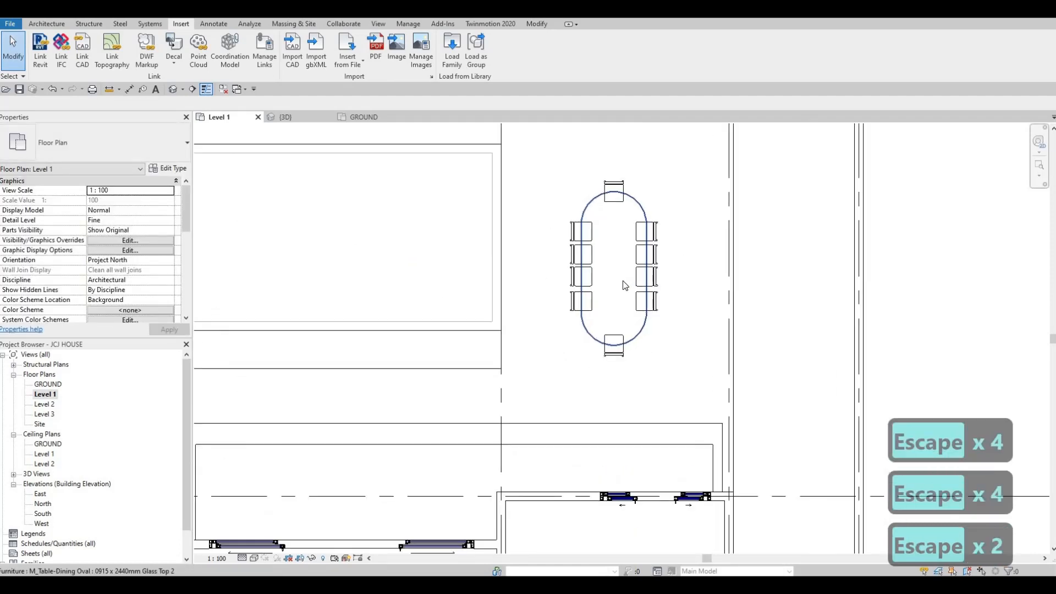
{"action": "scroll", "coordinate": [622, 281], "scroll_direction": "down", "scroll_amount": 1}
{"action": "scroll", "coordinate": [618, 262], "scroll_direction": "down", "scroll_amount": 1}
{"action": "key", "text": "Escape"}
{"action": "key", "text": "Escape"}
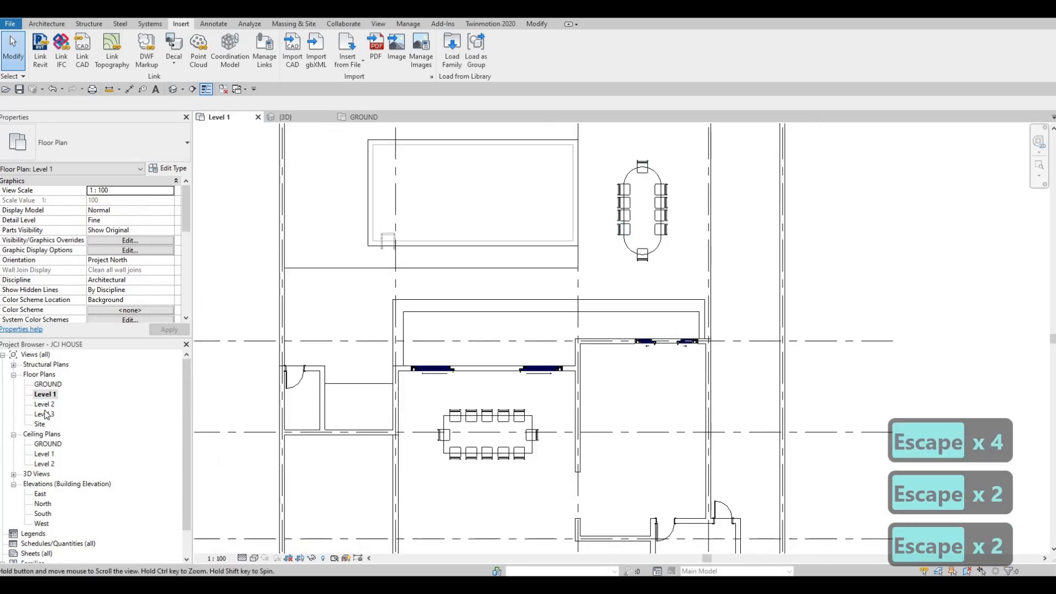
{"action": "scroll", "coordinate": [619, 262], "scroll_direction": "down", "scroll_amount": 1}
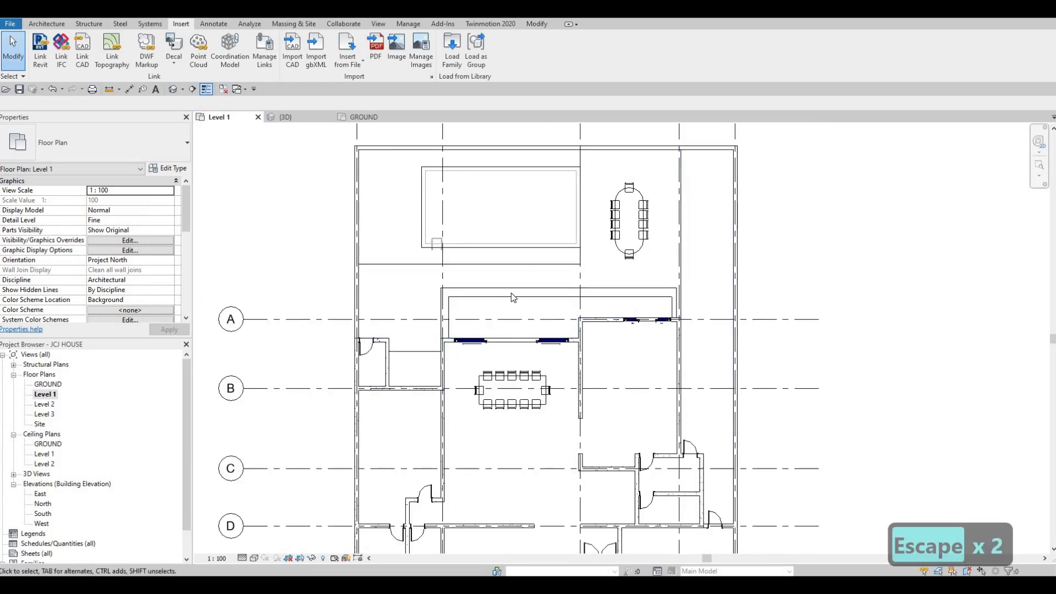
{"action": "middle_click_drag", "start_coordinate": [513, 298], "coordinate": [575, 266]}
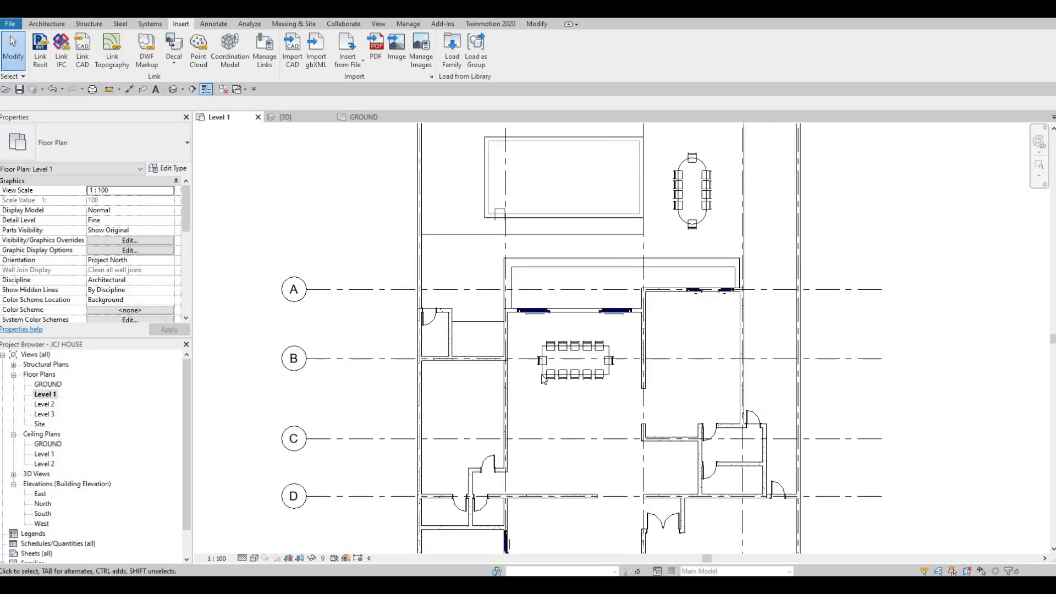
{"action": "scroll", "coordinate": [485, 367], "scroll_direction": "down", "scroll_amount": 1}
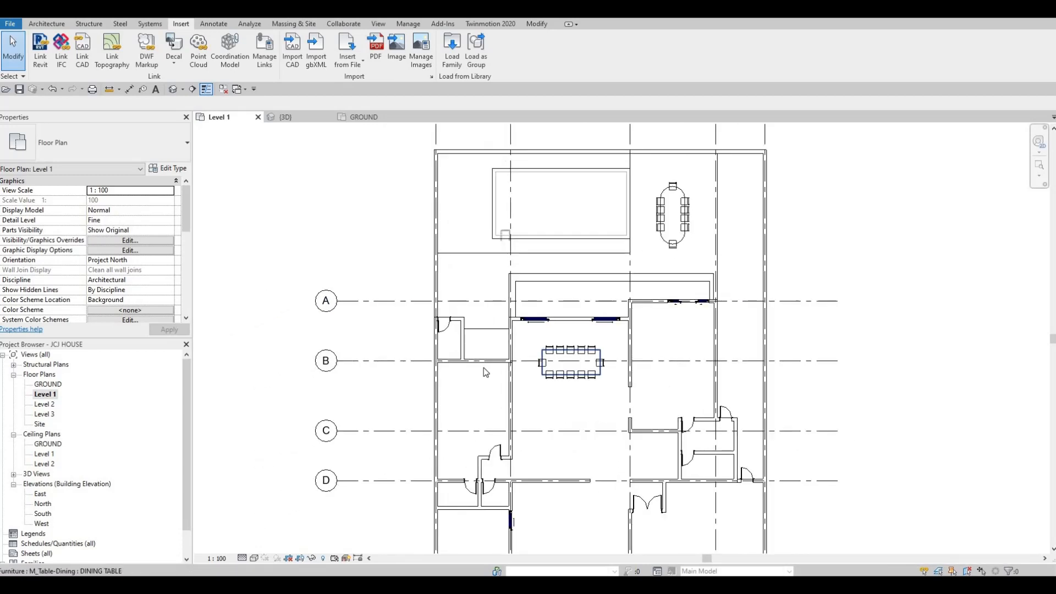
{"action": "middle_click_drag", "start_coordinate": [483, 367], "coordinate": [489, 323]}
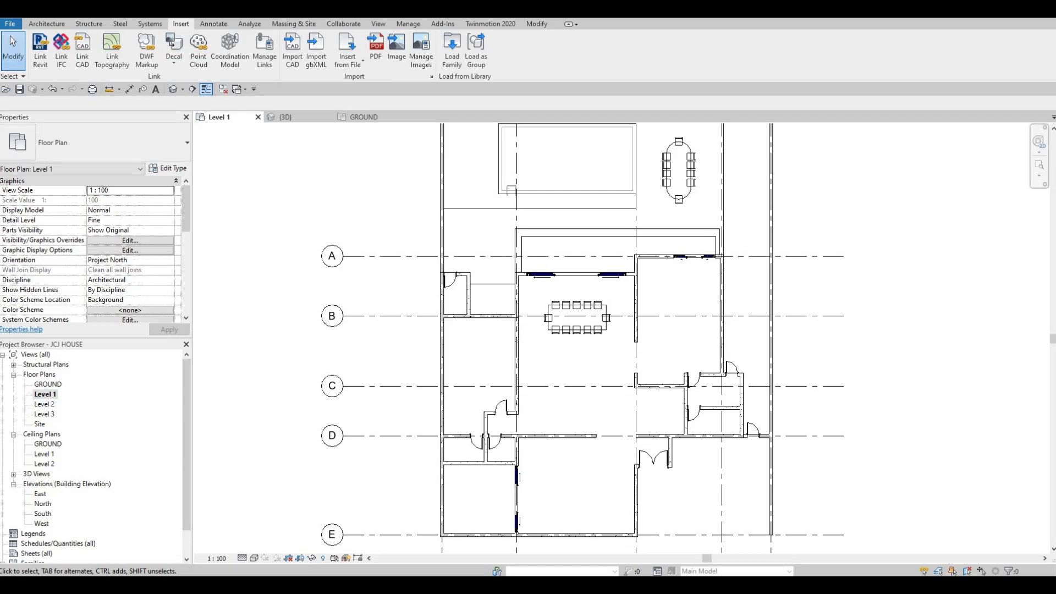
{"action": "middle_click_drag", "start_coordinate": [454, 395], "coordinate": [448, 347]}
{"action": "key", "text": "Escape"}
{"action": "scroll", "coordinate": [536, 385], "scroll_direction": "up", "scroll_amount": 3}
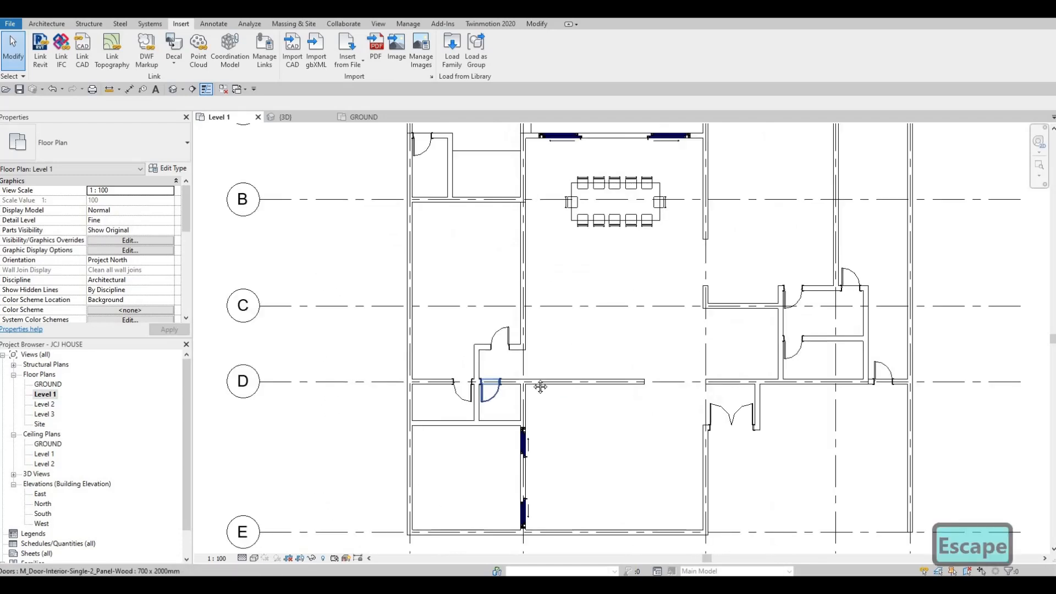
{"action": "scroll", "coordinate": [587, 351], "scroll_direction": "down", "scroll_amount": 1}
{"action": "scroll", "coordinate": [585, 345], "scroll_direction": "down", "scroll_amount": 1}
{"action": "middle_click_drag", "start_coordinate": [583, 281], "coordinate": [565, 324]}
{"action": "scroll", "coordinate": [562, 323], "scroll_direction": "down", "scroll_amount": 1}
{"action": "middle_click_drag", "start_coordinate": [526, 437], "coordinate": [529, 359]}
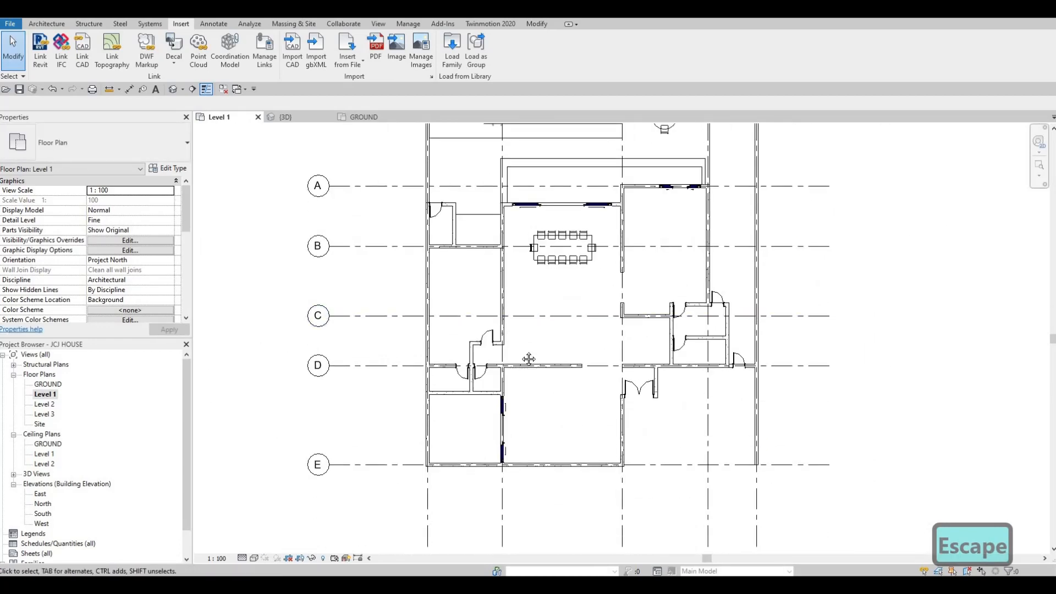
{"action": "middle_click_drag", "start_coordinate": [418, 227], "coordinate": [416, 215]}
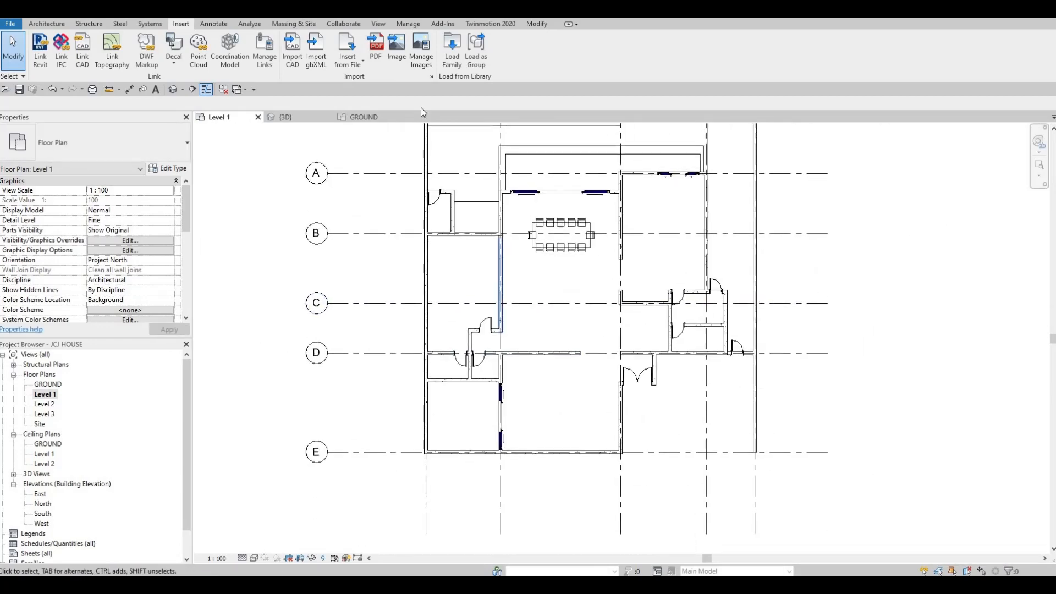
Preview the families in the Seating library folder and load M_Sofa-Corbu into the project.
{"action": "left_click", "coordinate": [441, 66]}
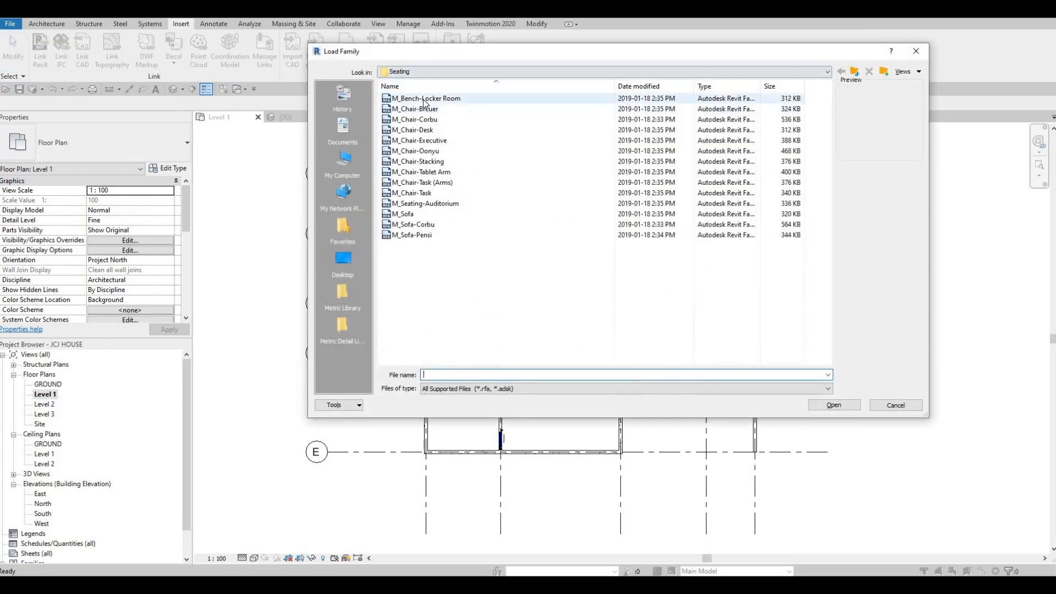
{"action": "left_click", "coordinate": [424, 100]}
{"action": "key", "text": "Down"}
{"action": "key", "text": "Down"}
{"action": "key", "text": "Down"}
{"action": "key", "text": "Down"}
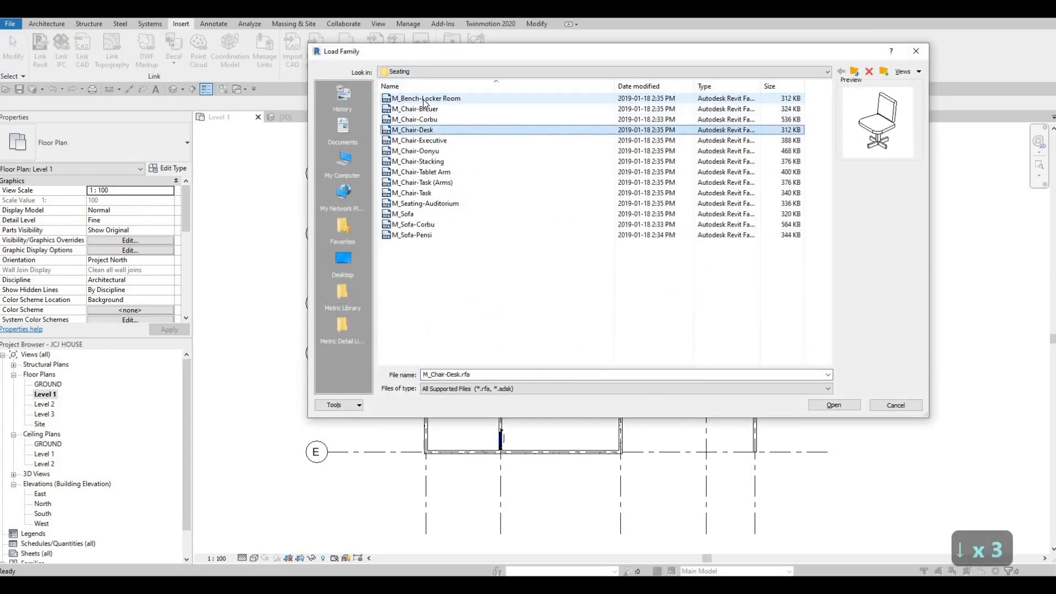
{"action": "key", "text": "Up"}
{"action": "key", "text": "Down"}
{"action": "key", "text": "Down"}
{"action": "key", "text": "Down"}
{"action": "key", "text": "Down"}
{"action": "key", "text": "Down"}
{"action": "key", "text": "Down"}
{"action": "key", "text": "Down"}
{"action": "key", "text": "Down"}
{"action": "key", "text": "Down"}
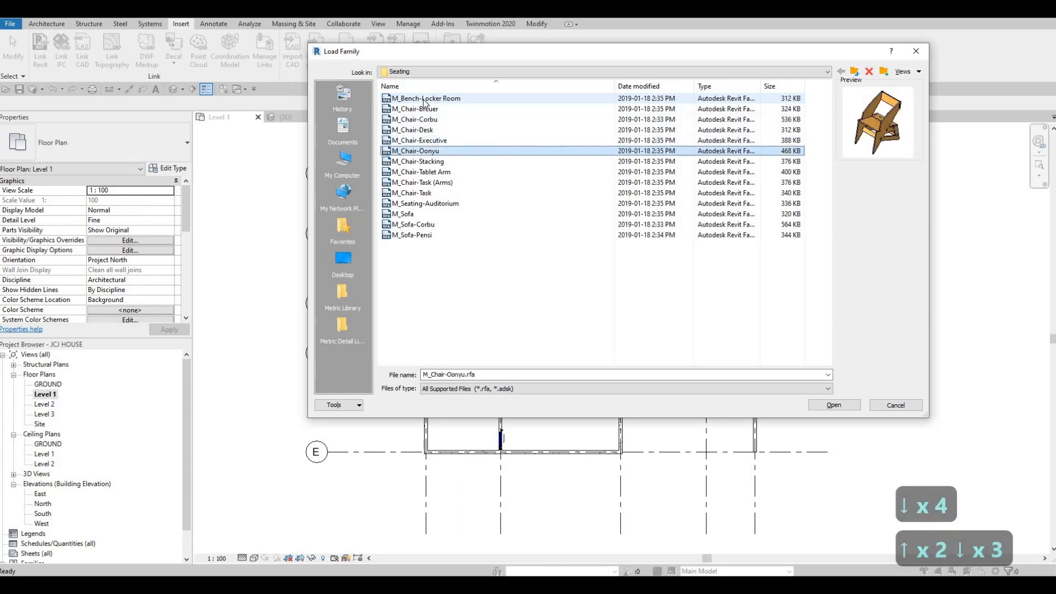
{"action": "key", "text": "Down"}
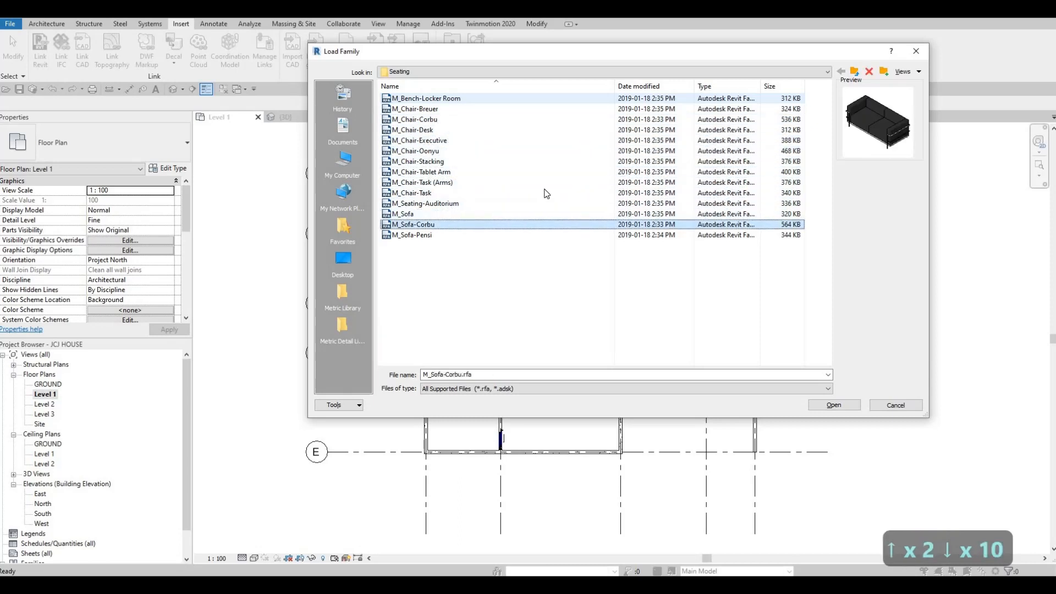
{"action": "left_click", "coordinate": [834, 405]}
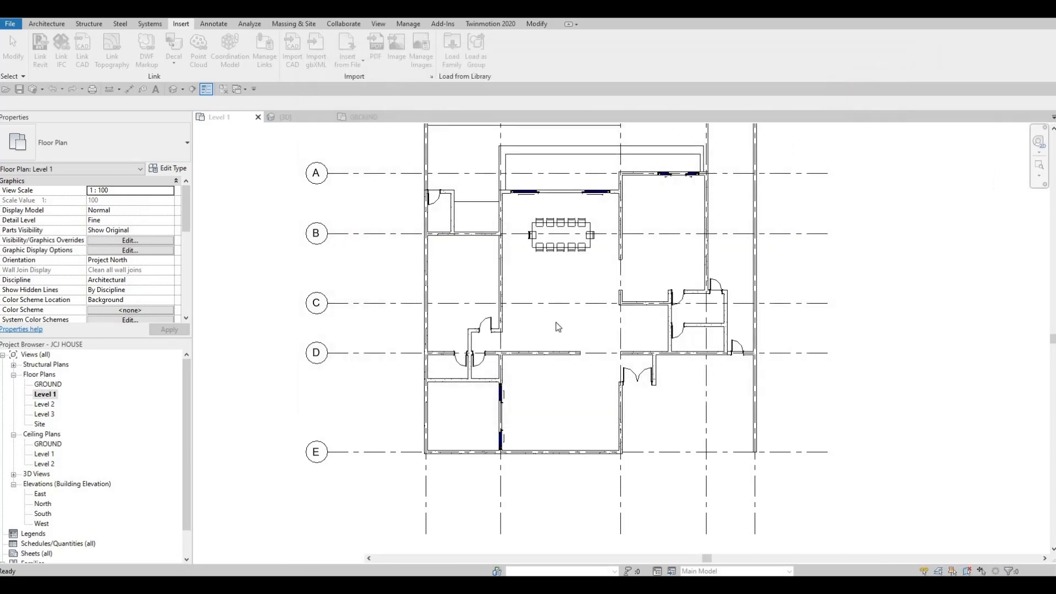
Place an M_Sofa-Corbu component between the indoor dining table and grid C.
{"action": "key", "text": "c"}
{"action": "key", "text": "m"}
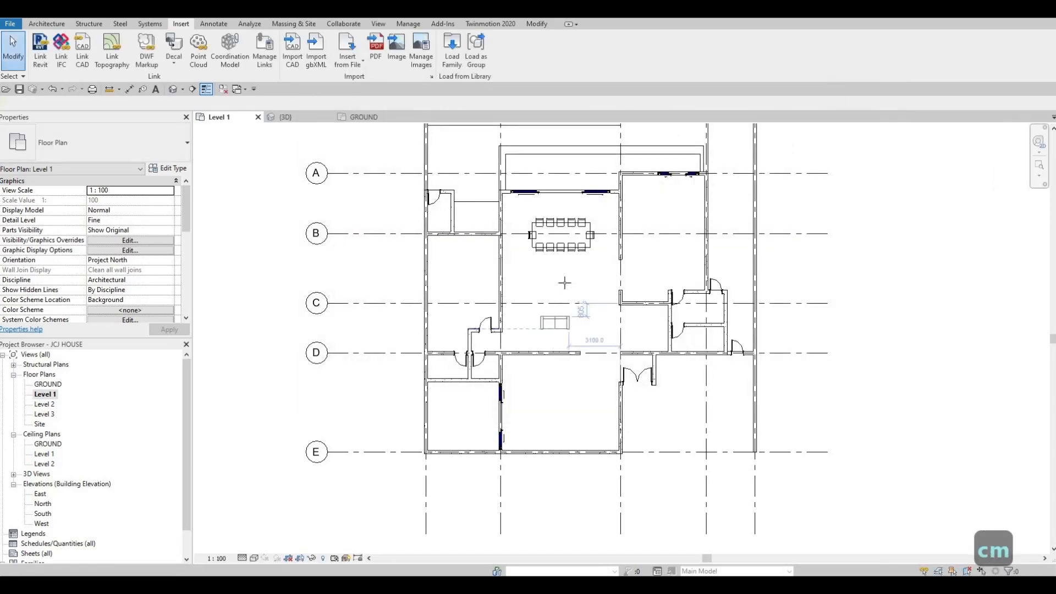
{"action": "scroll", "coordinate": [566, 280], "scroll_direction": "up", "scroll_amount": 1}
{"action": "scroll", "coordinate": [550, 280], "scroll_direction": "up", "scroll_amount": 1}
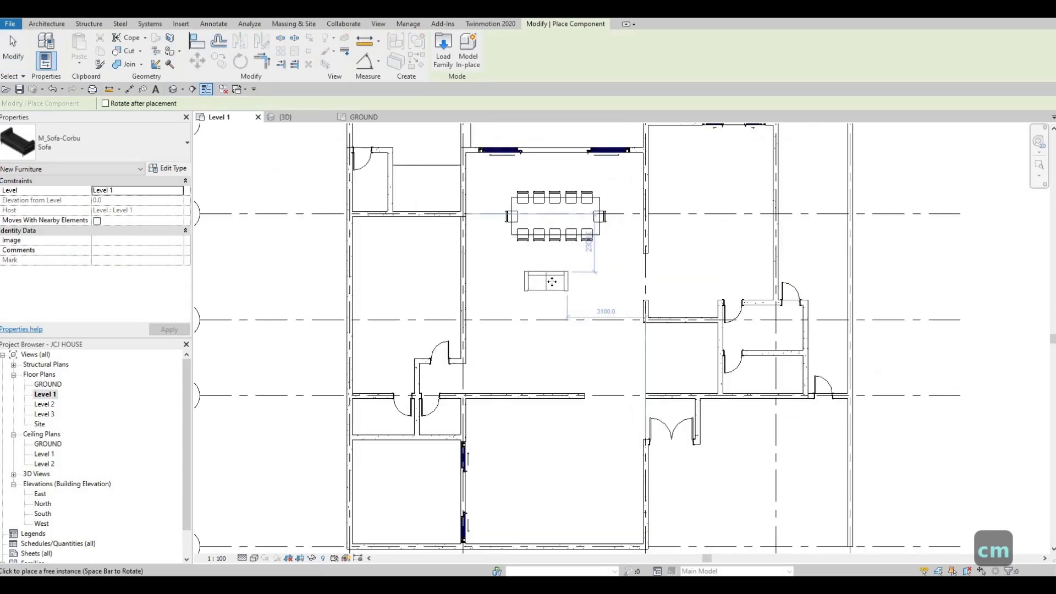
{"action": "left_click", "coordinate": [559, 282]}
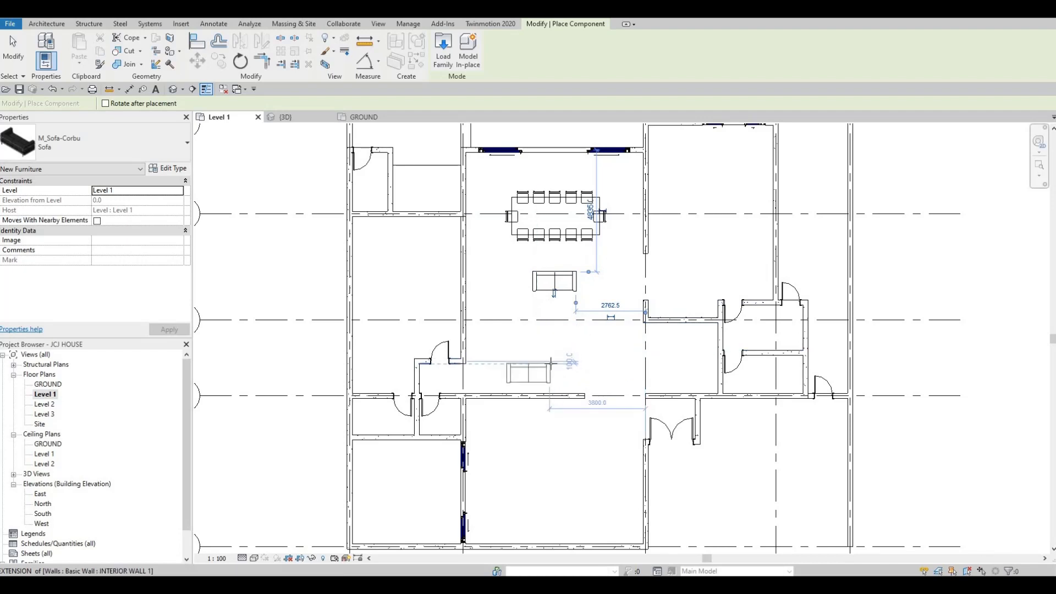
Place a second M_Sofa-Corbu just above the grid D wall, rotated to face the first sofa and aligned below it.
{"action": "key", "text": "space"}
{"action": "key", "text": "space"}
{"action": "key", "text": "space"}
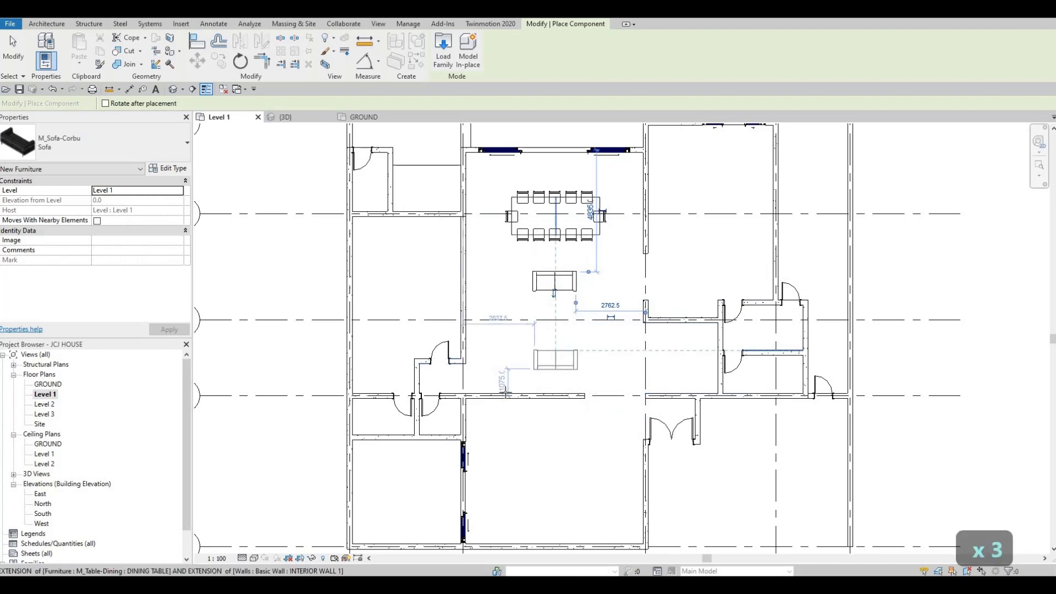
{"action": "left_click", "coordinate": [555, 362]}
{"action": "scroll", "coordinate": [545, 352], "scroll_direction": "down", "scroll_amount": 2}
{"action": "middle_click_drag", "start_coordinate": [571, 386], "coordinate": [569, 344]}
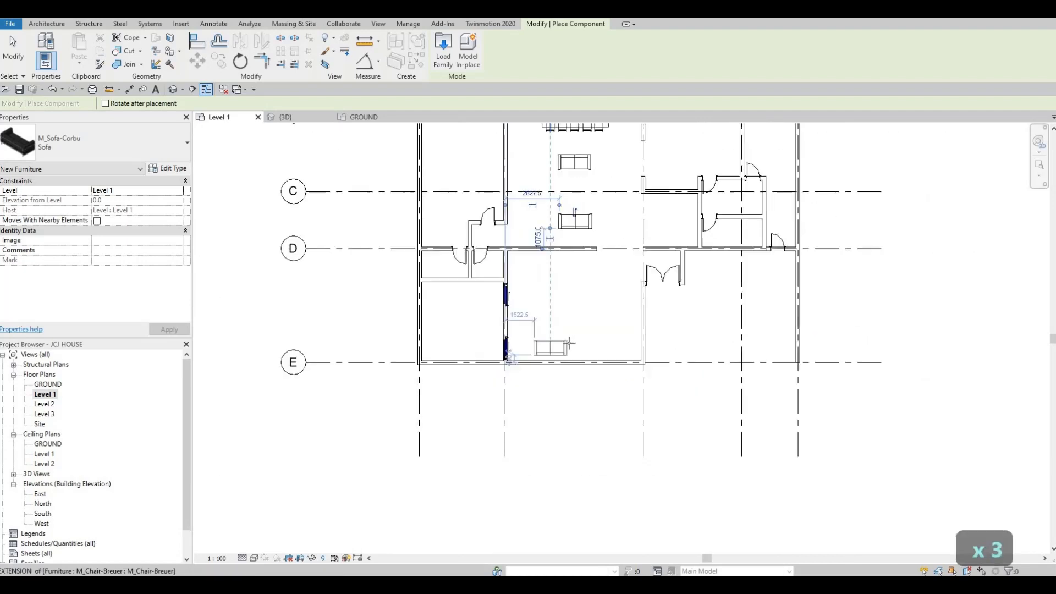
Place a third M_Sofa-Corbu in the room between grids D and E, rotated opposite to the second sofa.
{"action": "scroll", "coordinate": [552, 284], "scroll_direction": "up", "scroll_amount": 2}
{"action": "key", "text": "space"}
{"action": "key", "text": "space"}
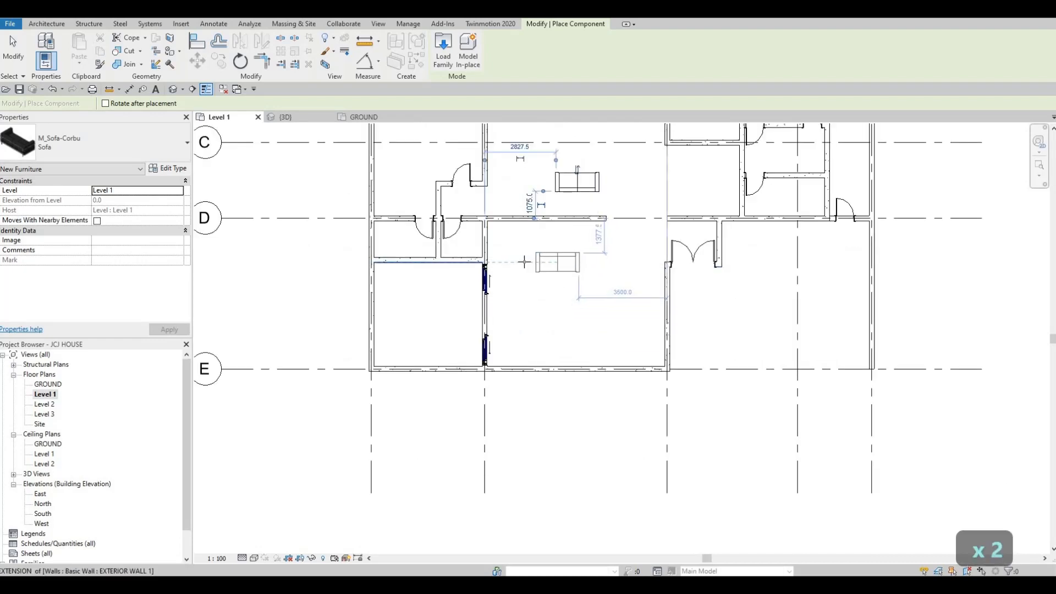
{"action": "left_click", "coordinate": [525, 286]}
{"action": "key", "text": "Escape"}
{"action": "key", "text": "Escape"}
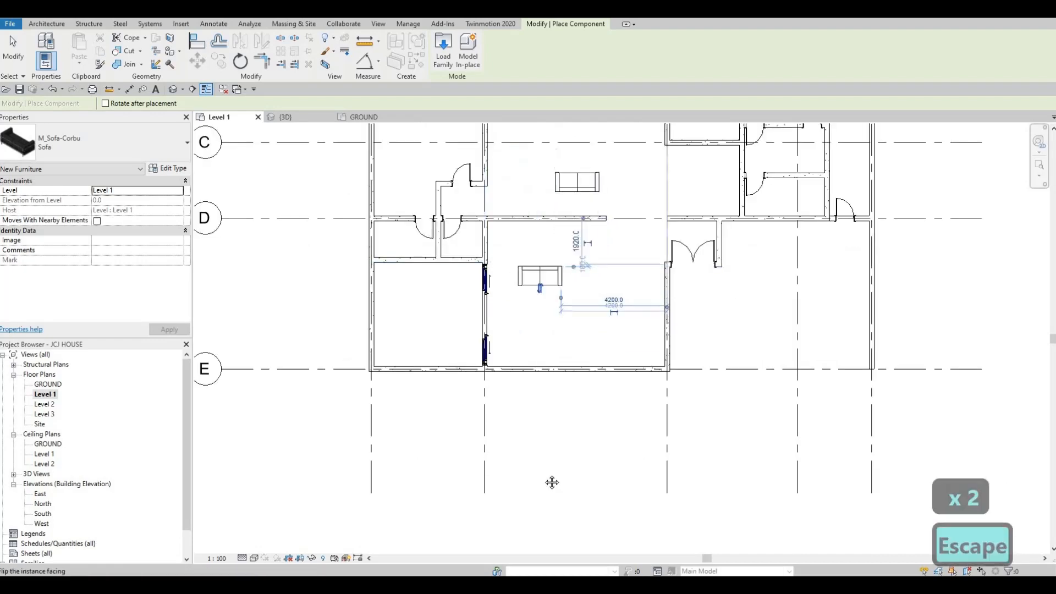
Duplicate the type of the M_Sofa-Corbu below the indoor dining table as Sofa 2.
{"action": "middle_click_drag", "start_coordinate": [538, 365], "coordinate": [502, 589]}
{"action": "key", "text": "Escape"}
{"action": "key", "text": "Escape"}
{"action": "left_click", "coordinate": [540, 327]}
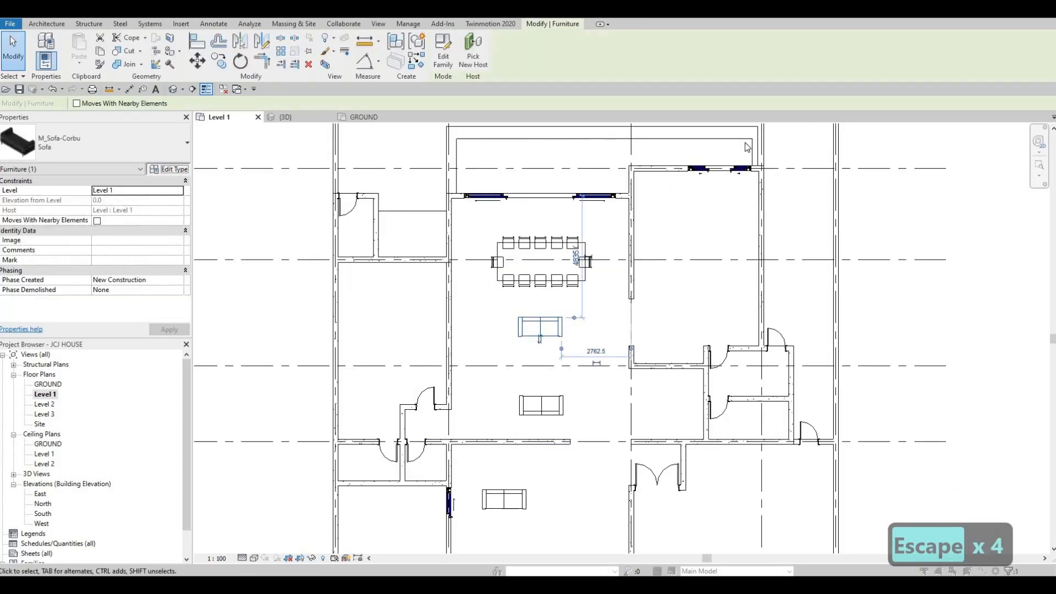
{"action": "left_click", "coordinate": [169, 168]}
{"action": "left_click", "coordinate": [744, 75]}
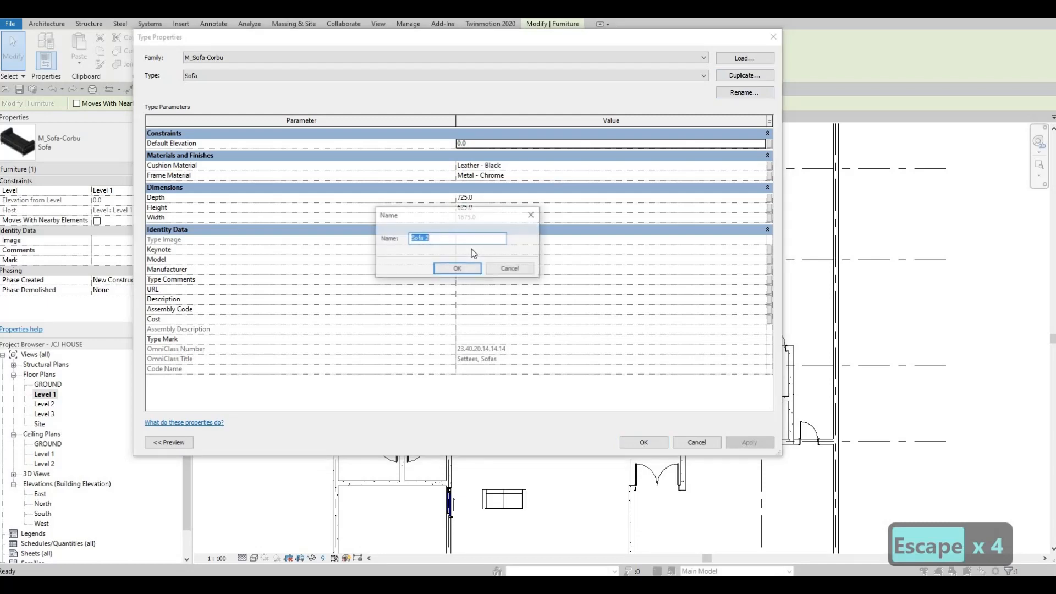
{"action": "key", "text": "Return"}
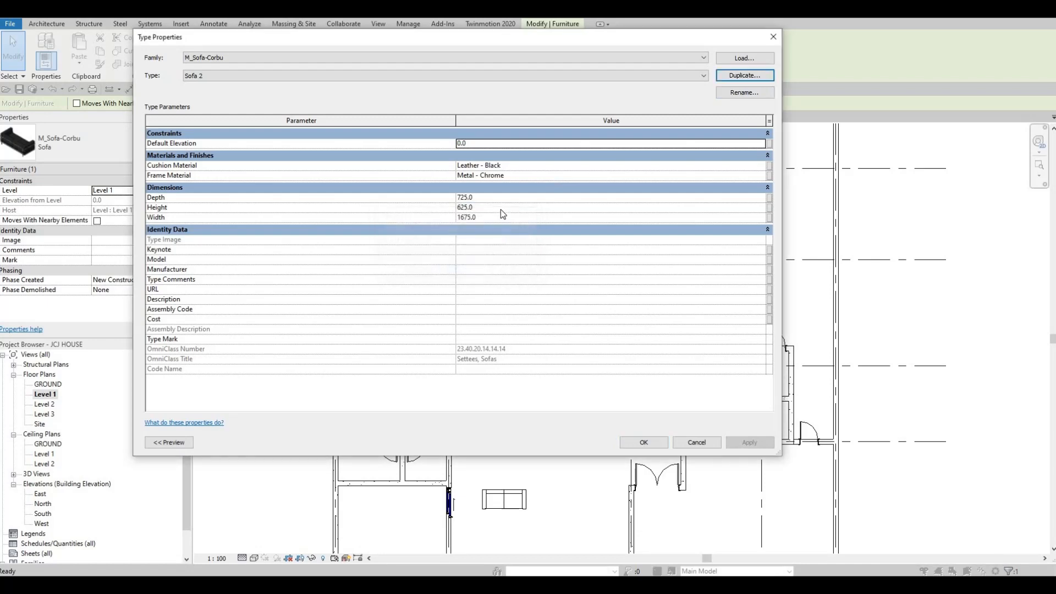
Set the Sofa 2 type's width to 2500 and apply it to the sofa.
{"action": "left_click", "coordinate": [501, 197]}
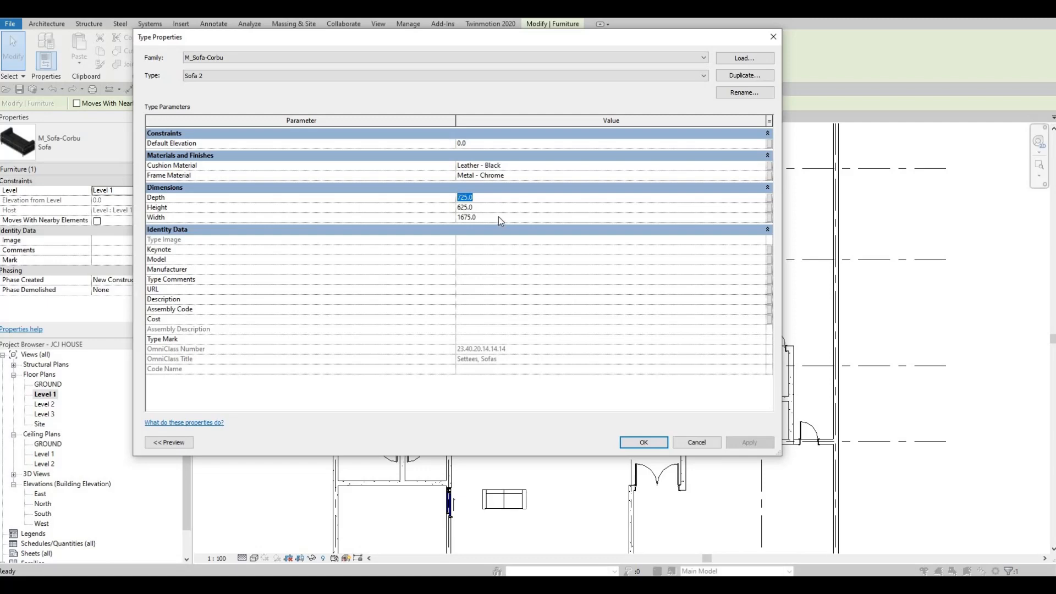
{"action": "left_click", "coordinate": [493, 218]}
{"action": "type", "text": "00"}
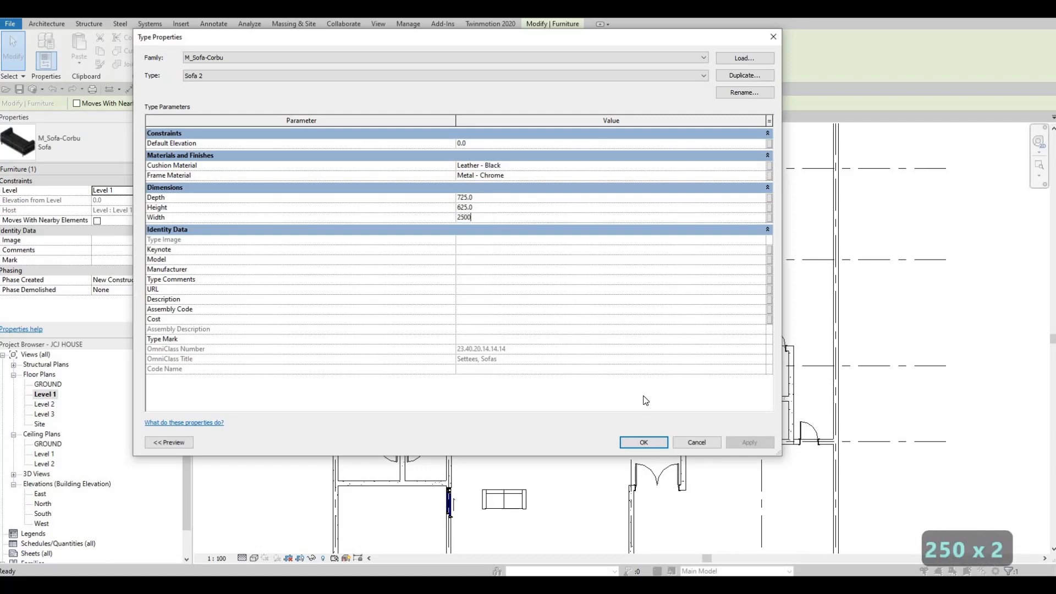
{"action": "left_click", "coordinate": [643, 443]}
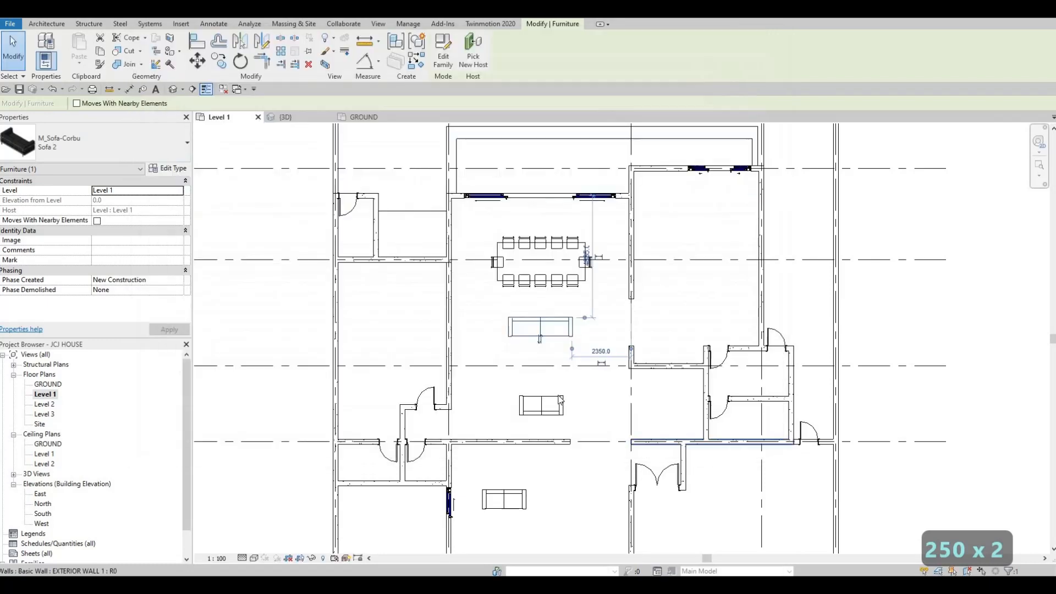
{"action": "key", "text": "Escape"}
{"action": "key", "text": "Escape"}
{"action": "middle_click_drag", "start_coordinate": [528, 333], "coordinate": [533, 313]}
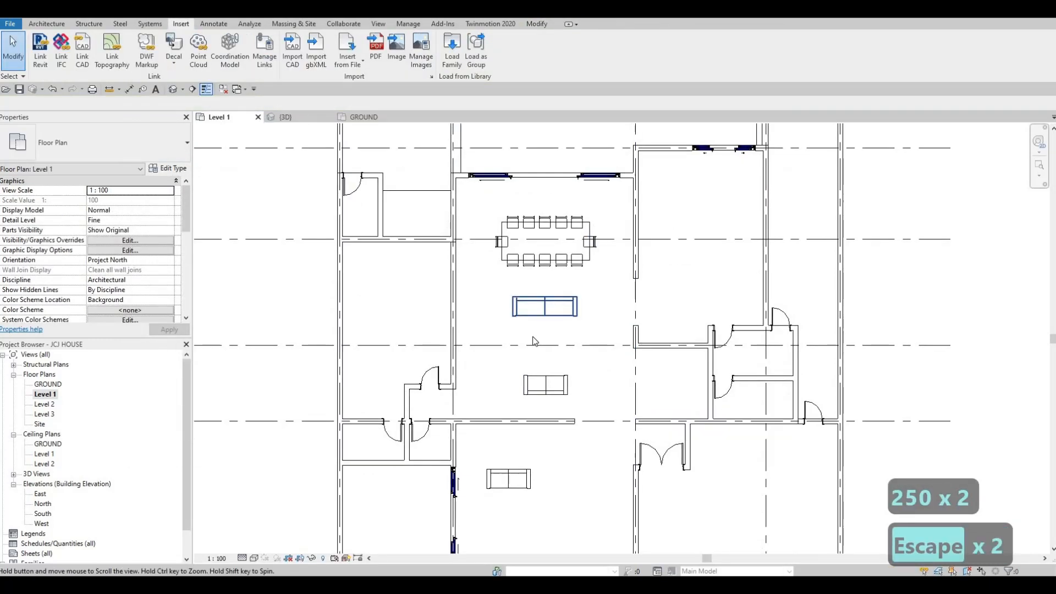
{"action": "key", "text": "Escape"}
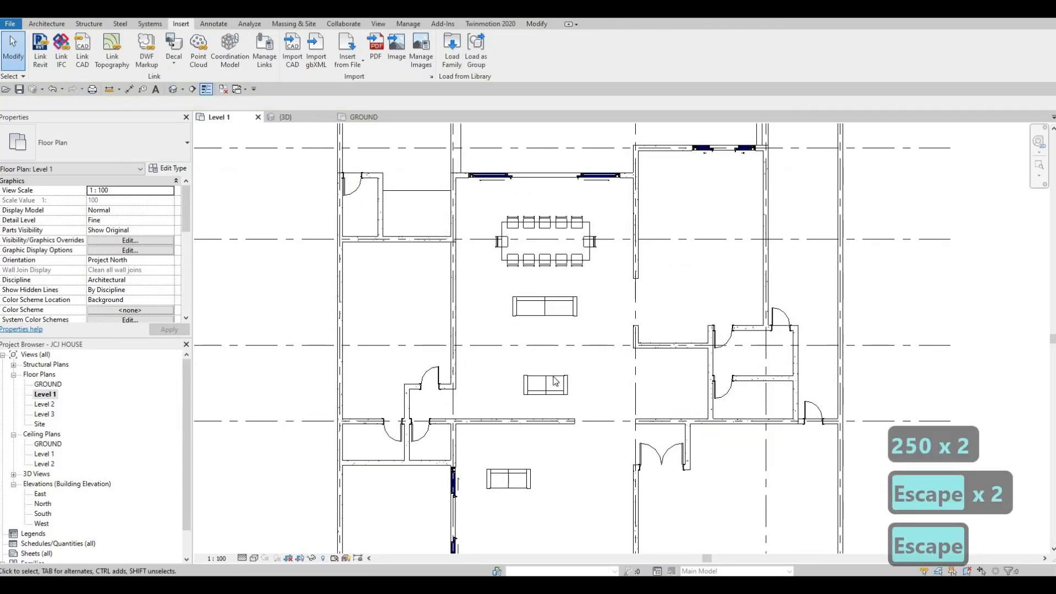
Change the sofa just above the grid D wall to the Sofa 2 type.
{"action": "left_click", "coordinate": [149, 134]}
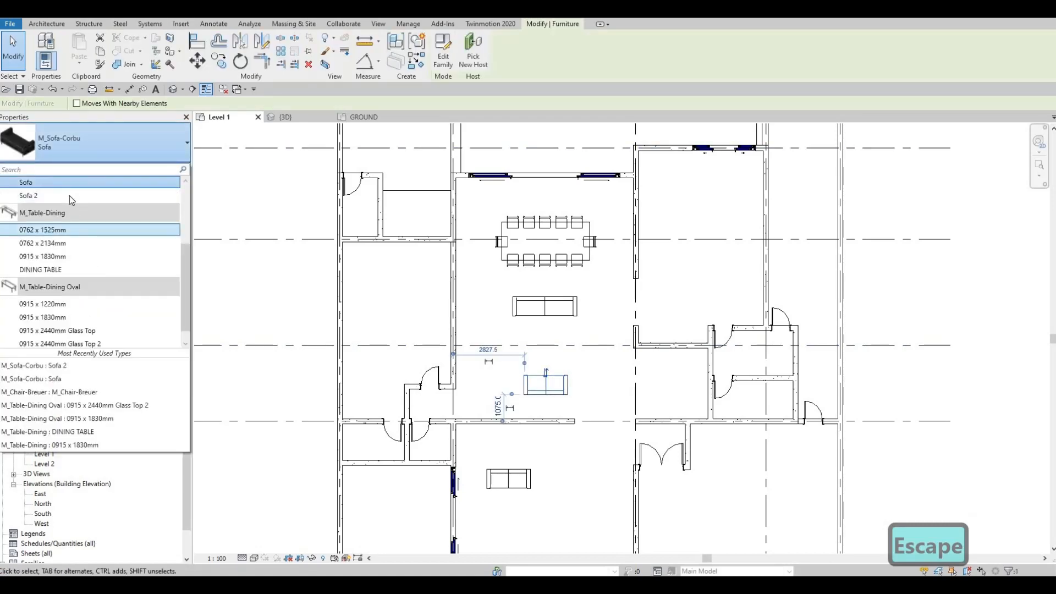
{"action": "left_click", "coordinate": [69, 196]}
{"action": "key", "text": "Escape"}
{"action": "key", "text": "Escape"}
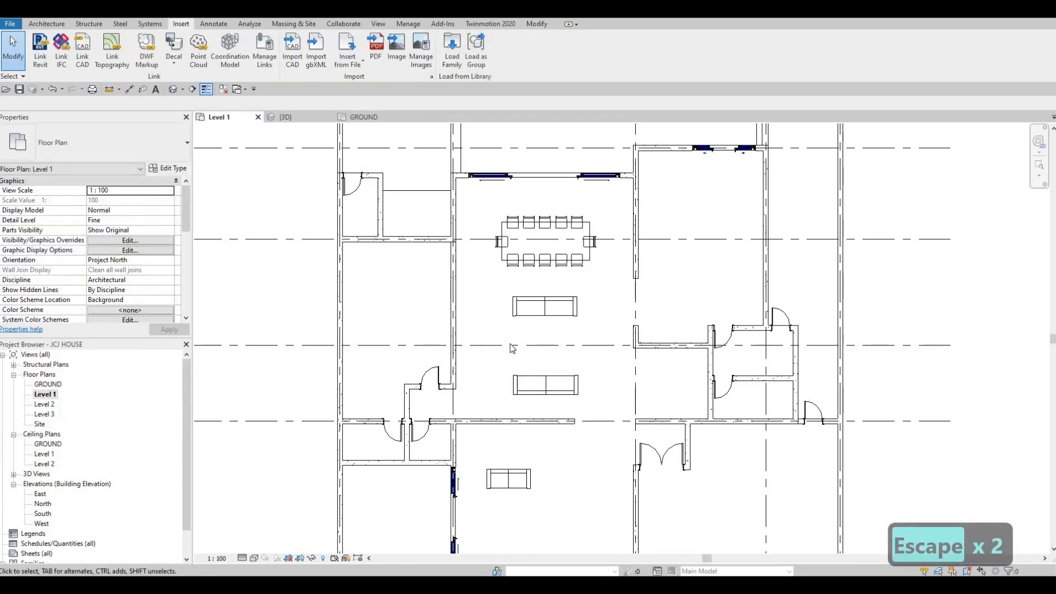
Duplicate the type of the sofa between grids D and E as Sofa 3 and set its width to 3500.
{"action": "scroll", "coordinate": [511, 356], "scroll_direction": "down", "scroll_amount": 3, "text": "ctrl"}
{"action": "left_click", "coordinate": [508, 362]}
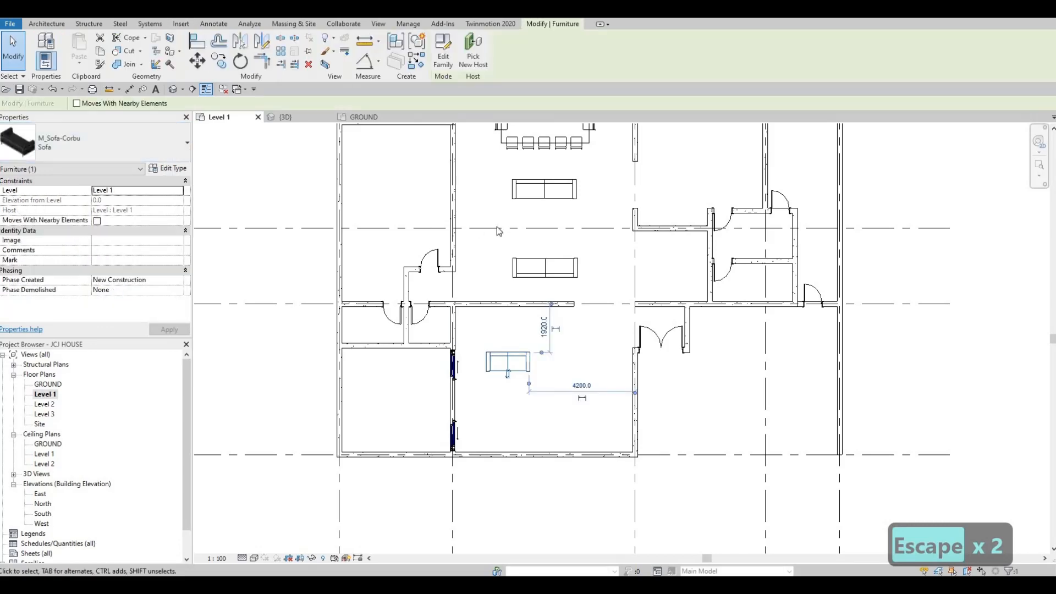
{"action": "left_click", "coordinate": [168, 168]}
{"action": "left_click", "coordinate": [738, 77]}
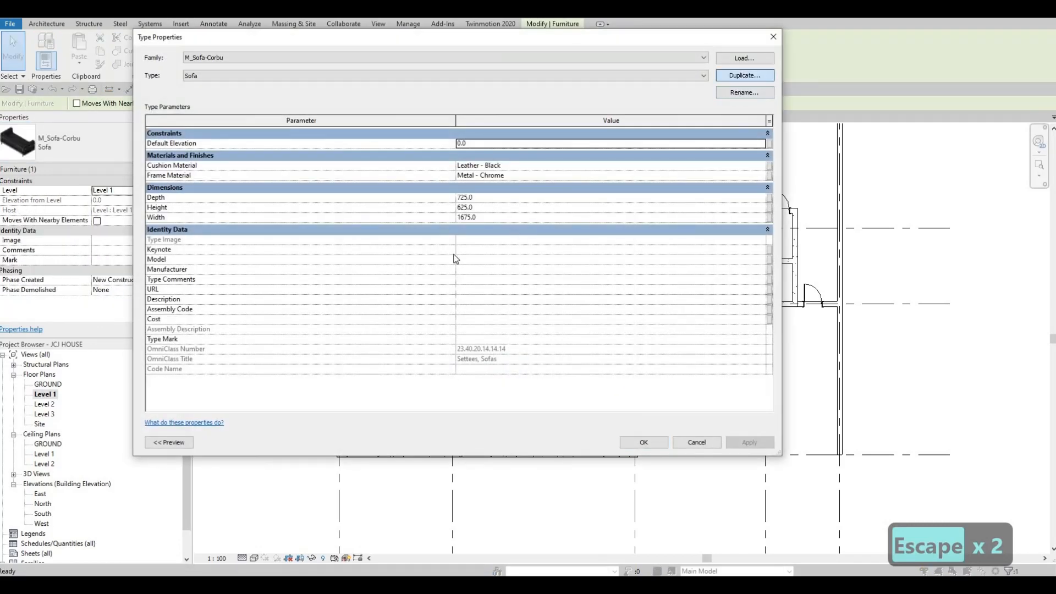
{"action": "key", "text": "Return"}
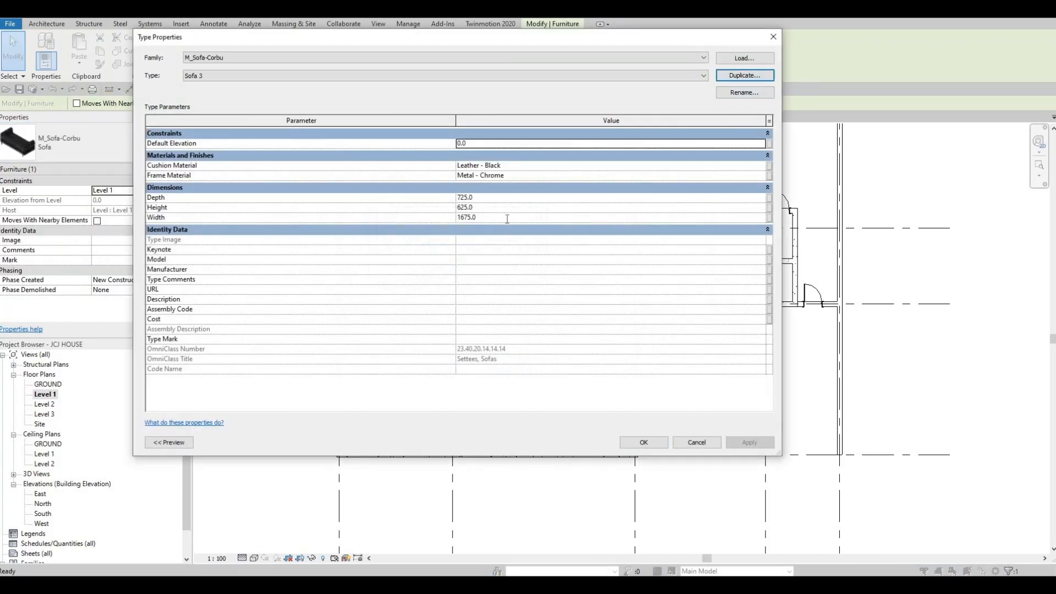
{"action": "left_click", "coordinate": [507, 218]}
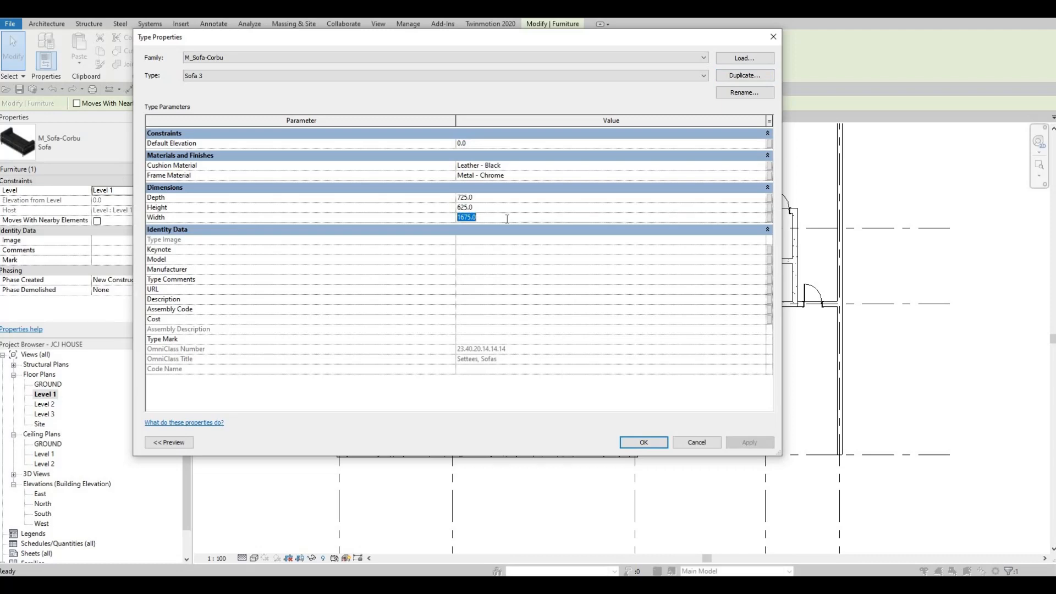
{"action": "type", "text": "3500"}
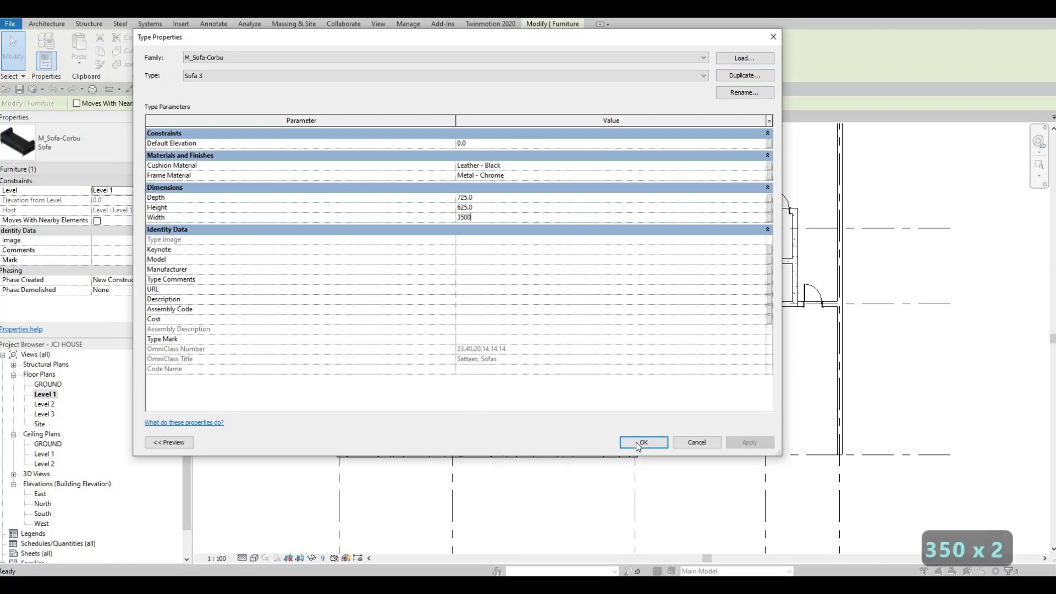
{"action": "left_click", "coordinate": [638, 442]}
{"action": "key", "text": "Escape"}
{"action": "key", "text": "Escape"}
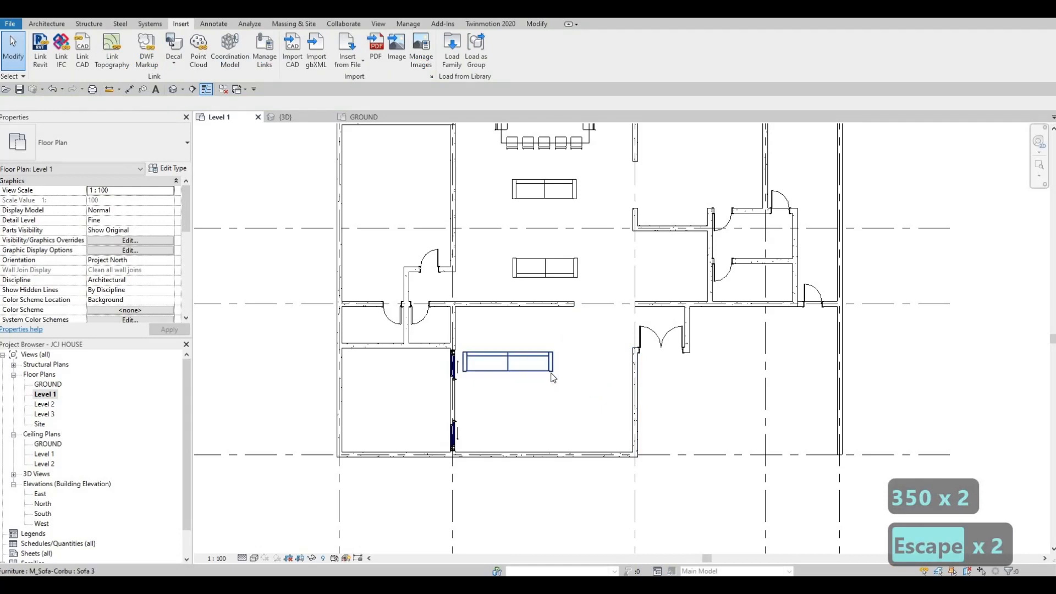
Nudge the Sofa 3 sofa right and up to about 1440 mm from the grid D wall and 2730 mm from the right-hand wall.
{"action": "left_click", "coordinate": [553, 378]}
{"action": "key", "text": "Right"}
{"action": "key", "text": "Right"}
{"action": "key", "text": "Right"}
{"action": "key", "text": "Right"}
{"action": "key", "text": "Right"}
{"action": "key", "text": "Right"}
{"action": "key", "text": "Right"}
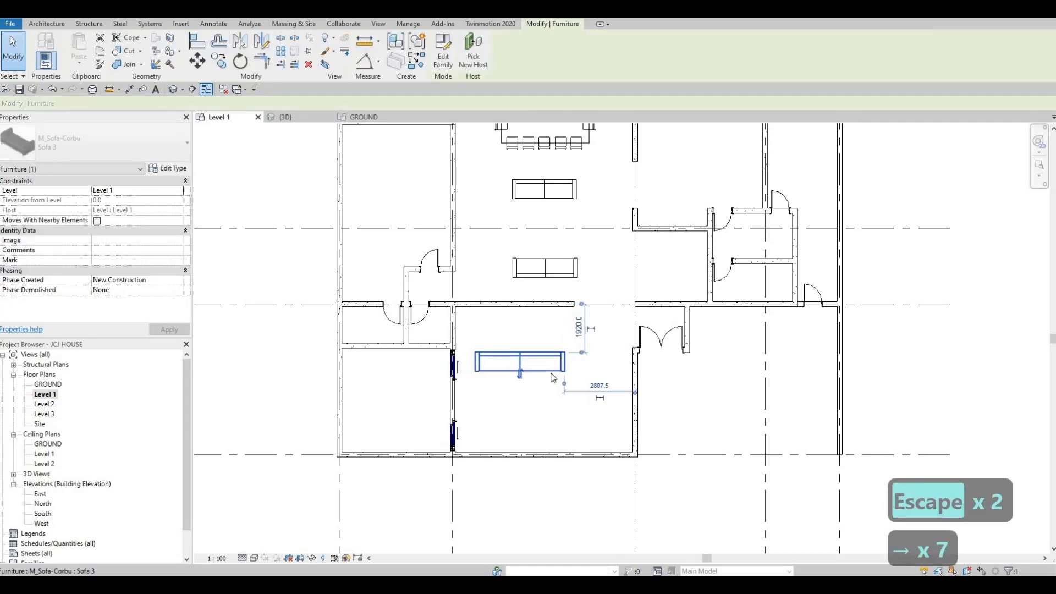
{"action": "key", "text": "Up"}
{"action": "key", "text": "Up"}
{"action": "key", "text": "Up"}
{"action": "key", "text": "Right"}
{"action": "key", "text": "Right"}
{"action": "key", "text": "Left"}
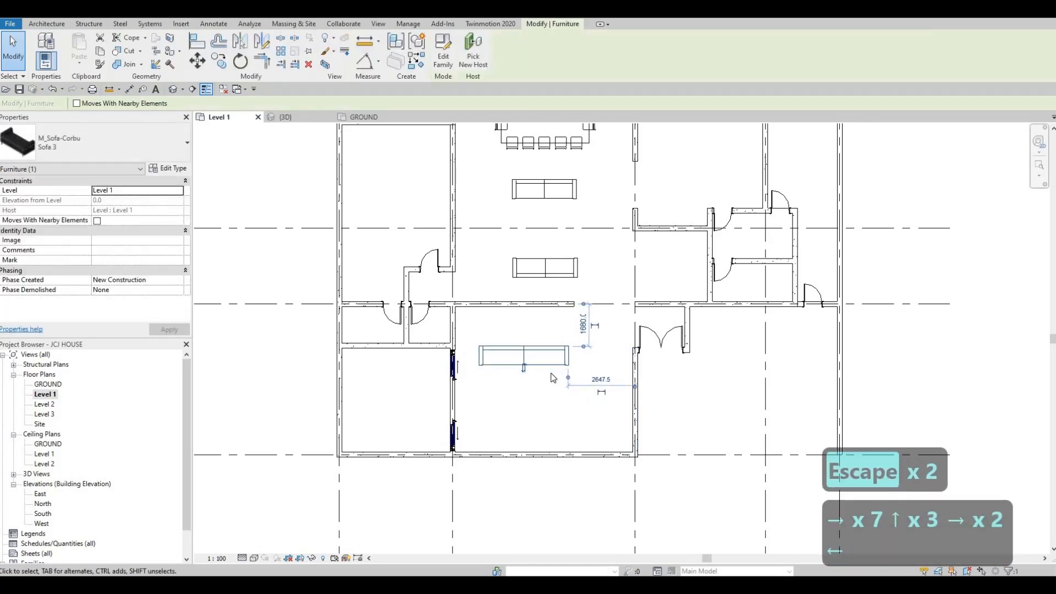
{"action": "key", "text": "Up"}
{"action": "key", "text": "Up"}
{"action": "key", "text": "Up"}
{"action": "key", "text": "Left"}
{"action": "key", "text": "Escape"}
{"action": "key", "text": "Escape"}
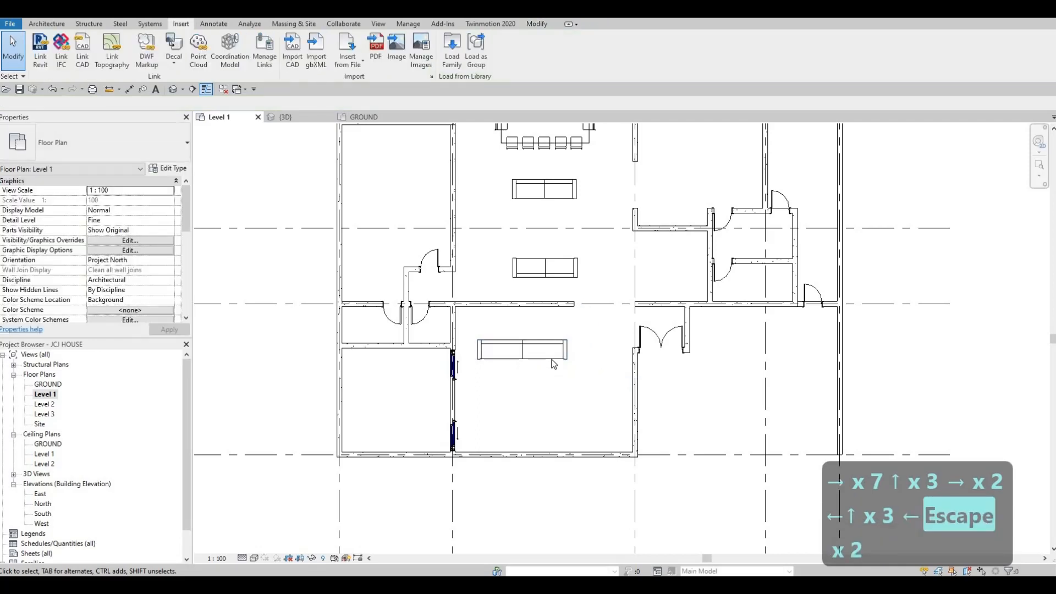
Set the Sofa 3 type's depth to 815.
{"action": "left_click", "coordinate": [553, 361]}
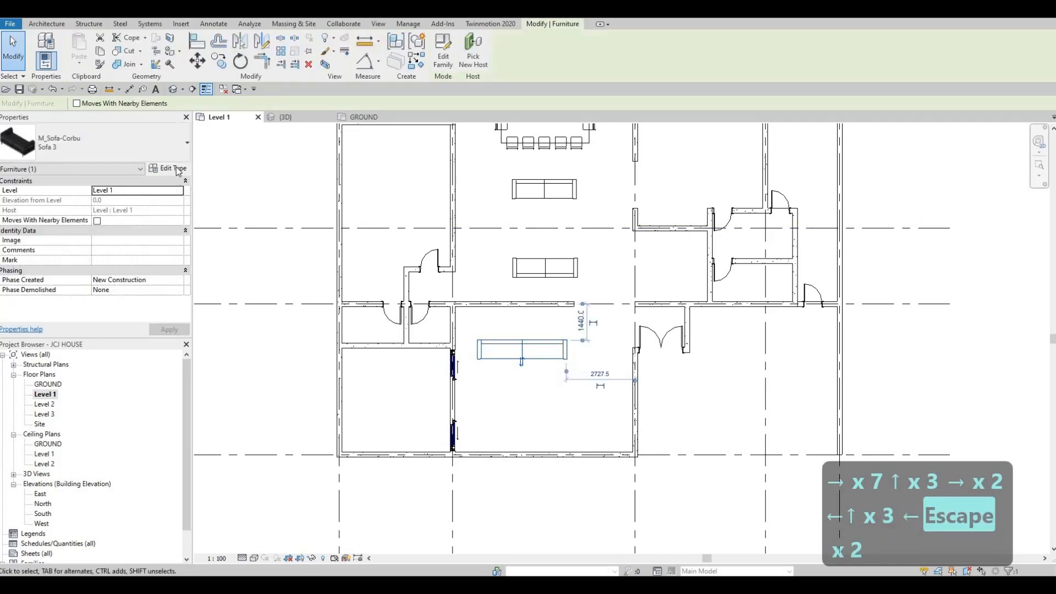
{"action": "left_click", "coordinate": [168, 168]}
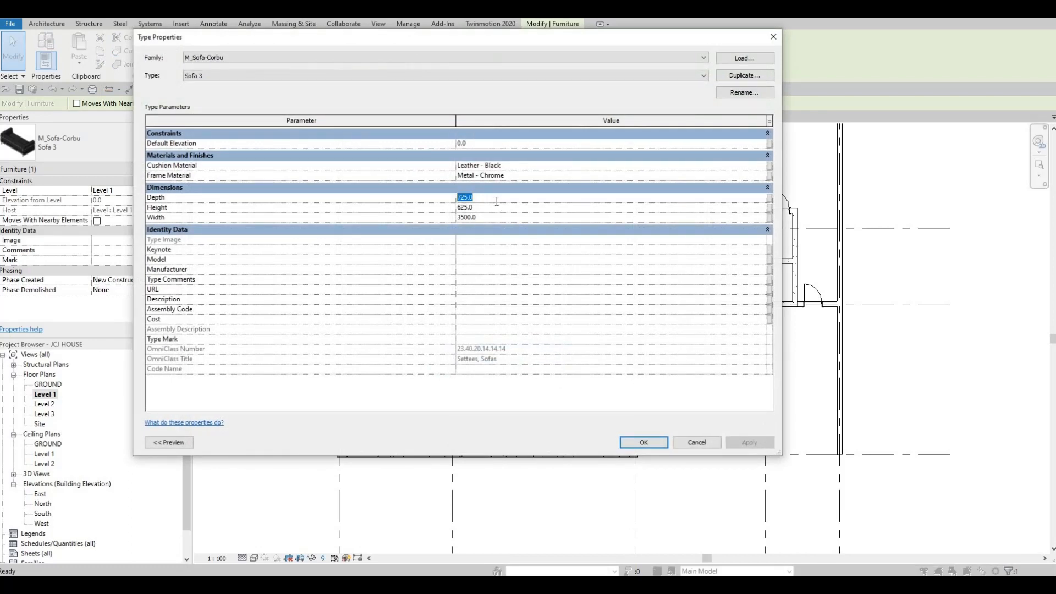
{"action": "left_click", "coordinate": [496, 200]}
{"action": "type", "text": "815"}
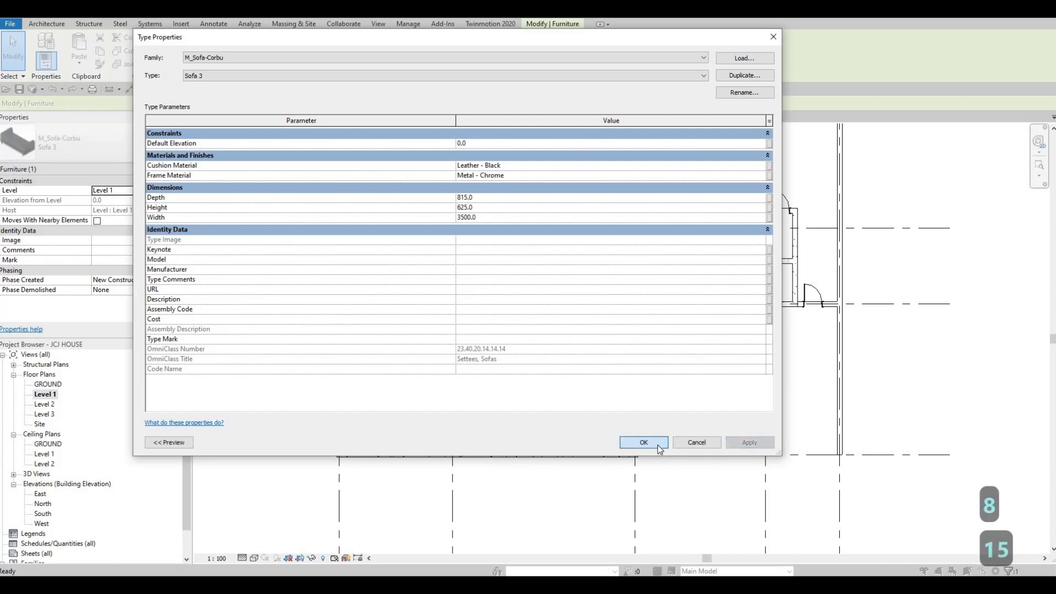
{"action": "left_click", "coordinate": [644, 442]}
{"action": "key", "text": "Escape"}
{"action": "key", "text": "Escape"}
{"action": "key", "text": "Escape"}
Try the Sofa 3 type on the sofa just above the grid D wall, and undo the type change.
{"action": "scroll", "coordinate": [550, 330], "scroll_direction": "up", "scroll_amount": 3}
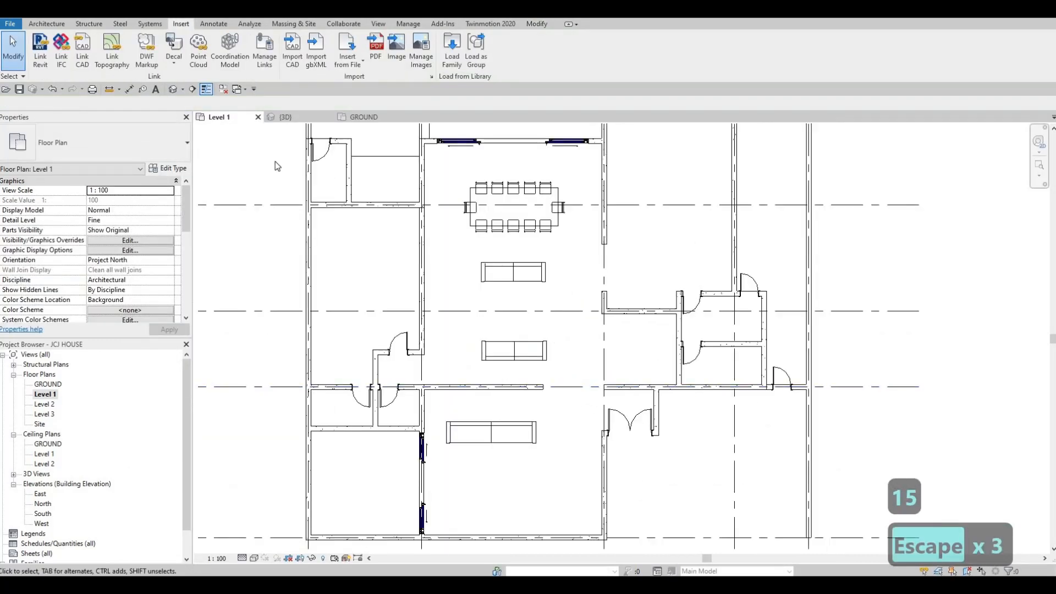
{"action": "left_click", "coordinate": [514, 350]}
{"action": "left_click", "coordinate": [104, 143]}
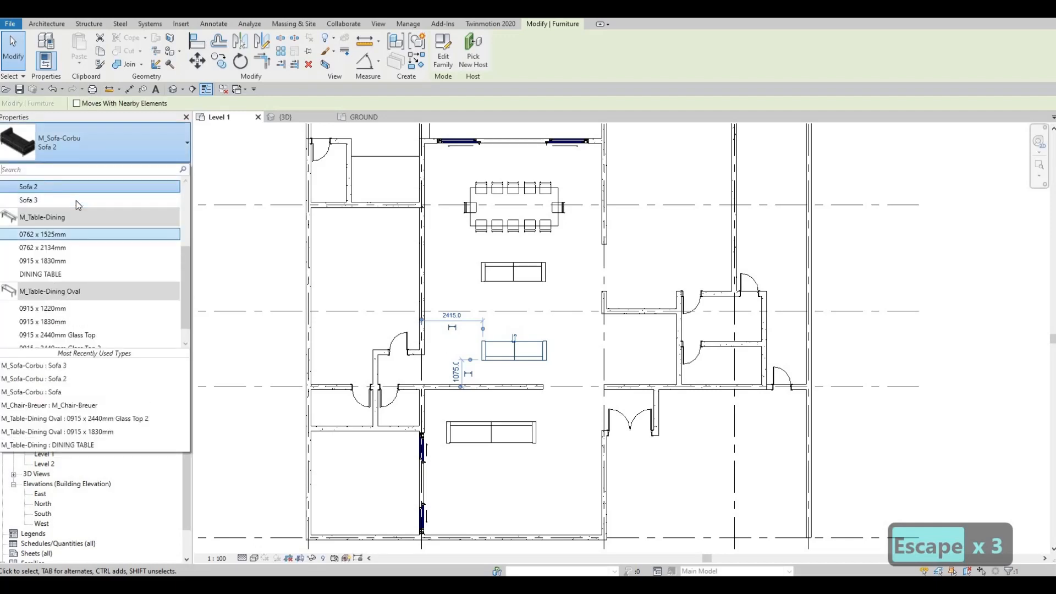
{"action": "left_click", "coordinate": [76, 200]}
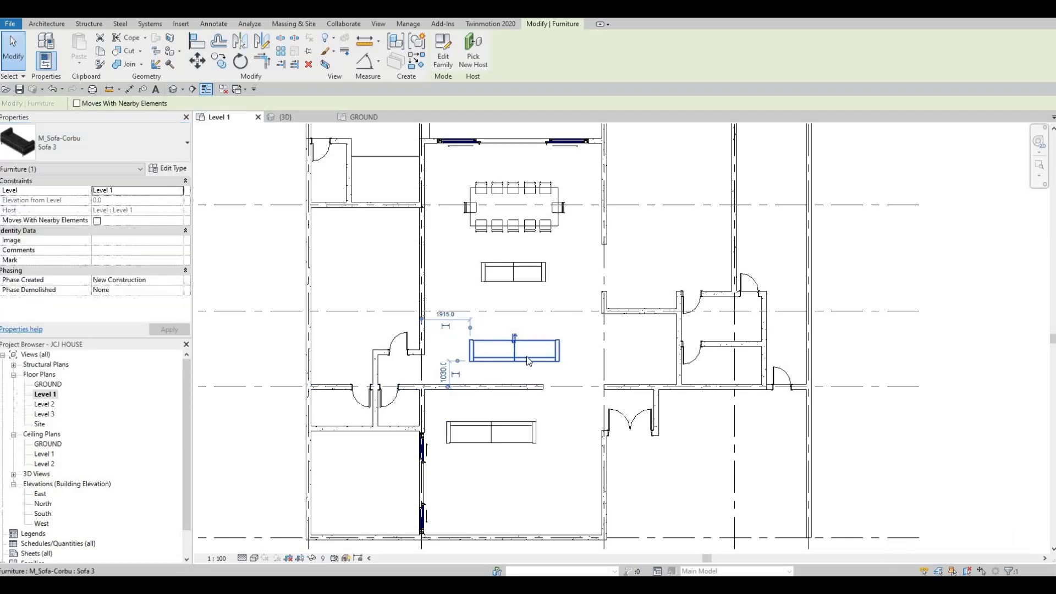
{"action": "key", "text": "ctrl+z"}
{"action": "key", "text": "Escape"}
{"action": "key", "text": "Escape"}
{"action": "key", "text": "Escape"}
{"action": "scroll", "coordinate": [506, 413], "scroll_direction": "down", "scroll_amount": 2}
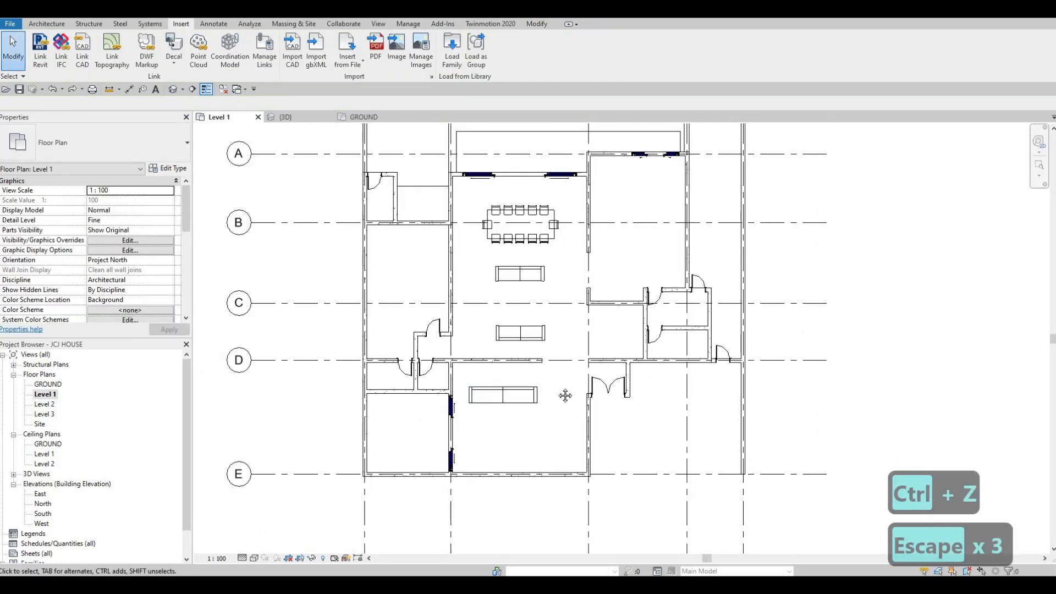
{"action": "scroll", "coordinate": [510, 318], "scroll_direction": "down", "scroll_amount": 3}
{"action": "key", "text": "Escape"}
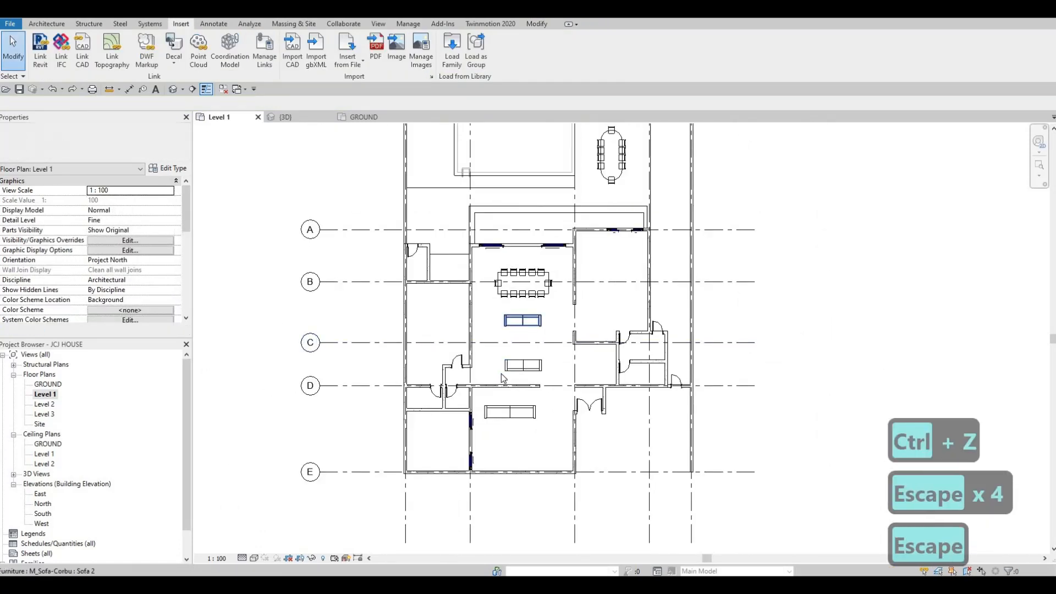
{"action": "middle_click_drag", "start_coordinate": [501, 374], "coordinate": [494, 365]}
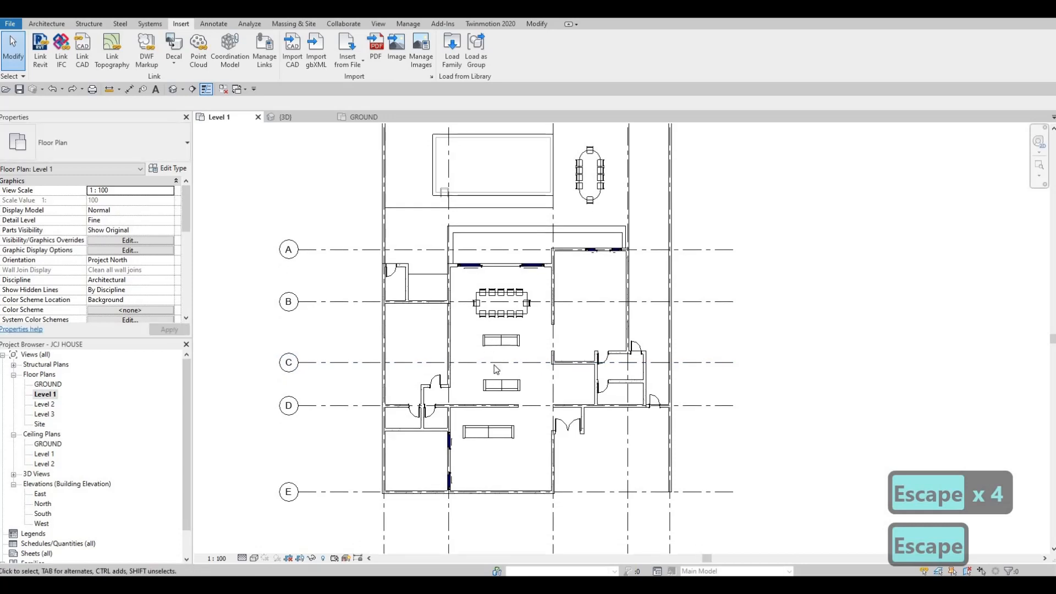
{"action": "key", "text": "Escape"}
{"action": "key", "text": "Escape"}
{"action": "scroll", "coordinate": [494, 325], "scroll_direction": "up", "scroll_amount": 3}
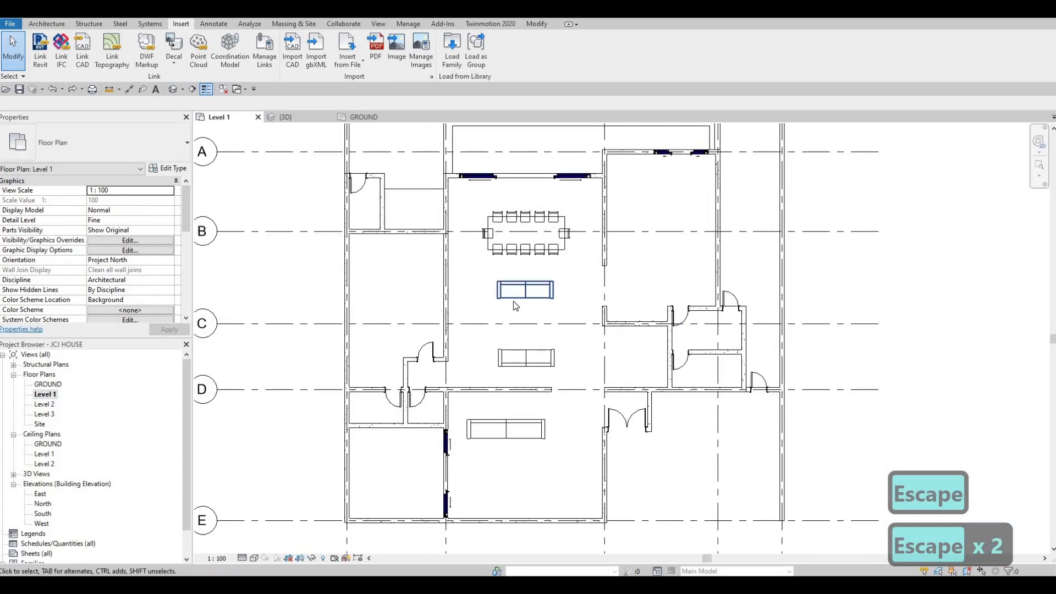
Load the M_Chair-Corbu family from the Seating library folder into the project.
{"action": "key", "text": "Escape"}
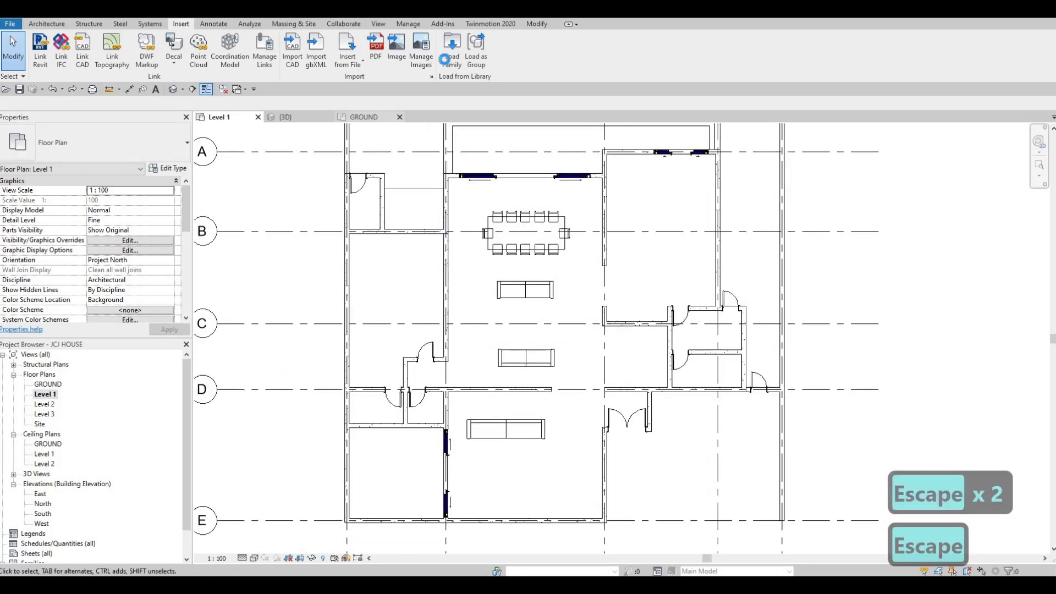
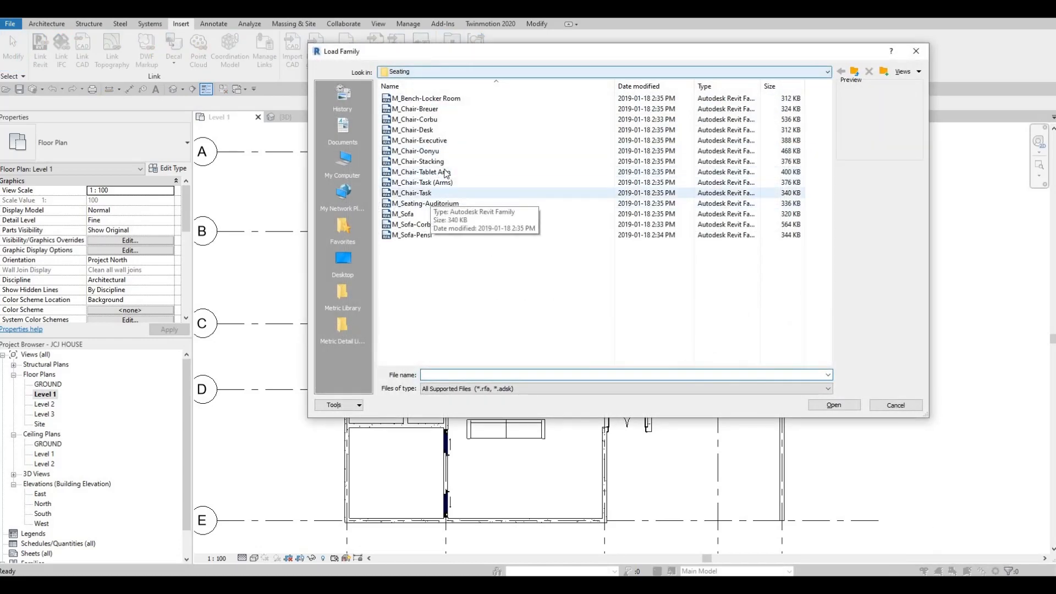
{"action": "left_click", "coordinate": [421, 120]}
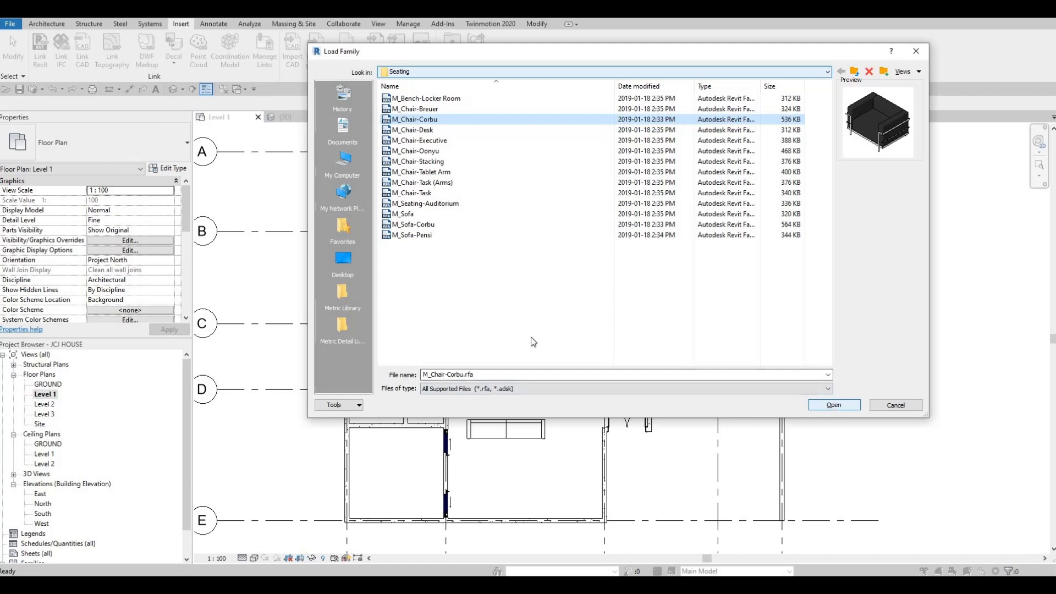
{"action": "key", "text": "Return"}
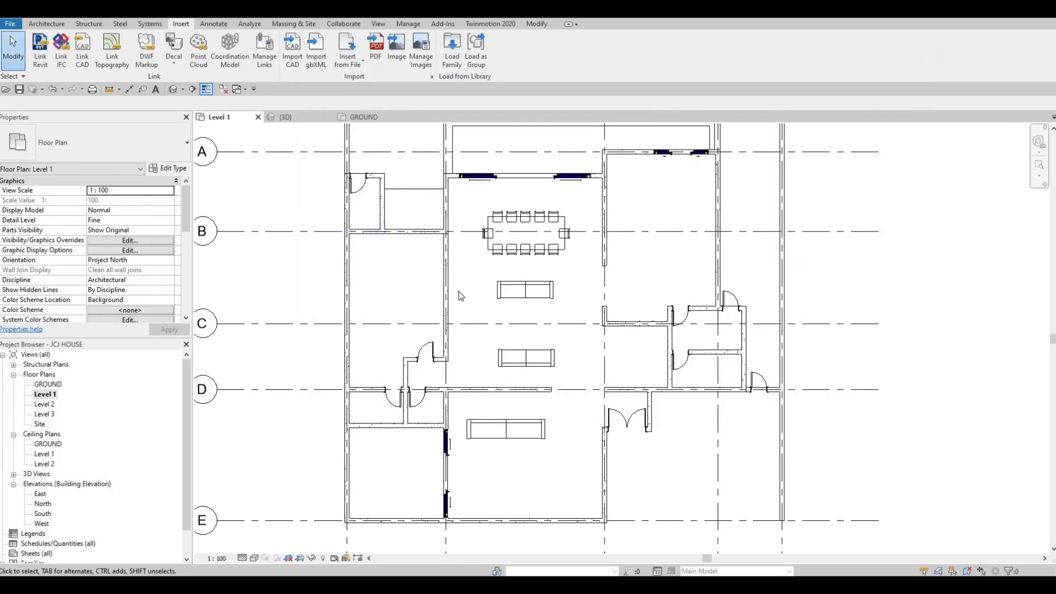
Place two M_Chair-Corbu armchairs, one above the other, beside the two facing sofas, about 1100 mm from the left-hand wall.
{"action": "key", "text": "m"}
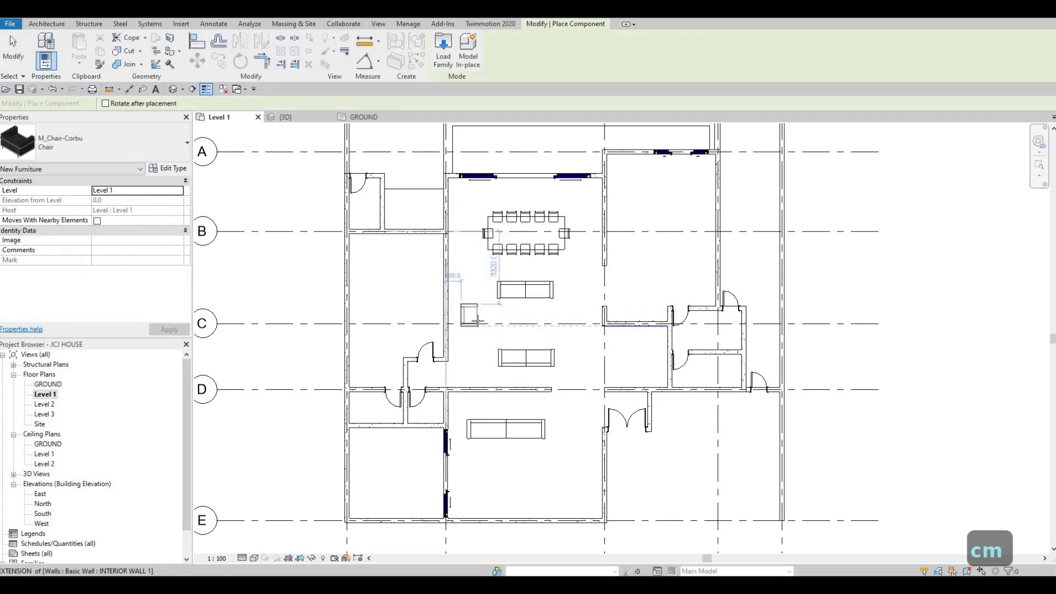
{"action": "scroll", "coordinate": [484, 306], "scroll_direction": "up", "scroll_amount": 2}
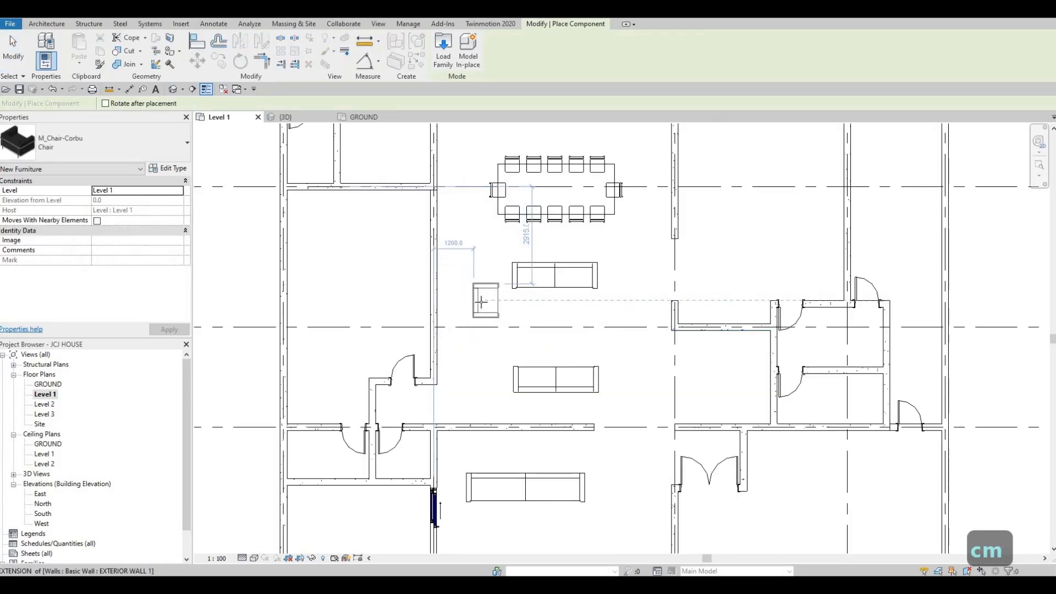
{"action": "left_click", "coordinate": [481, 341]}
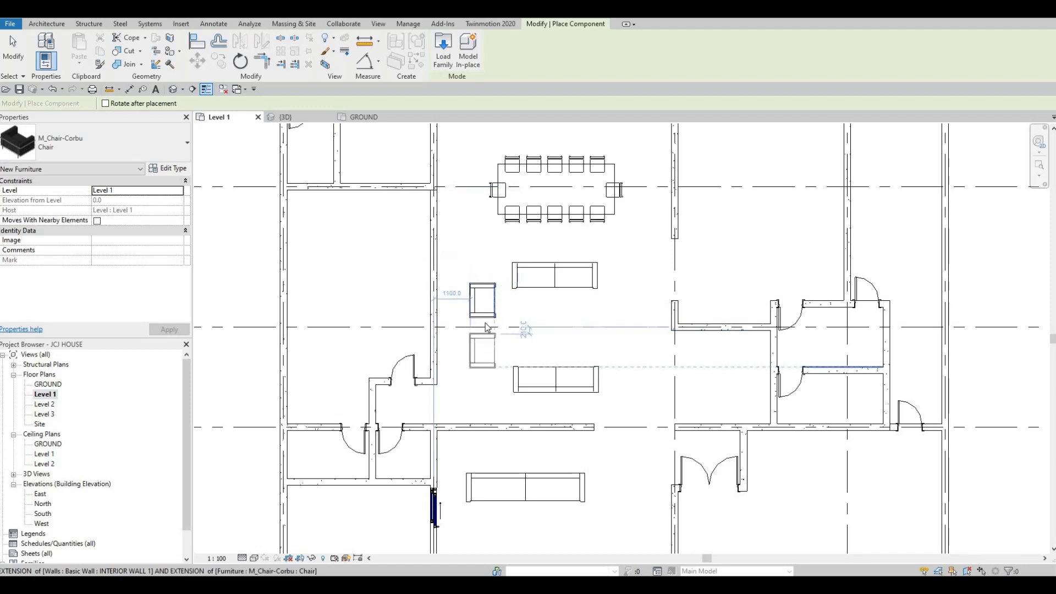
{"action": "left_click", "coordinate": [486, 328]}
{"action": "key", "text": "Escape"}
{"action": "key", "text": "Escape"}
{"action": "key", "text": "Escape"}
Nudge both armchairs slightly down together to centre them between the two facing sofas.
{"action": "left_click", "coordinate": [482, 286]}
{"action": "left_click", "coordinate": [489, 336], "text": "ctrl"}
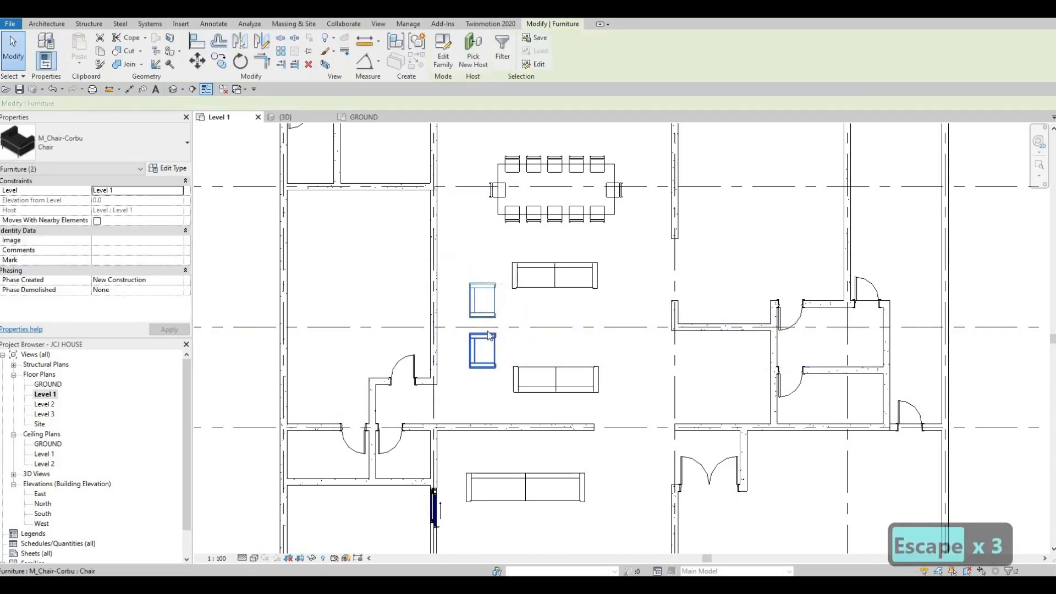
{"action": "key", "text": "Down"}
{"action": "key", "text": "Down"}
{"action": "key", "text": "Escape"}
{"action": "key", "text": "Escape"}
{"action": "key", "text": "Escape"}
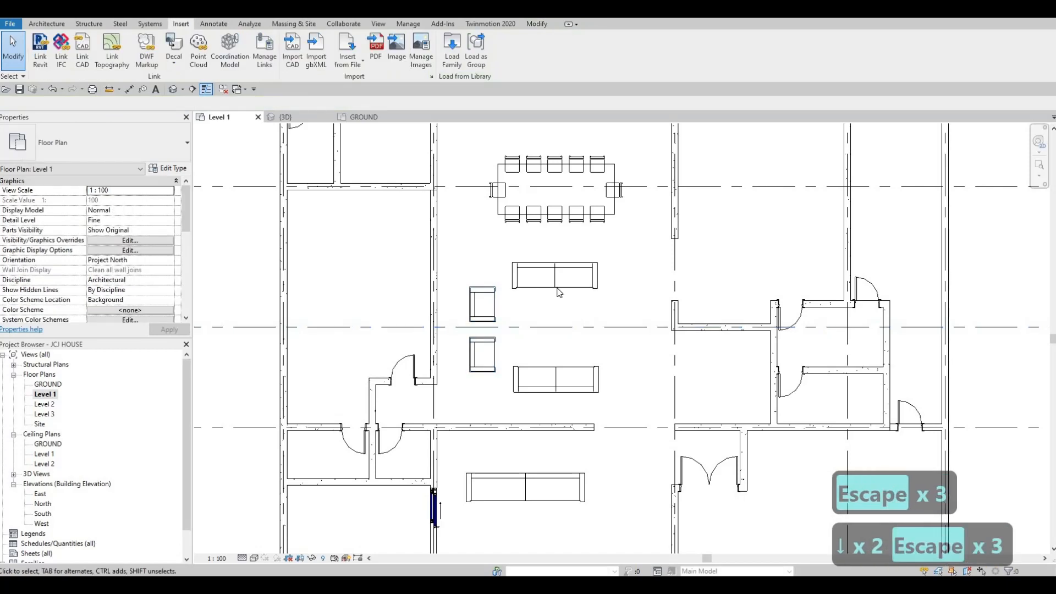
Browse the family previews in the Seating library folder, from M_Sofa-Pensi up to M_Chair-Corbu.
{"action": "scroll", "coordinate": [497, 310], "scroll_direction": "down", "scroll_amount": 1}
{"action": "scroll", "coordinate": [511, 313], "scroll_direction": "down", "scroll_amount": 1}
{"action": "middle_click_drag", "start_coordinate": [582, 358], "coordinate": [478, 357]}
{"action": "scroll", "coordinate": [532, 363], "scroll_direction": "down", "scroll_amount": 1}
{"action": "scroll", "coordinate": [483, 363], "scroll_direction": "down", "scroll_amount": 1}
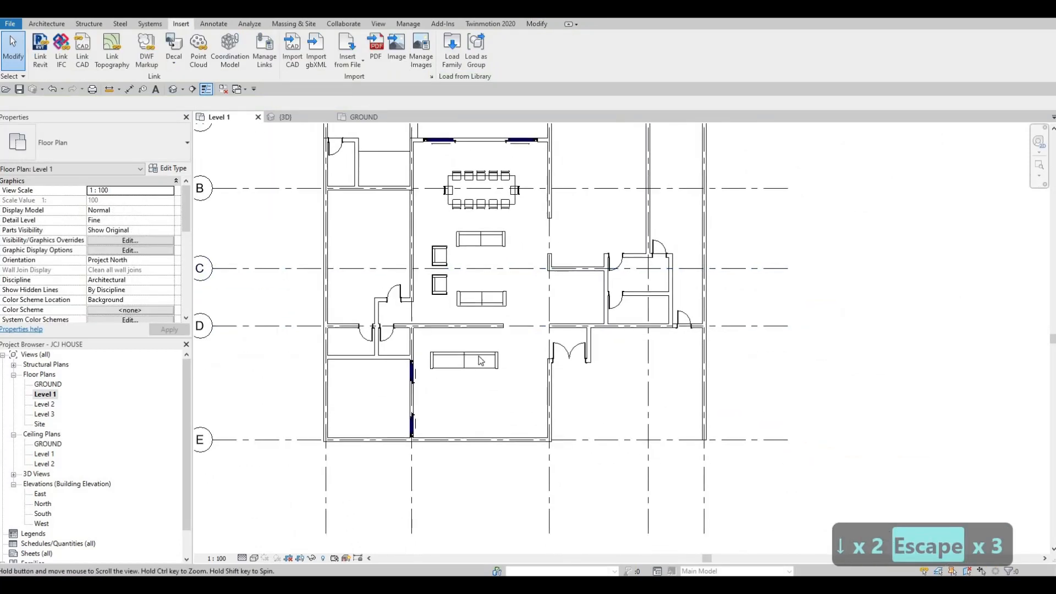
{"action": "scroll", "coordinate": [477, 355], "scroll_direction": "up", "scroll_amount": 2}
{"action": "left_click", "coordinate": [451, 51]}
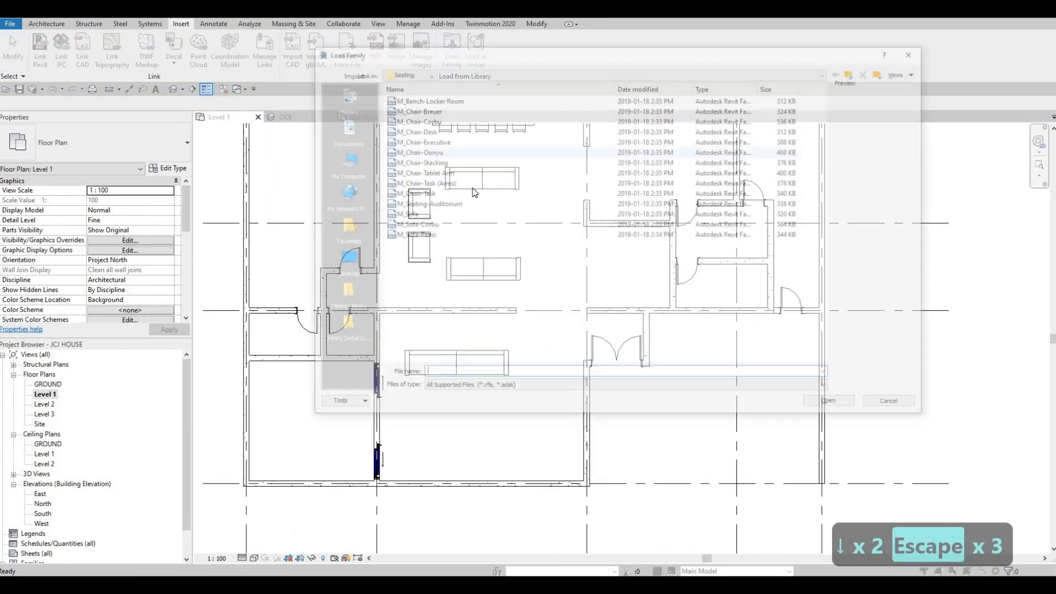
{"action": "left_click", "coordinate": [401, 236]}
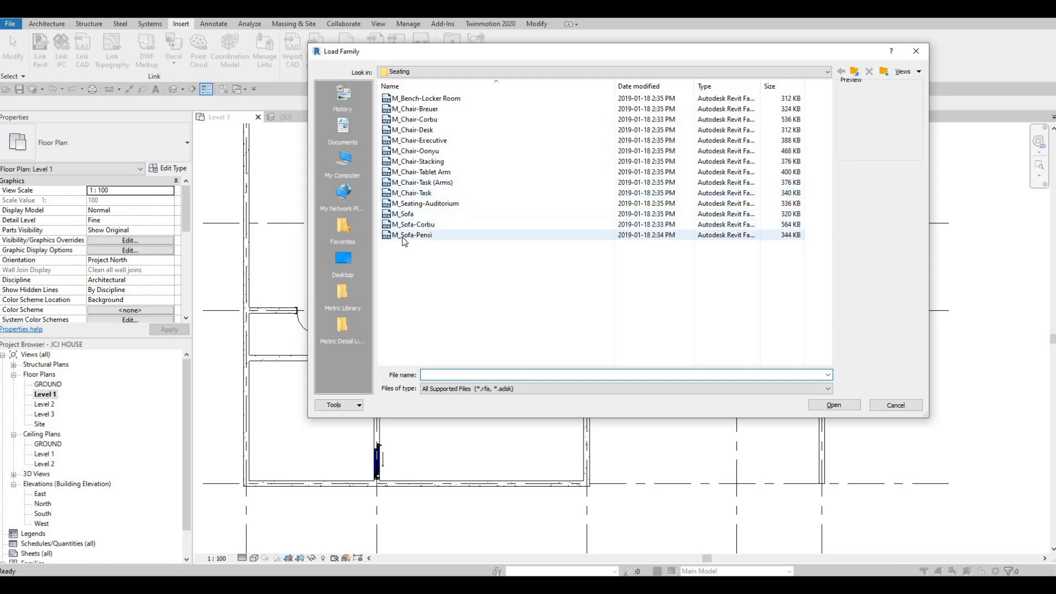
{"action": "key", "text": "Up"}
{"action": "key", "text": "Up"}
{"action": "key", "text": "Up"}
{"action": "key", "text": "Up"}
{"action": "key", "text": "Up"}
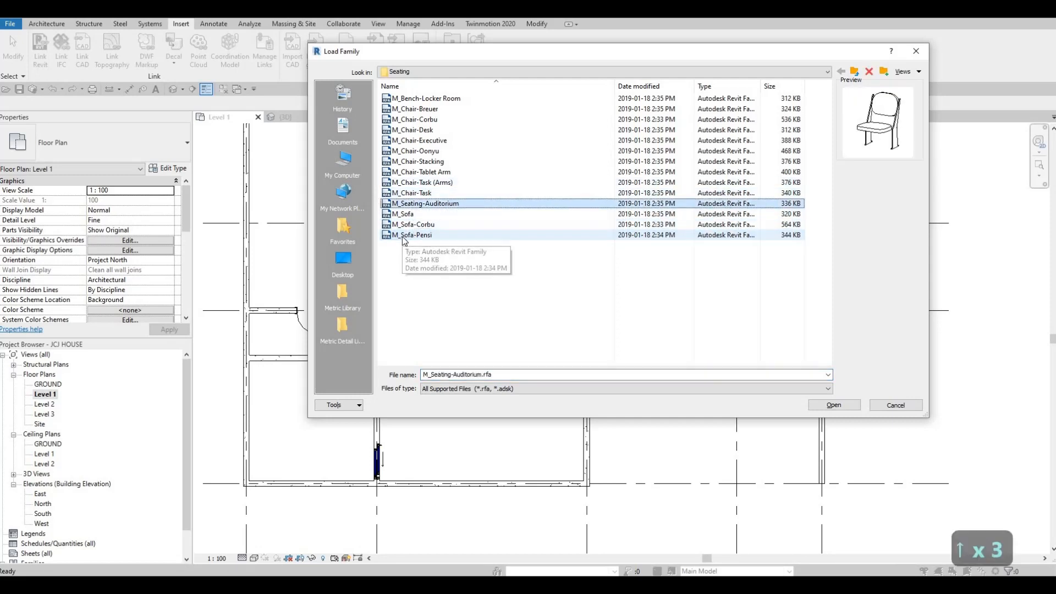
{"action": "key", "text": "Up"}
{"action": "key", "text": "Up"}
{"action": "key", "text": "Up"}
{"action": "key", "text": "Up"}
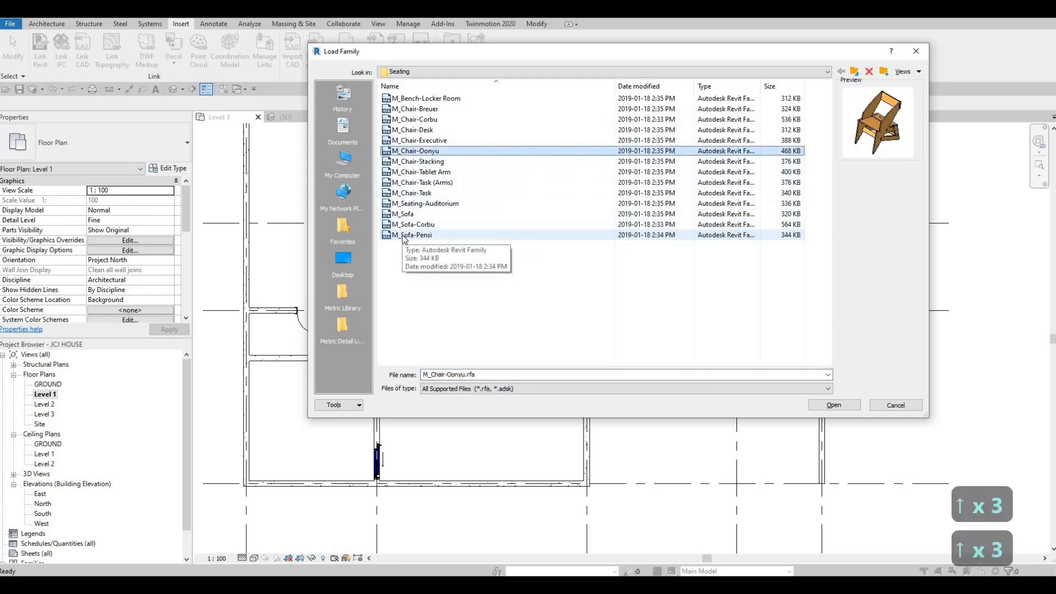
{"action": "key", "text": "Up"}
{"action": "key", "text": "Up"}
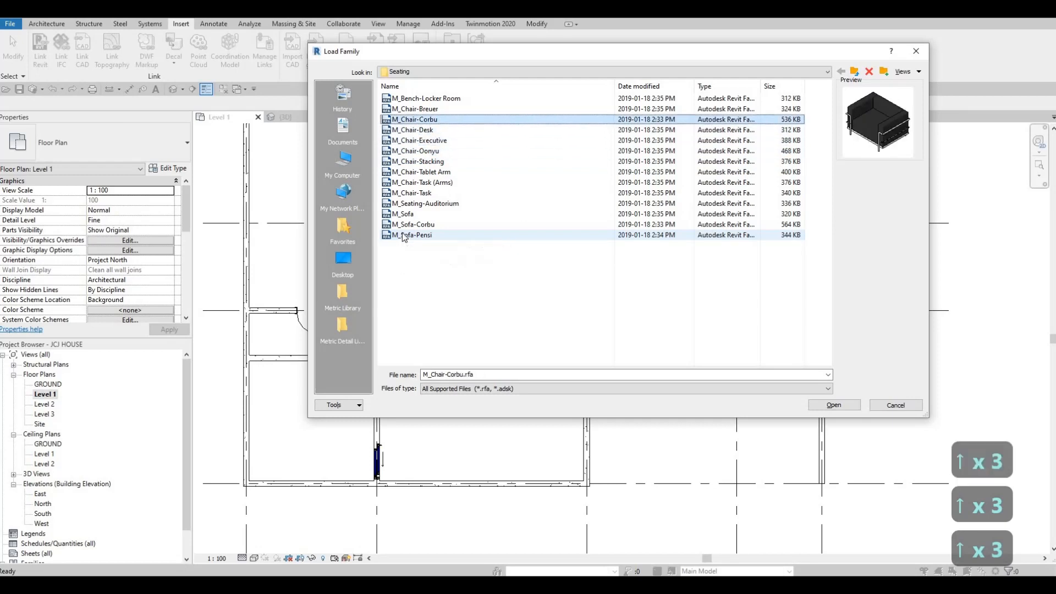
Compare the seating families and load M_Chair-Desk into the project.
{"action": "key", "text": "Down"}
{"action": "key", "text": "Up"}
{"action": "key", "text": "Up"}
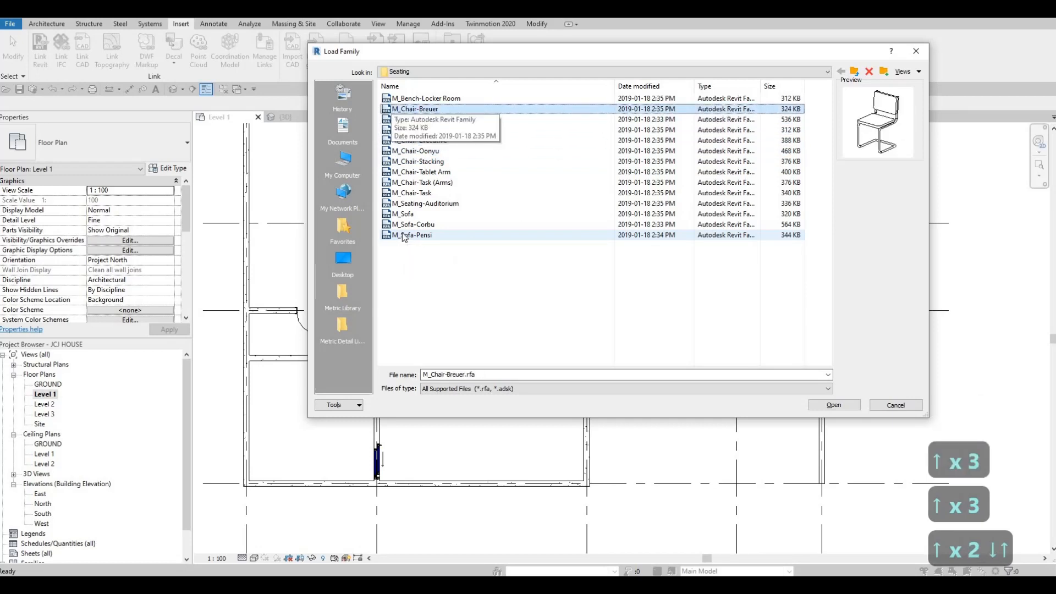
{"action": "key", "text": "Down"}
{"action": "key", "text": "Down"}
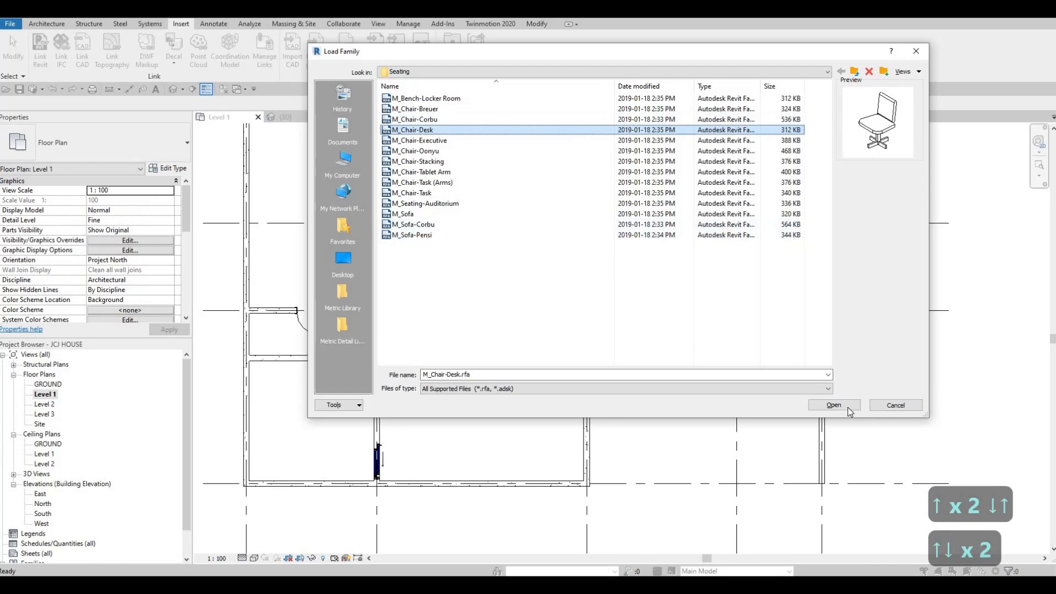
{"action": "left_click", "coordinate": [834, 405]}
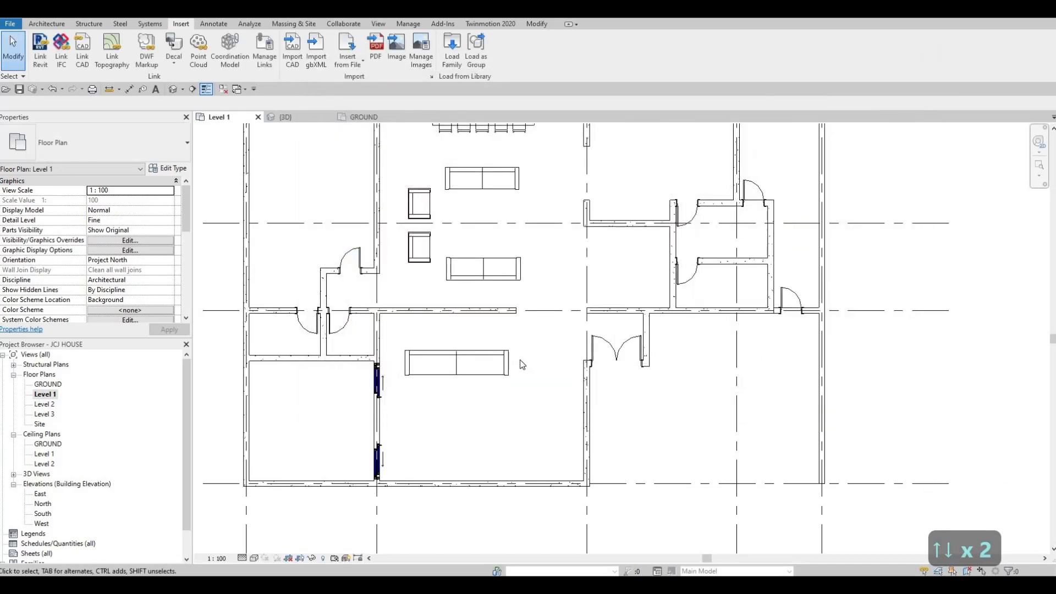
Place two desk chairs one above the other on the east side of the lower living room, facing the sofa area.
{"action": "key", "text": "c"}
{"action": "key", "text": "m"}
{"action": "scroll", "coordinate": [542, 402], "scroll_direction": "up", "scroll_amount": 1}
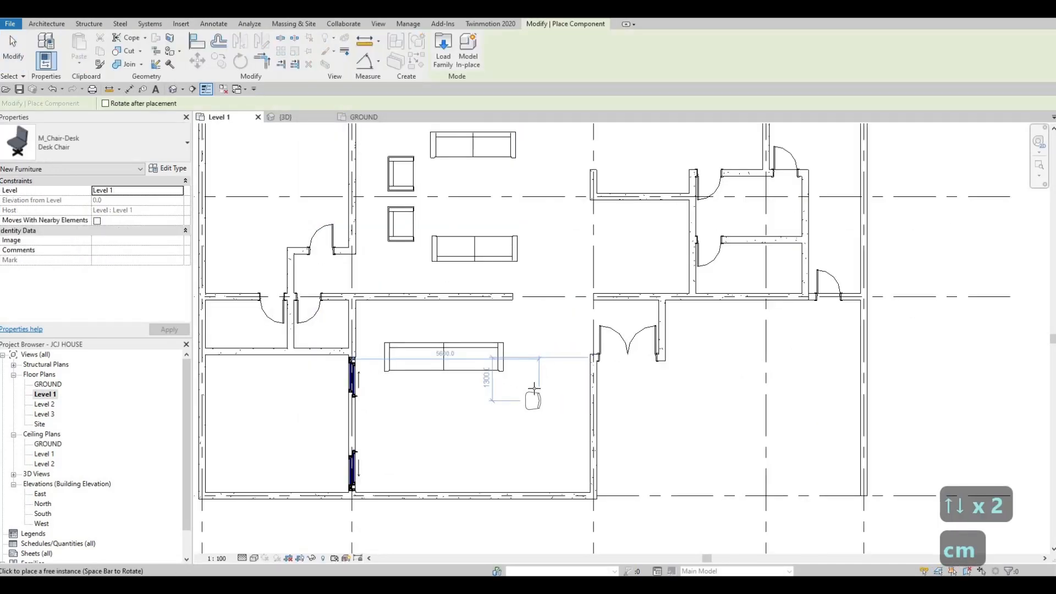
{"action": "key", "text": "space"}
{"action": "key", "text": "space"}
{"action": "key", "text": "space"}
{"action": "key", "text": "space"}
{"action": "key", "text": "space"}
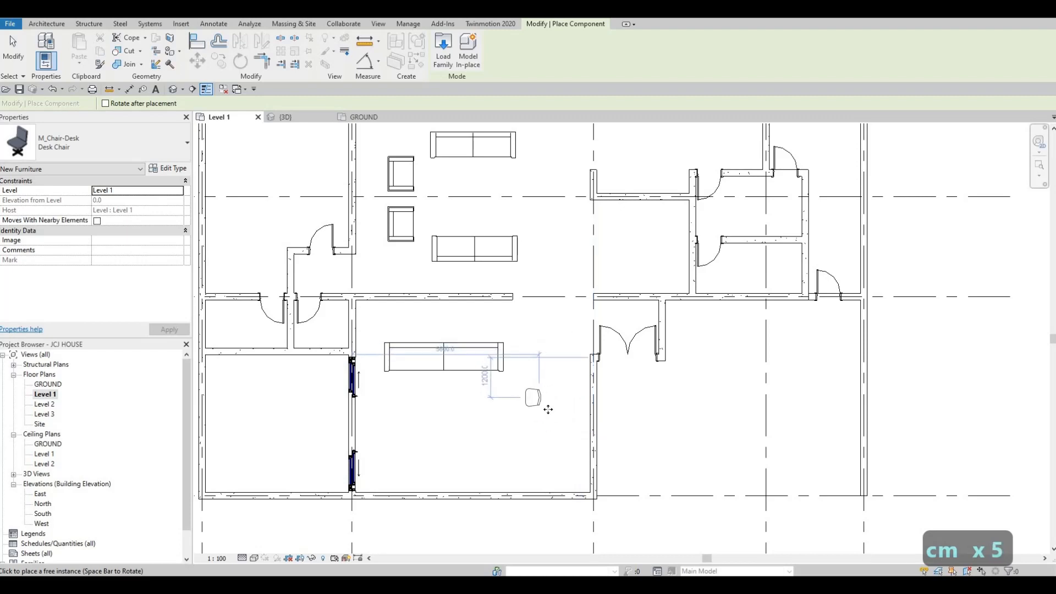
{"action": "left_click", "coordinate": [544, 440]}
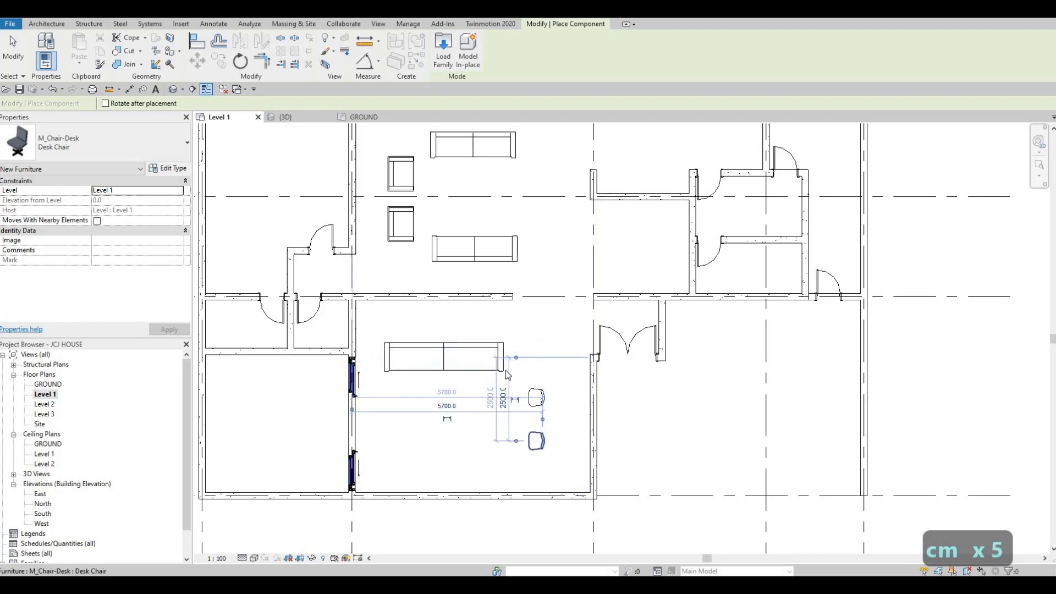
{"action": "key", "text": "Escape"}
{"action": "key", "text": "Escape"}
Nudge the long sofa in the lower living room six increments right and four increments down.
{"action": "left_click", "coordinate": [505, 370]}
{"action": "key", "text": "Right"}
{"action": "key", "text": "Right"}
{"action": "key", "text": "Right"}
{"action": "key", "text": "Right"}
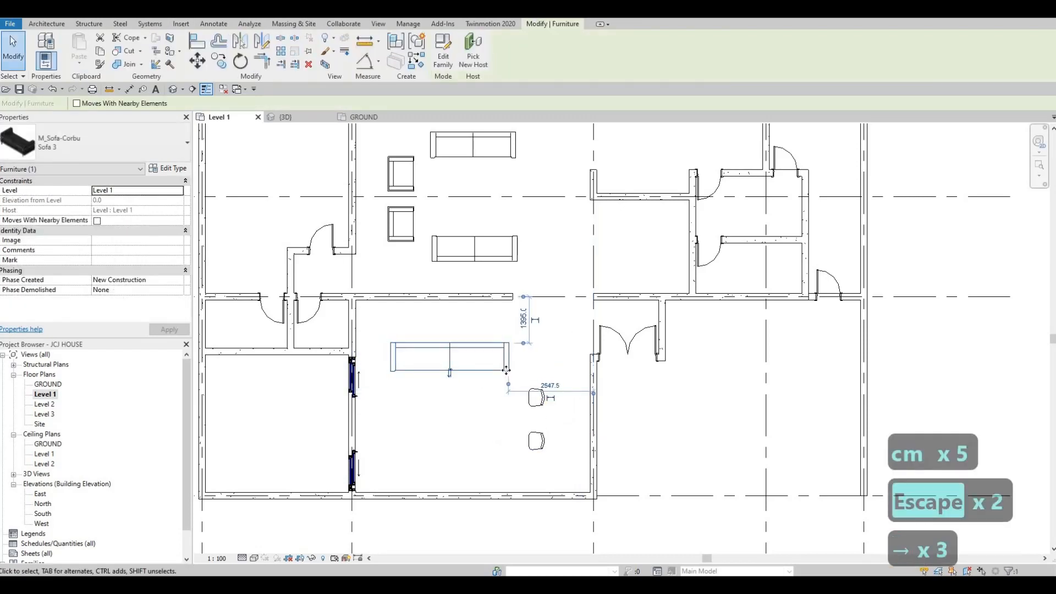
{"action": "key", "text": "Down"}
{"action": "key", "text": "Down"}
{"action": "key", "text": "Down"}
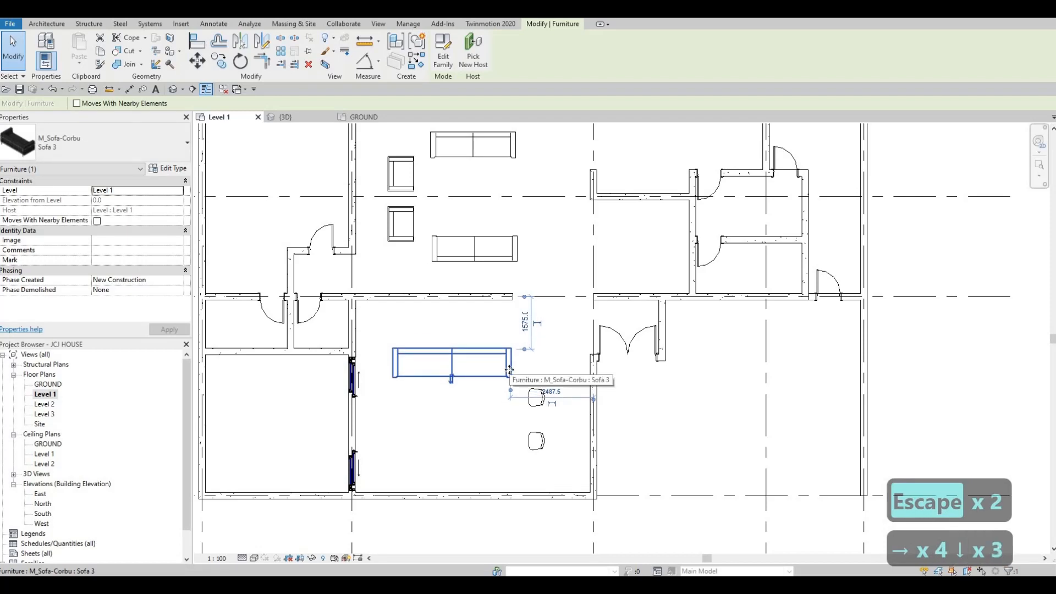
{"action": "key", "text": "Right"}
{"action": "key", "text": "Right"}
{"action": "key", "text": "Down"}
{"action": "key", "text": "Escape"}
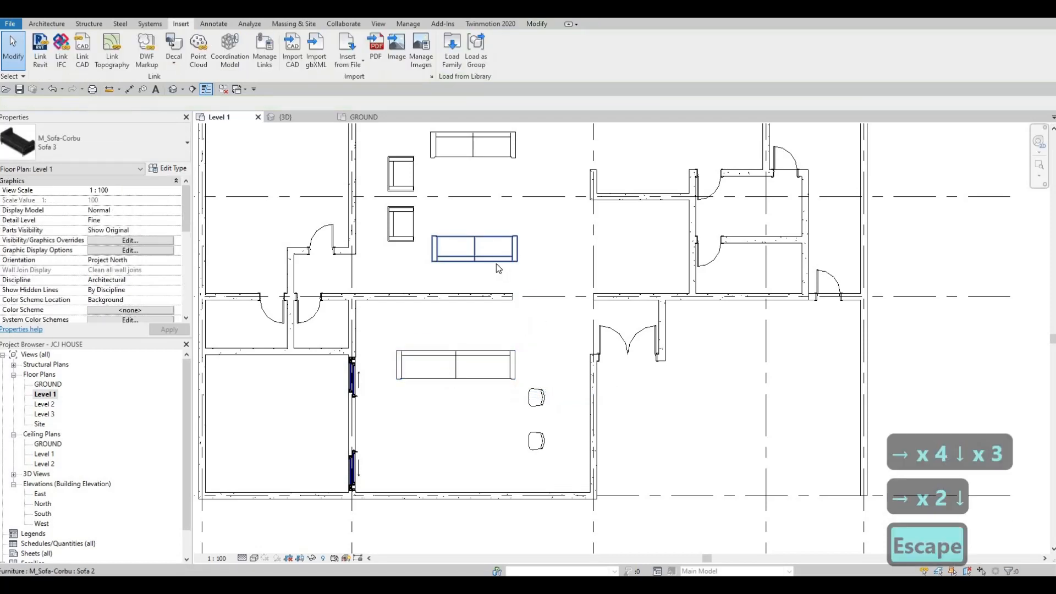
{"action": "key", "text": "Escape"}
Create a similar M_Sofa-Corbu Sofa 2, turned vertically, near the lower room's west wall, about 1100 mm from it.
{"action": "left_click", "coordinate": [496, 263]}
{"action": "key", "text": "c"}
{"action": "key", "text": "s"}
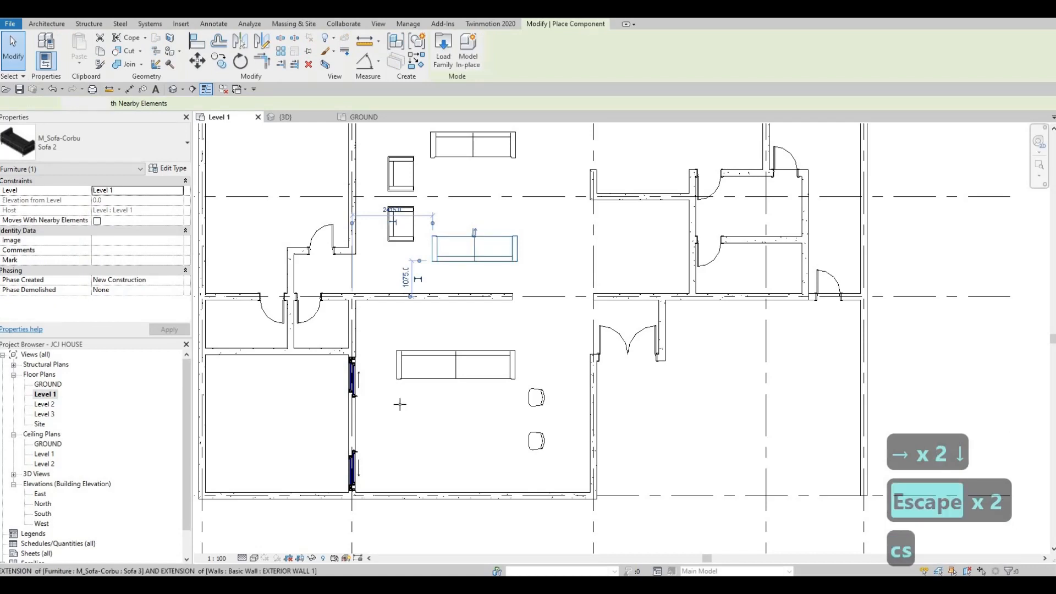
{"action": "key", "text": "c"}
{"action": "key", "text": "s"}
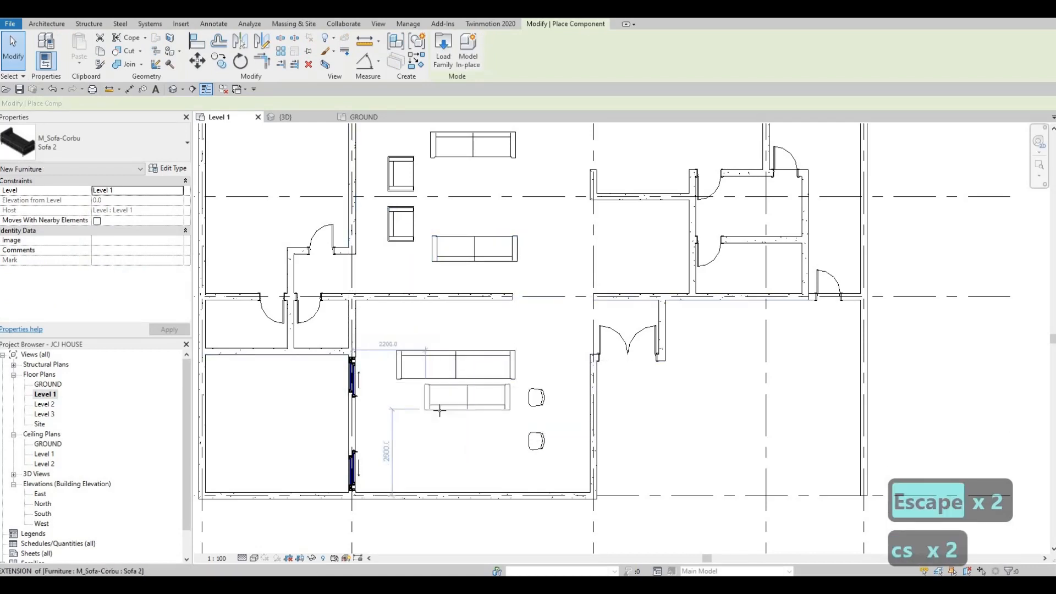
{"action": "key", "text": "c"}
{"action": "key", "text": "s"}
{"action": "key", "text": "c"}
{"action": "key", "text": "s"}
{"action": "key", "text": "c"}
{"action": "key", "text": "s"}
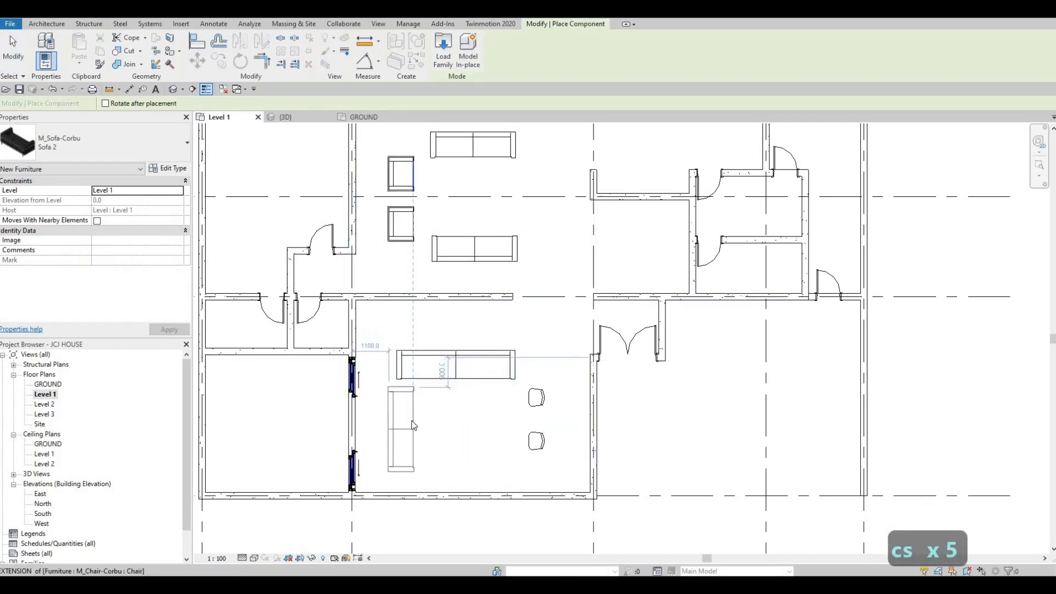
{"action": "left_click", "coordinate": [412, 421]}
{"action": "key", "text": "Escape"}
{"action": "key", "text": "Escape"}
{"action": "key", "text": "Escape"}
Change the new vertical sofa's type to M_Sofa-Corbu Sofa.
{"action": "left_click", "coordinate": [404, 429]}
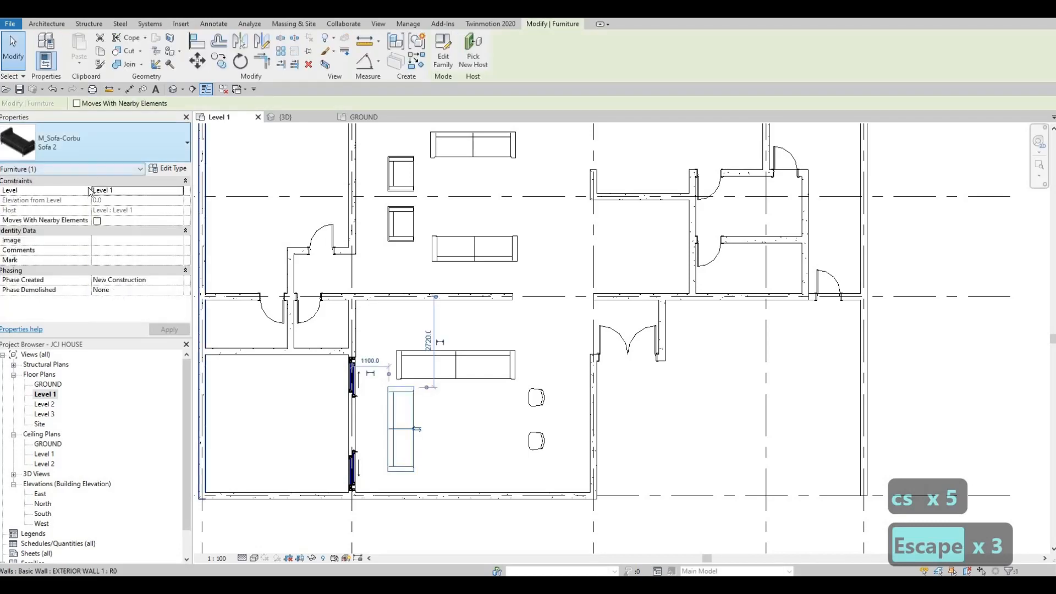
{"action": "left_click", "coordinate": [93, 142]}
{"action": "left_click", "coordinate": [66, 215]}
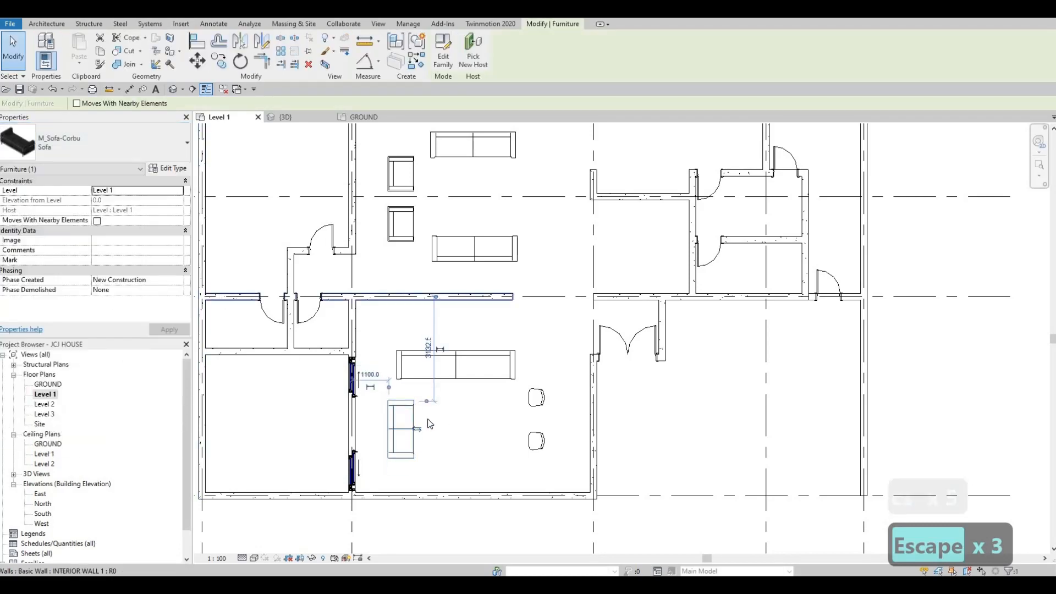
{"action": "key", "text": "Escape"}
{"action": "key", "text": "Escape"}
Nudge the vertical sofa up toward the long sofa and slightly to the right.
{"action": "left_click", "coordinate": [414, 424]}
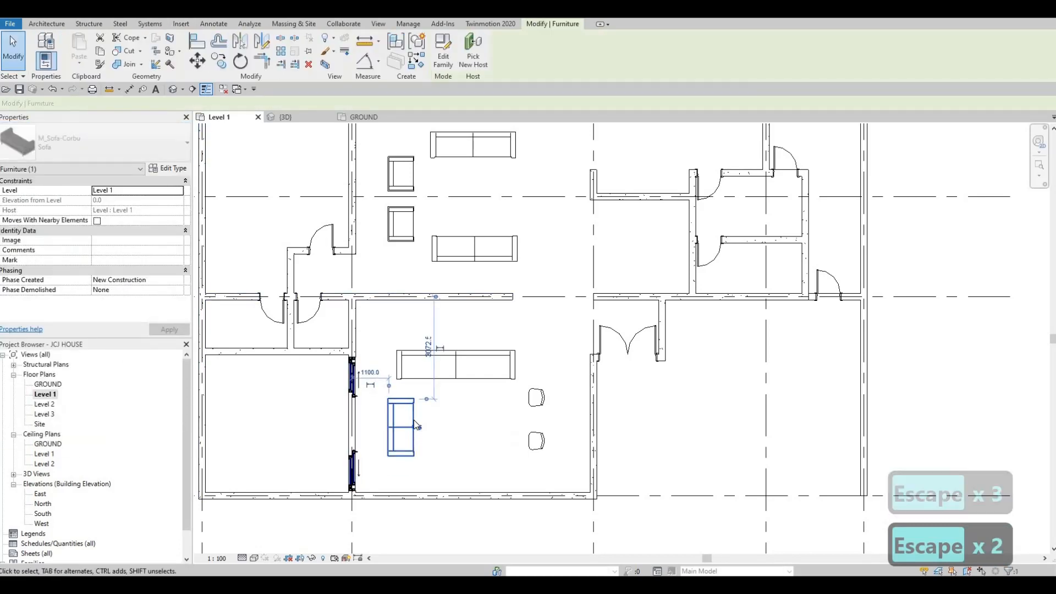
{"action": "key", "text": "Up"}
{"action": "key", "text": "Up"}
{"action": "key", "text": "Up"}
{"action": "key", "text": "Right"}
{"action": "key", "text": "Right"}
{"action": "key", "text": "Up"}
{"action": "key", "text": "Up"}
{"action": "key", "text": "Return"}
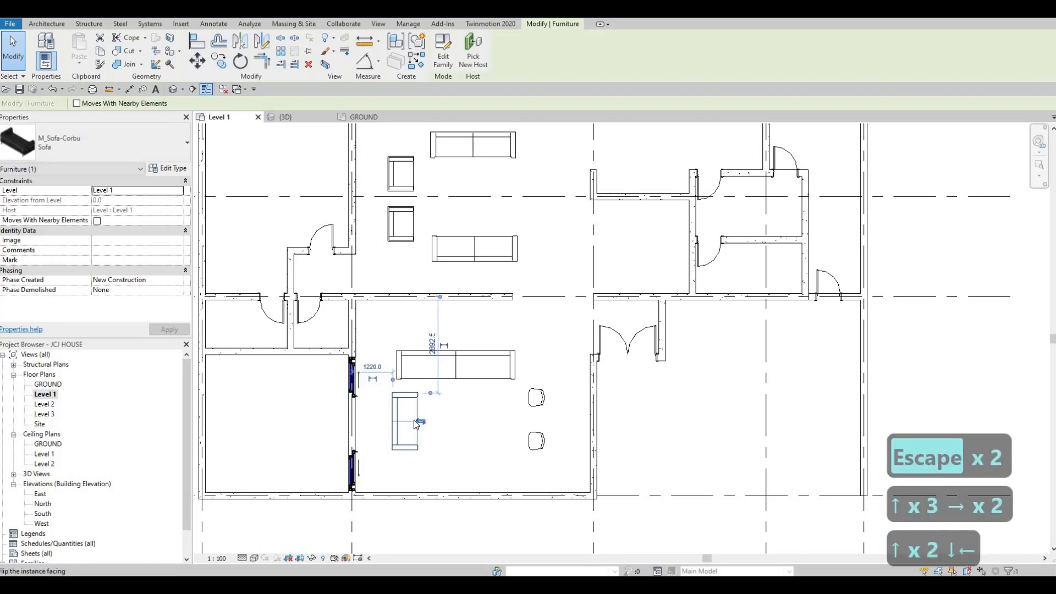
{"action": "key", "text": "Escape"}
{"action": "key", "text": "Escape"}
Nudge the long sofa six increments up and one to the right, away from the vertical sofa.
{"action": "left_click", "coordinate": [424, 363]}
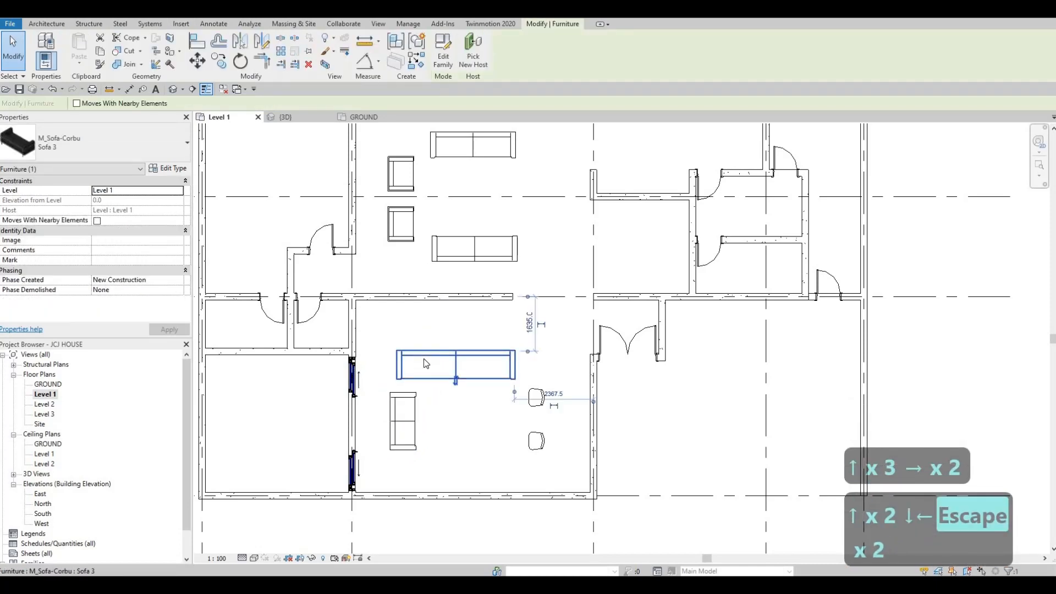
{"action": "key", "text": "Up"}
{"action": "key", "text": "Up"}
{"action": "key", "text": "Up"}
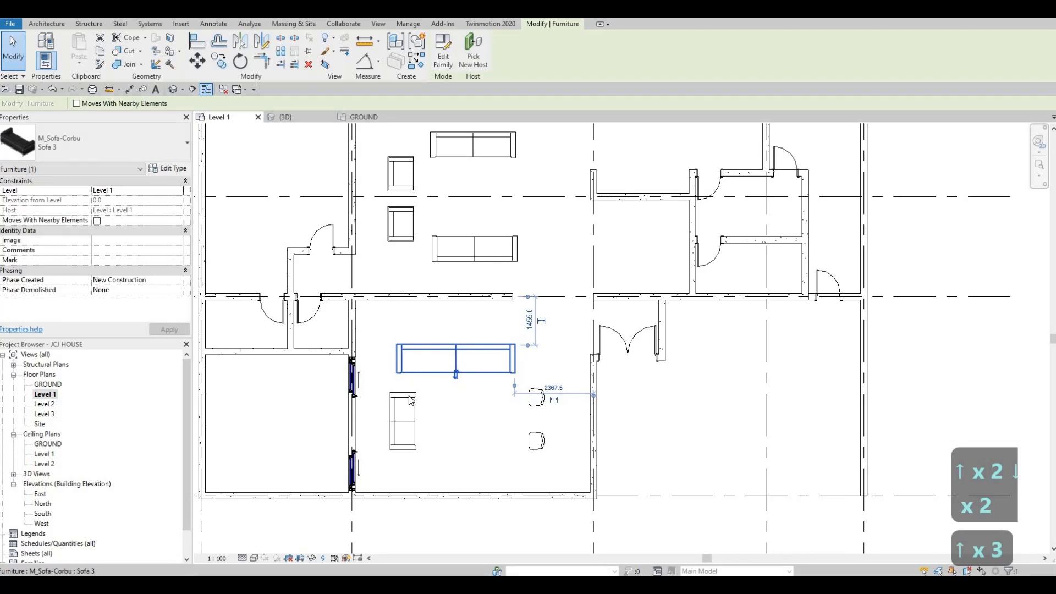
{"action": "key", "text": "Escape"}
{"action": "left_click", "coordinate": [432, 374]}
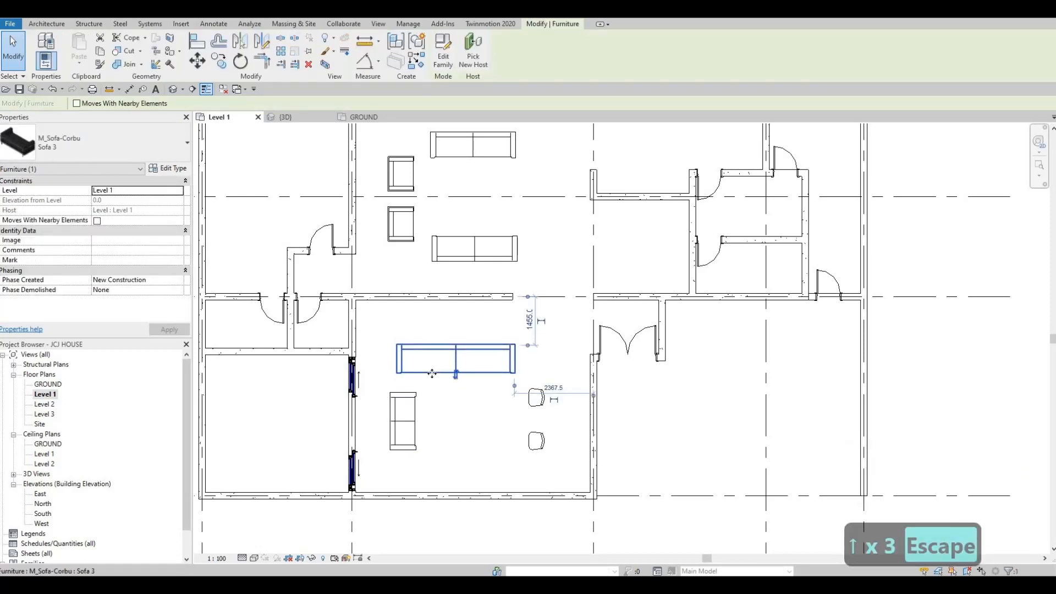
{"action": "key", "text": "Right"}
{"action": "key", "text": "Up"}
{"action": "key", "text": "Up"}
{"action": "key", "text": "Up"}
{"action": "key", "text": "Escape"}
{"action": "key", "text": "Escape"}
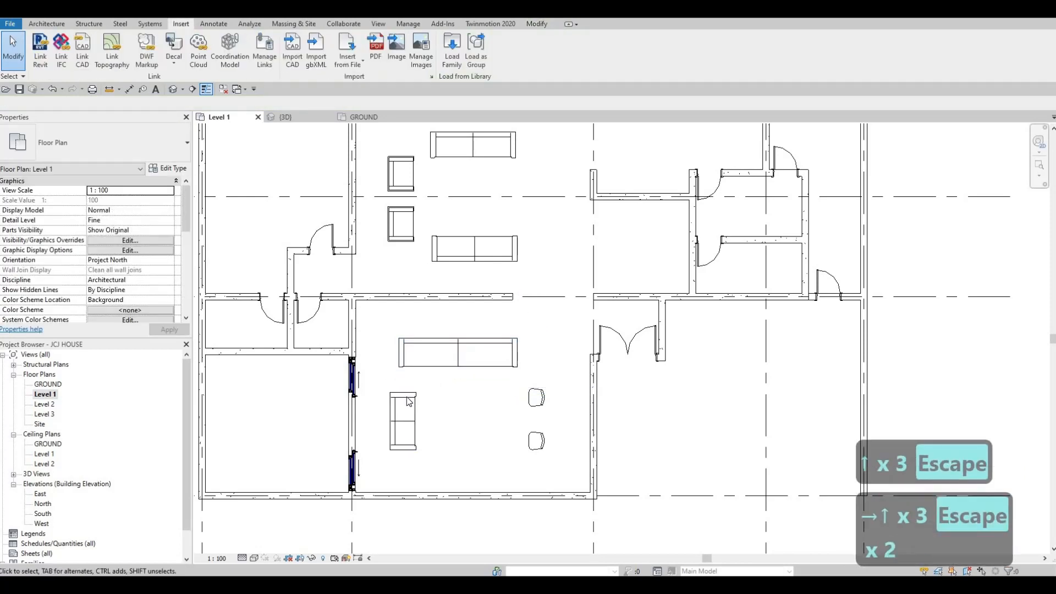
Nudge the vertical sofa two increments left, closer to the west wall.
{"action": "left_click", "coordinate": [407, 395]}
{"action": "key", "text": "Left"}
{"action": "key", "text": "Left"}
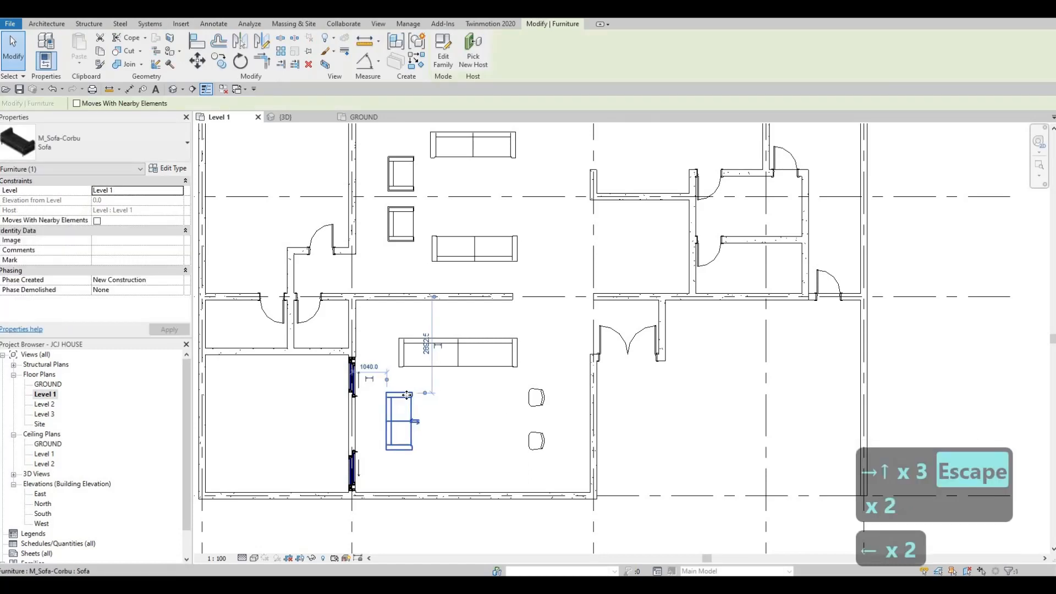
{"action": "key", "text": "Escape"}
{"action": "key", "text": "Escape"}
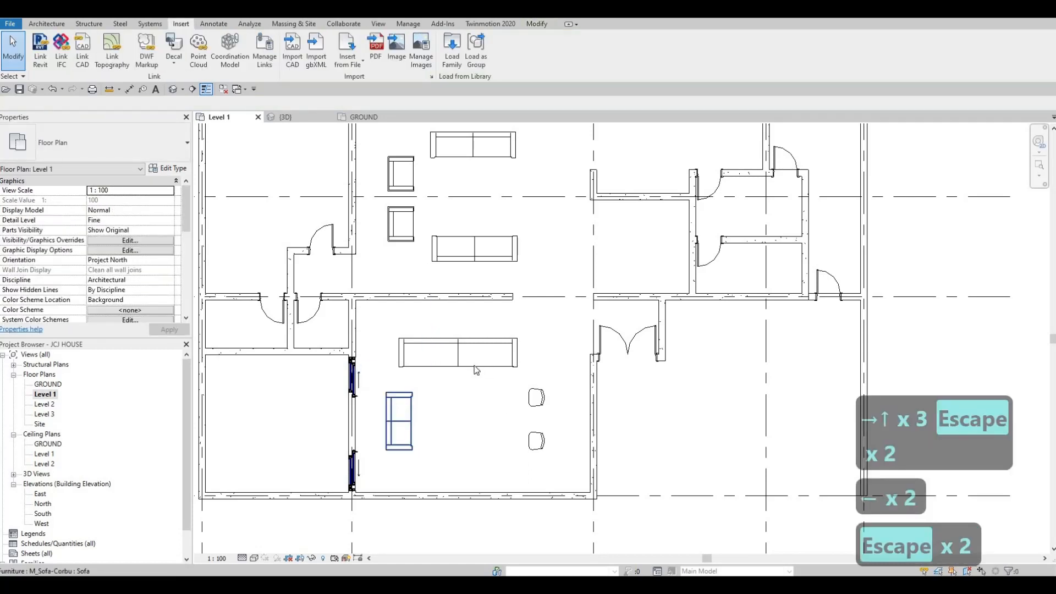
Nudge the long sofa one more increment to the right and clear the selection.
{"action": "scroll", "coordinate": [490, 362], "scroll_direction": "down", "scroll_amount": 2}
{"action": "key", "text": "Escape"}
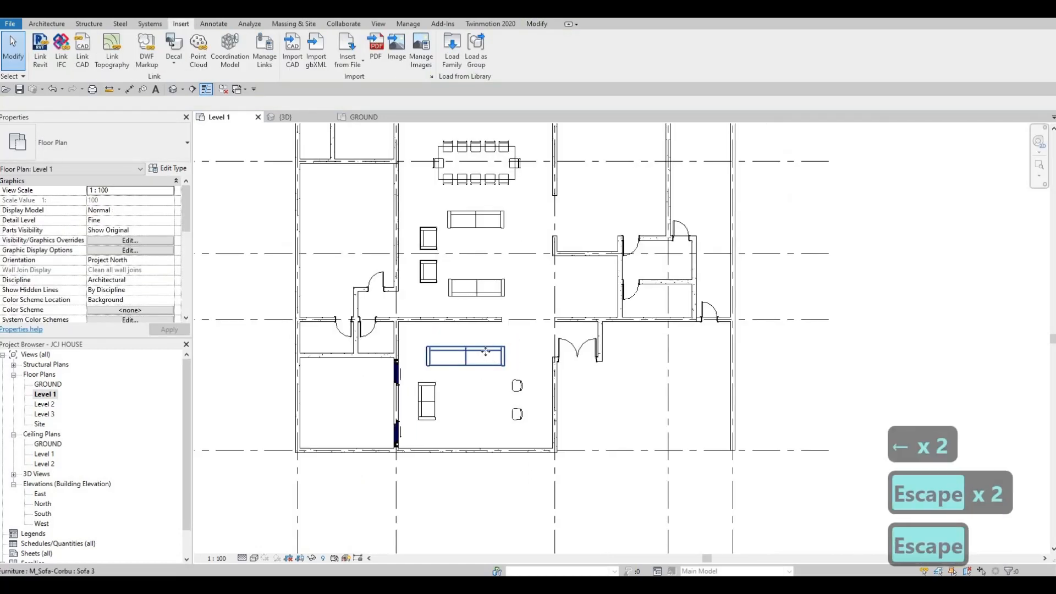
{"action": "left_click", "coordinate": [485, 358]}
{"action": "key", "text": "Right"}
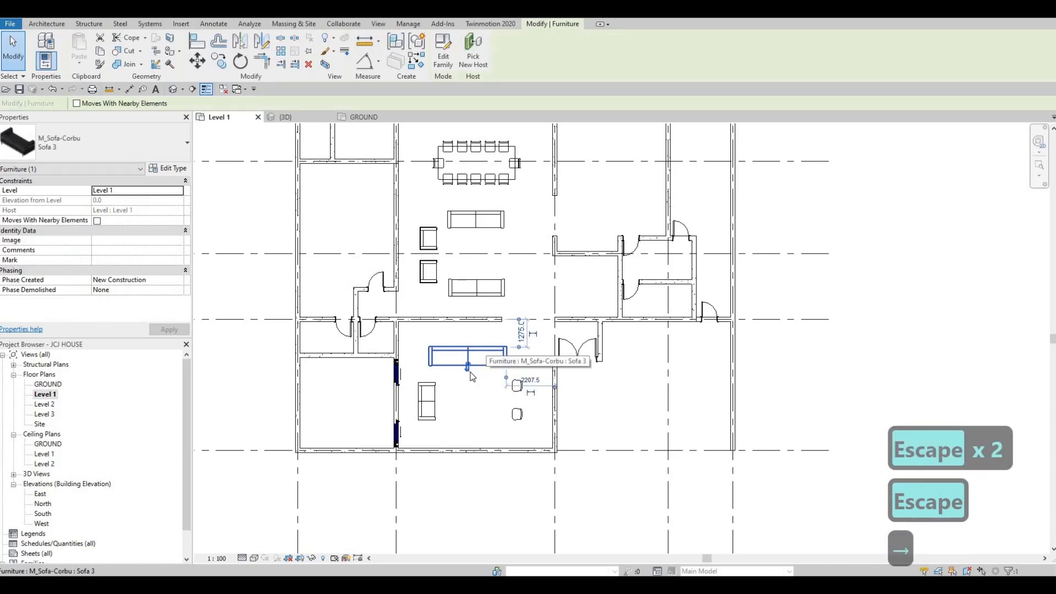
{"action": "key", "text": "Escape"}
{"action": "key", "text": "Escape"}
{"action": "key", "text": "Escape"}
{"action": "key", "text": "Escape"}
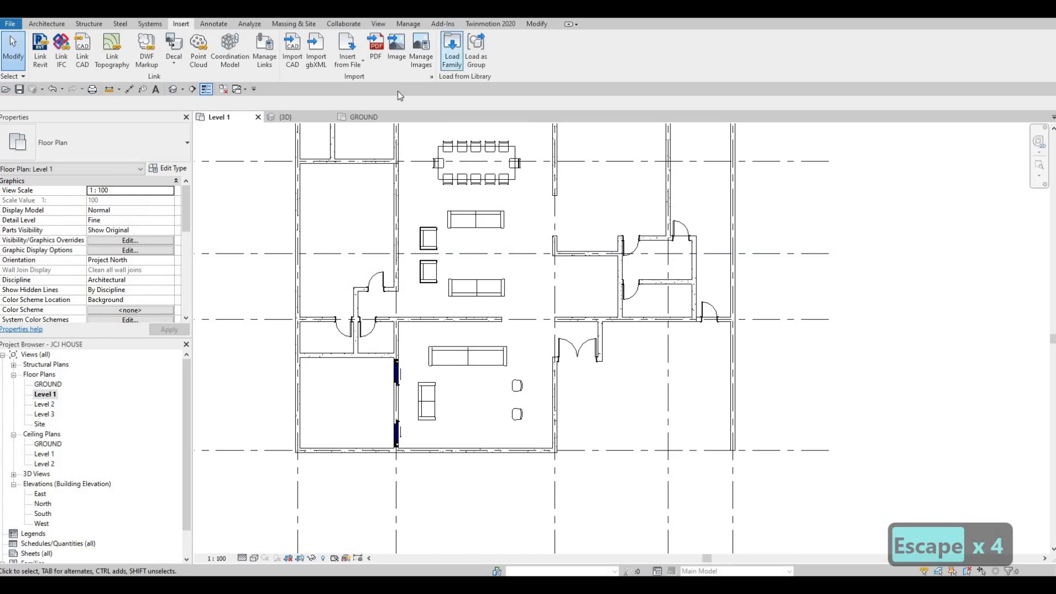
Load the M_Table-Coffee family from the Furniture library's Tables folder.
{"action": "left_click", "coordinate": [452, 51]}
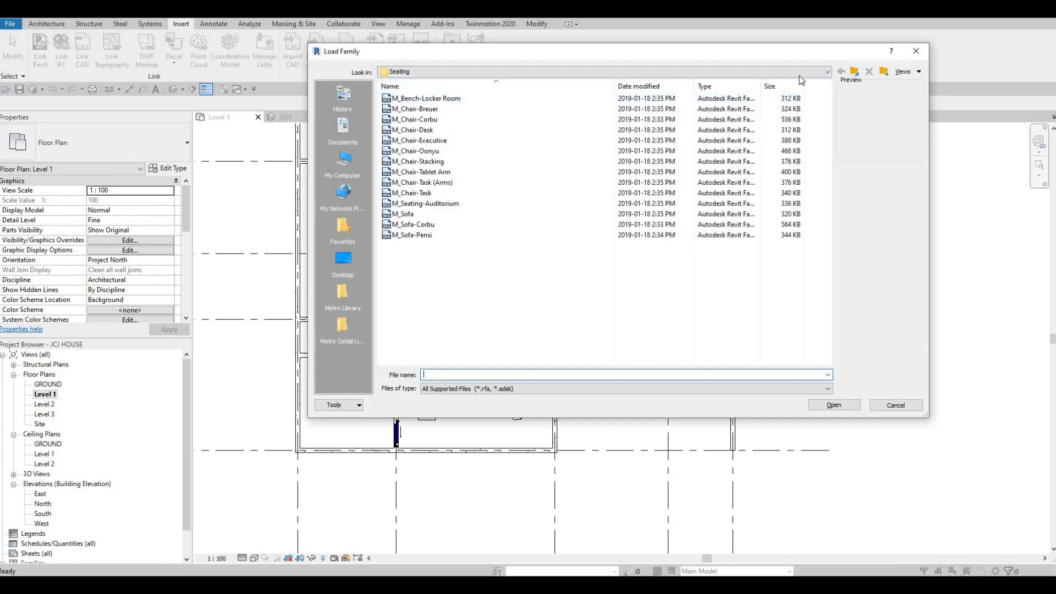
{"action": "key", "text": "BackSpace"}
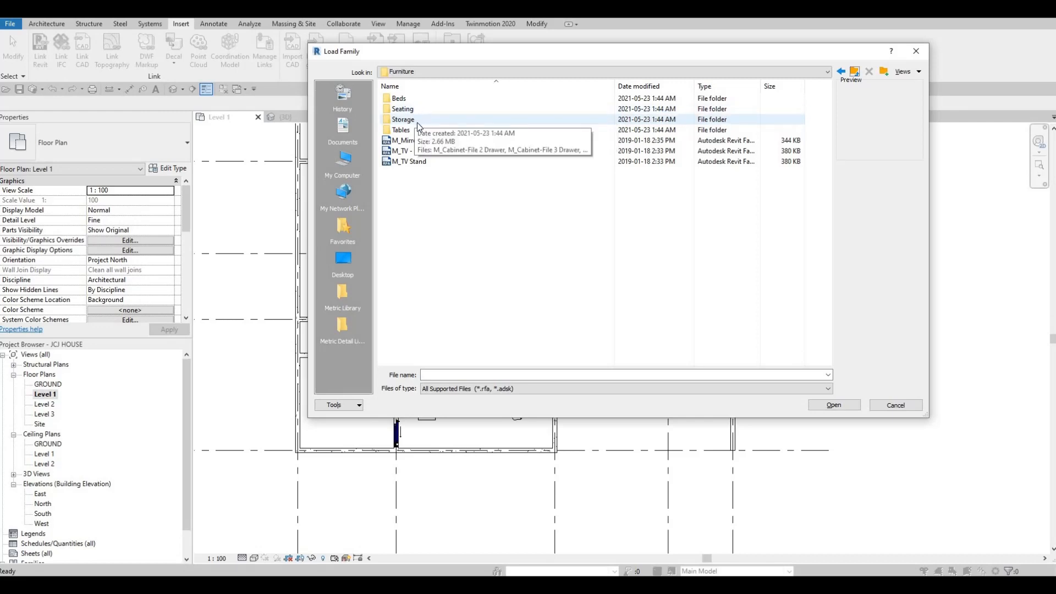
{"action": "double_click", "coordinate": [411, 131]}
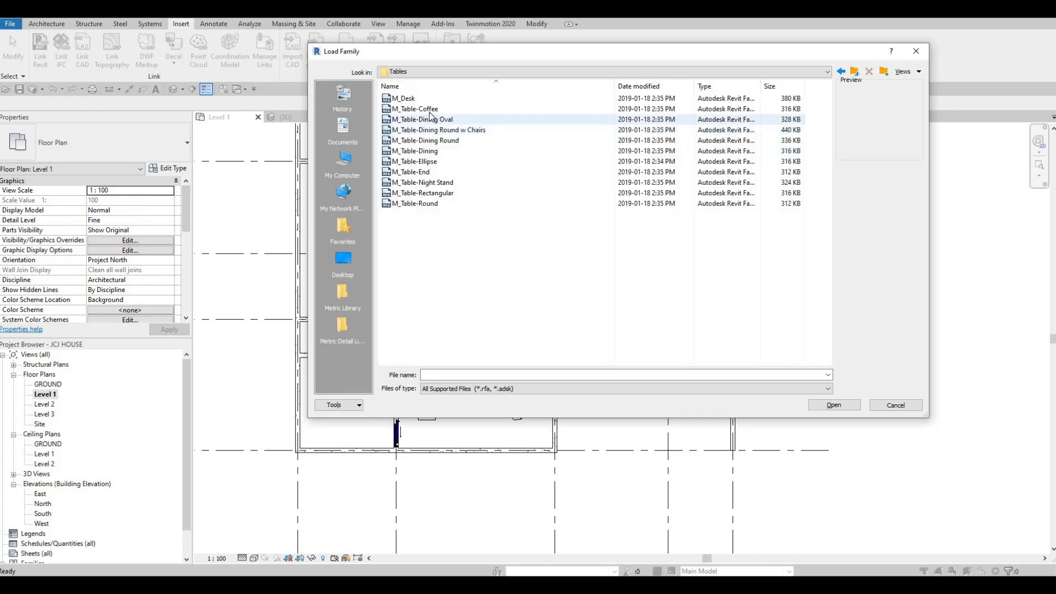
{"action": "left_click", "coordinate": [432, 110]}
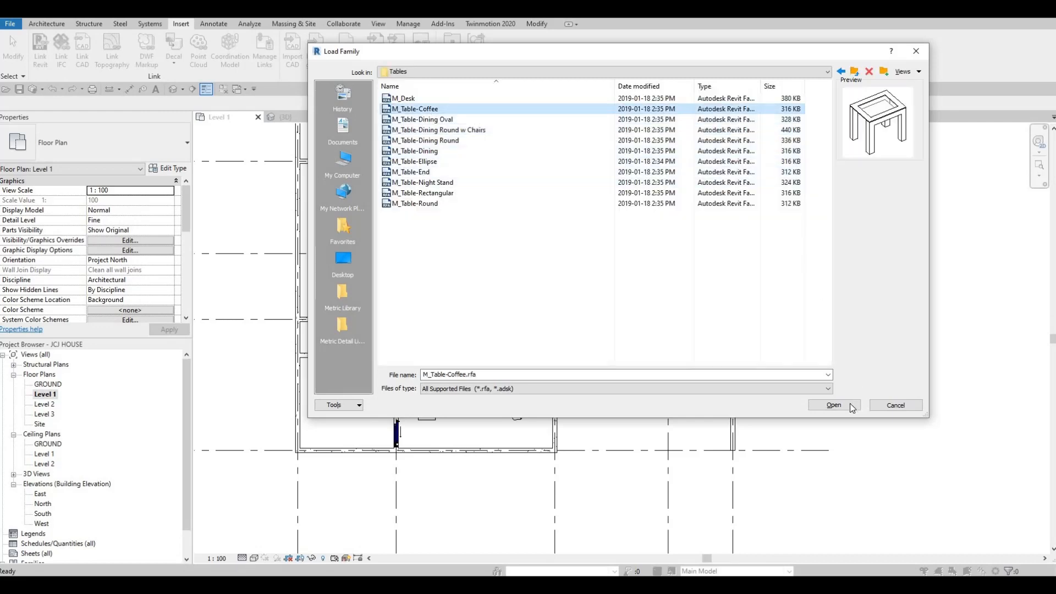
{"action": "key", "text": "Return"}
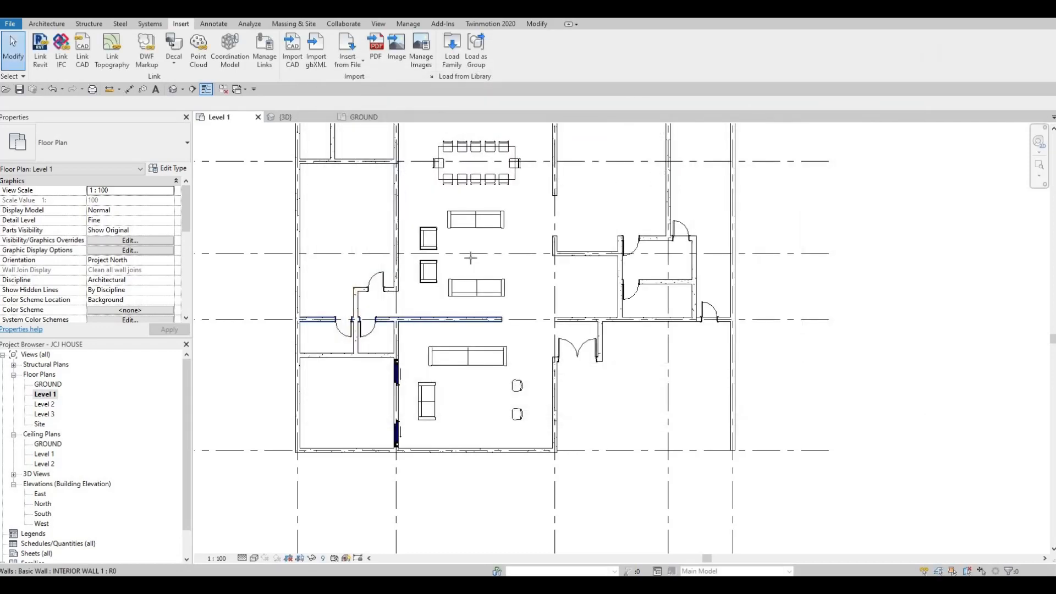
Place a coffee table component between the two facing sofas in the upper living area.
{"action": "key", "text": "m"}
{"action": "scroll", "coordinate": [473, 242], "scroll_direction": "up", "scroll_amount": 3}
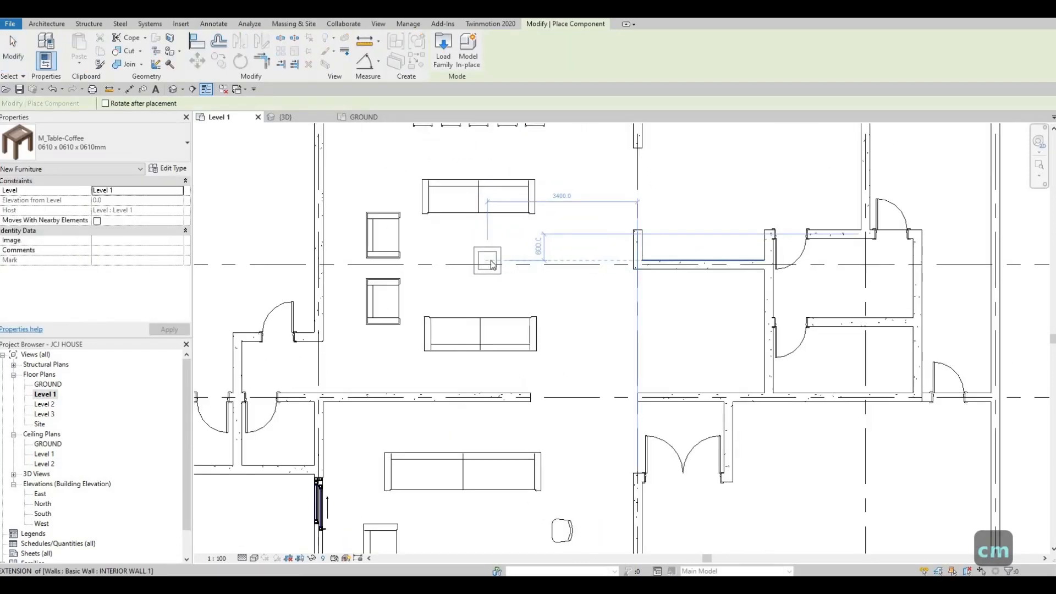
{"action": "key", "text": "Escape"}
{"action": "scroll", "coordinate": [485, 262], "scroll_direction": "up", "scroll_amount": 1}
{"action": "key", "text": "Escape"}
{"action": "key", "text": "Escape"}
Change the coffee table's type to 0915 x 1830 x 0457mm.
{"action": "left_click", "coordinate": [503, 254]}
{"action": "left_click", "coordinate": [113, 138]}
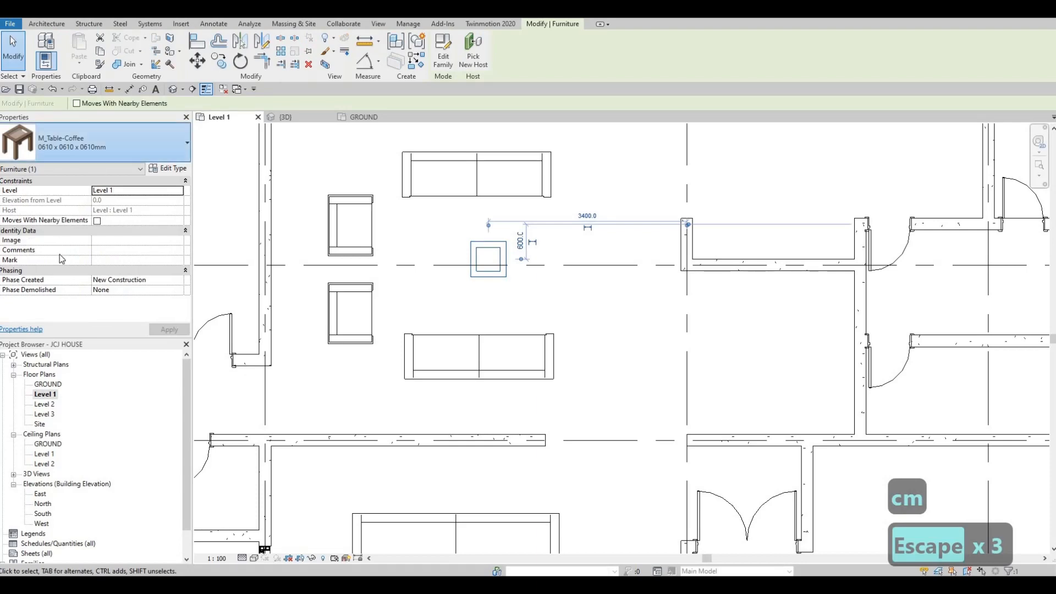
{"action": "left_click", "coordinate": [52, 303]}
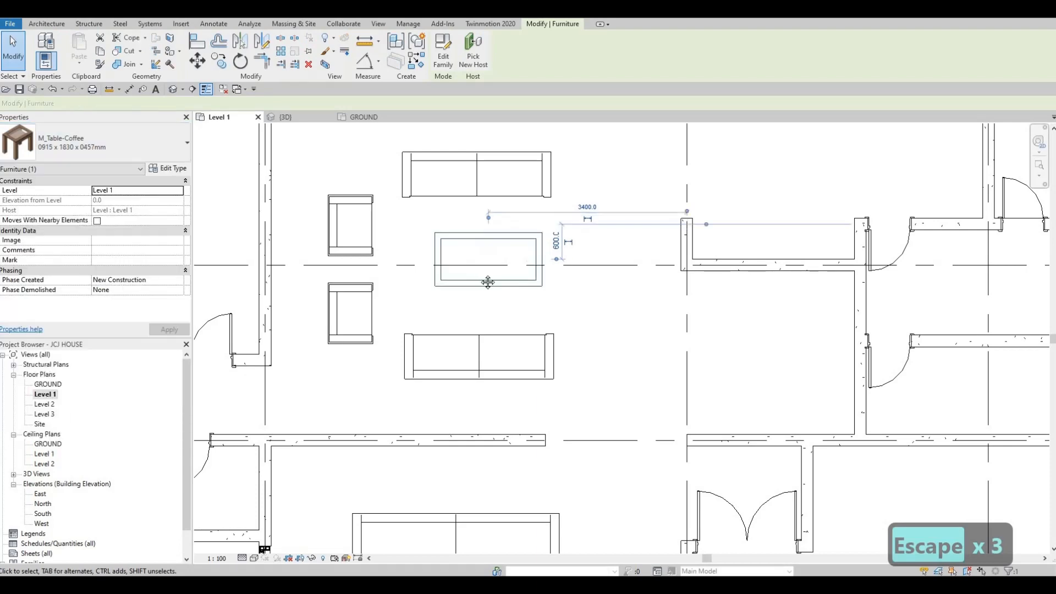
{"action": "scroll", "coordinate": [507, 235], "scroll_direction": "down", "scroll_amount": 2}
{"action": "key", "text": "Escape"}
{"action": "key", "text": "Escape"}
Nudge the coffee table down and left to centre it between the sofas and armchairs.
{"action": "left_click", "coordinate": [508, 232]}
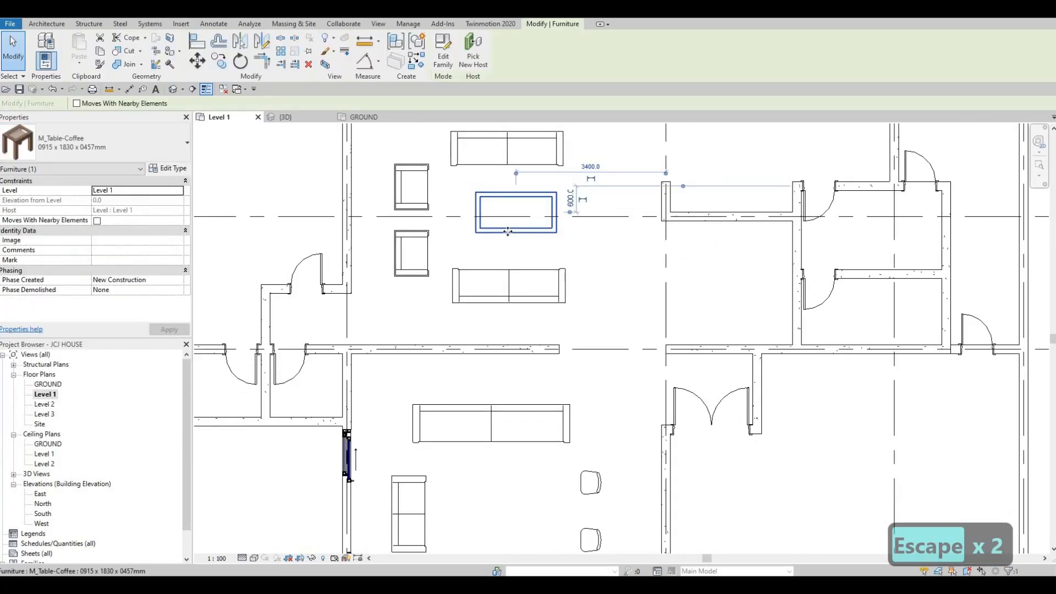
{"action": "key", "text": "Down"}
{"action": "key", "text": "Down"}
{"action": "key", "text": "Down"}
{"action": "key", "text": "Left"}
{"action": "key", "text": "Left"}
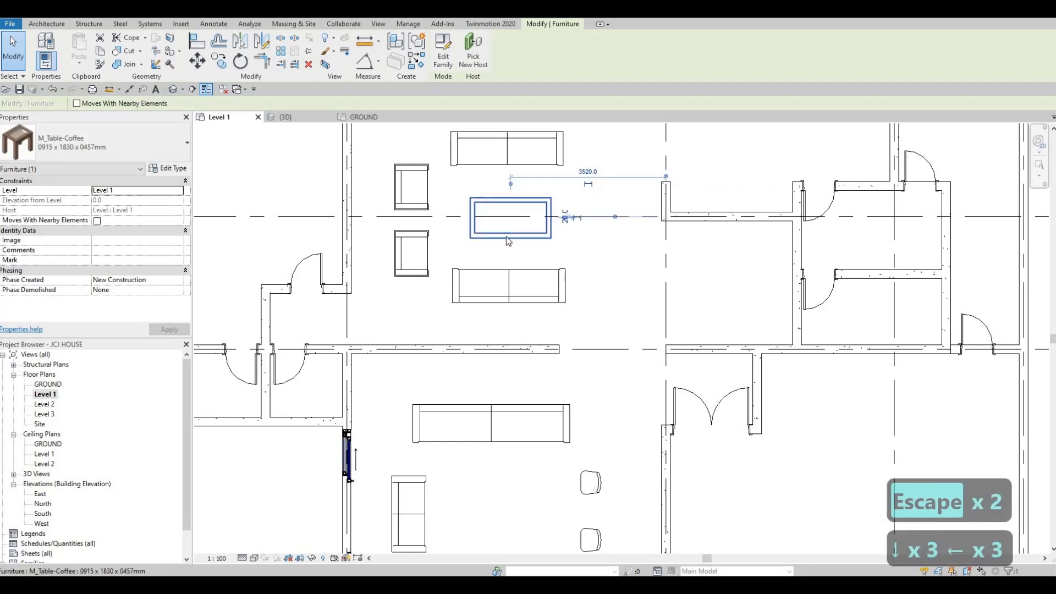
Place a matching 0915 x 1830 x 0457mm coffee table between the sofas and chairs in the lower living area.
{"action": "key", "text": "Escape"}
{"action": "key", "text": "Escape"}
{"action": "key", "text": "c"}
{"action": "key", "text": "s"}
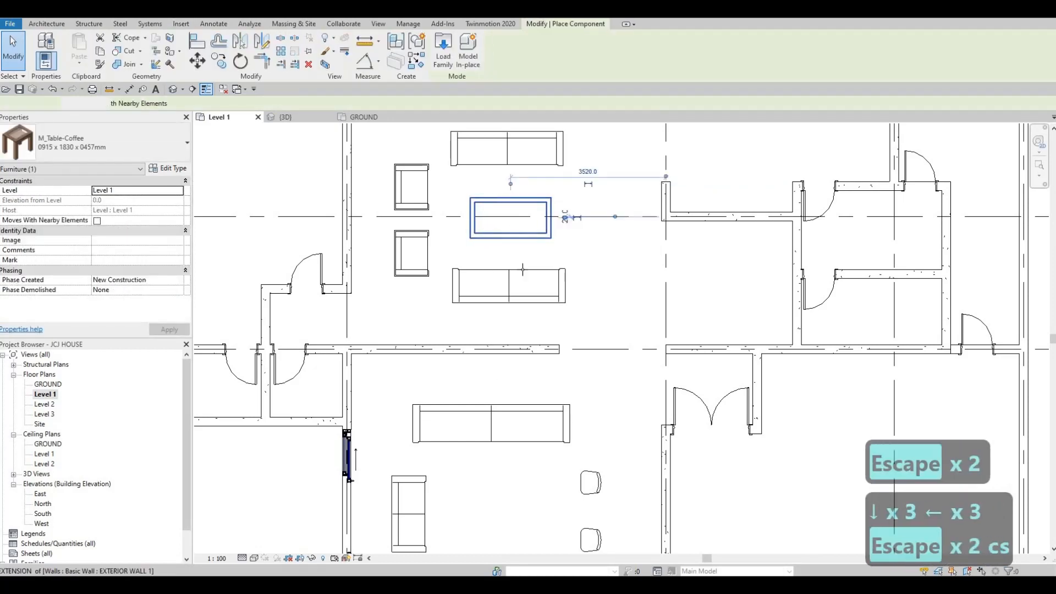
{"action": "middle_click_drag", "start_coordinate": [525, 393], "coordinate": [549, 263]}
{"action": "scroll", "coordinate": [549, 263], "scroll_direction": "down", "scroll_amount": 1}
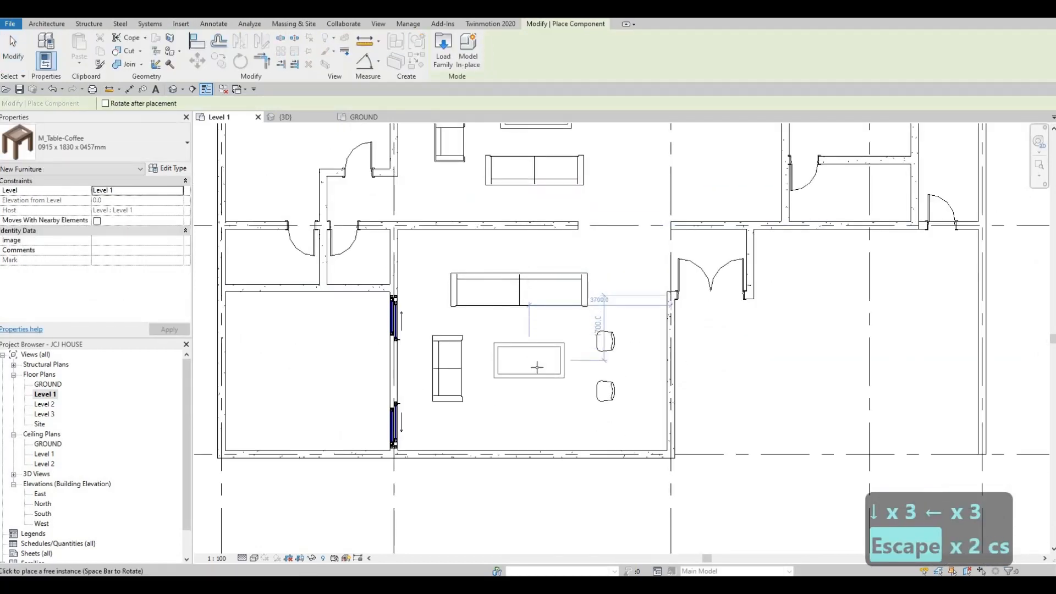
{"action": "key", "text": "Escape"}
{"action": "key", "text": "Escape"}
{"action": "key", "text": "Escape"}
{"action": "scroll", "coordinate": [527, 315], "scroll_direction": "down", "scroll_amount": 2}
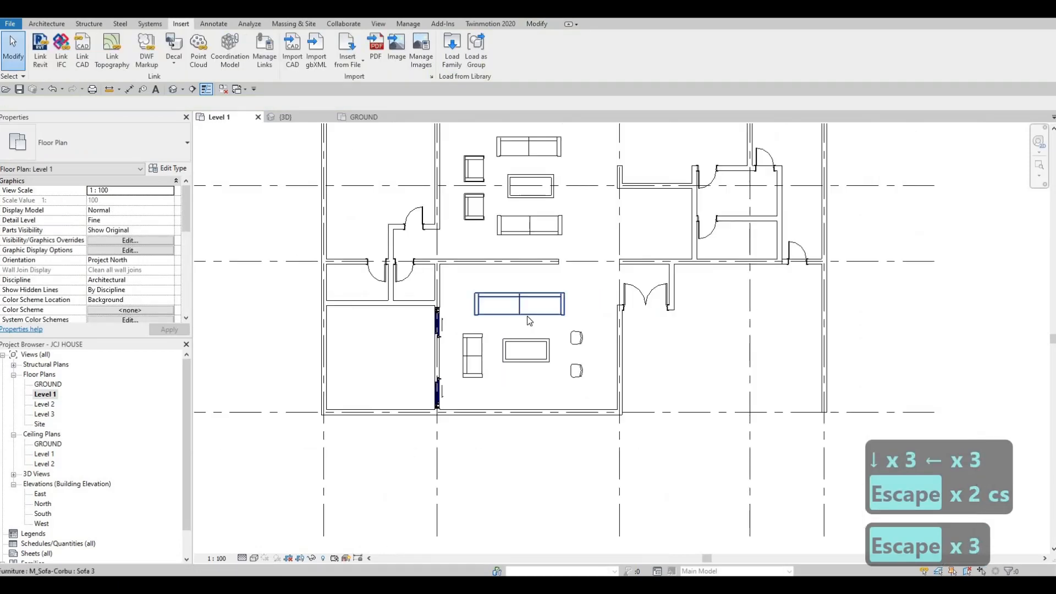
Examine the type properties of the upper living area's coffee table, including its materials and dimensions.
{"action": "left_click", "coordinate": [530, 186]}
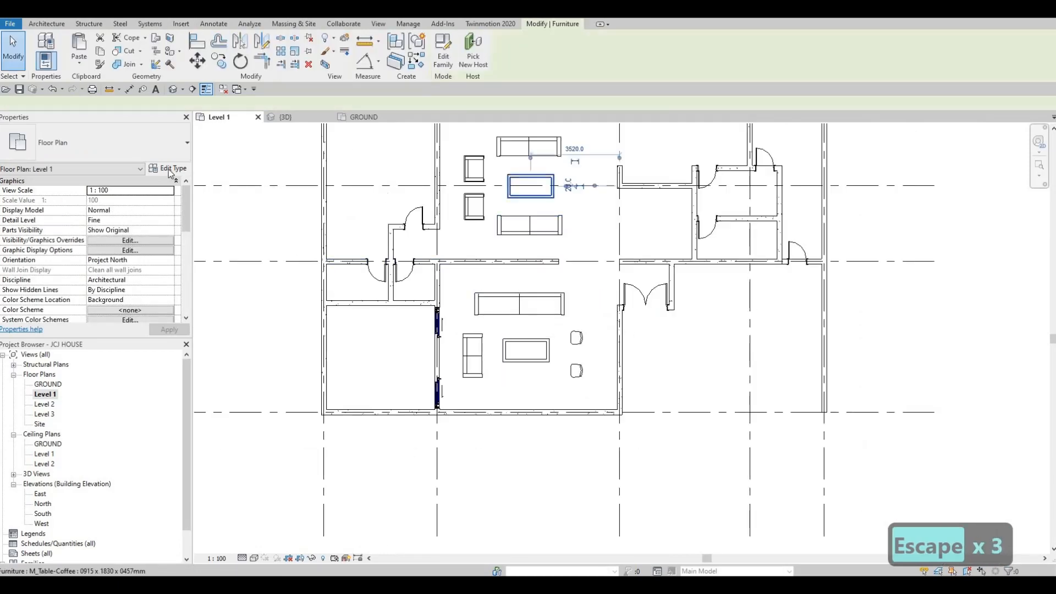
{"action": "left_click", "coordinate": [168, 169]}
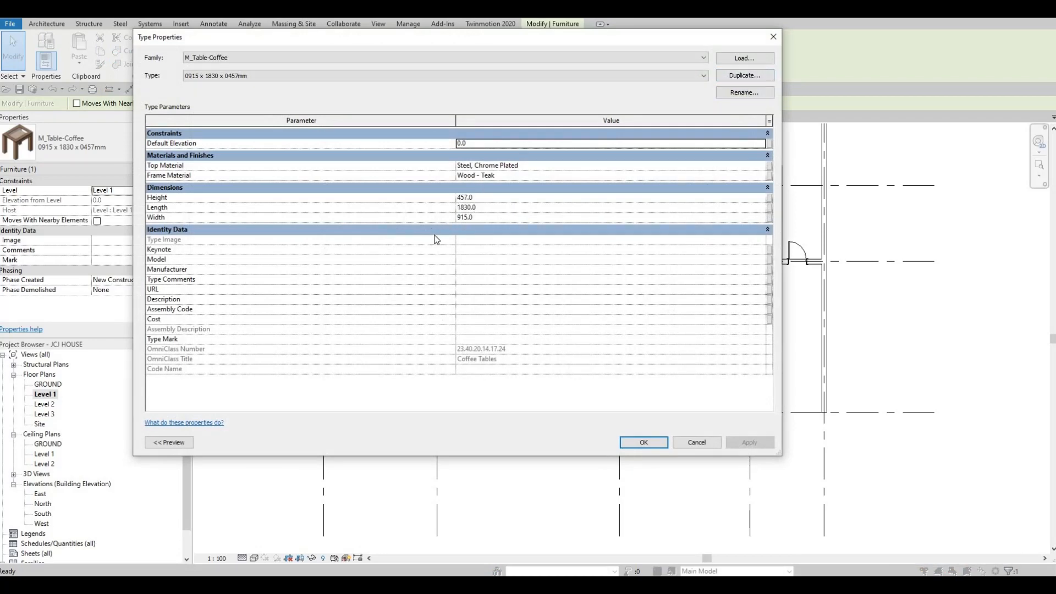
{"action": "key", "text": "Escape"}
{"action": "key", "text": "Escape"}
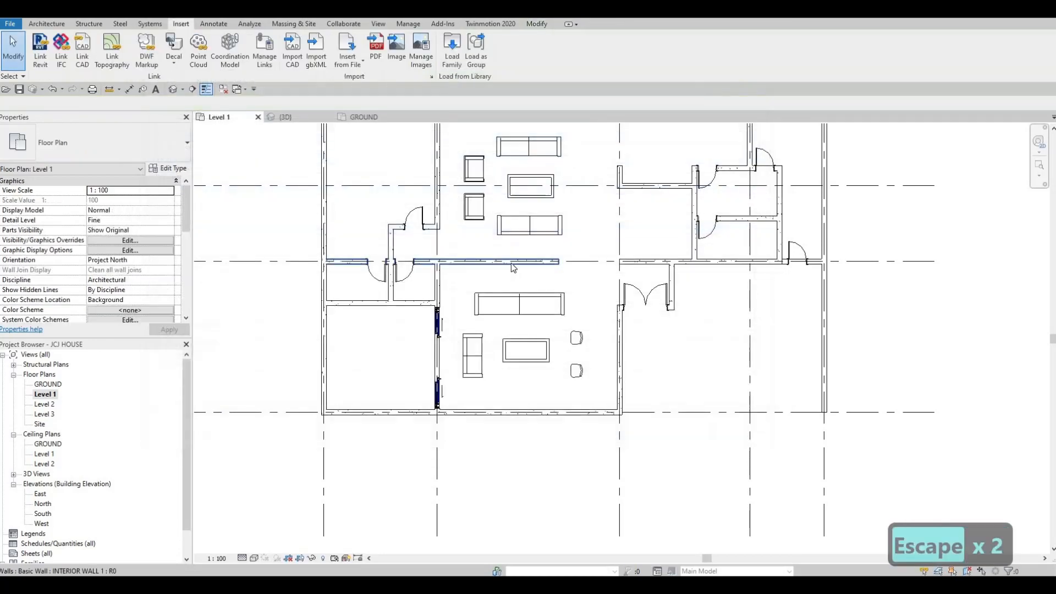
{"action": "key", "text": "Escape"}
{"action": "key", "text": "Escape"}
{"action": "scroll", "coordinate": [547, 224], "scroll_direction": "down", "scroll_amount": 4}
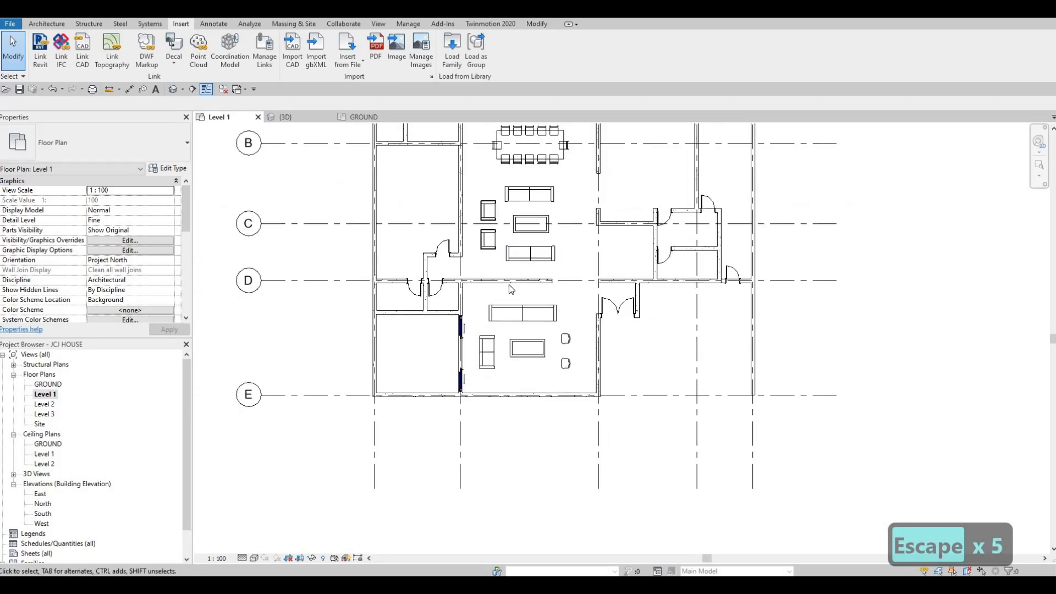
Switch to the GROUND floor plan.
{"action": "left_click", "coordinate": [364, 117]}
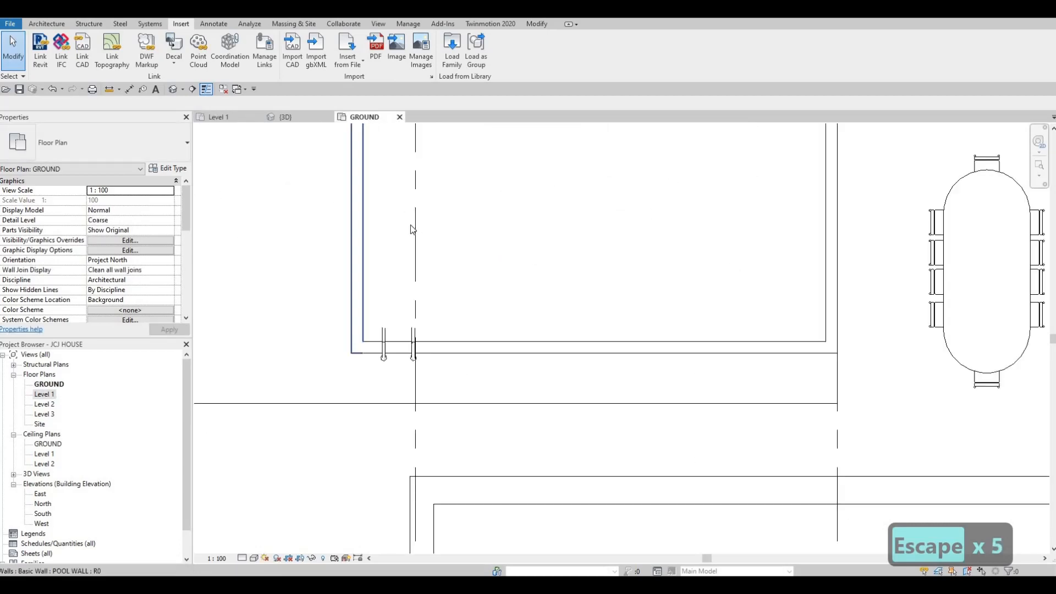
{"action": "scroll", "coordinate": [413, 220], "scroll_direction": "down", "scroll_amount": 6}
{"action": "middle_click_drag", "start_coordinate": [393, 331], "coordinate": [395, 341]}
{"action": "key", "text": "Escape"}
{"action": "scroll", "coordinate": [397, 345], "scroll_direction": "up", "scroll_amount": 2}
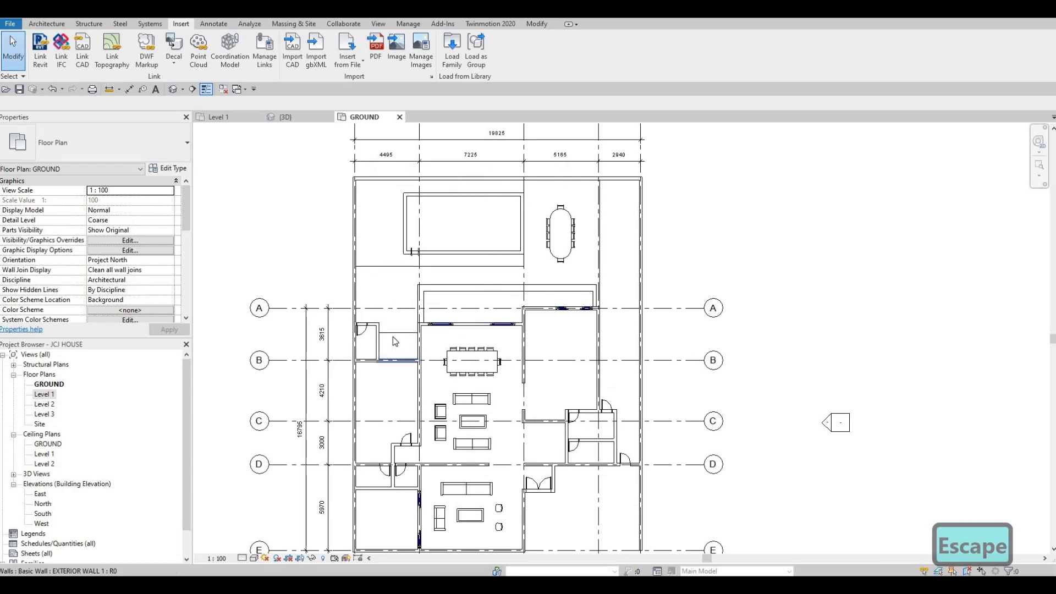
Start a floor matching the existing FLOOR 3 slab and sketch its rectangular boundary in the room between grids 1 and 2 above grid E.
{"action": "scroll", "coordinate": [395, 333], "scroll_direction": "up", "scroll_amount": 3}
{"action": "key", "text": "Tab"}
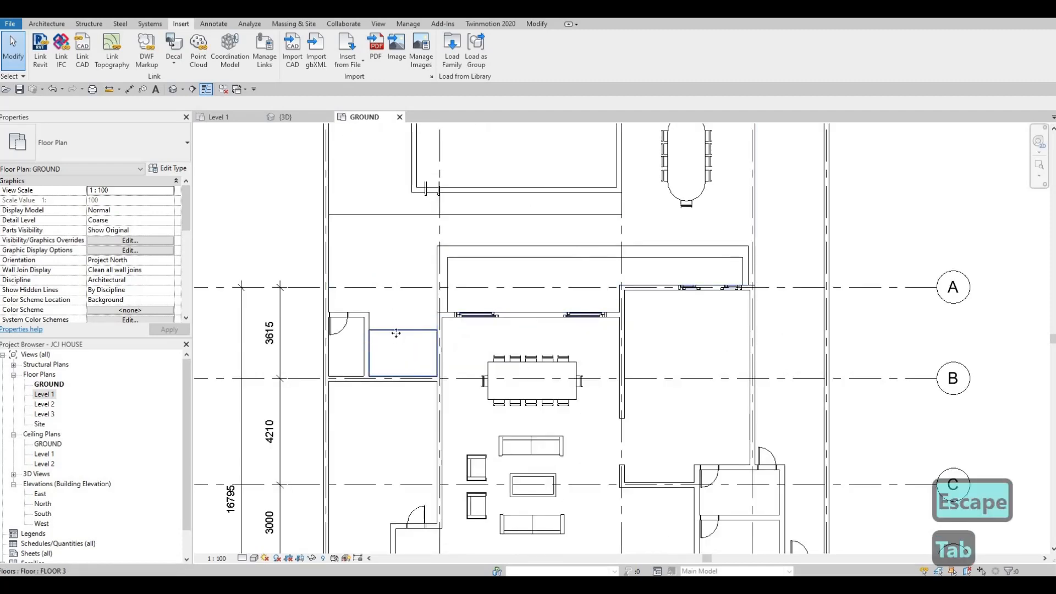
{"action": "left_click", "coordinate": [396, 333]}
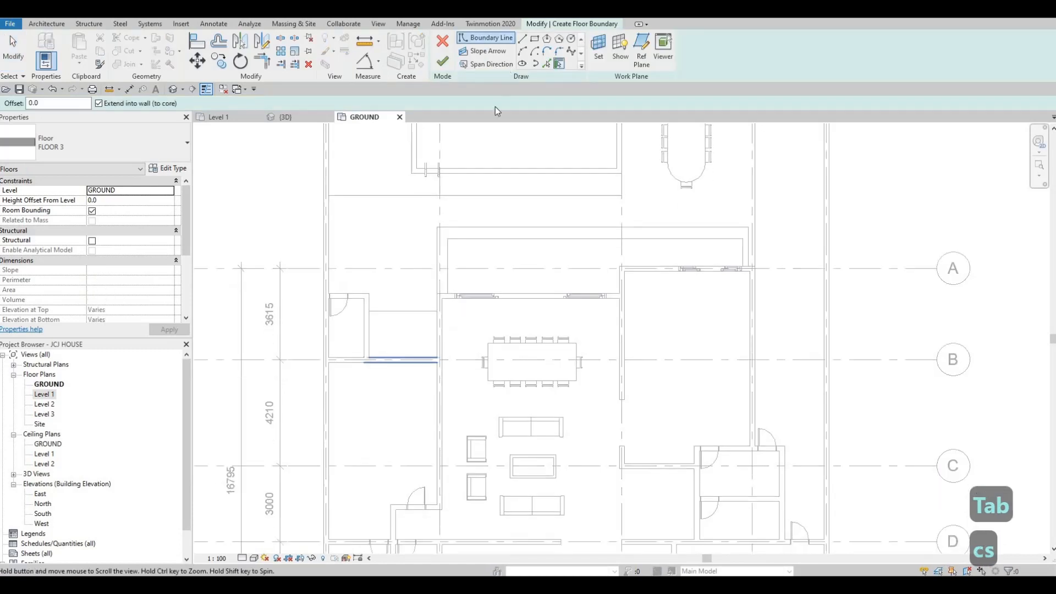
{"action": "scroll", "coordinate": [418, 385], "scroll_direction": "down", "scroll_amount": 1}
{"action": "middle_click_drag", "start_coordinate": [404, 536], "coordinate": [472, 263]}
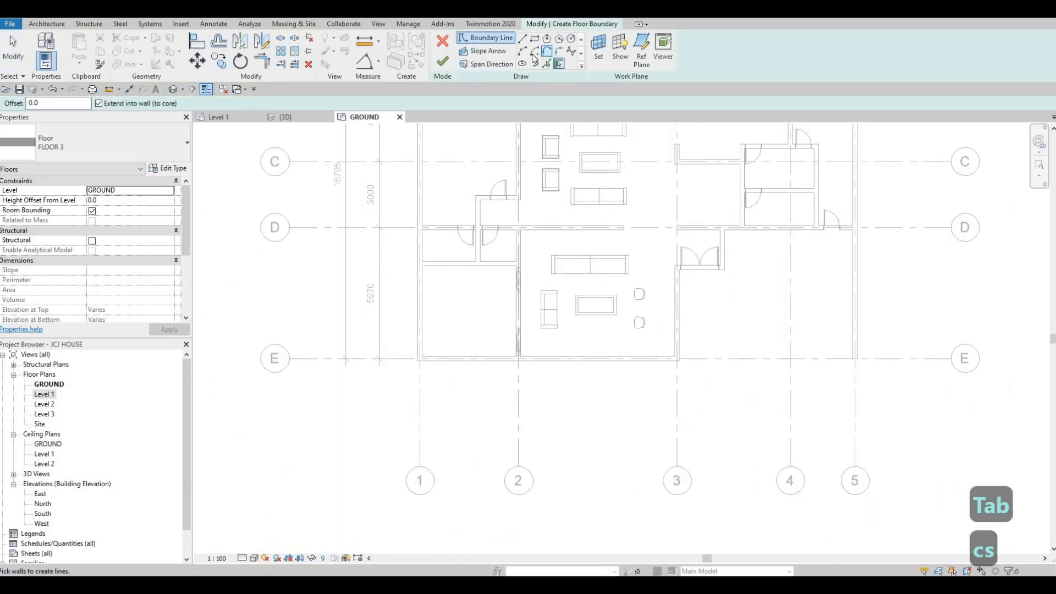
{"action": "scroll", "coordinate": [408, 271], "scroll_direction": "up", "scroll_amount": 2}
{"action": "left_click", "coordinate": [406, 265]}
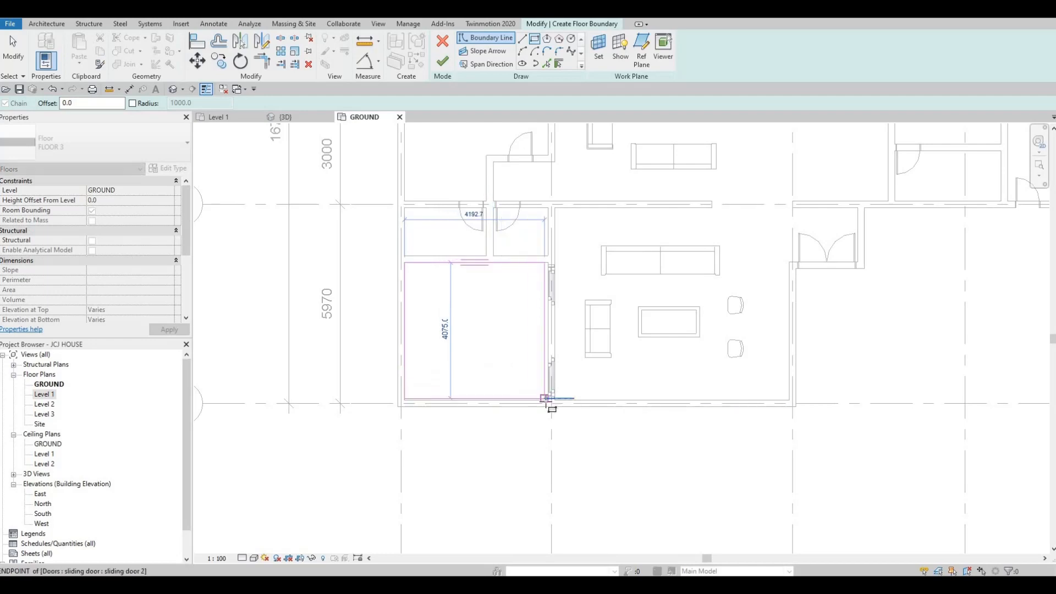
{"action": "left_click", "coordinate": [550, 404]}
{"action": "scroll", "coordinate": [553, 406], "scroll_direction": "up", "scroll_amount": 2}
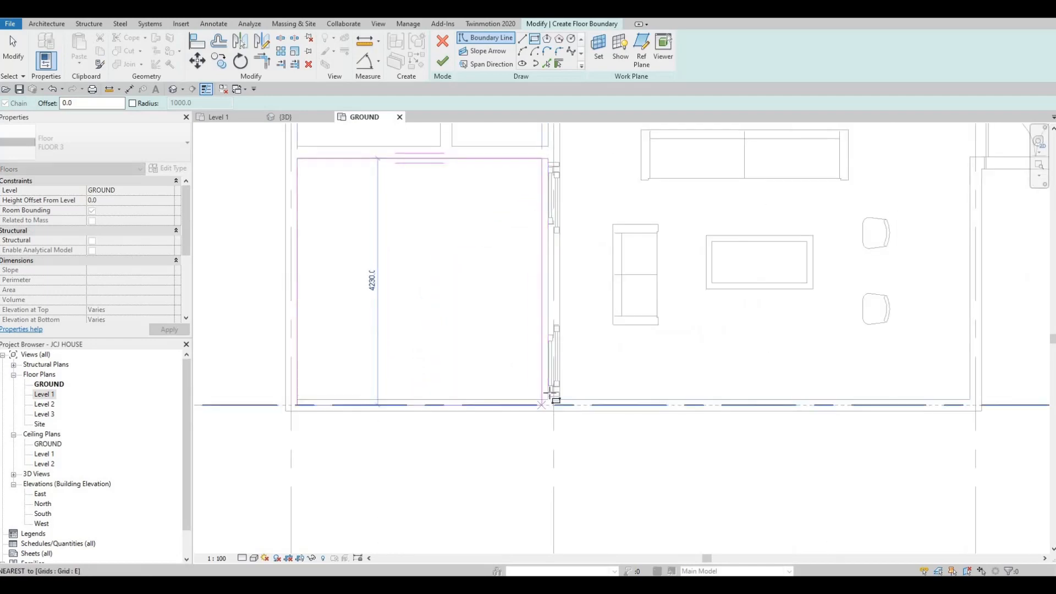
{"action": "scroll", "coordinate": [511, 307], "scroll_direction": "down", "scroll_amount": 3}
{"action": "key", "text": "Escape"}
{"action": "key", "text": "Escape"}
{"action": "scroll", "coordinate": [509, 278], "scroll_direction": "down", "scroll_amount": 2}
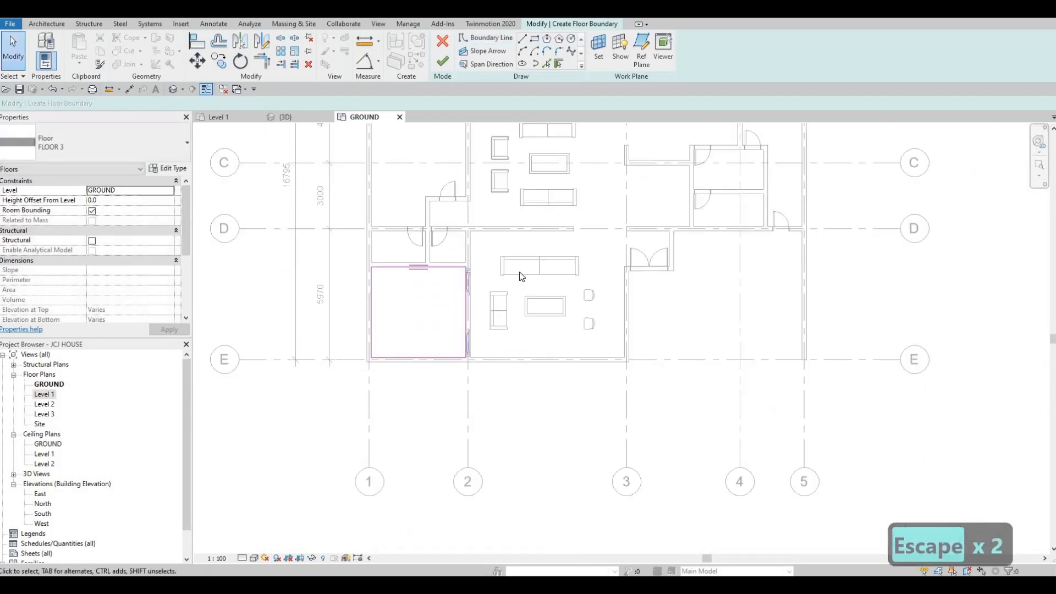
Finish the floor boundary sketch to create the FLOOR 3 slab in the room between grids 1 and 2.
{"action": "key", "text": "Escape"}
{"action": "key", "text": "Escape"}
{"action": "key", "text": "Escape"}
{"action": "scroll", "coordinate": [454, 344], "scroll_direction": "down", "scroll_amount": 2}
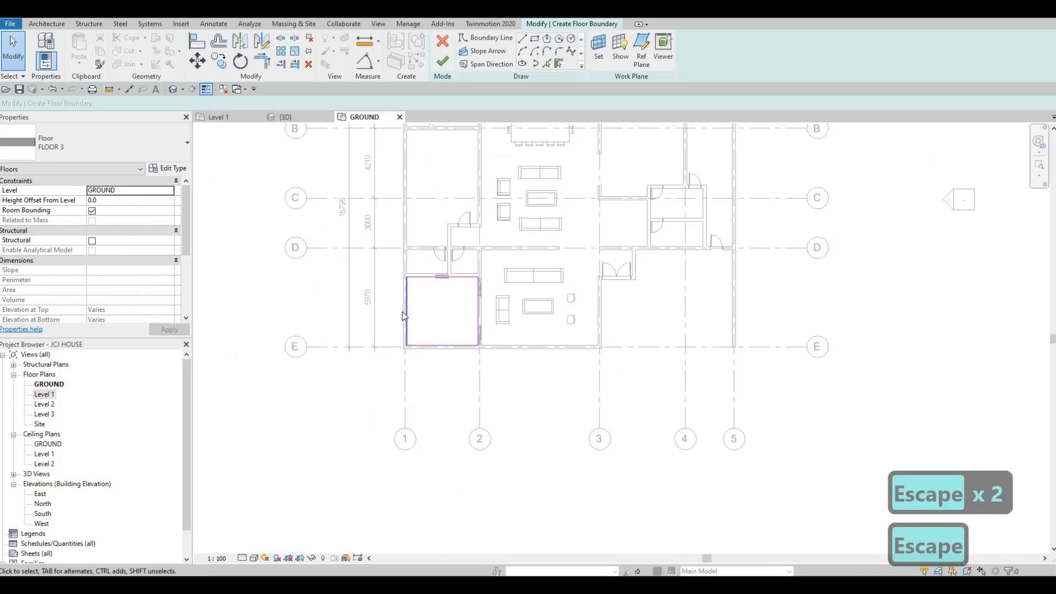
{"action": "key", "text": "Escape"}
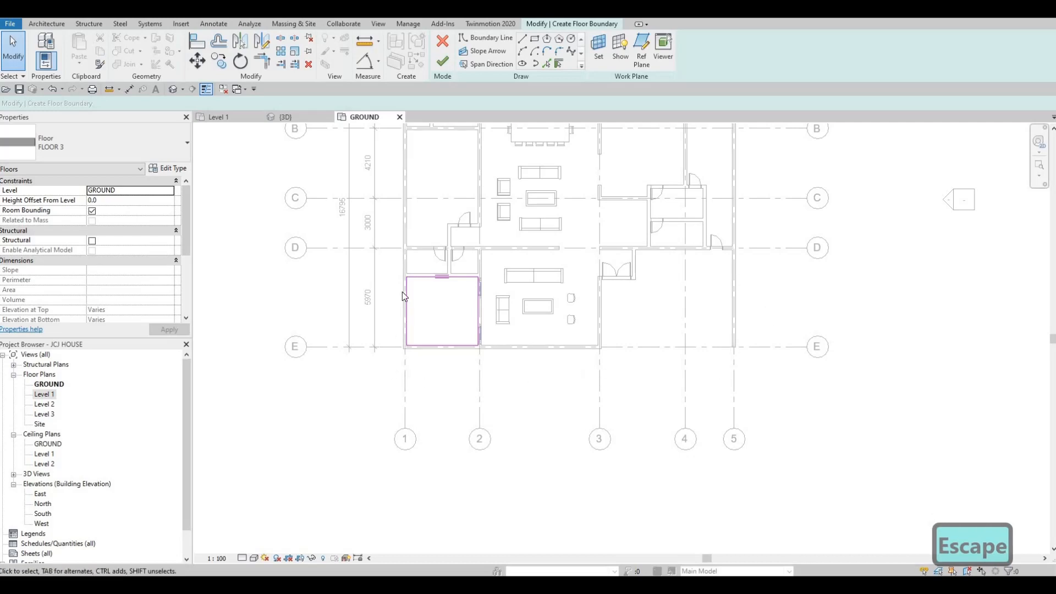
{"action": "key", "text": "Escape"}
{"action": "key", "text": "Escape"}
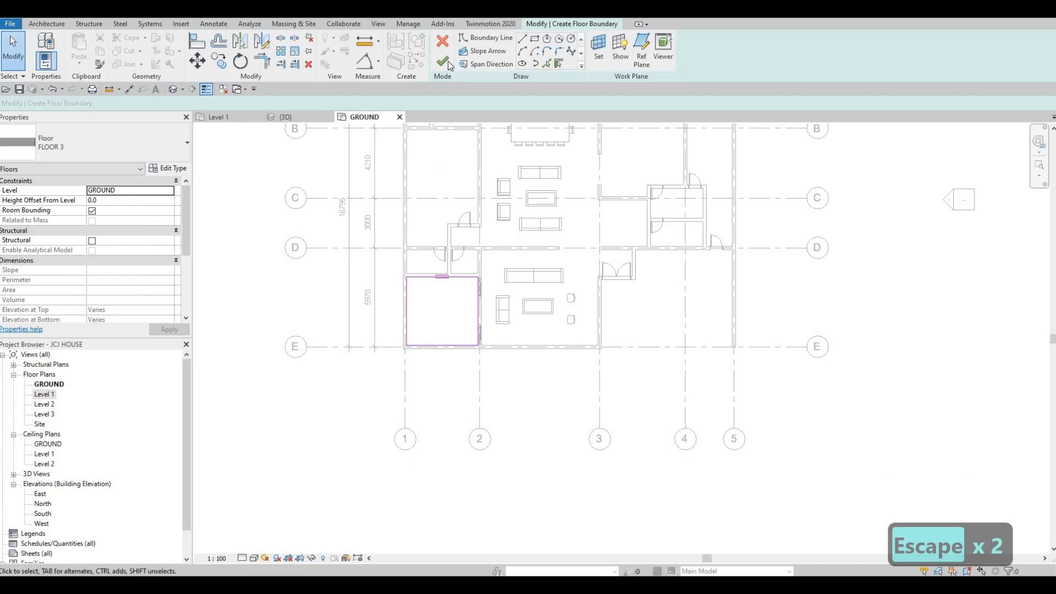
{"action": "key", "text": "Escape"}
{"action": "key", "text": "Escape"}
{"action": "key", "text": "Escape"}
{"action": "scroll", "coordinate": [525, 349], "scroll_direction": "up", "scroll_amount": 2}
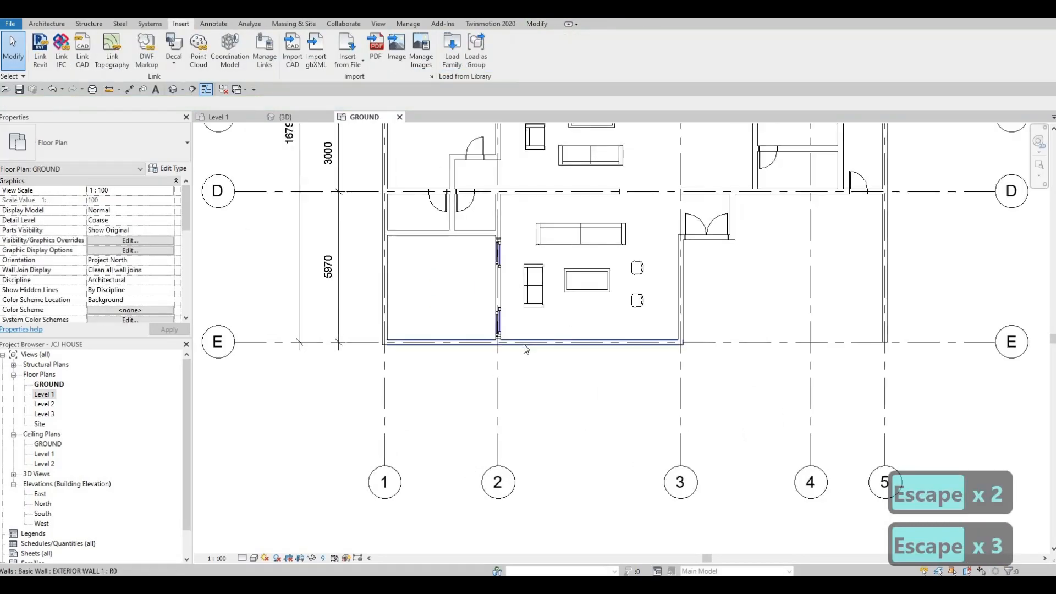
{"action": "scroll", "coordinate": [498, 346], "scroll_direction": "up", "scroll_amount": 3}
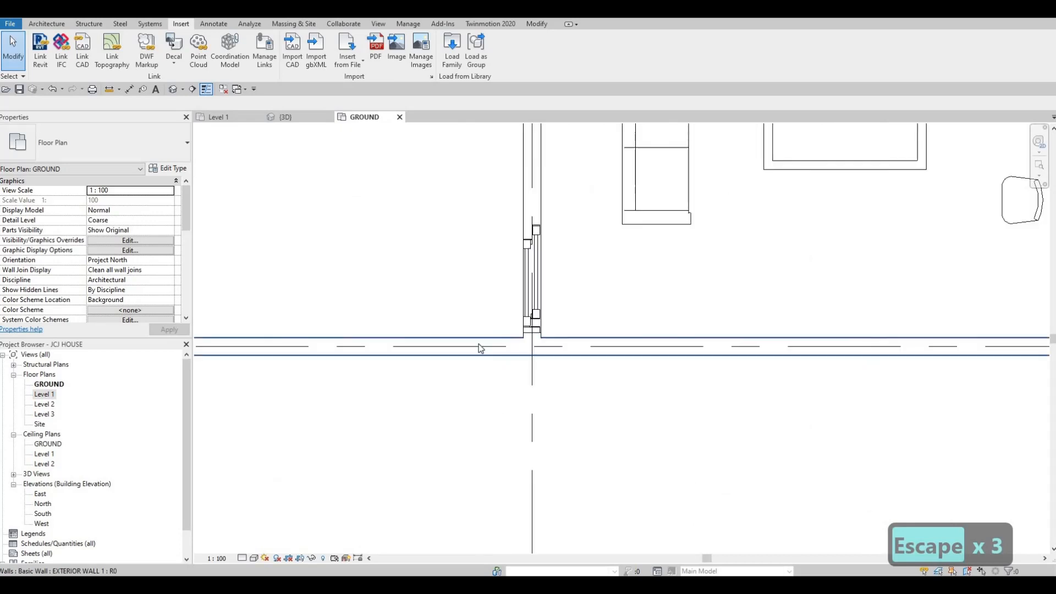
{"action": "scroll", "coordinate": [440, 335], "scroll_direction": "down", "scroll_amount": 5}
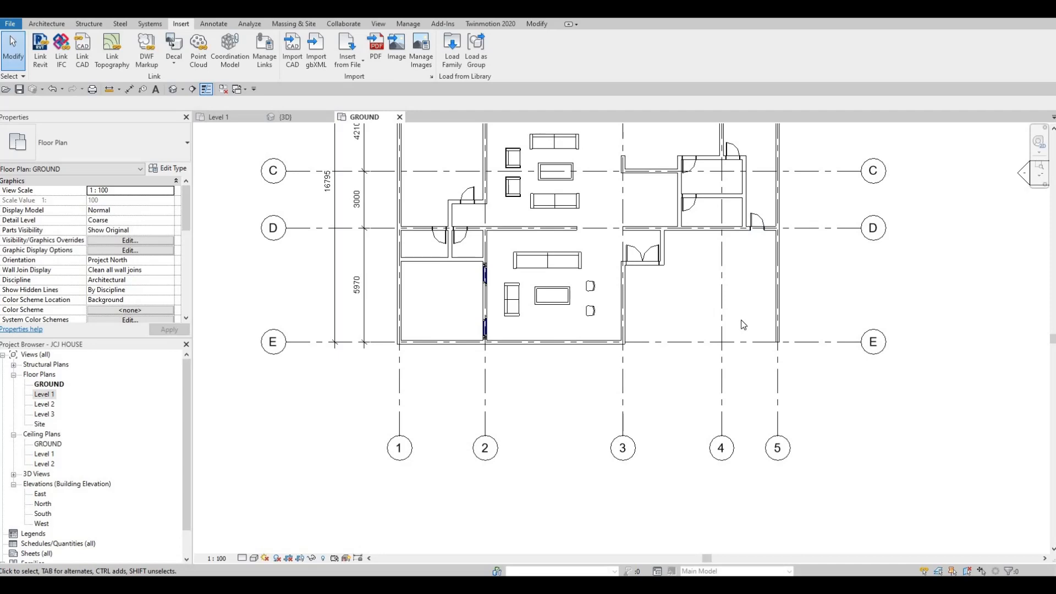
{"action": "key", "text": "Escape"}
{"action": "key", "text": "Escape"}
{"action": "key", "text": "Escape"}
{"action": "scroll", "coordinate": [552, 220], "scroll_direction": "down", "scroll_amount": 3}
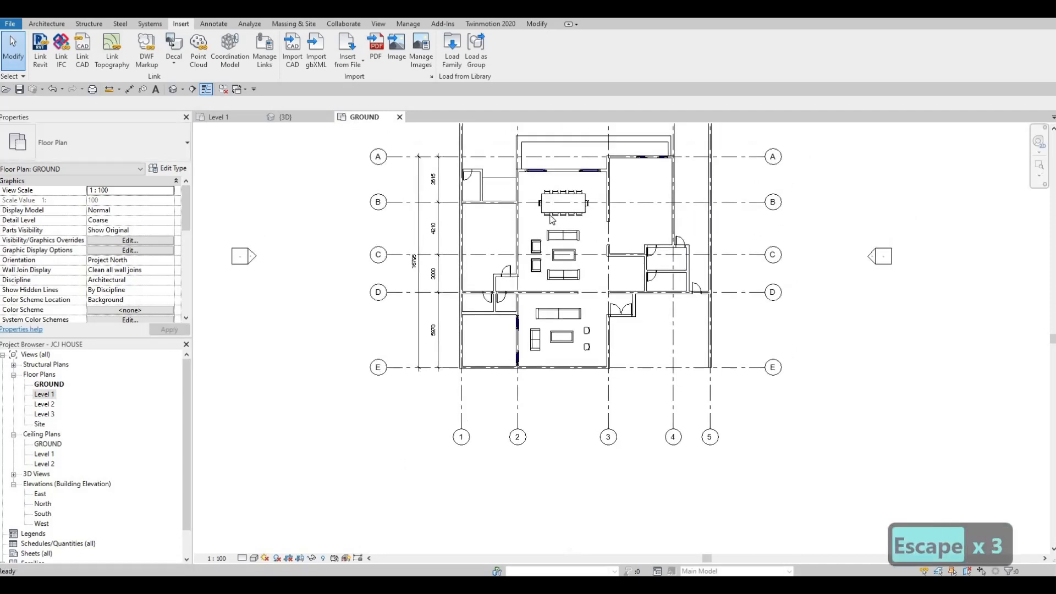
{"action": "scroll", "coordinate": [552, 220], "scroll_direction": "up", "scroll_amount": 1}
{"action": "scroll", "coordinate": [503, 254], "scroll_direction": "down", "scroll_amount": 1}
{"action": "key", "text": "Escape"}
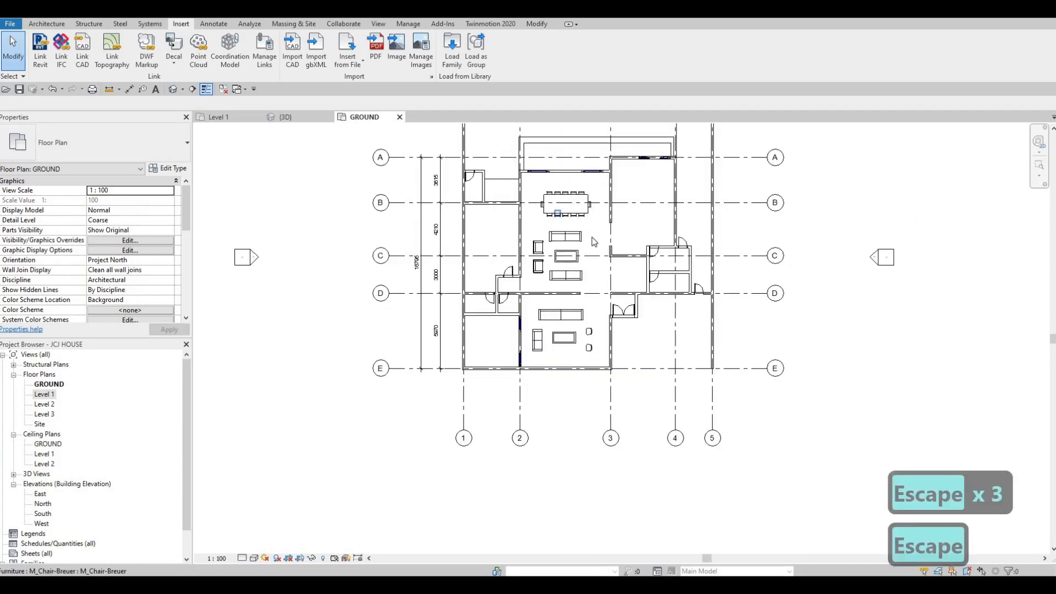
{"action": "scroll", "coordinate": [572, 264], "scroll_direction": "up", "scroll_amount": 5}
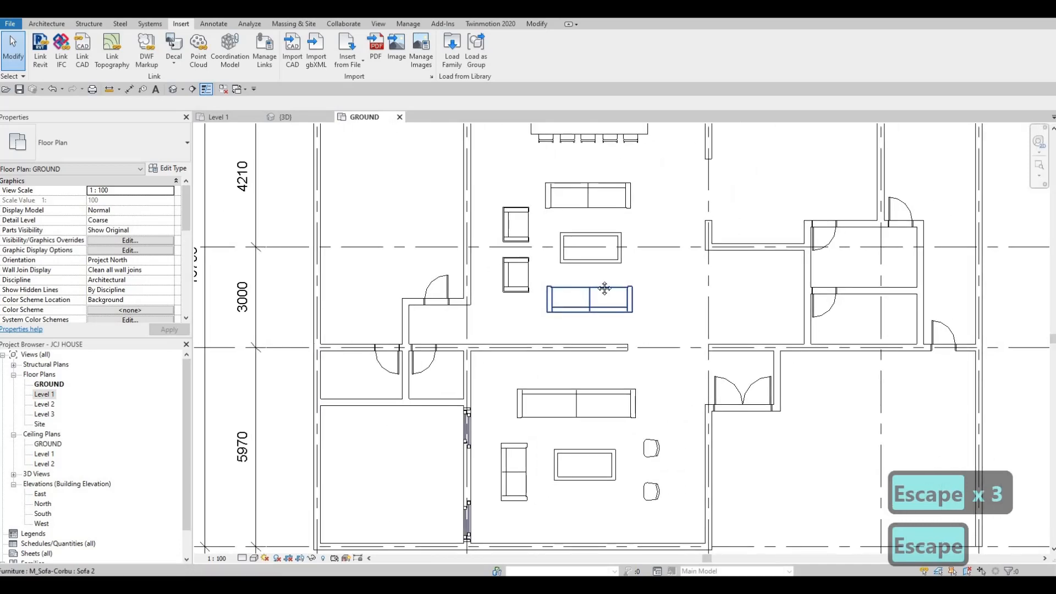
{"action": "scroll", "coordinate": [604, 288], "scroll_direction": "down", "scroll_amount": 3}
{"action": "key", "text": "Escape"}
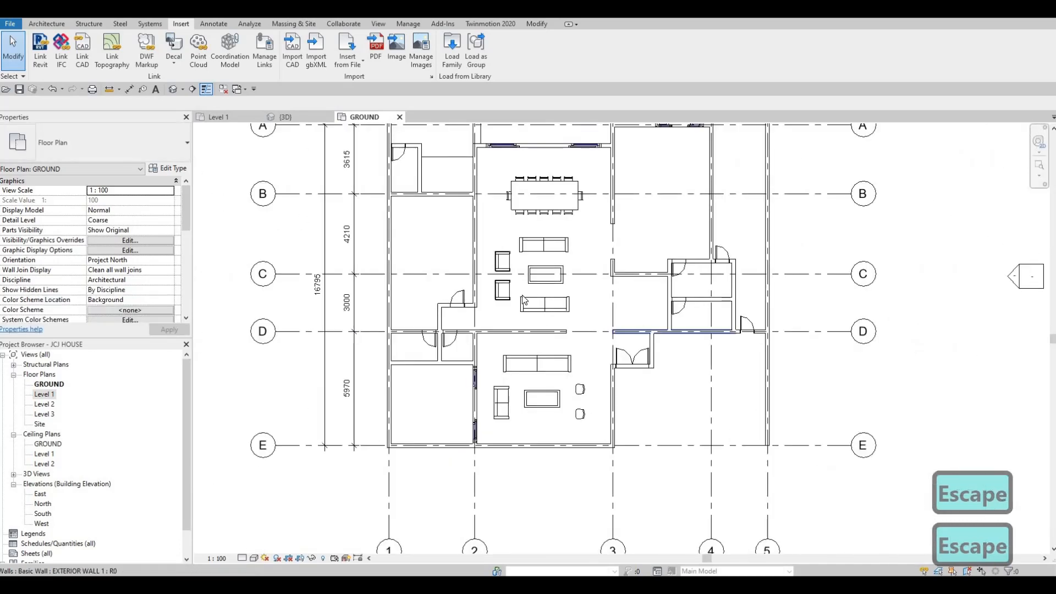
{"action": "middle_click_drag", "start_coordinate": [513, 315], "coordinate": [543, 311]}
{"action": "scroll", "coordinate": [572, 324], "scroll_direction": "up", "scroll_amount": 1}
{"action": "middle_click_drag", "start_coordinate": [662, 257], "coordinate": [639, 352]}
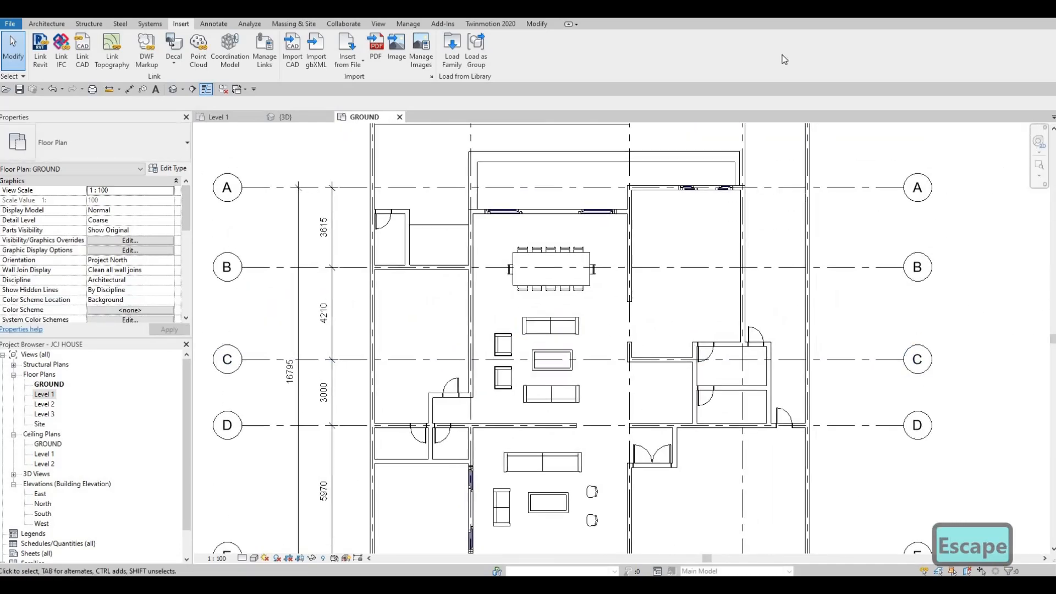
Load the M_Toilet-Domestic-2D family from the library's Plumbing, Architectural, Fixtures, Water Closets folder.
{"action": "key", "text": "F1"}
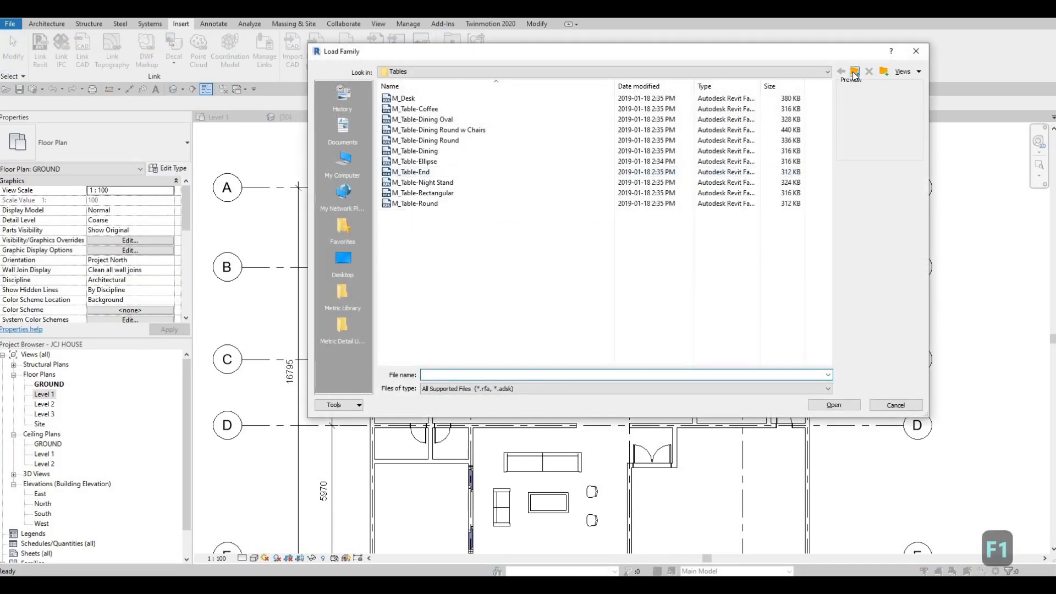
{"action": "left_click", "coordinate": [854, 72]}
{"action": "left_click", "coordinate": [854, 72]}
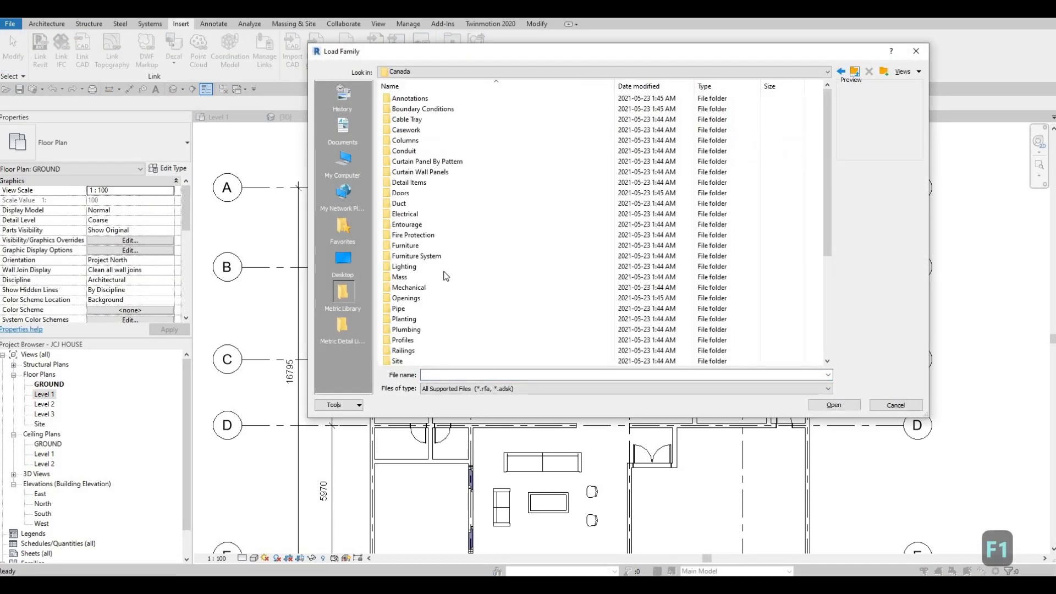
{"action": "double_click", "coordinate": [404, 330]}
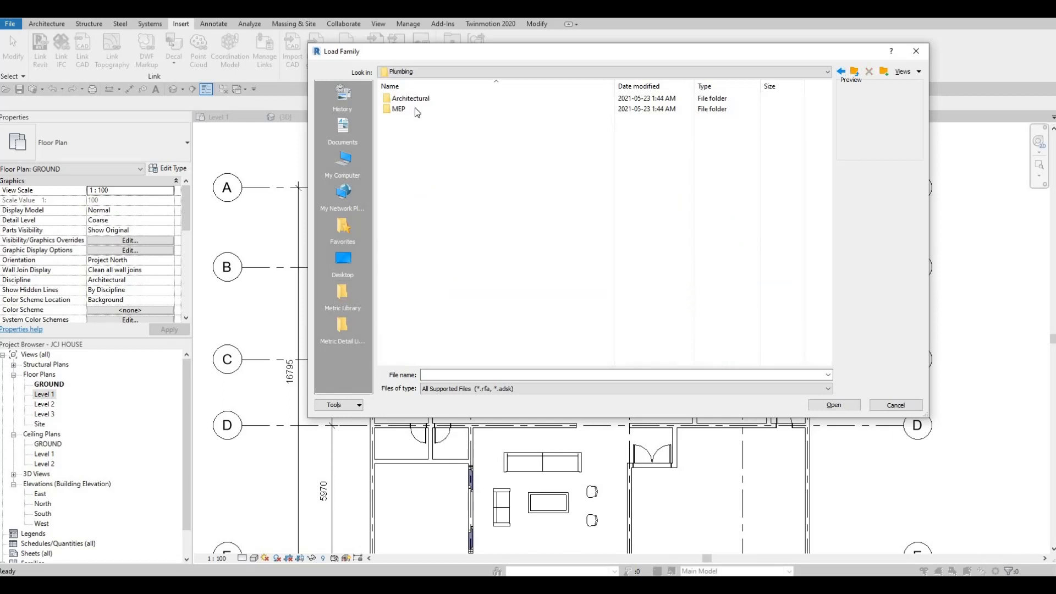
{"action": "double_click", "coordinate": [418, 99]}
{"action": "double_click", "coordinate": [415, 108]}
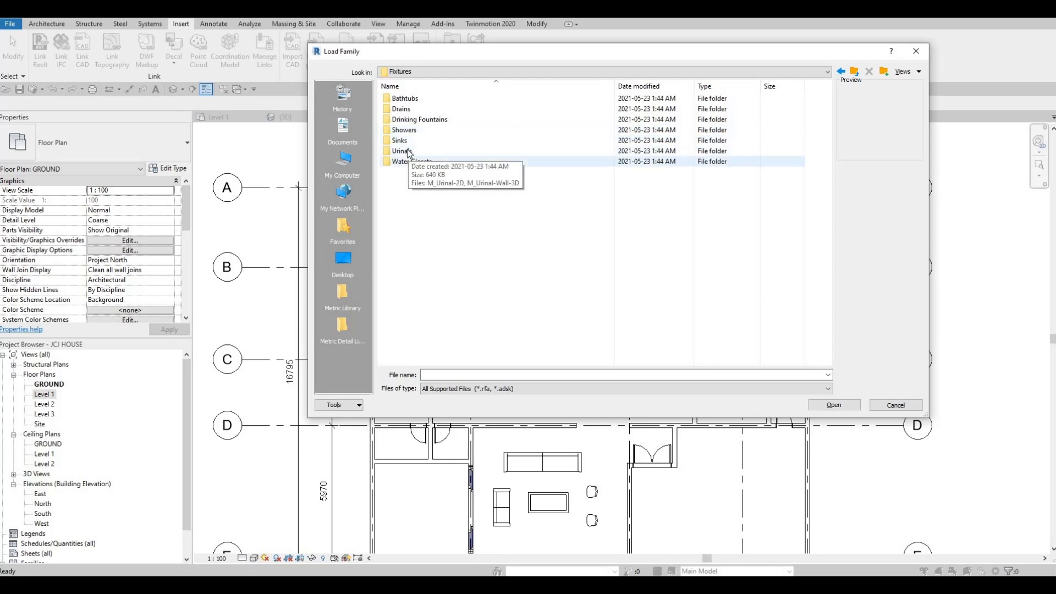
{"action": "left_click", "coordinate": [405, 153]}
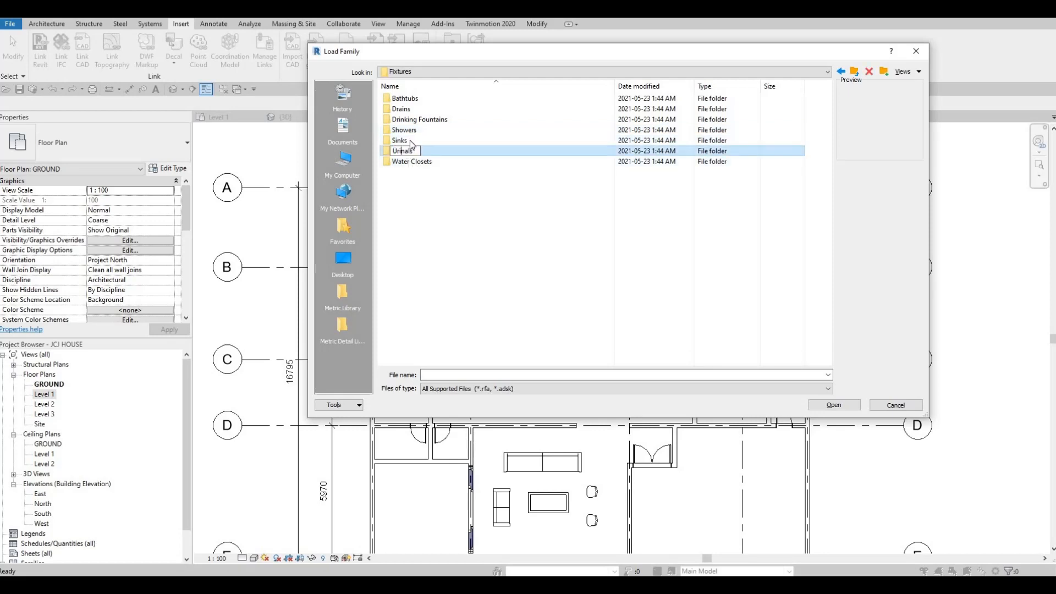
{"action": "key", "text": "Escape"}
{"action": "double_click", "coordinate": [410, 161]}
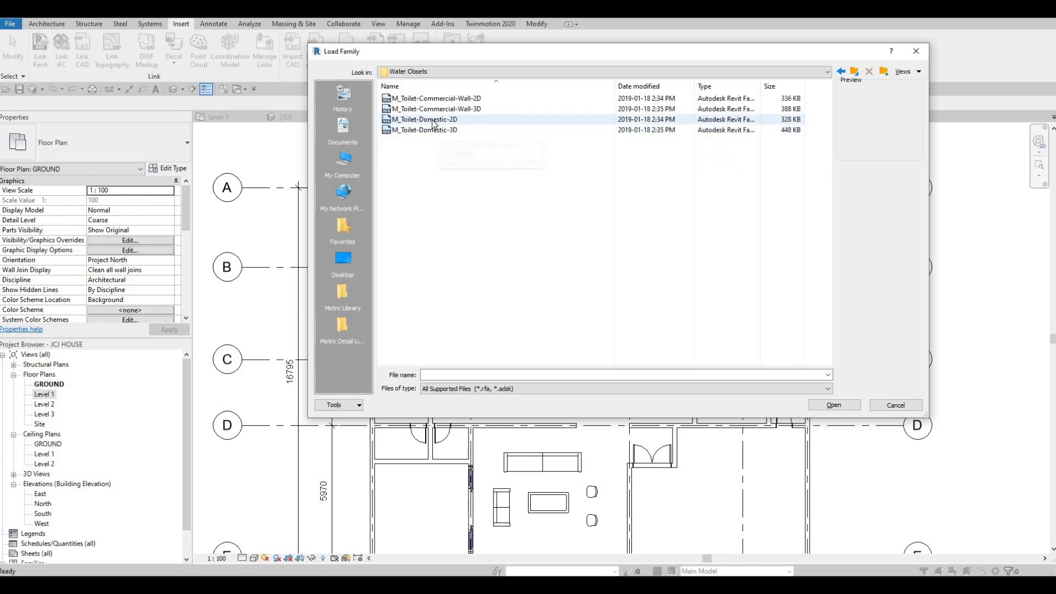
{"action": "left_click", "coordinate": [423, 120]}
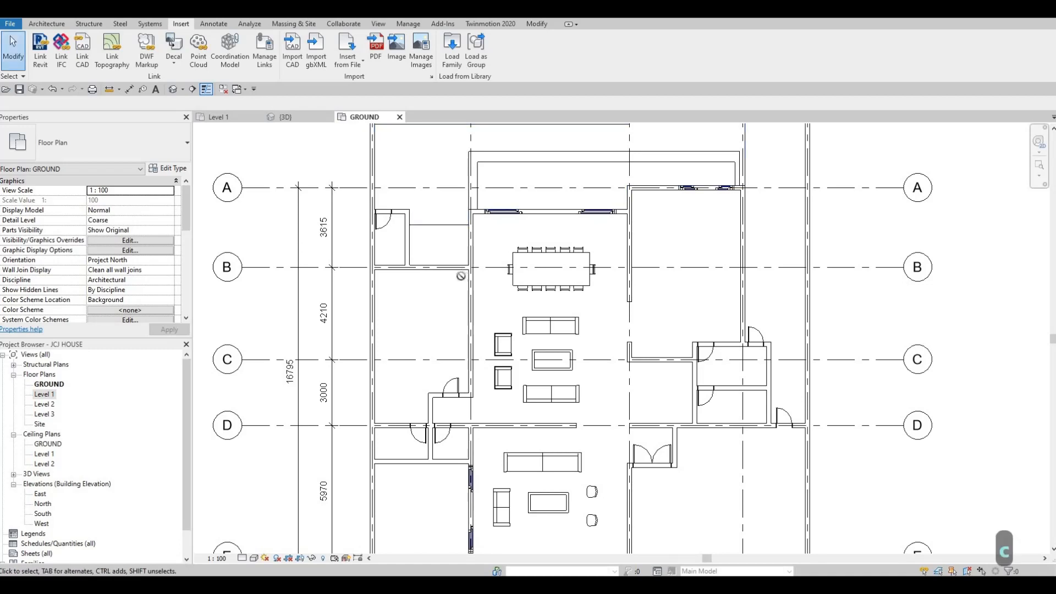
Place an M_Toilet-Domestic-2D toilet on the grid 2 wall of the small room below grid D, about 600 mm from that grid.
{"action": "key", "text": "m"}
{"action": "scroll", "coordinate": [473, 385], "scroll_direction": "down", "scroll_amount": 1}
{"action": "middle_click_drag", "start_coordinate": [470, 424], "coordinate": [493, 312]}
{"action": "scroll", "coordinate": [492, 314], "scroll_direction": "up", "scroll_amount": 4}
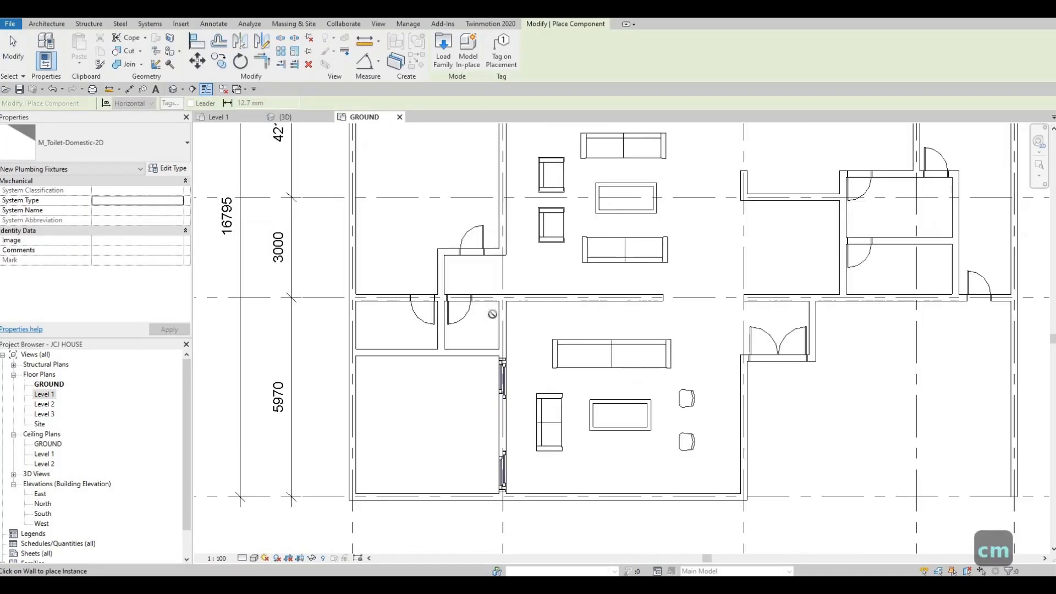
{"action": "scroll", "coordinate": [491, 315], "scroll_direction": "up", "scroll_amount": 2}
{"action": "scroll", "coordinate": [501, 317], "scroll_direction": "up", "scroll_amount": 2}
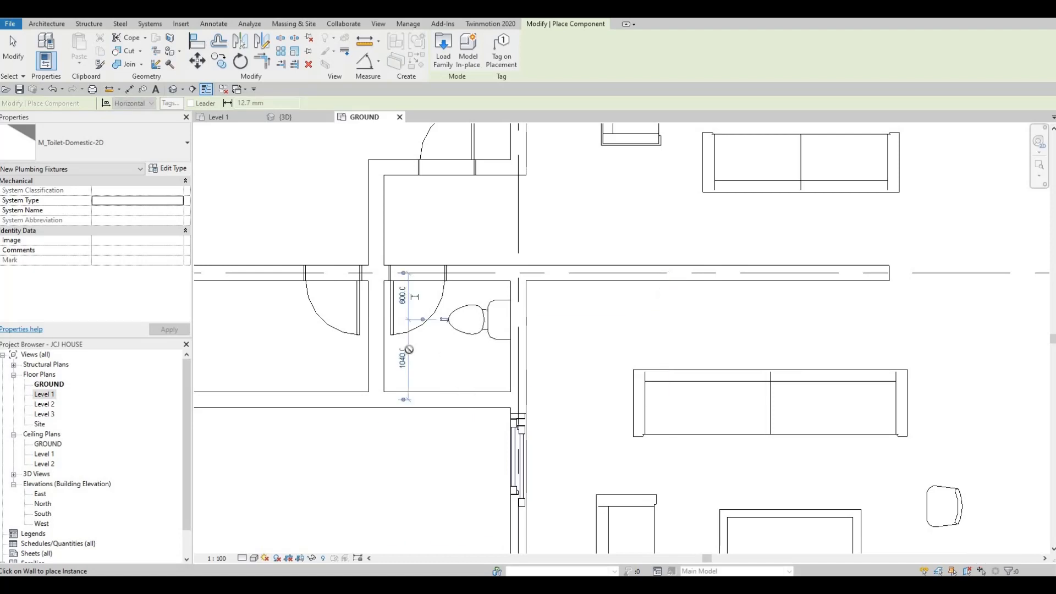
Place a second M_Toilet-Domestic-2D on the lower wall of the bathroom beside grid 1, about 1455 mm from that grid.
{"action": "scroll", "coordinate": [363, 359], "scroll_direction": "down", "scroll_amount": 2}
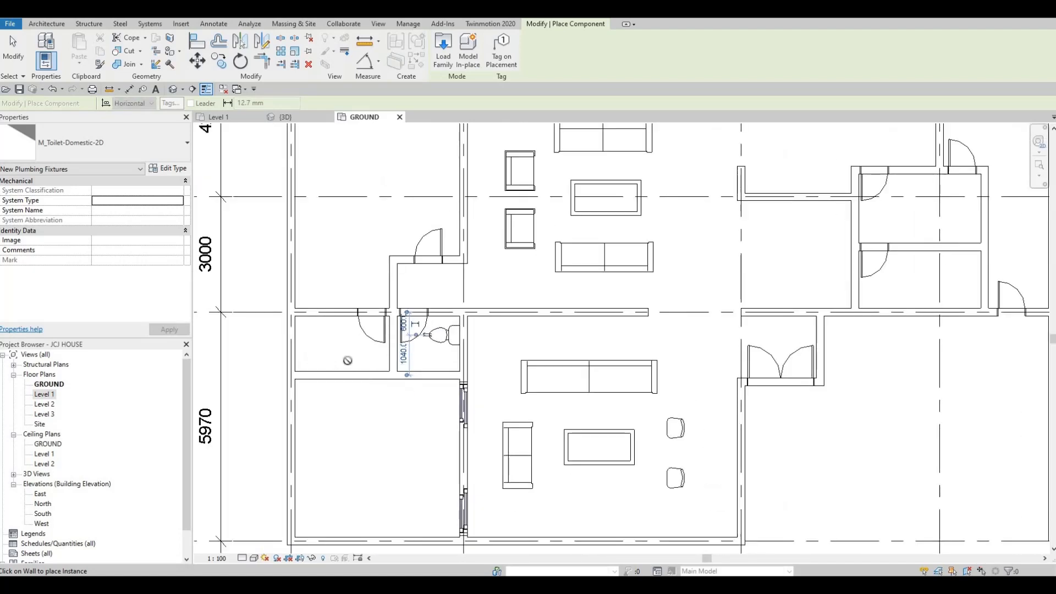
{"action": "scroll", "coordinate": [350, 373], "scroll_direction": "up", "scroll_amount": 2}
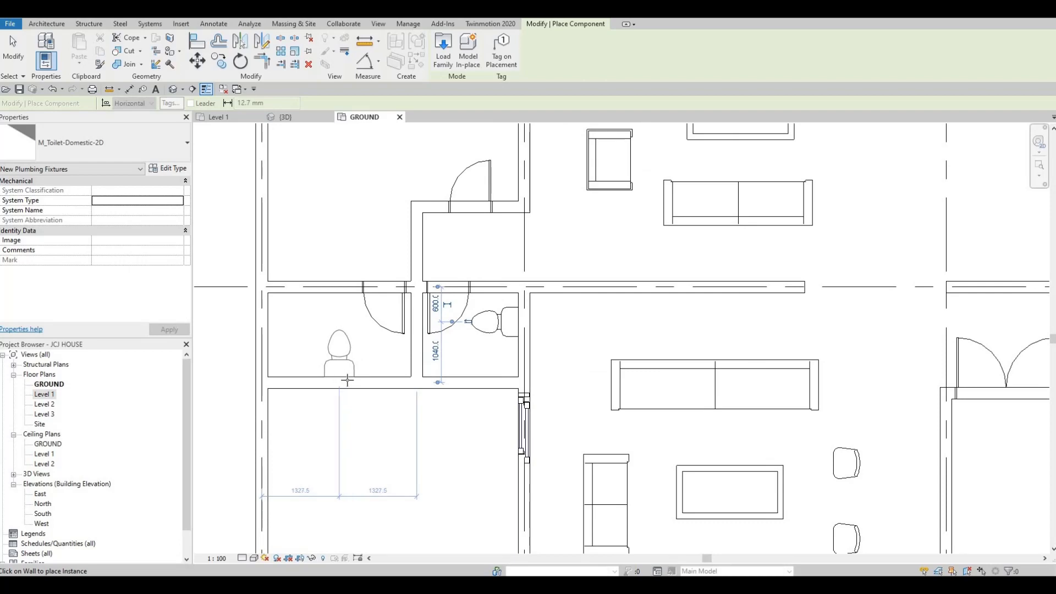
{"action": "scroll", "coordinate": [368, 357], "scroll_direction": "down", "scroll_amount": 4}
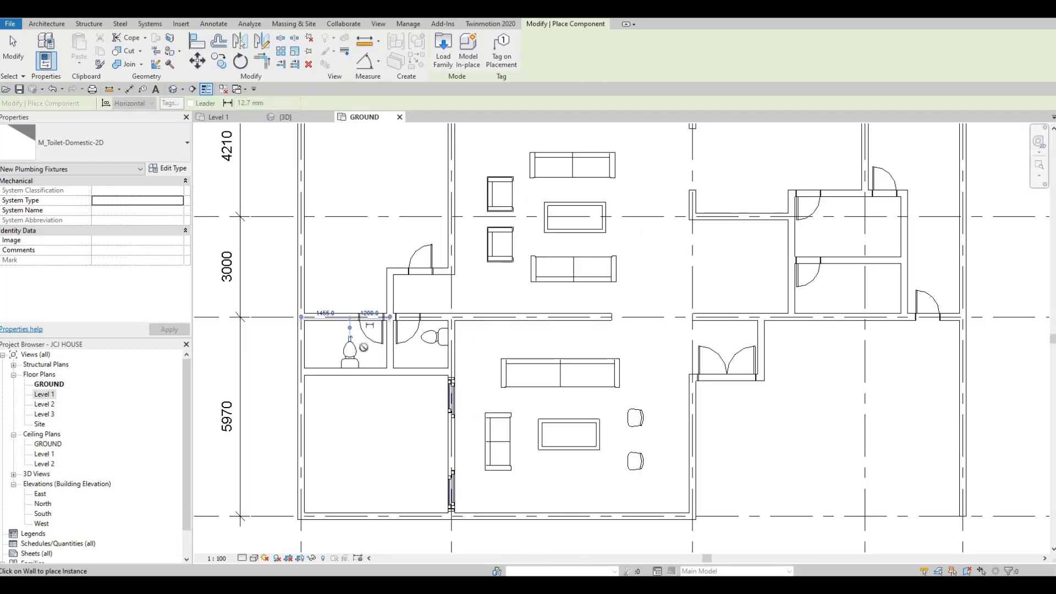
{"action": "scroll", "coordinate": [375, 350], "scroll_direction": "down", "scroll_amount": 1}
{"action": "key", "text": "Escape"}
{"action": "key", "text": "Escape"}
{"action": "key", "text": "Escape"}
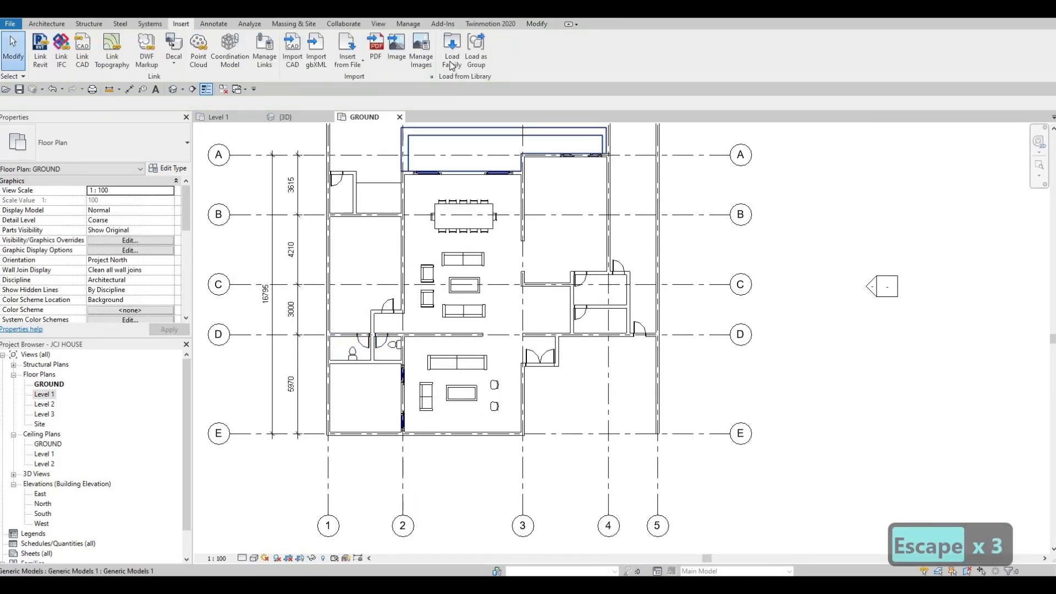
Load the M_Sink Vanity-Round family from the library's Sinks folder under Fixtures.
{"action": "left_click", "coordinate": [452, 60]}
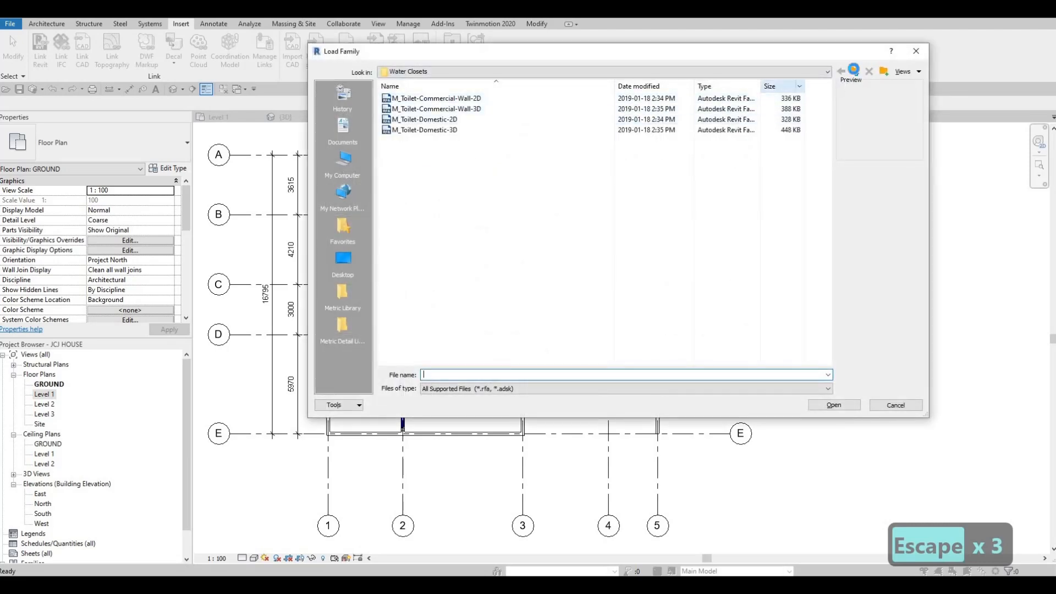
{"action": "left_click", "coordinate": [854, 72]}
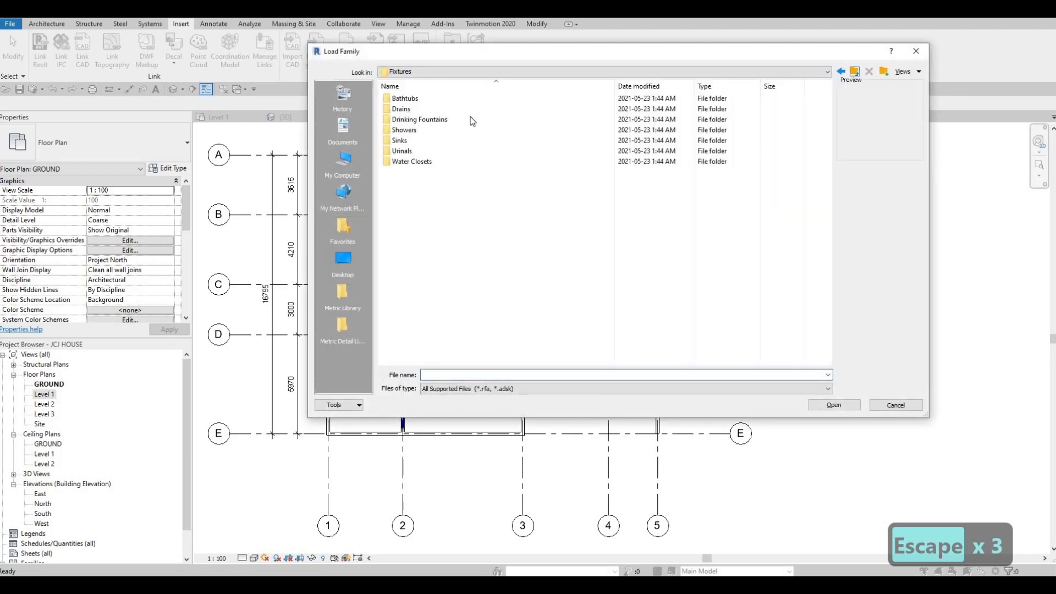
{"action": "double_click", "coordinate": [402, 140]}
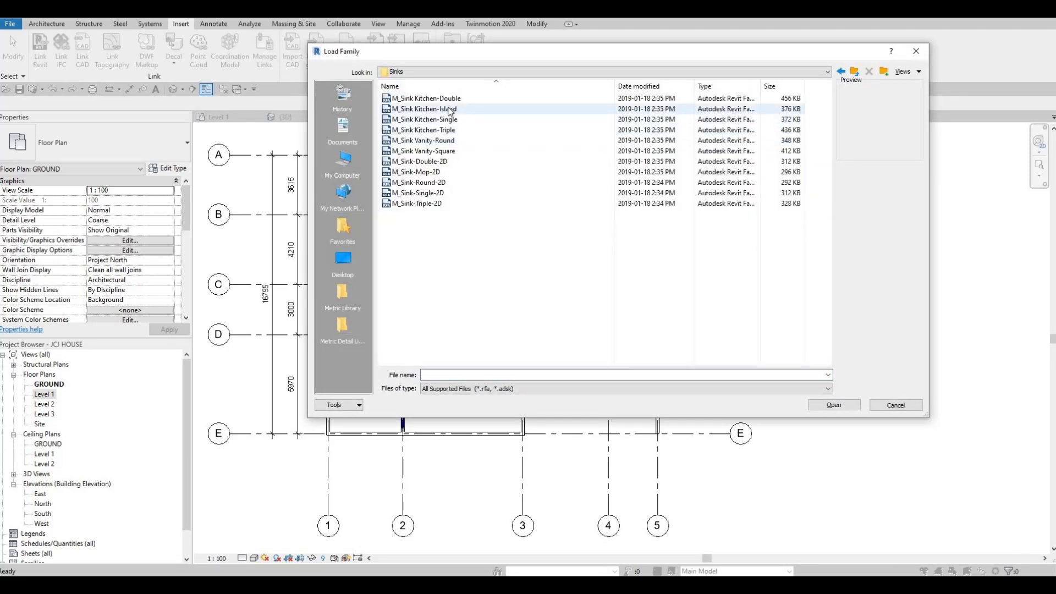
{"action": "left_click", "coordinate": [448, 108]}
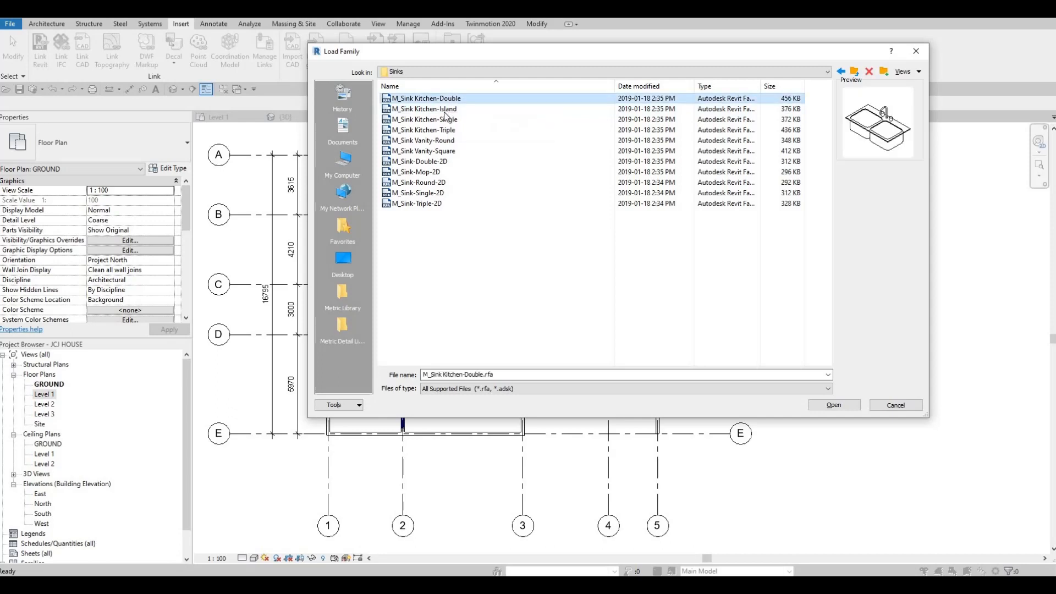
{"action": "left_click", "coordinate": [430, 151]}
{"action": "left_click", "coordinate": [432, 141]}
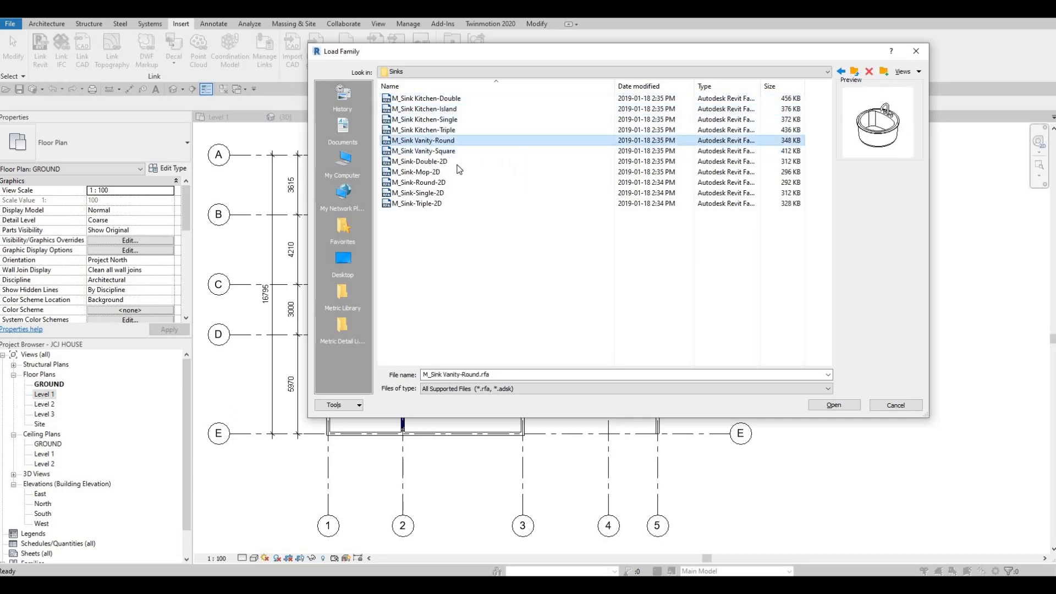
{"action": "left_click", "coordinate": [828, 407]}
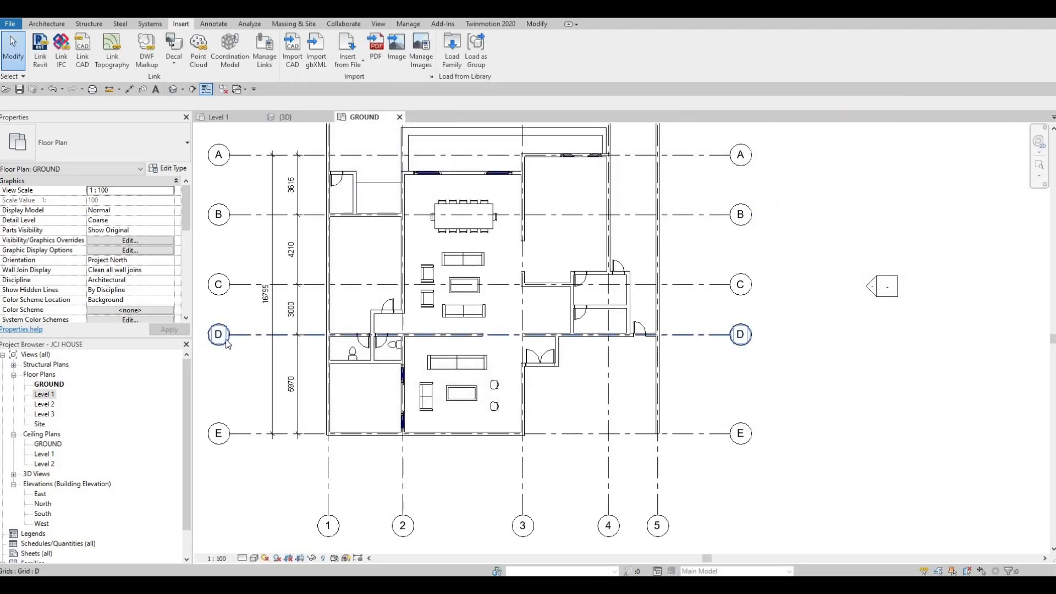
Place a rotated 482 x 482mm M_Sink Vanity-Round against the lower wall of each bathroom, one on either side of the partition.
{"action": "key", "text": "m"}
{"action": "scroll", "coordinate": [368, 358], "scroll_direction": "up", "scroll_amount": 5}
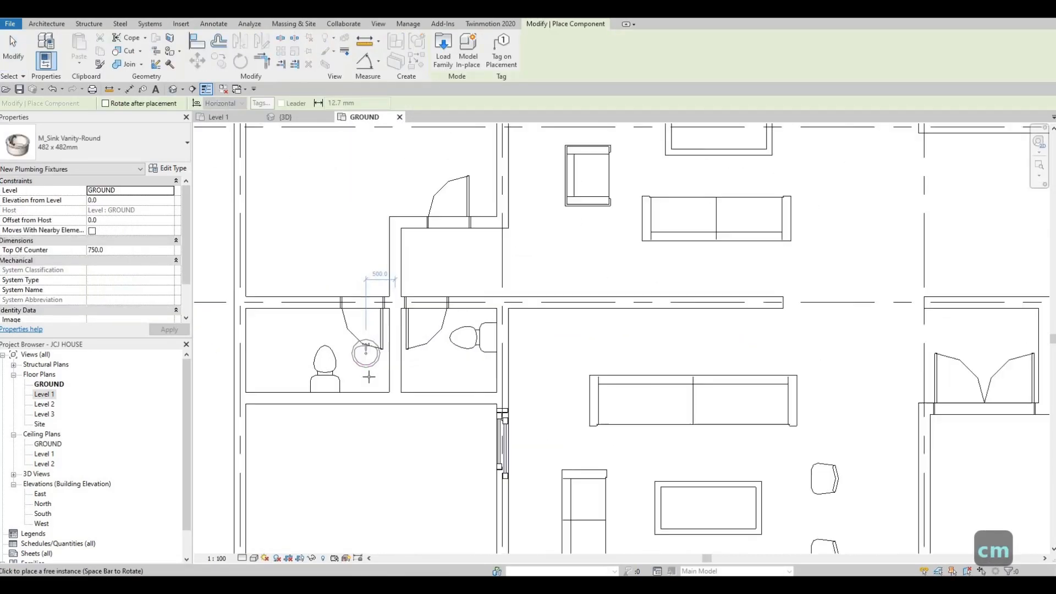
{"action": "key", "text": "space"}
{"action": "scroll", "coordinate": [368, 376], "scroll_direction": "up", "scroll_amount": 1}
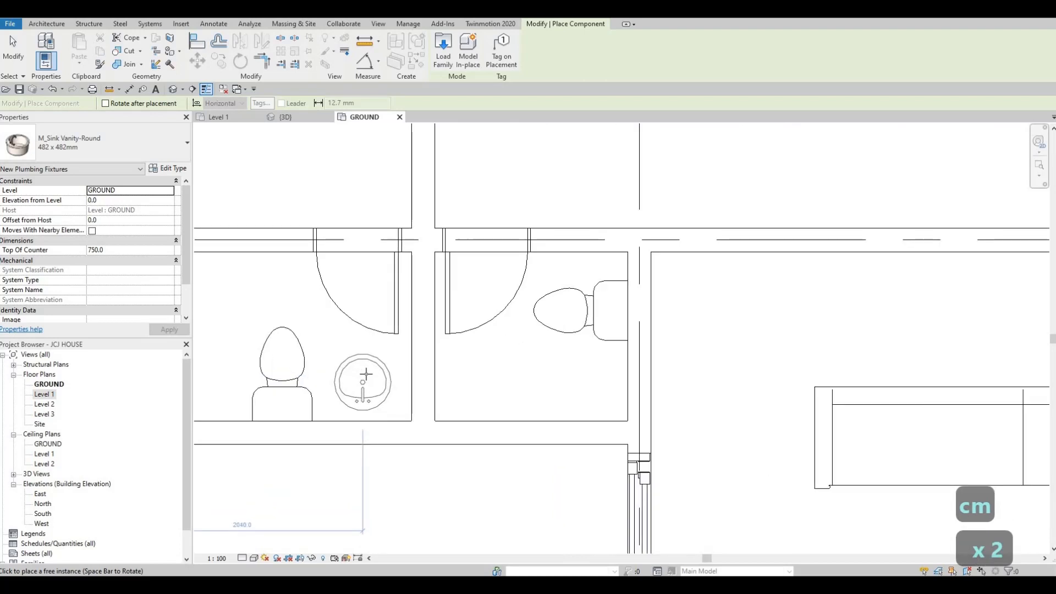
{"action": "left_click", "coordinate": [367, 375]}
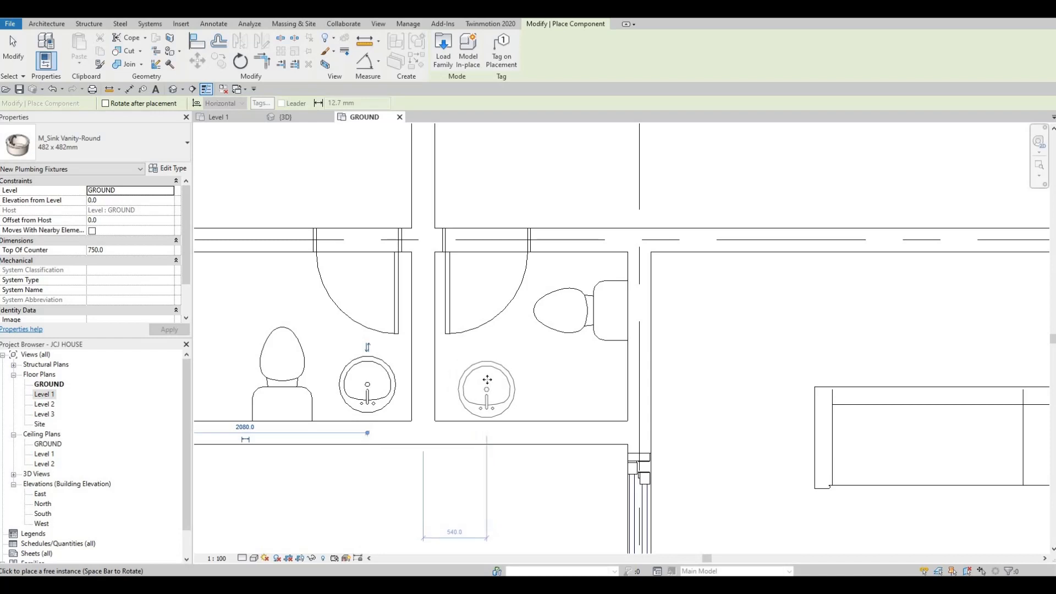
{"action": "left_click", "coordinate": [494, 363]}
{"action": "key", "text": "Escape"}
{"action": "key", "text": "Escape"}
{"action": "key", "text": "Escape"}
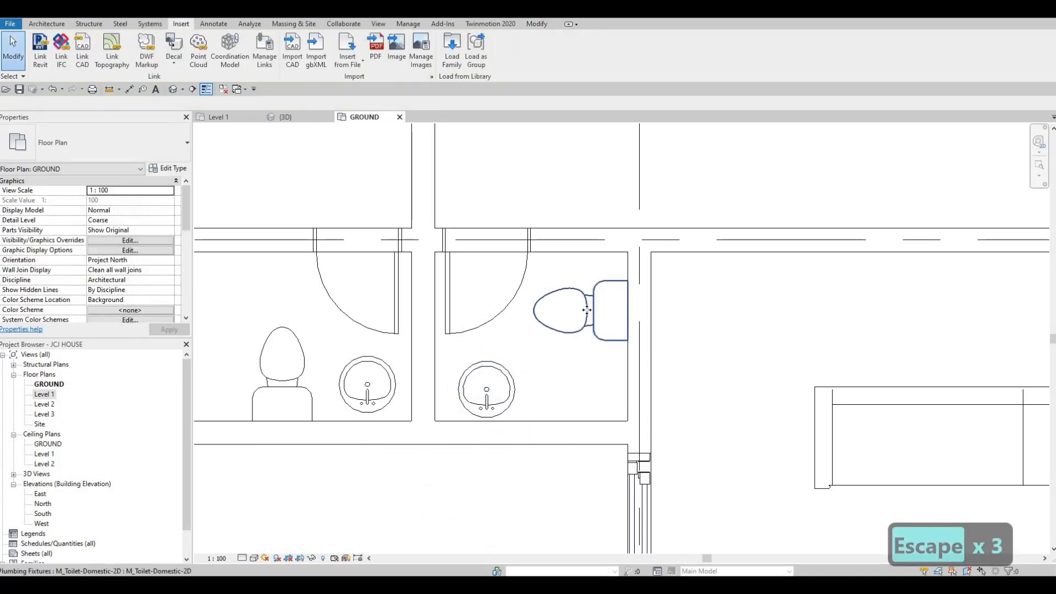
Nudge the toilet on the grid 2 wall up toward grid D, to 540 mm from that grid.
{"action": "left_click", "coordinate": [587, 310]}
{"action": "key", "text": "Up"}
{"action": "key", "text": "Up"}
{"action": "key", "text": "Up"}
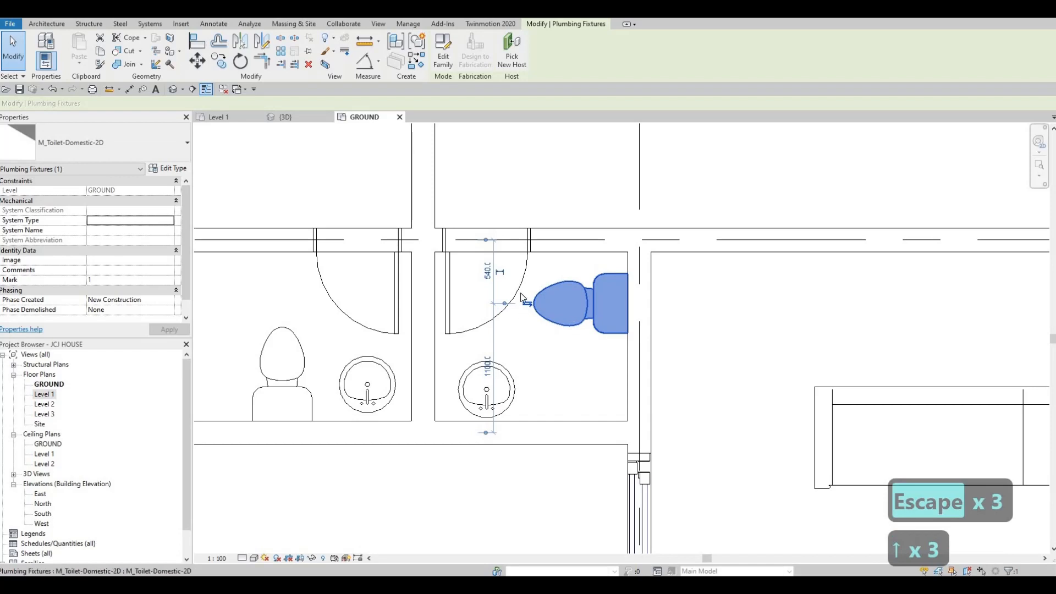
{"action": "scroll", "coordinate": [522, 300], "scroll_direction": "down", "scroll_amount": 3}
{"action": "key", "text": "Escape"}
{"action": "key", "text": "Escape"}
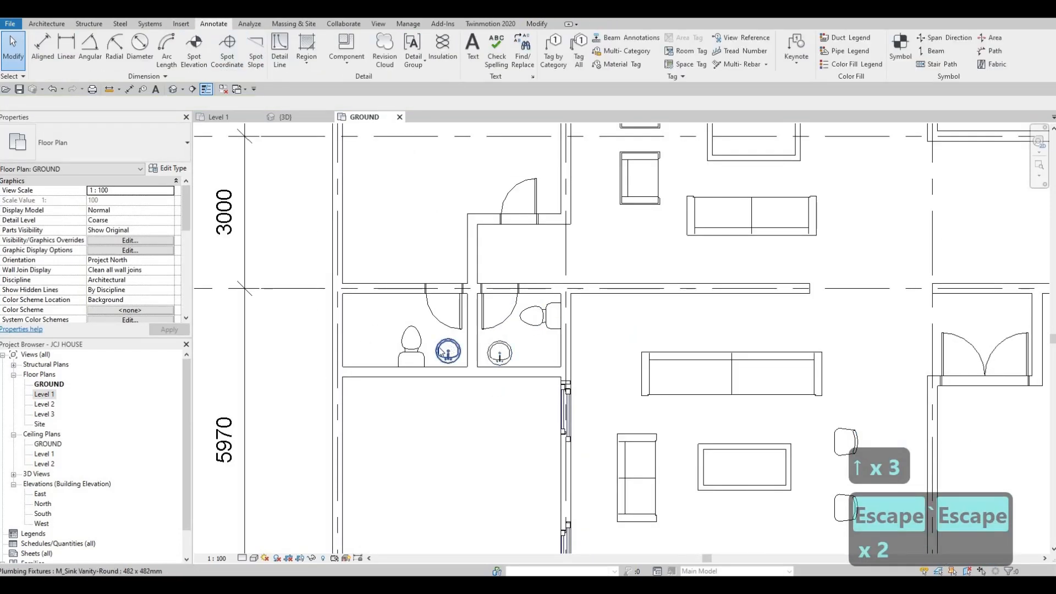
Draw a horizontal Thin Lines detail line from wall to wall just above the sink in the bathroom beside grid 2.
{"action": "scroll", "coordinate": [421, 352], "scroll_direction": "up", "scroll_amount": 2}
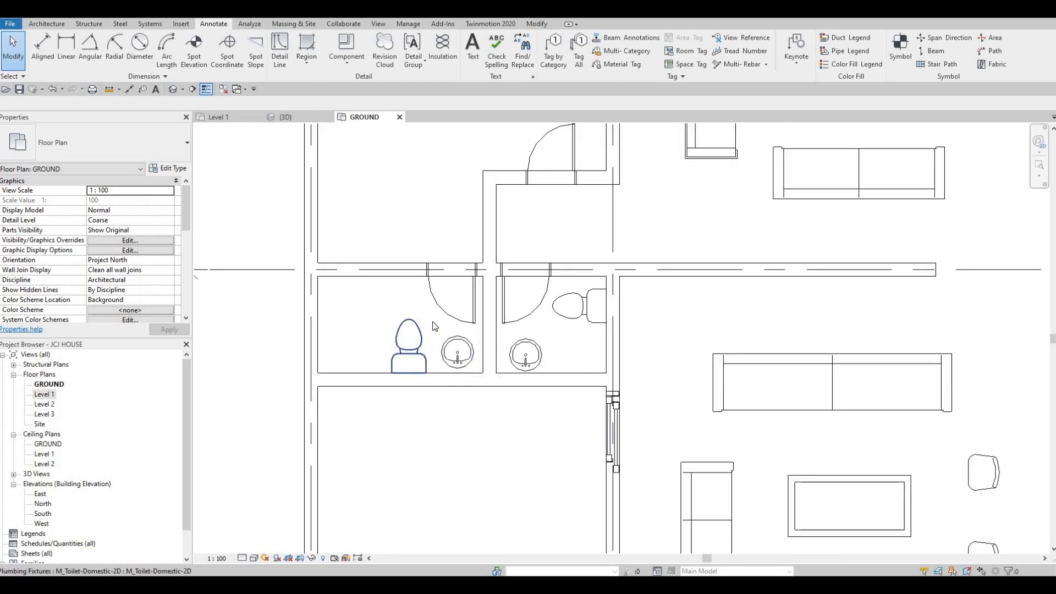
{"action": "middle_click_drag", "start_coordinate": [488, 340], "coordinate": [521, 301]}
{"action": "scroll", "coordinate": [530, 355], "scroll_direction": "down", "scroll_amount": 1}
{"action": "key", "text": "Escape"}
{"action": "scroll", "coordinate": [511, 311], "scroll_direction": "up", "scroll_amount": 1}
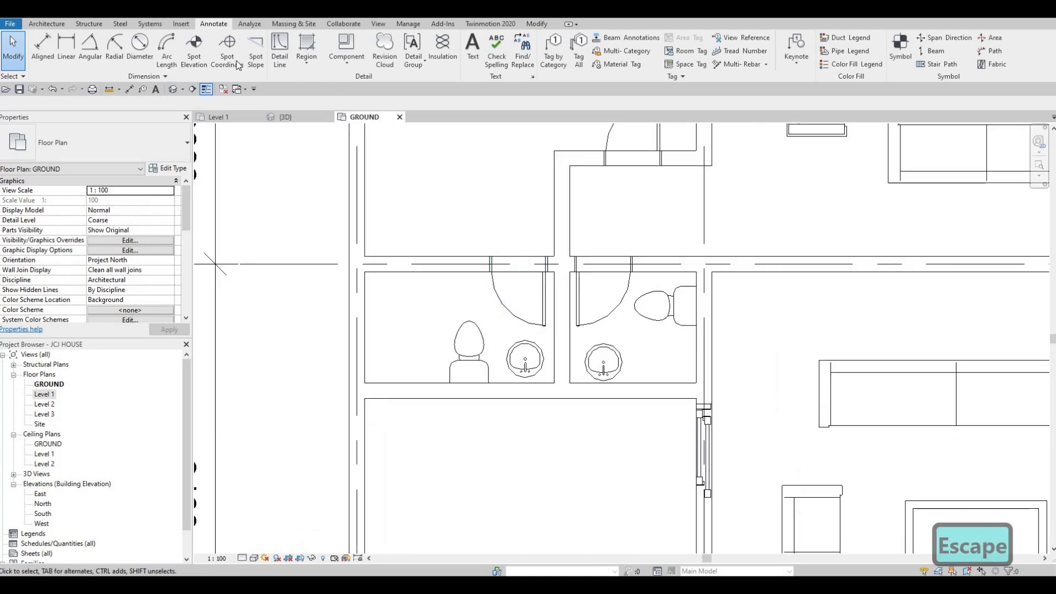
{"action": "left_click", "coordinate": [279, 52]}
{"action": "scroll", "coordinate": [633, 313], "scroll_direction": "up", "scroll_amount": 2}
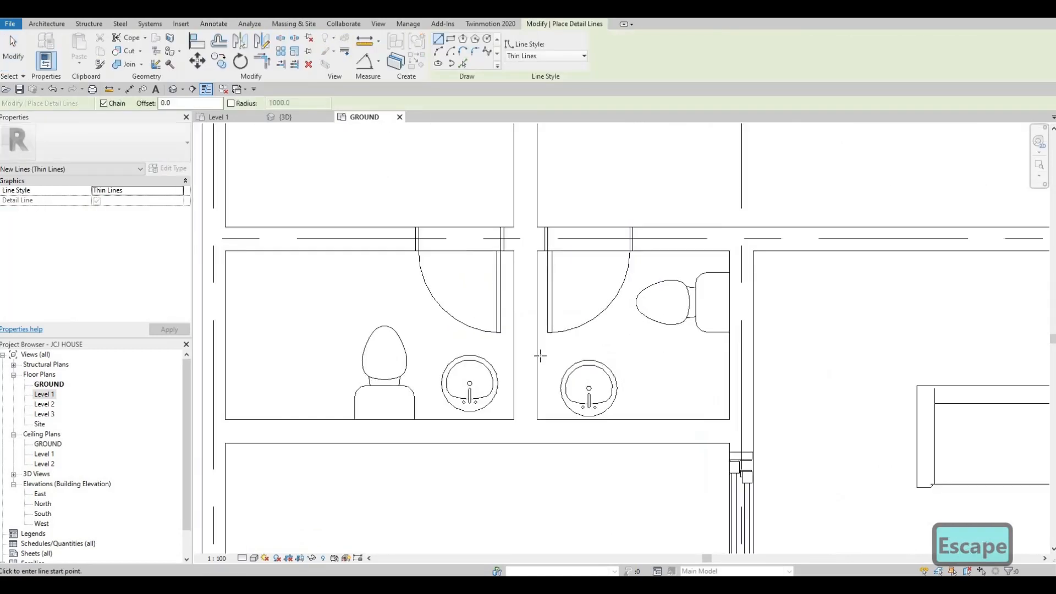
{"action": "left_click", "coordinate": [537, 356]}
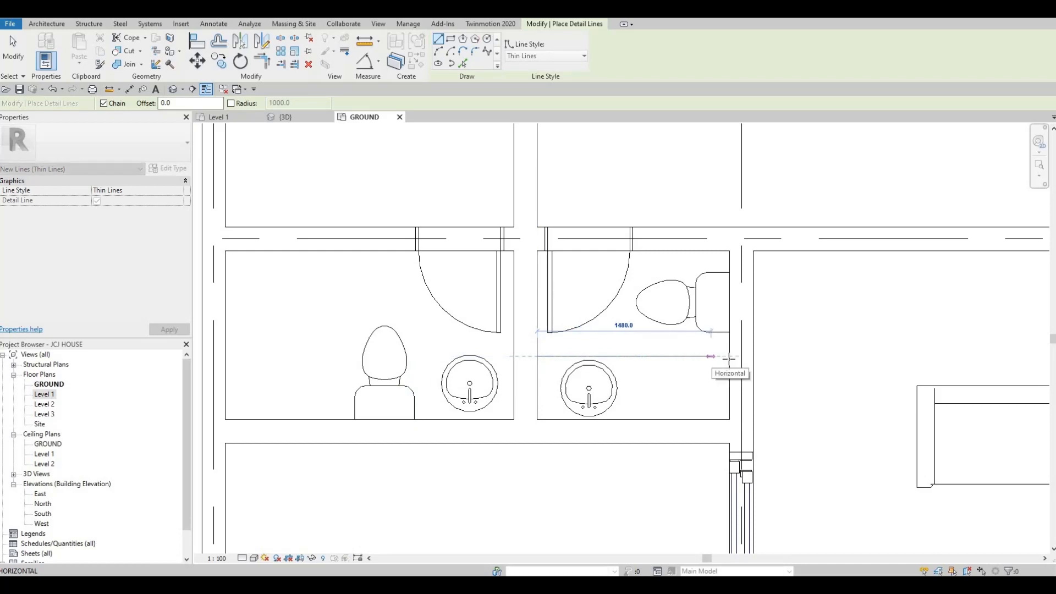
{"action": "left_click", "coordinate": [729, 356]}
{"action": "key", "text": "Escape"}
{"action": "key", "text": "Escape"}
{"action": "key", "text": "Escape"}
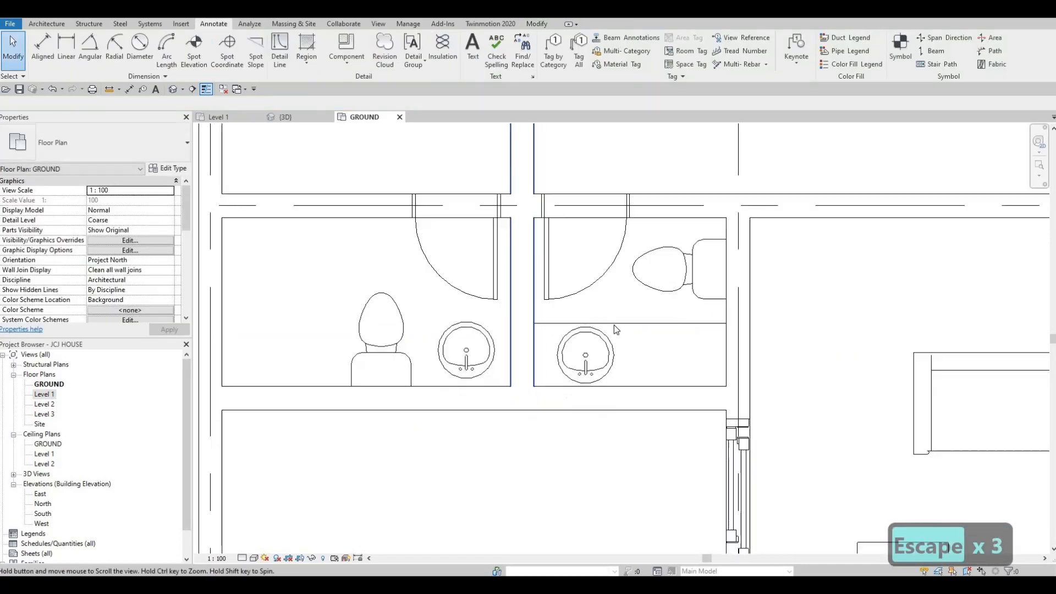
Move the door of the bathroom beside grid 1 along the grid D wall, away from the partition.
{"action": "scroll", "coordinate": [506, 259], "scroll_direction": "down", "scroll_amount": 2}
{"action": "middle_click_drag", "start_coordinate": [477, 272], "coordinate": [510, 275]}
{"action": "key", "text": "Escape"}
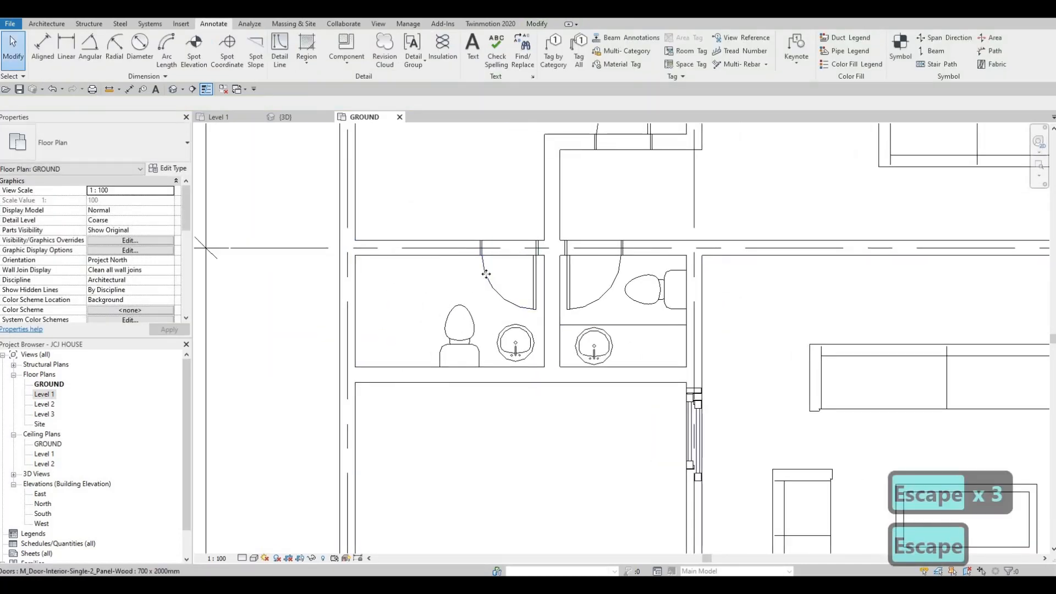
{"action": "left_click_drag", "start_coordinate": [488, 275], "coordinate": [459, 275]}
{"action": "key", "text": "Escape"}
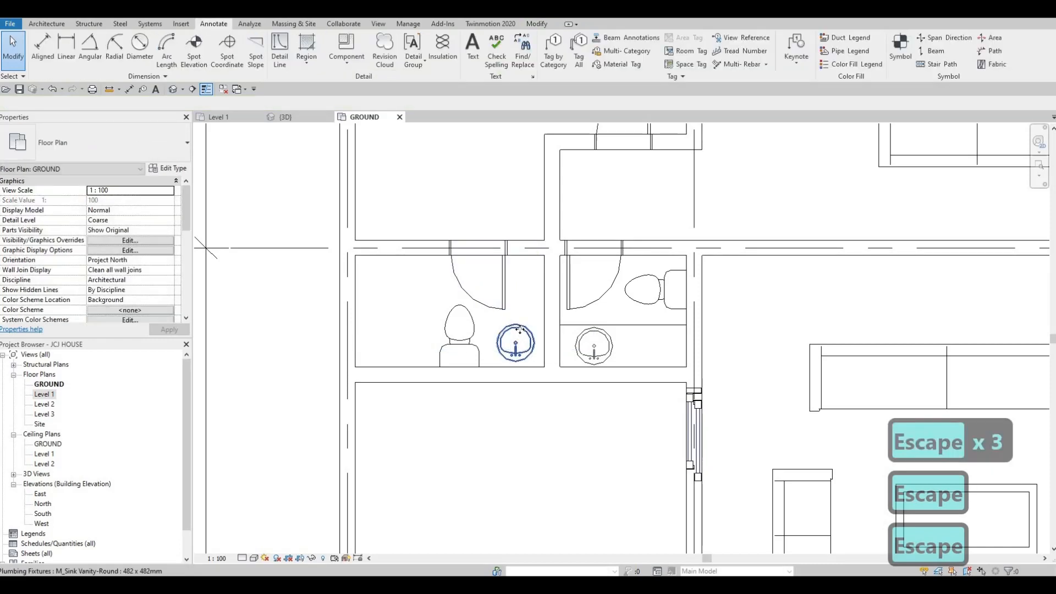
Swap the round sink and toilet in the grid 1 bathroom, putting the toilet beside the partition and the sink nearer grid 1.
{"action": "left_click", "coordinate": [527, 332]}
{"action": "mouse_move", "coordinate": [527, 332]}
{"action": "left_mouse_down"}
{"action": "mouse_move", "coordinate": [435, 328]}
{"action": "mouse_move", "coordinate": [492, 317]}
{"action": "mouse_move", "coordinate": [500, 280]}
{"action": "left_mouse_up"}
{"action": "key", "text": "Escape"}
{"action": "left_click", "coordinate": [474, 324]}
{"action": "key", "text": "Escape"}
Nudge the grid 1 bathroom's door toward grid 1 until its centre is 1535 mm from that grid.
{"action": "left_click", "coordinate": [500, 281]}
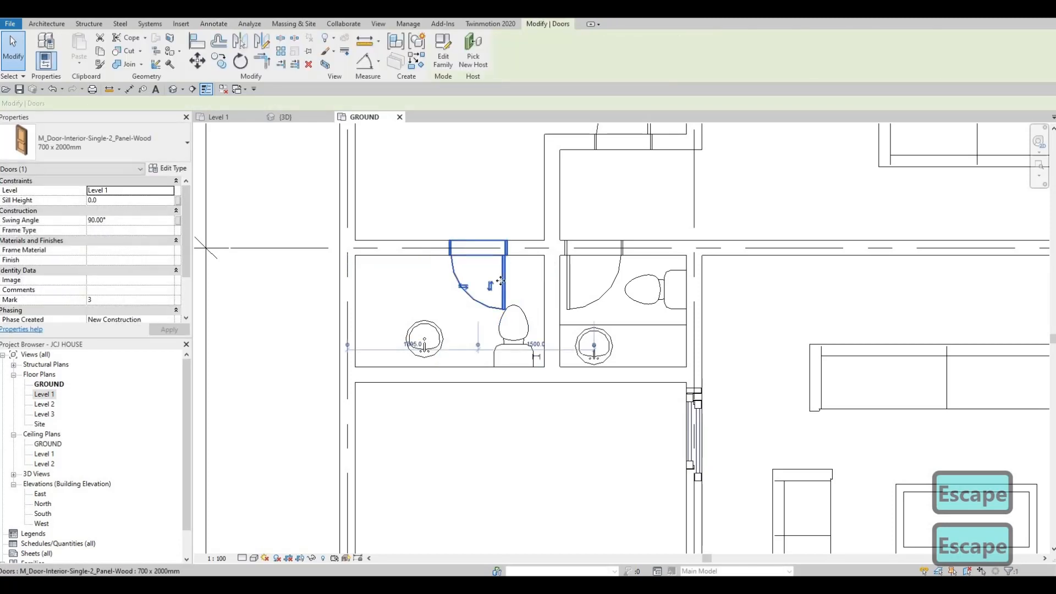
{"action": "key", "text": "Left"}
{"action": "key", "text": "Left"}
{"action": "key", "text": "Left"}
{"action": "key", "text": "Left"}
{"action": "key", "text": "Left"}
{"action": "key", "text": "Left"}
{"action": "key", "text": "Left"}
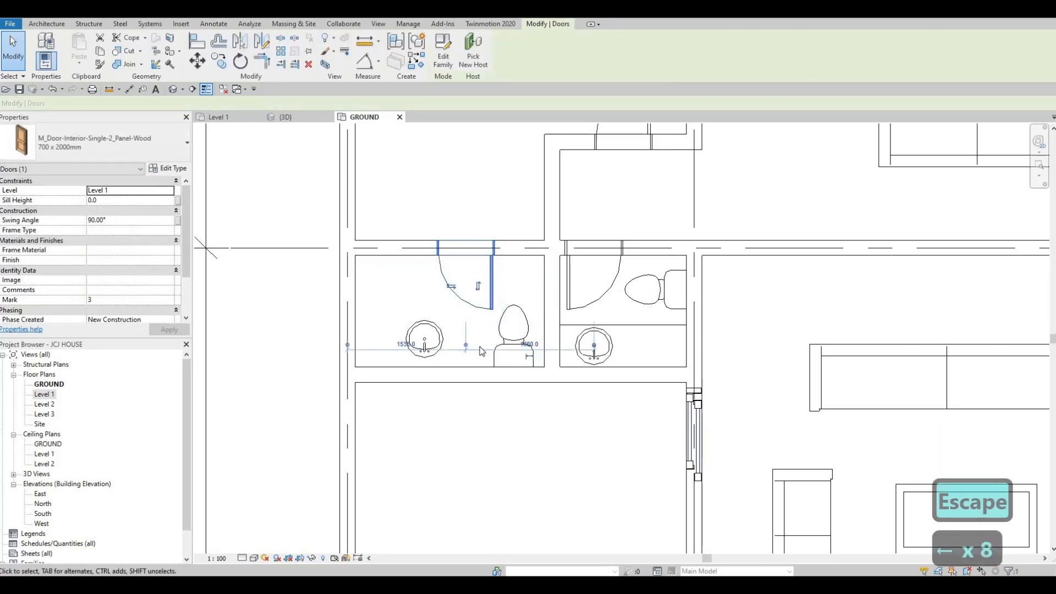
Move the grid 1 bathroom's sink closer to the toilet, and nudge the toilet slightly toward the partition.
{"action": "key", "text": "Escape"}
{"action": "key", "text": "Escape"}
{"action": "left_click", "coordinate": [443, 344]}
{"action": "left_click_drag", "start_coordinate": [443, 344], "coordinate": [480, 345]}
{"action": "key", "text": "Escape"}
{"action": "key", "text": "Escape"}
{"action": "left_click", "coordinate": [522, 342]}
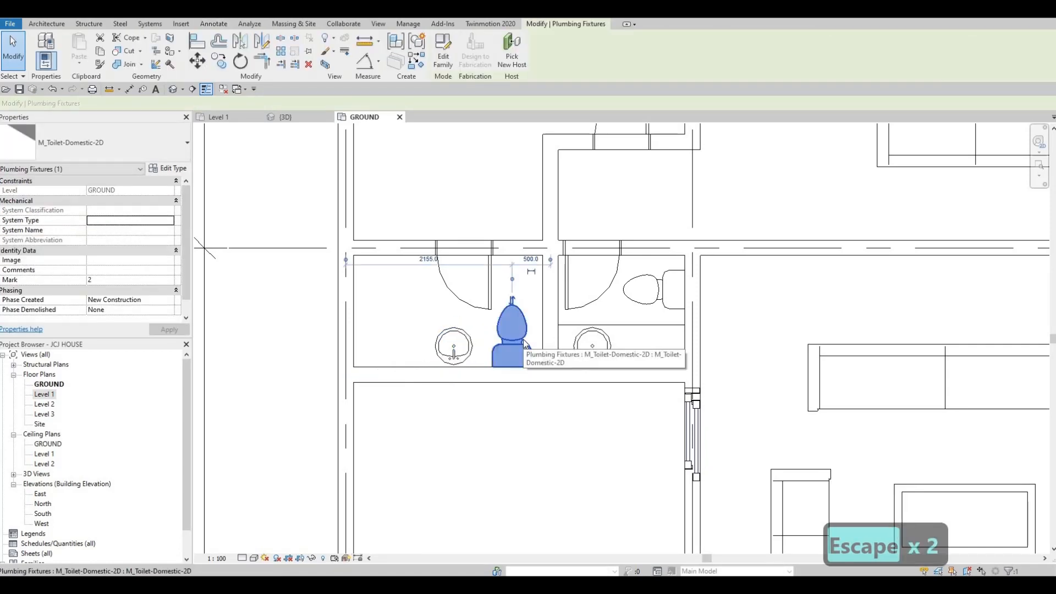
{"action": "key", "text": "Right"}
{"action": "key", "text": "Escape"}
{"action": "key", "text": "Escape"}
Nudge the grid 1 bathroom's door five more increments toward grid 1.
{"action": "left_click", "coordinate": [485, 272]}
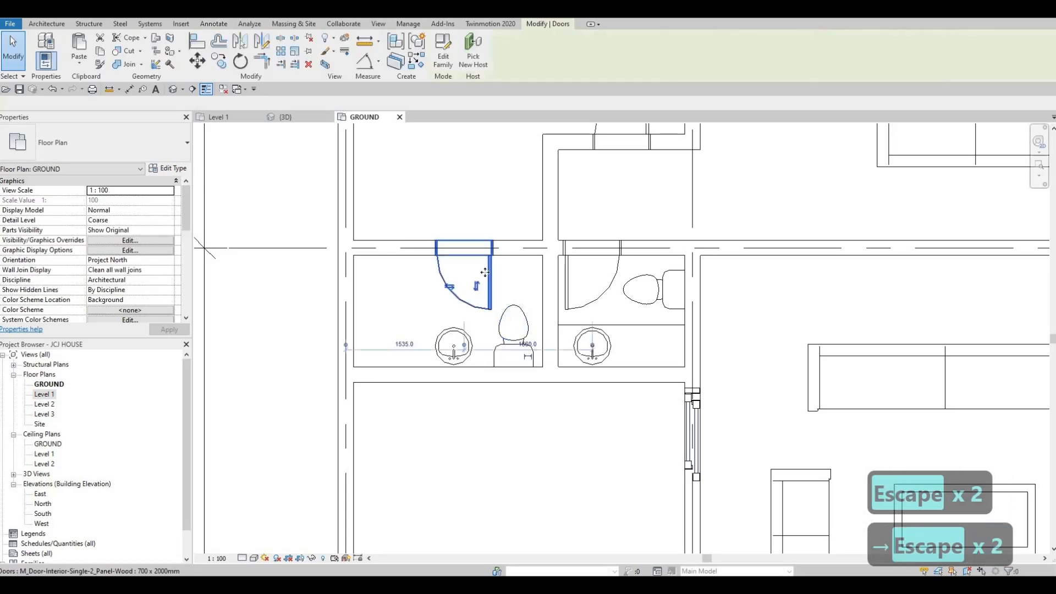
{"action": "key", "text": "Left"}
{"action": "key", "text": "Left"}
{"action": "key", "text": "Left"}
{"action": "key", "text": "Left"}
{"action": "key", "text": "Left"}
{"action": "key", "text": "Escape"}
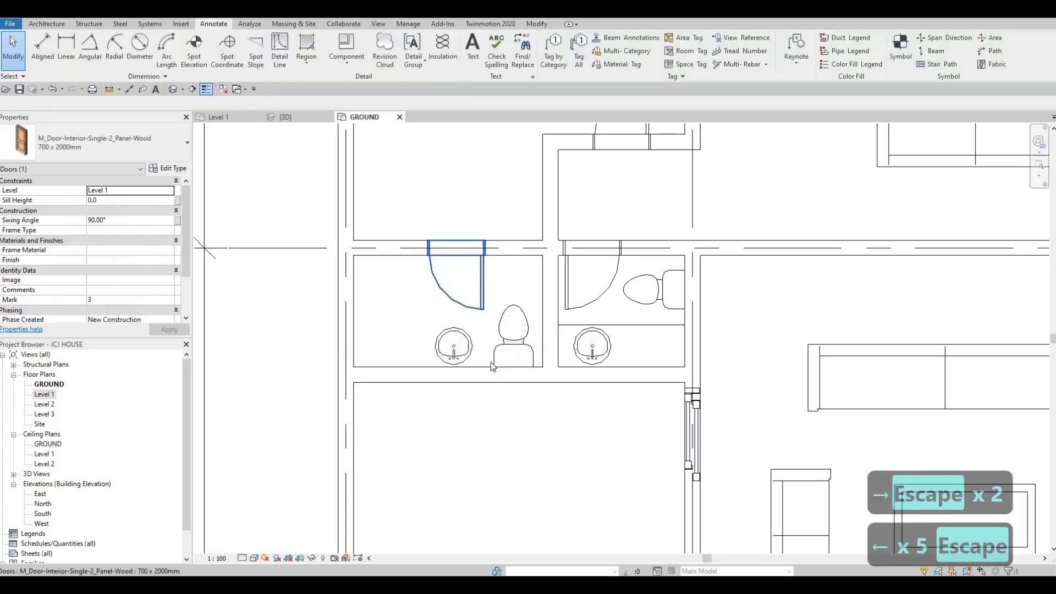
Extend the INTERIOR WALL 1 partition between the bathrooms upward past the room door, stopping short of grid C.
{"action": "middle_click_drag", "start_coordinate": [468, 209], "coordinate": [450, 385]}
{"action": "scroll", "coordinate": [449, 385], "scroll_direction": "down", "scroll_amount": 1}
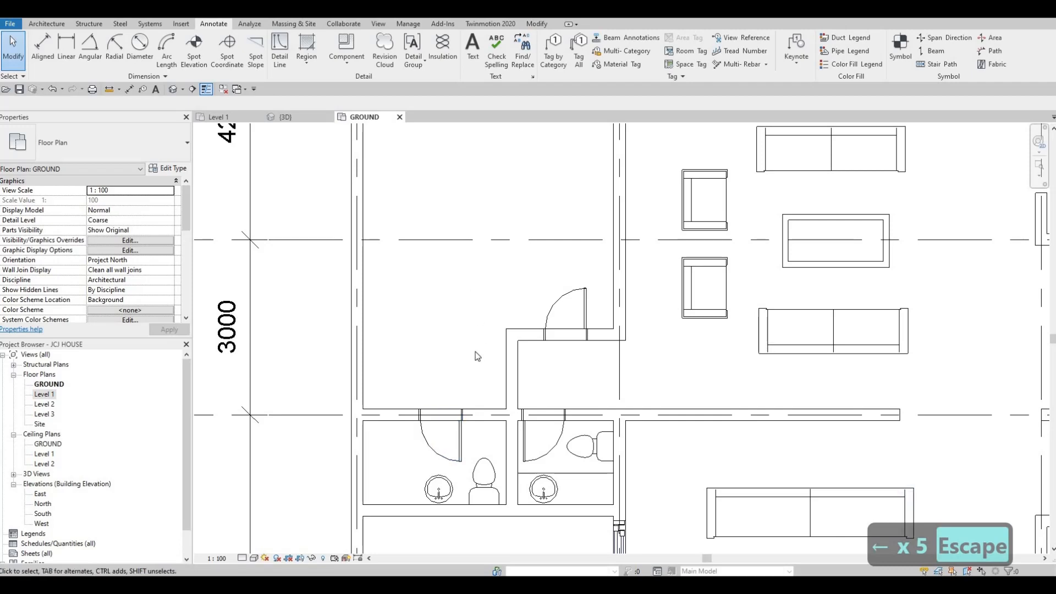
{"action": "scroll", "coordinate": [472, 266], "scroll_direction": "down", "scroll_amount": 4}
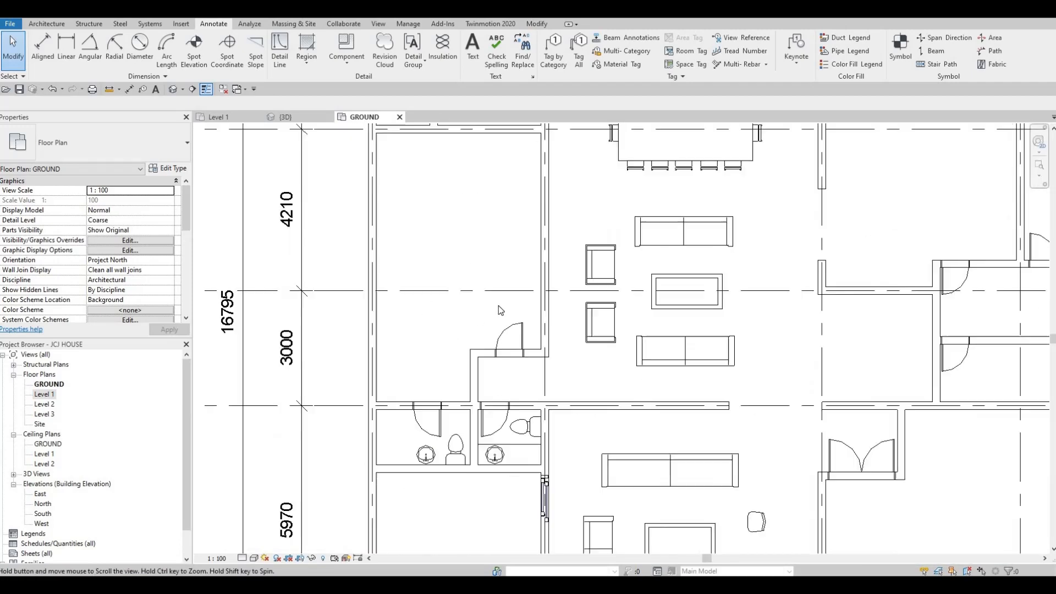
{"action": "scroll", "coordinate": [498, 308], "scroll_direction": "up", "scroll_amount": 4}
{"action": "left_click_drag", "start_coordinate": [481, 309], "coordinate": [478, 250]}
{"action": "key", "text": "Escape"}
{"action": "key", "text": "Escape"}
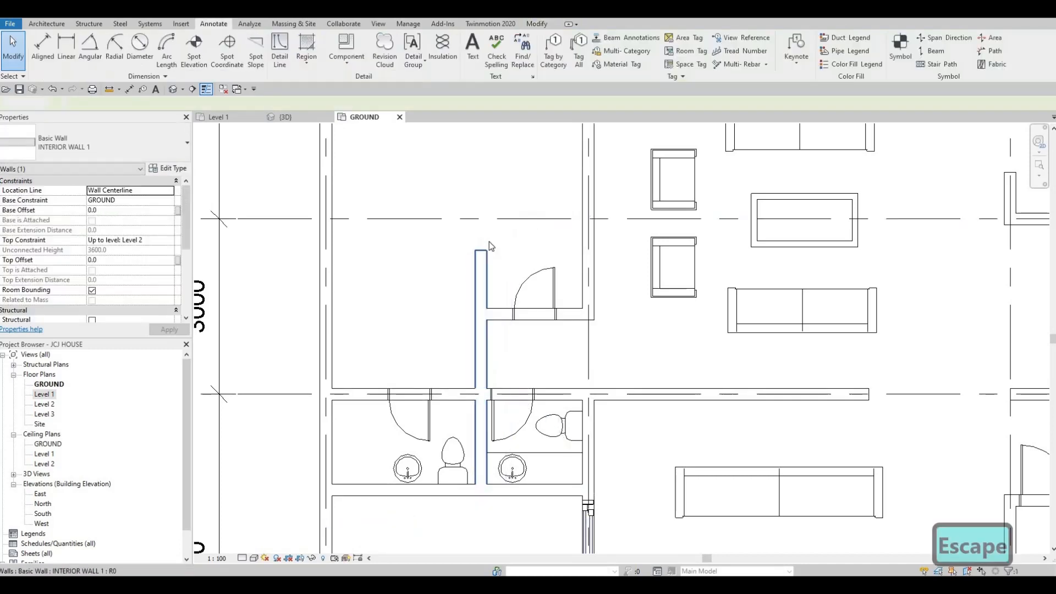
Stretch the upper end of the extended INTERIOR WALL 1 partition up to grid C.
{"action": "middle_click_drag", "start_coordinate": [494, 300], "coordinate": [507, 272]}
{"action": "scroll", "coordinate": [507, 273], "scroll_direction": "down", "scroll_amount": 1}
{"action": "middle_click_drag", "start_coordinate": [497, 233], "coordinate": [497, 269]}
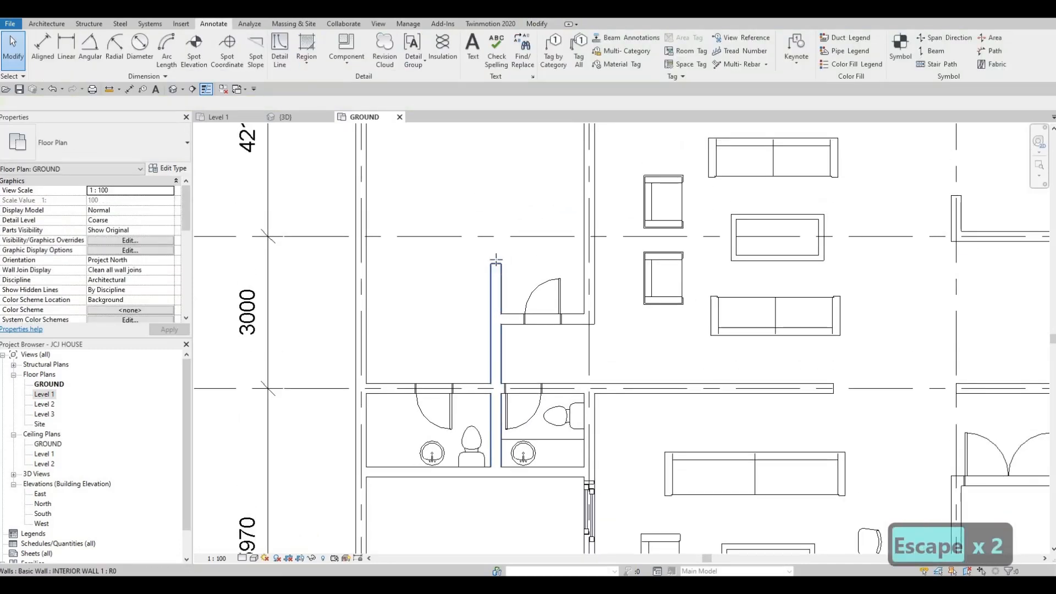
{"action": "left_click", "coordinate": [495, 262]}
{"action": "left_click_drag", "start_coordinate": [495, 264], "coordinate": [496, 258]}
{"action": "middle_click_drag", "start_coordinate": [450, 160], "coordinate": [447, 250]}
{"action": "scroll", "coordinate": [488, 324], "scroll_direction": "down", "scroll_amount": 2}
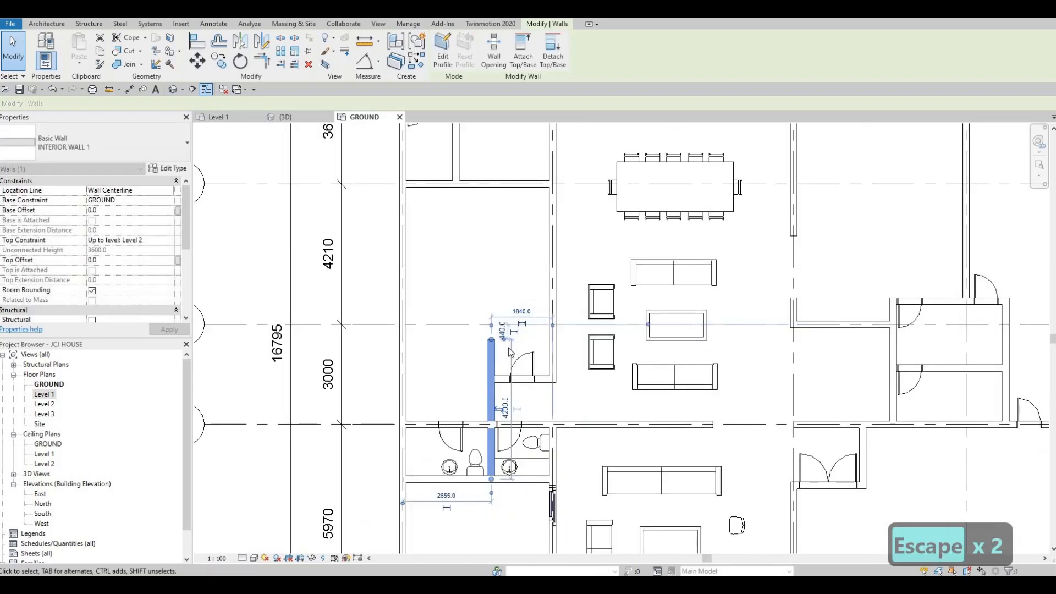
{"action": "scroll", "coordinate": [490, 339], "scroll_direction": "up", "scroll_amount": 2}
{"action": "left_click_drag", "start_coordinate": [484, 348], "coordinate": [478, 306]}
{"action": "key", "text": "Escape"}
{"action": "key", "text": "Escape"}
{"action": "scroll", "coordinate": [400, 386], "scroll_direction": "down", "scroll_amount": 1}
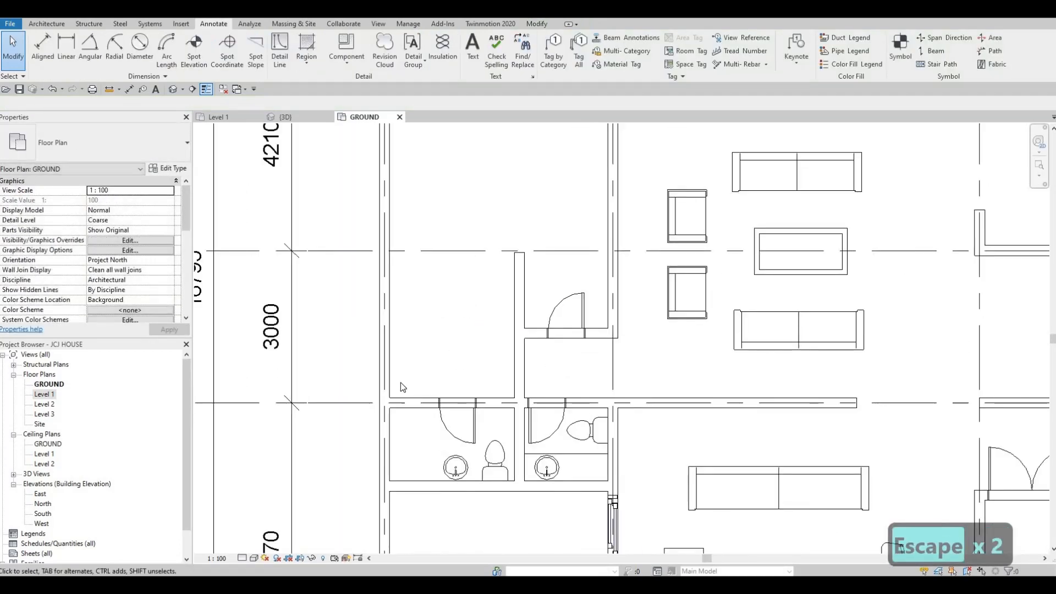
{"action": "middle_click_drag", "start_coordinate": [472, 397], "coordinate": [494, 362]}
{"action": "key", "text": "Escape"}
{"action": "key", "text": "Escape"}
{"action": "key", "text": "Escape"}
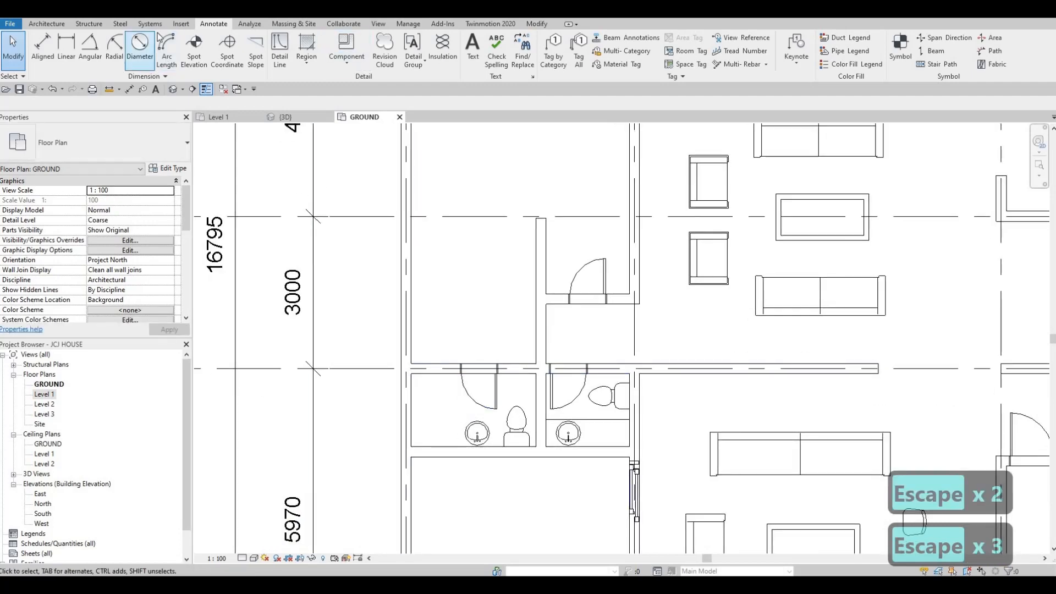
Select both sinks and both toilets in the bathrooms of the ground plan and check their level assignment.
{"action": "scroll", "coordinate": [352, 330], "scroll_direction": "down", "scroll_amount": 2}
{"action": "key", "text": "Escape"}
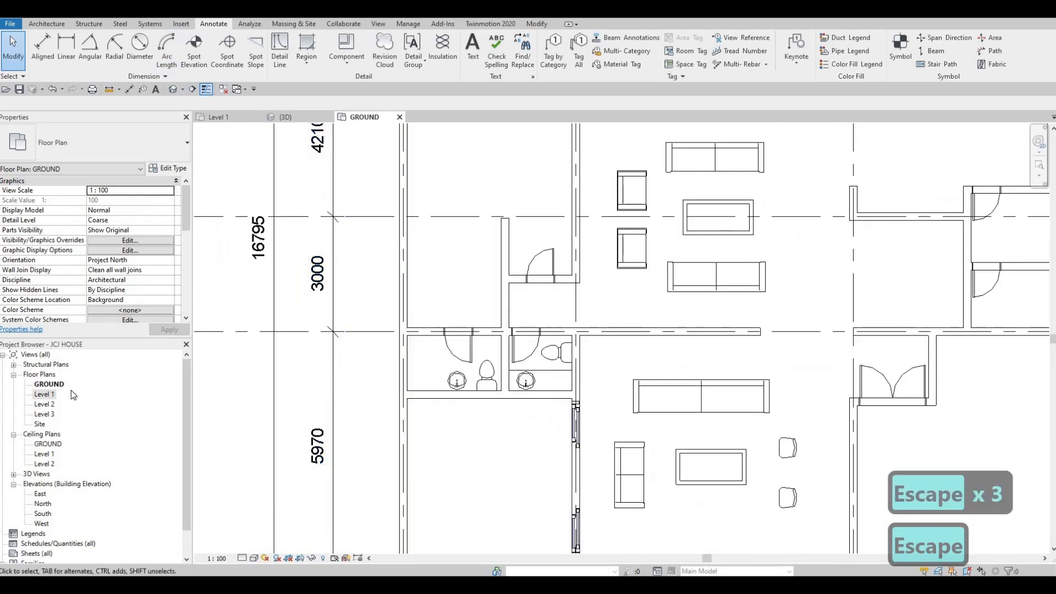
{"action": "key", "text": "Escape"}
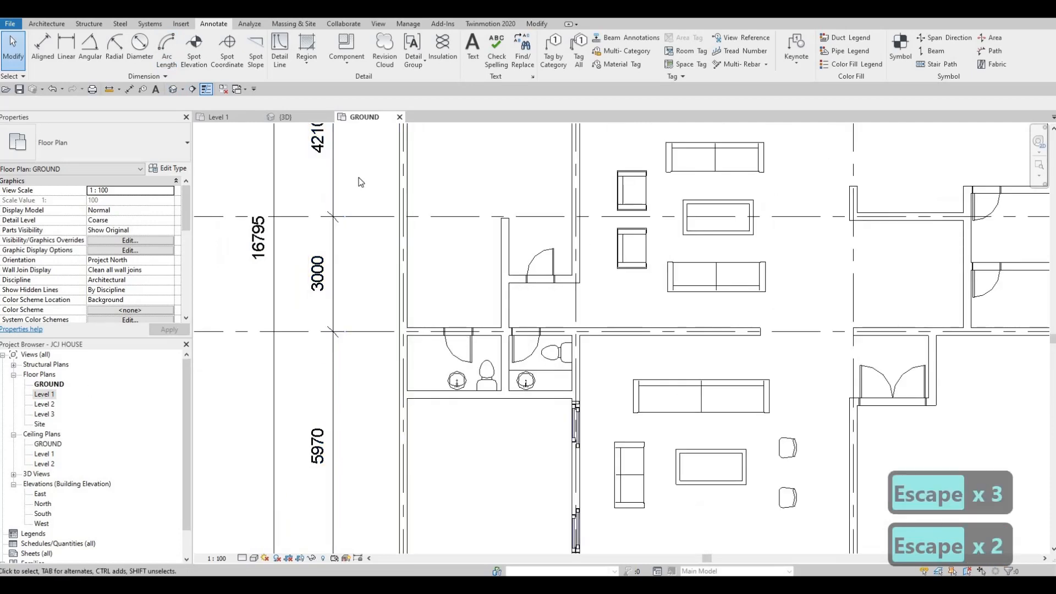
{"action": "left_click", "coordinate": [456, 381]}
{"action": "left_click", "coordinate": [487, 376], "text": "ctrl"}
{"action": "left_click", "coordinate": [526, 380], "text": "ctrl"}
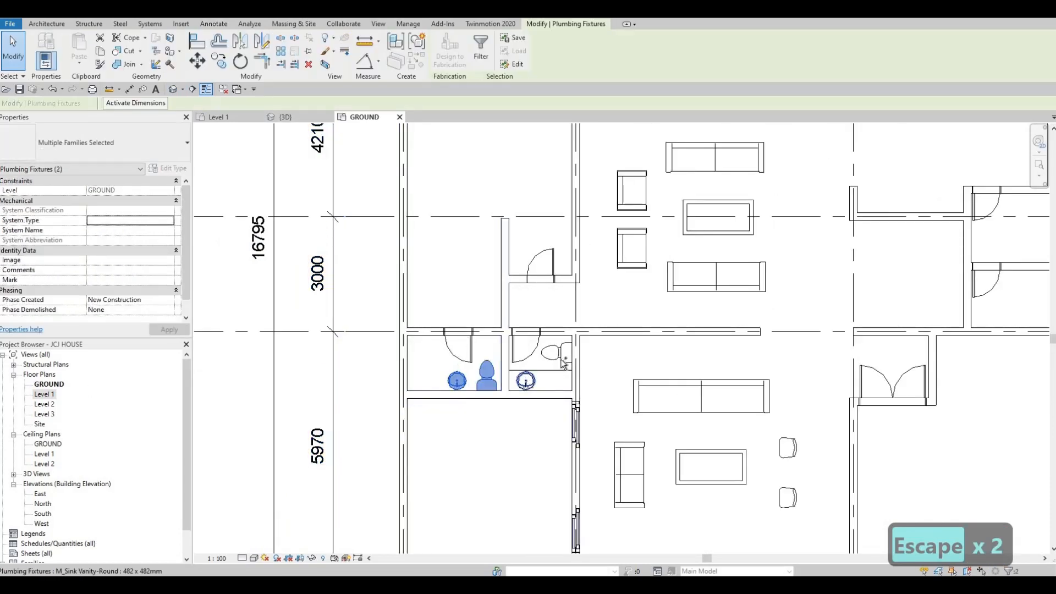
{"action": "left_click", "coordinate": [558, 354], "text": "ctrl"}
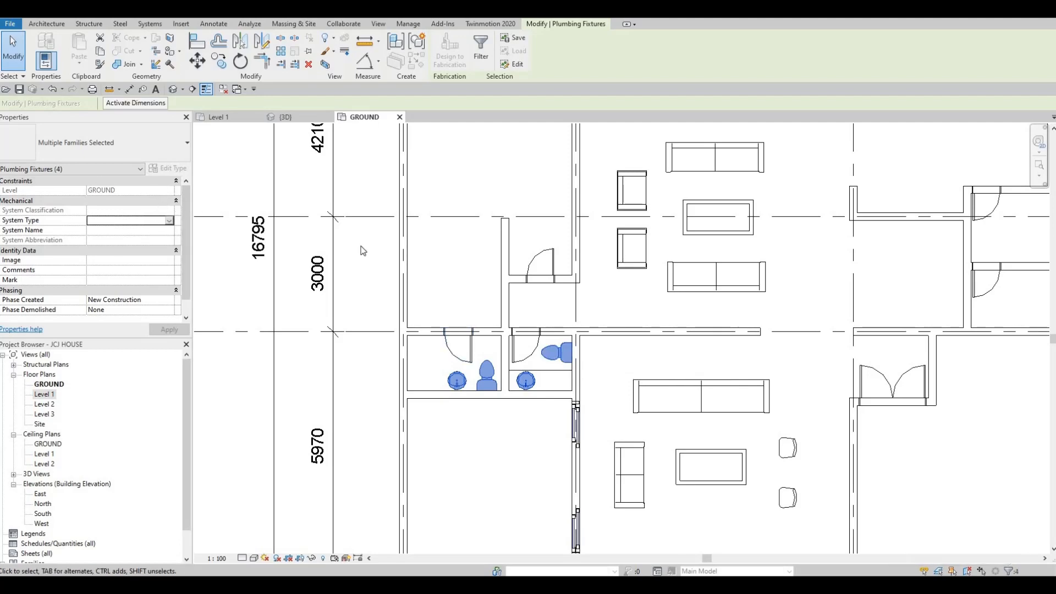
{"action": "key", "text": "Escape"}
{"action": "key", "text": "Escape"}
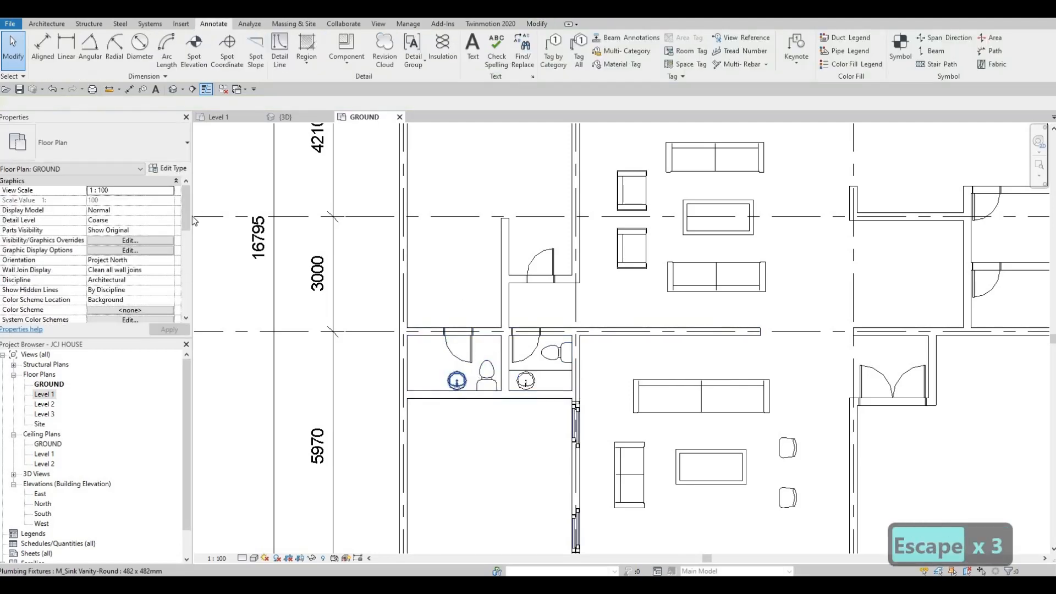
Assign the grid 1 bathroom's sink to Level 1 and check the level of its toilet.
{"action": "left_click", "coordinate": [456, 381]}
{"action": "left_click", "coordinate": [117, 191]}
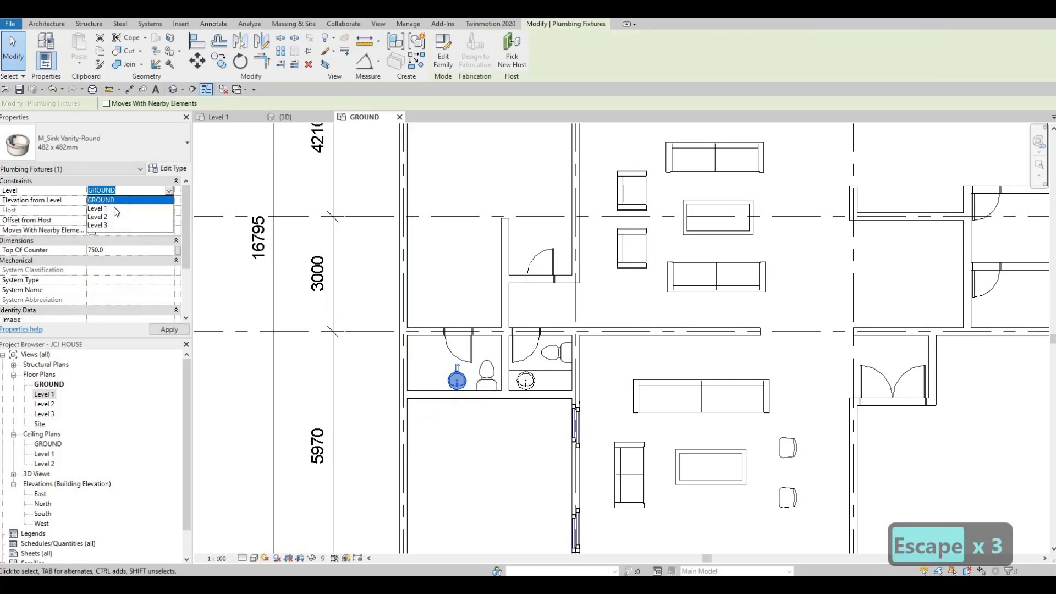
{"action": "key", "text": "Escape"}
{"action": "left_click", "coordinate": [487, 374]}
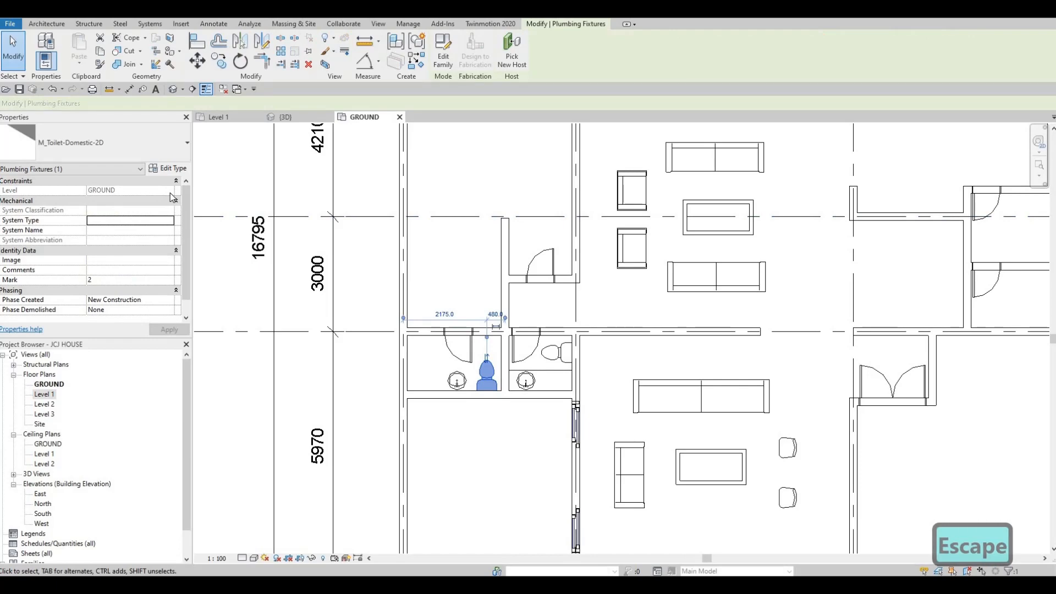
{"action": "key", "text": "Escape"}
{"action": "key", "text": "Escape"}
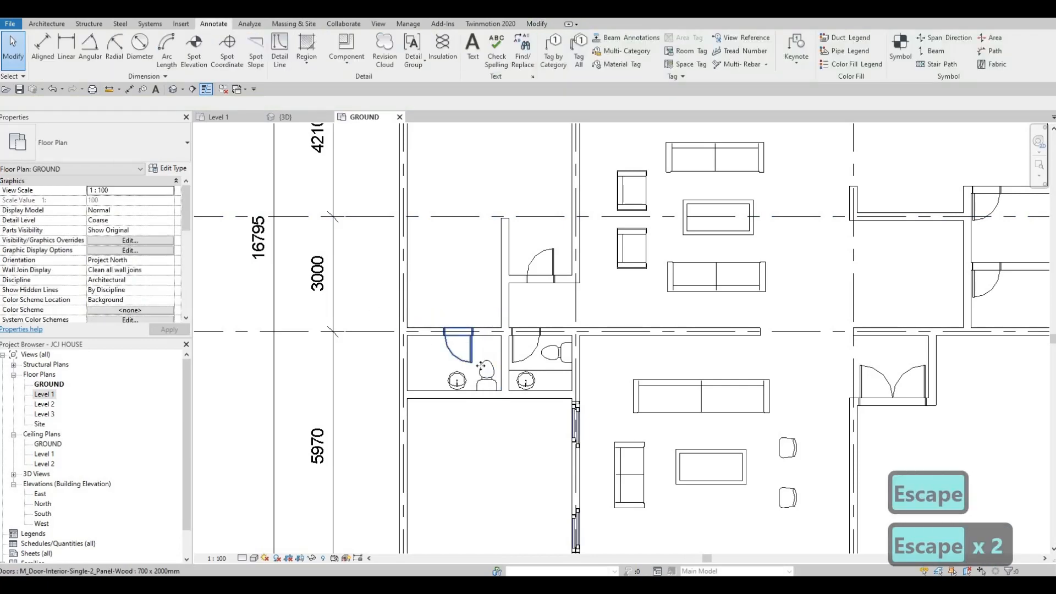
{"action": "left_click", "coordinate": [486, 374]}
{"action": "key", "text": "Escape"}
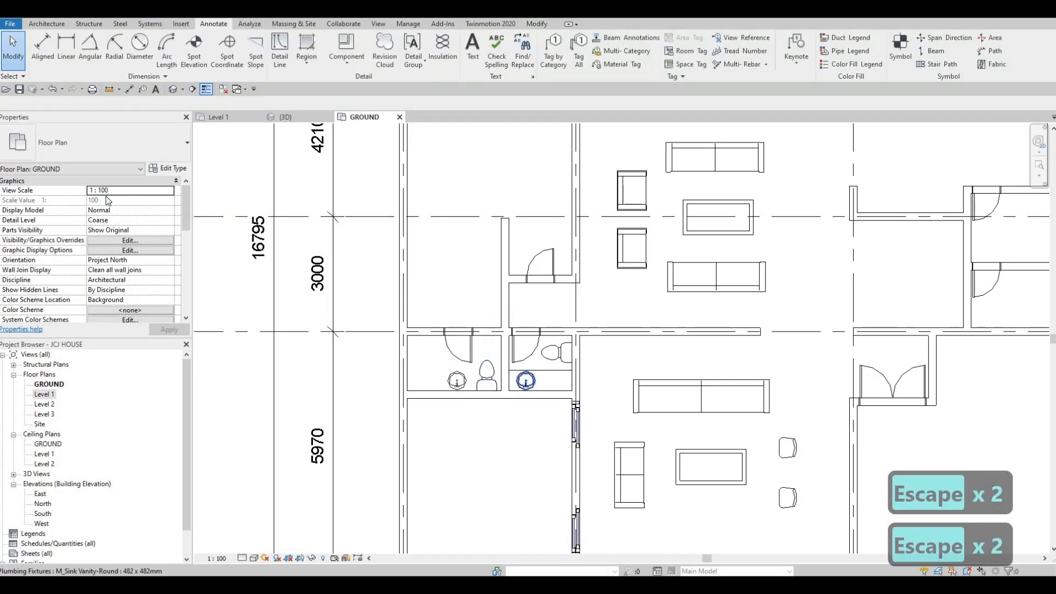
Assign the other bathroom's sink to Level 1.
{"action": "left_click", "coordinate": [526, 380]}
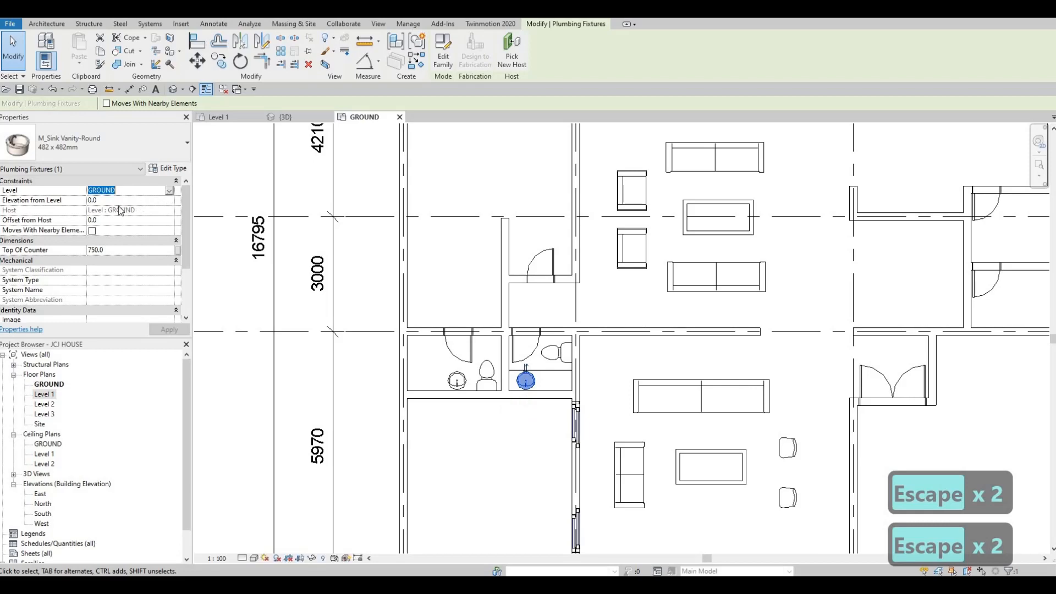
{"action": "left_click", "coordinate": [169, 190]}
{"action": "left_click", "coordinate": [104, 205]}
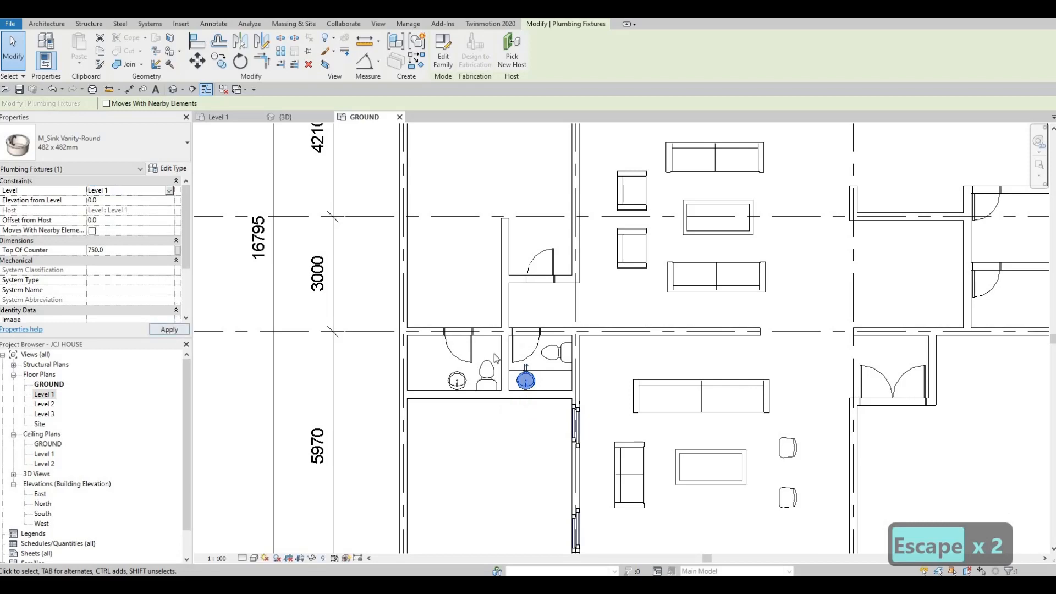
{"action": "key", "text": "Escape"}
Place similar M_Toilet-Domestic-2D toilets over the existing ones in both bathrooms on the Level 1 plan.
{"action": "left_click", "coordinate": [488, 369]}
{"action": "key", "text": "c"}
{"action": "key", "text": "s"}
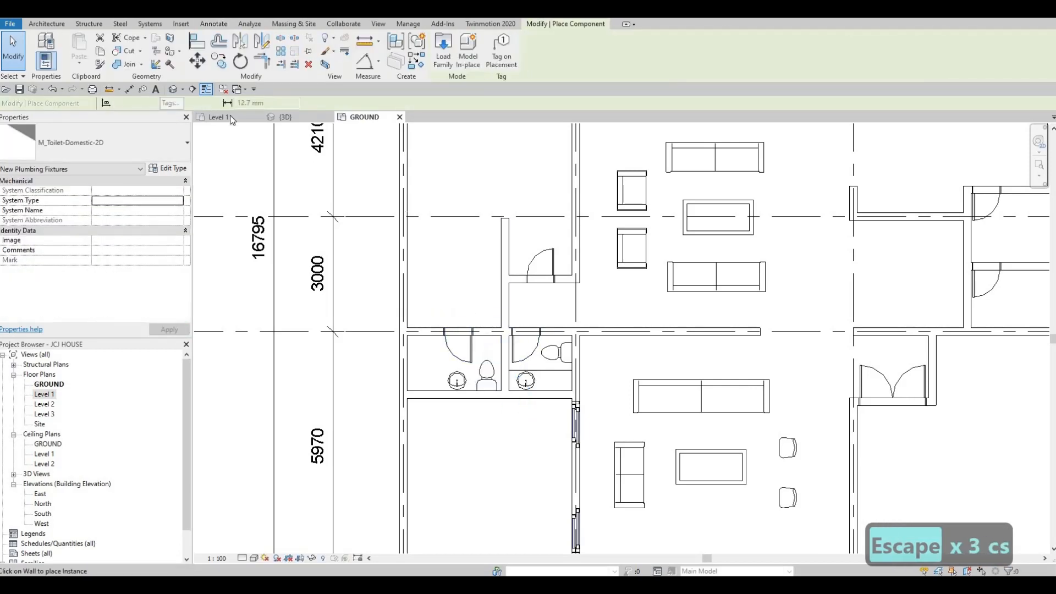
{"action": "left_click", "coordinate": [230, 117]}
{"action": "scroll", "coordinate": [396, 342], "scroll_direction": "up", "scroll_amount": 5}
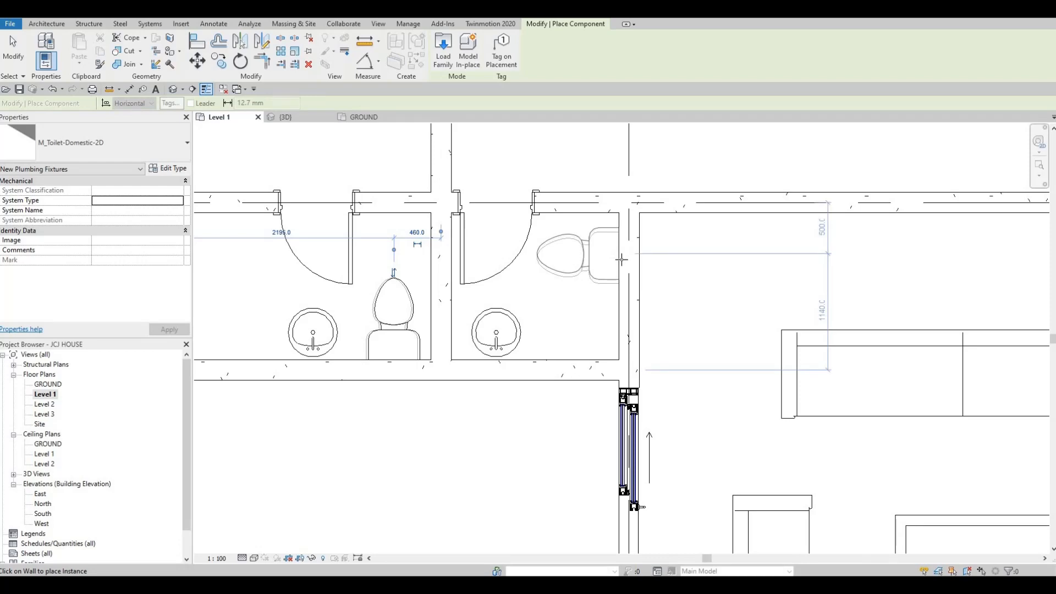
{"action": "key", "text": "Escape"}
{"action": "key", "text": "Escape"}
{"action": "key", "text": "Escape"}
{"action": "scroll", "coordinate": [512, 266], "scroll_direction": "down", "scroll_amount": 5}
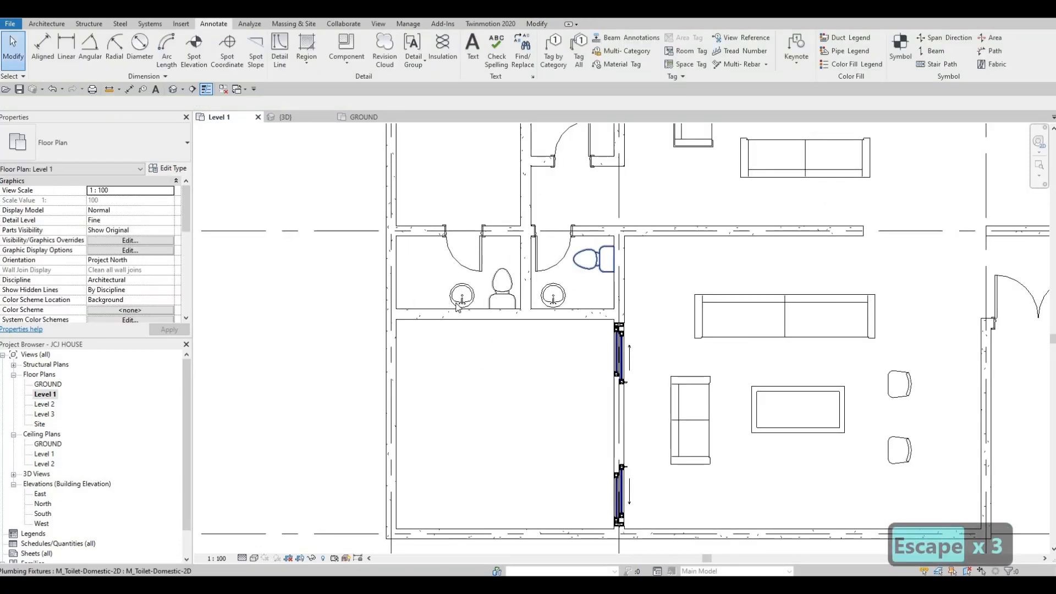
Check the level assignment of the living area's sofa, coffee tables and desk chair on the Level 1 plan.
{"action": "key", "text": "Escape"}
{"action": "left_click", "coordinate": [515, 272]}
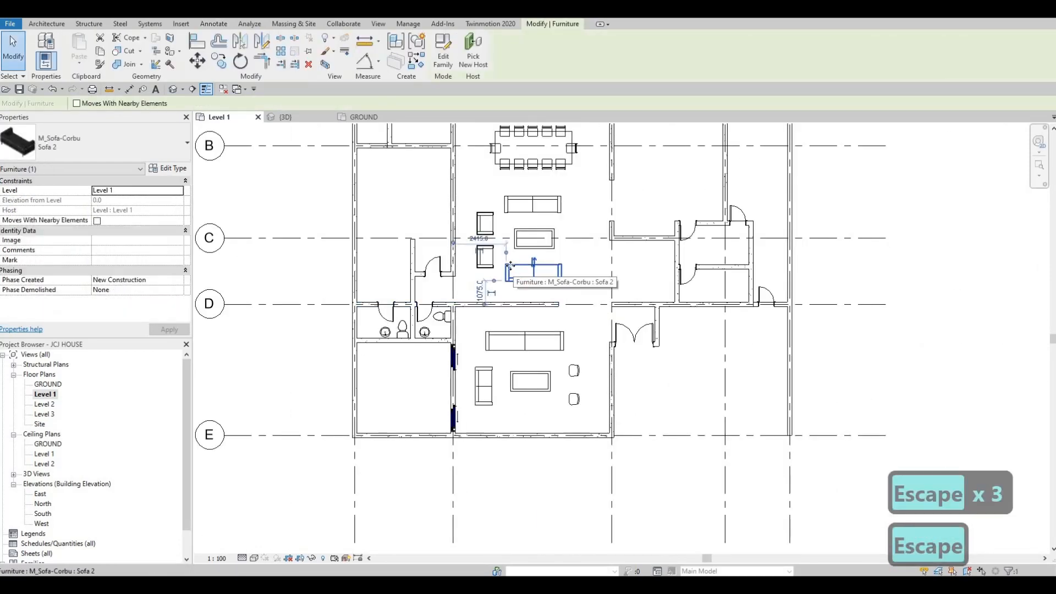
{"action": "key", "text": "Escape"}
{"action": "left_click", "coordinate": [532, 242]}
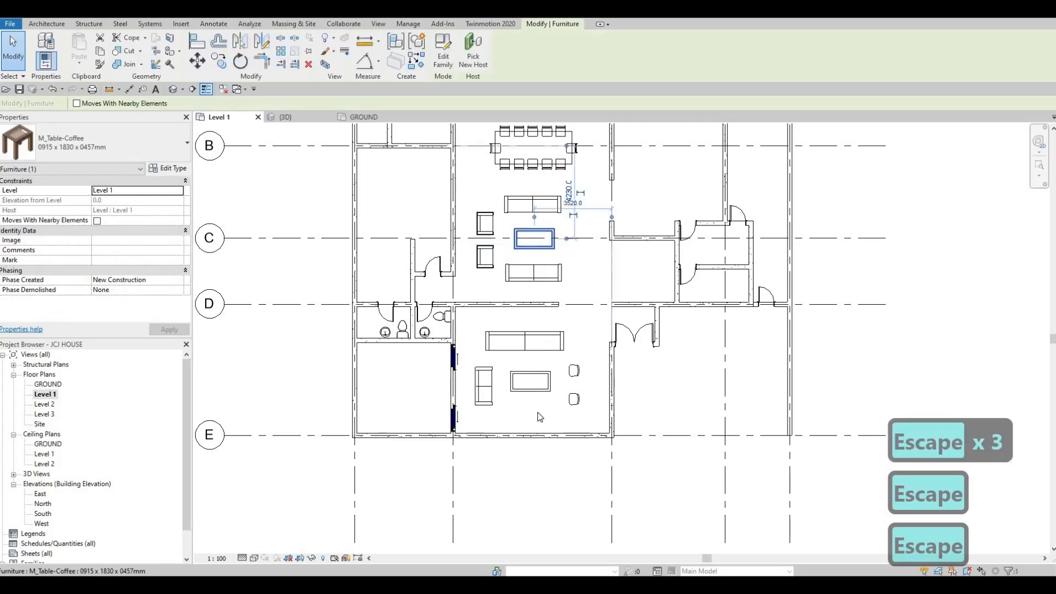
{"action": "key", "text": "Escape"}
{"action": "left_click", "coordinate": [541, 390]}
{"action": "key", "text": "Escape"}
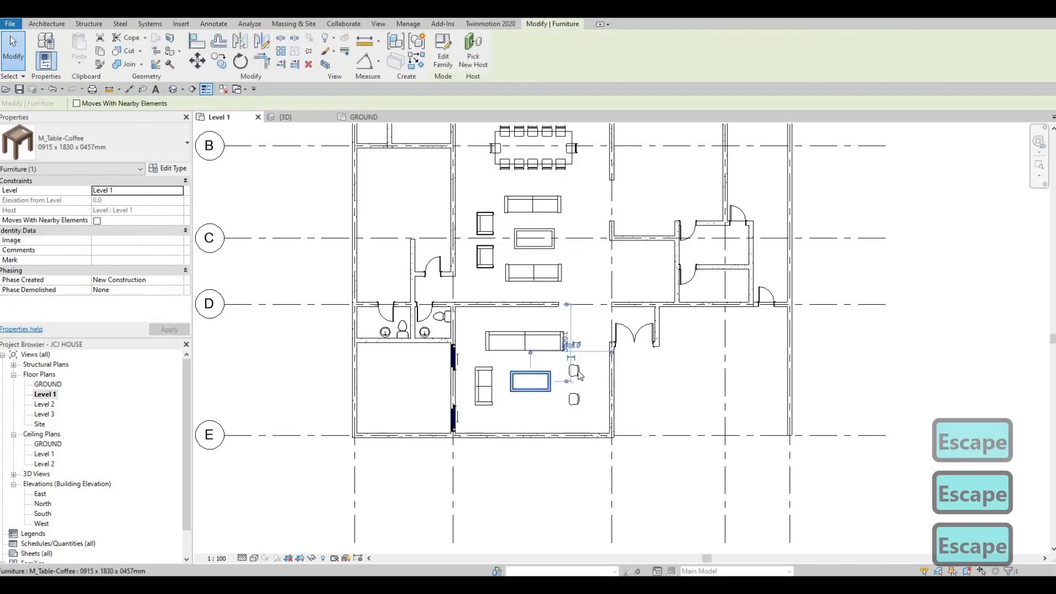
{"action": "left_click", "coordinate": [573, 397]}
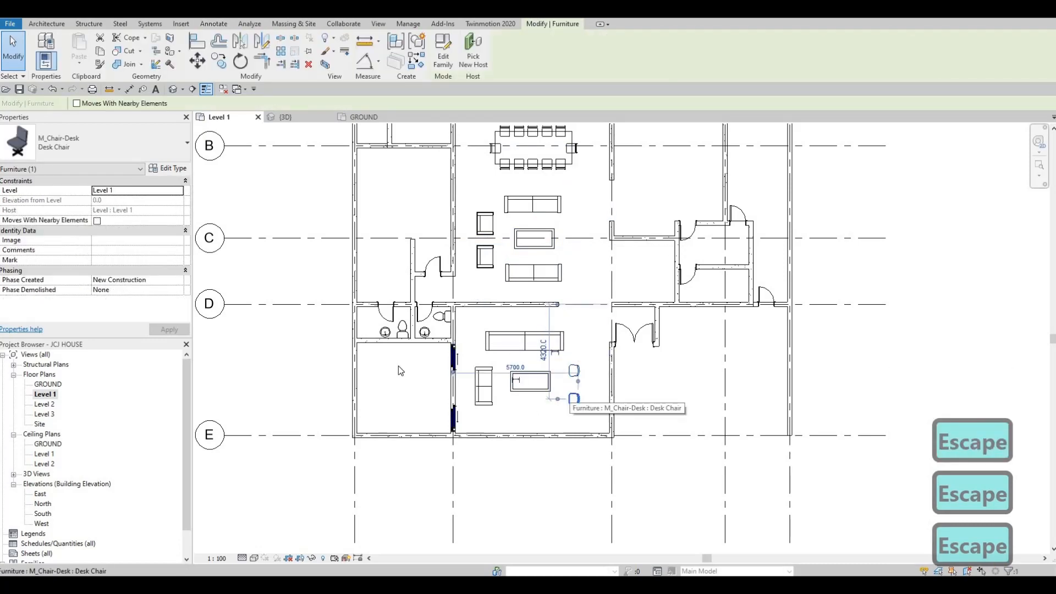
{"action": "key", "text": "Escape"}
{"action": "key", "text": "Escape"}
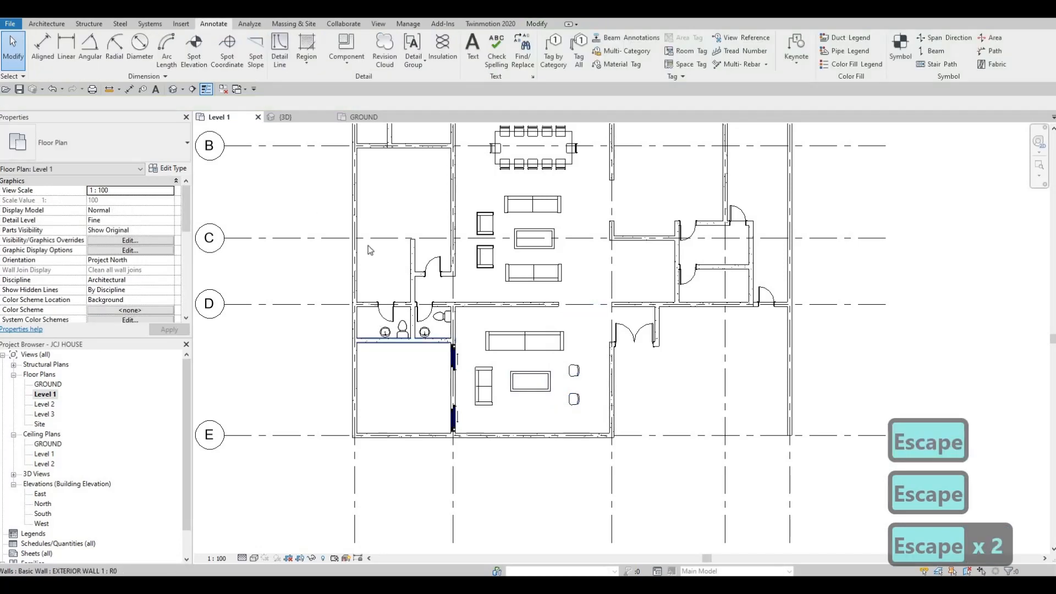
Return to the GROUND plan and delete the counter detail line above the sink in the bathroom farther from grid 1.
{"action": "left_click", "coordinate": [364, 116]}
{"action": "key", "text": "Escape"}
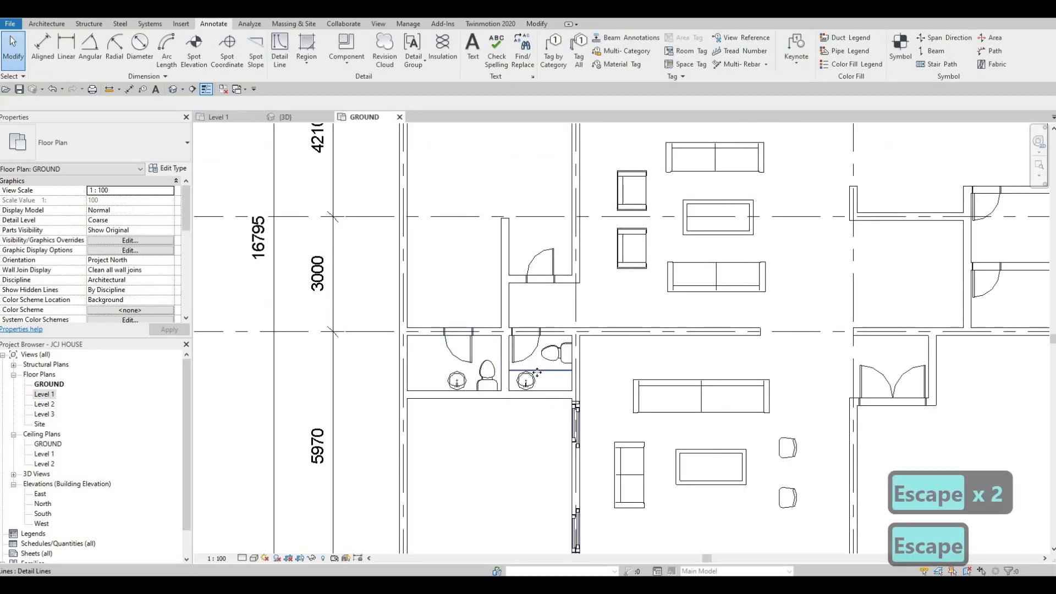
{"action": "left_click", "coordinate": [498, 374]}
{"action": "key", "text": "Delete"}
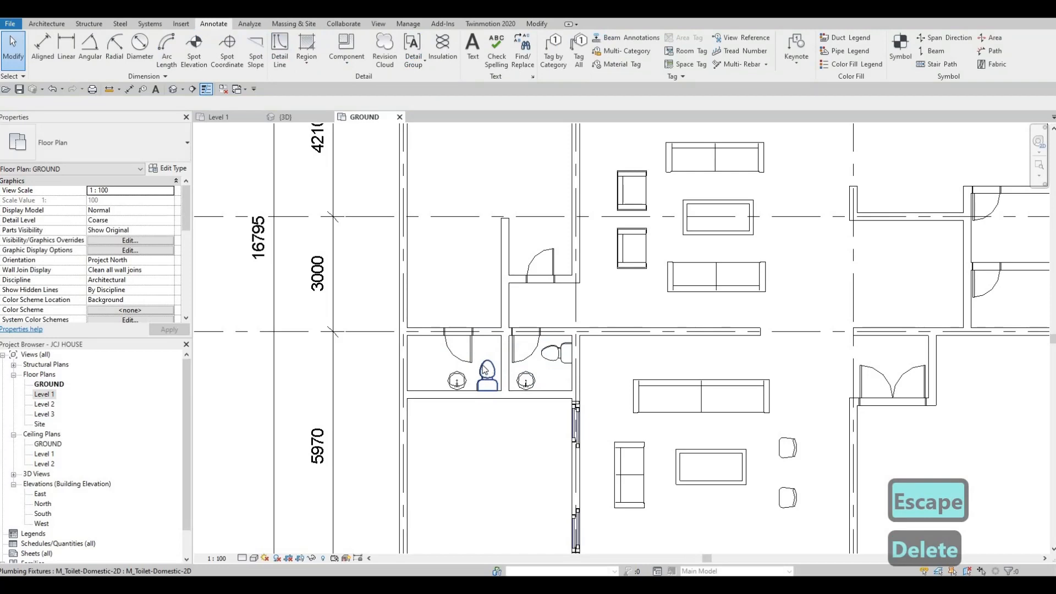
Delete all toilets from both bathrooms in the GROUND plan, leaving only the sinks.
{"action": "scroll", "coordinate": [485, 369], "scroll_direction": "up", "scroll_amount": 2}
{"action": "left_click", "coordinate": [485, 372]}
{"action": "key", "text": "Delete"}
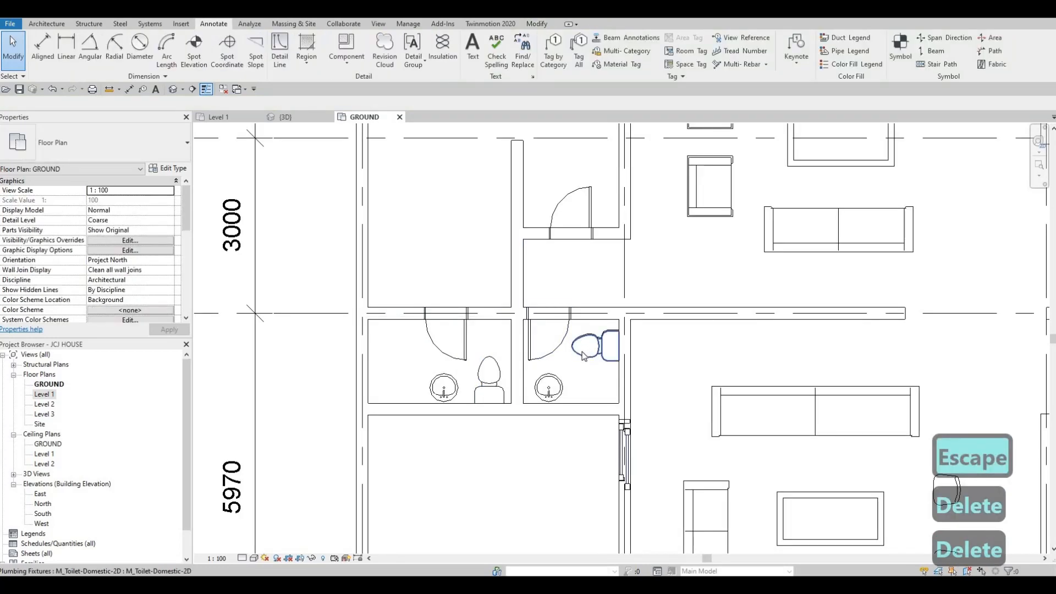
{"action": "key", "text": "Delete"}
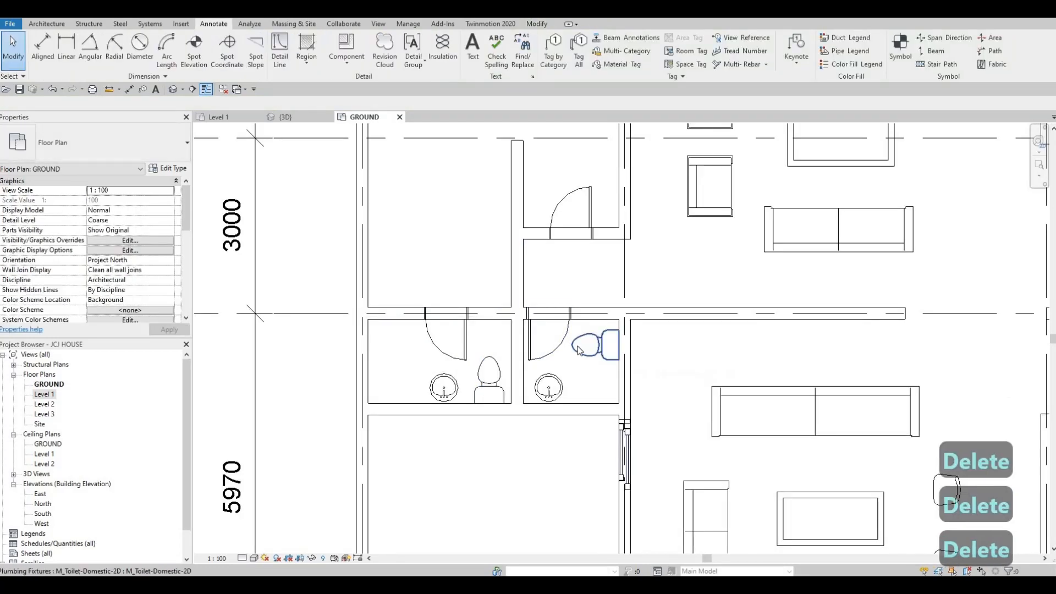
{"action": "left_click", "coordinate": [582, 343]}
{"action": "key", "text": "Delete"}
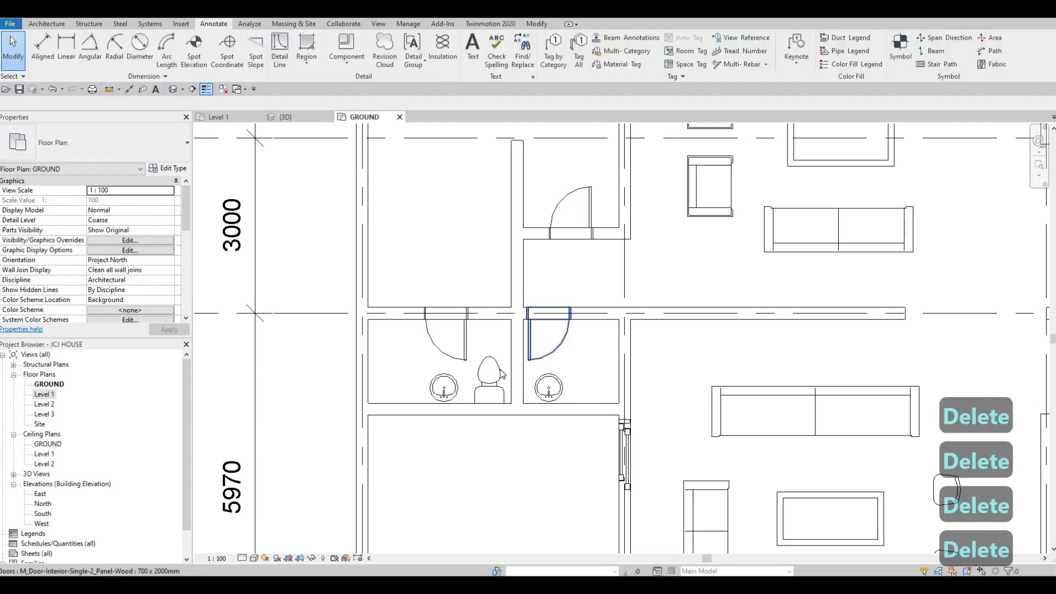
{"action": "key", "text": "Escape"}
{"action": "key", "text": "Escape"}
{"action": "key", "text": "Escape"}
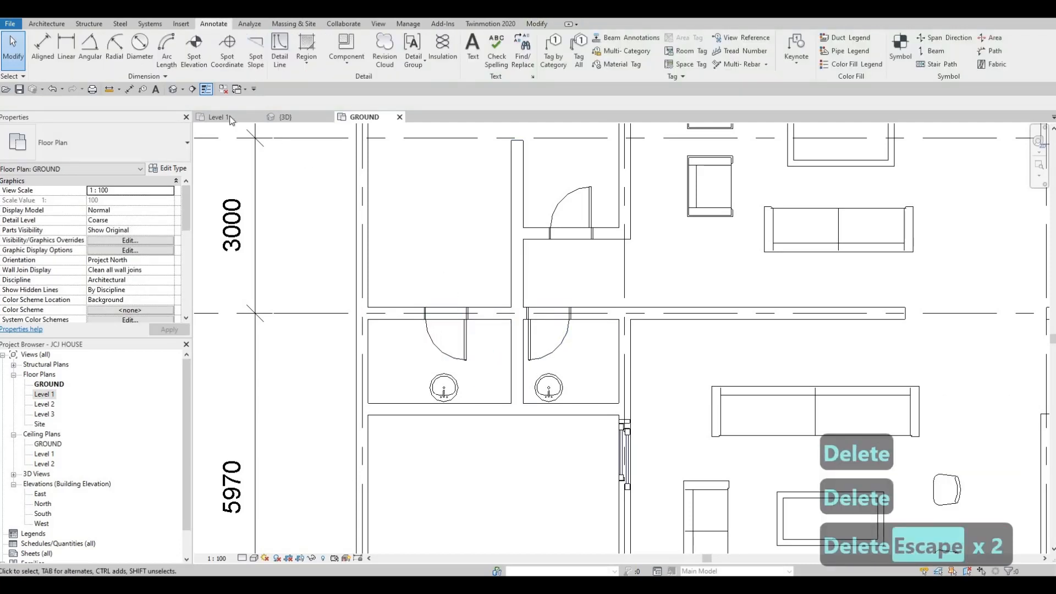
Switch to the Level 1 floor plan and close the GROUND plan view.
{"action": "left_click", "coordinate": [219, 116]}
{"action": "left_click", "coordinate": [404, 118]}
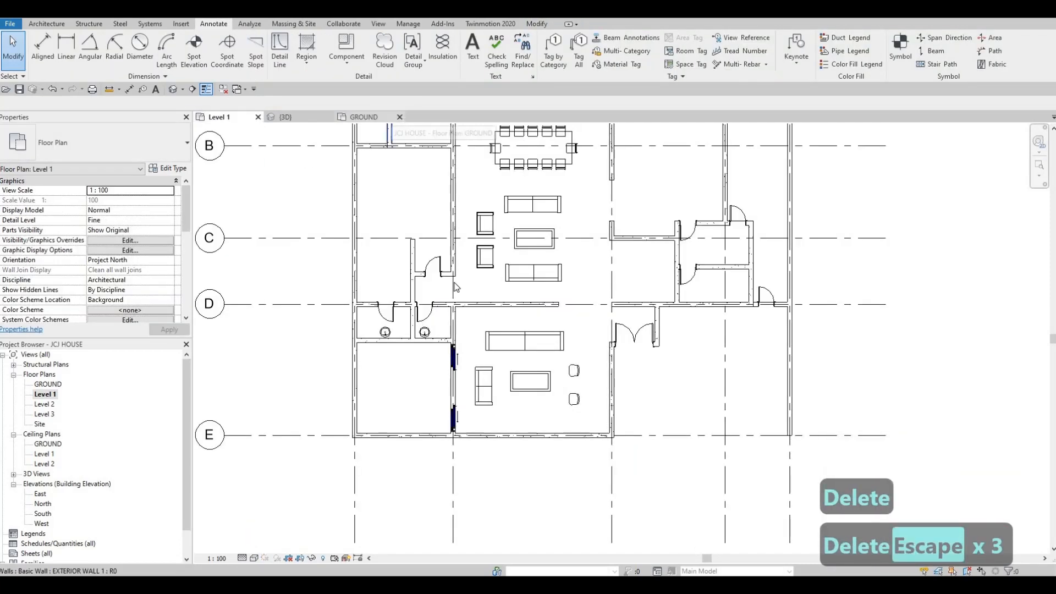
{"action": "key", "text": "Escape"}
{"action": "key", "text": "Escape"}
Place M_Toilet-Domestic-2D on the lower wall beside the grid 1 bathroom's sink and on the other bathroom's side wall facing its door.
{"action": "scroll", "coordinate": [428, 316], "scroll_direction": "up", "scroll_amount": 2}
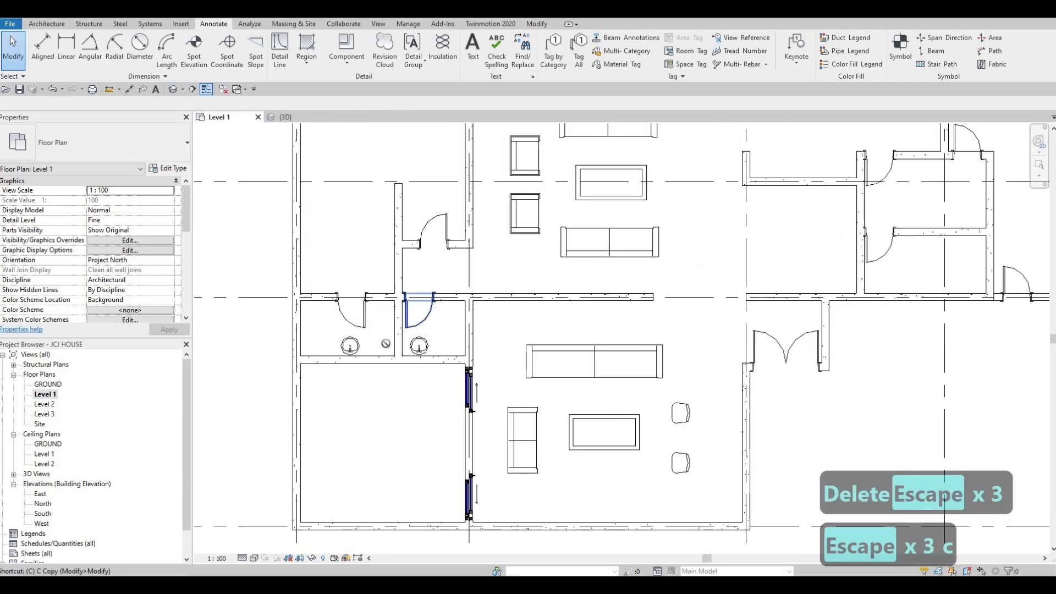
{"action": "key", "text": "m"}
{"action": "scroll", "coordinate": [385, 343], "scroll_direction": "up", "scroll_amount": 3}
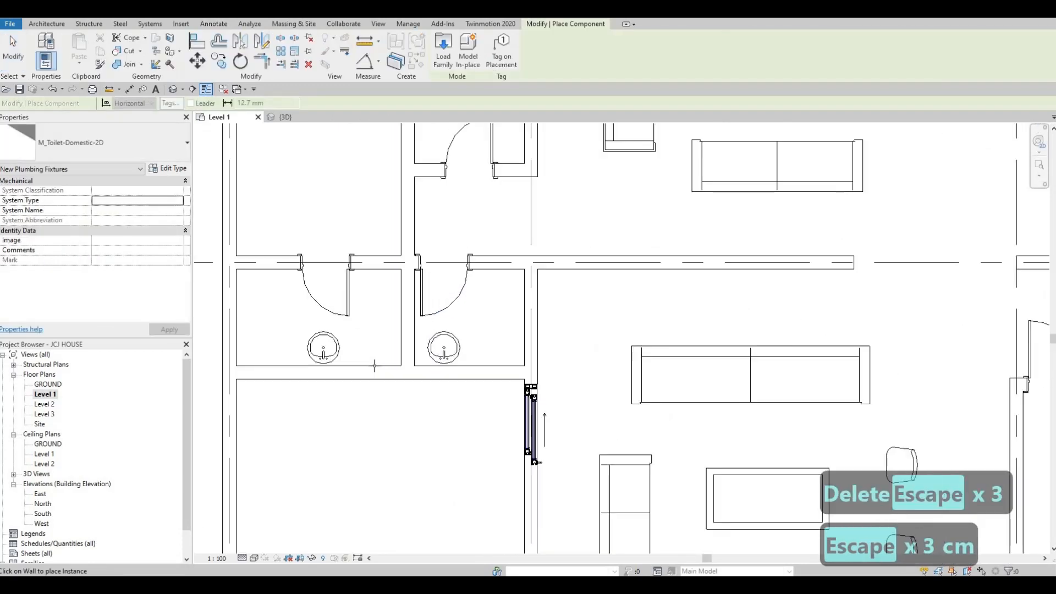
{"action": "left_click", "coordinate": [525, 297]}
{"action": "key", "text": "Escape"}
{"action": "key", "text": "Escape"}
{"action": "key", "text": "Escape"}
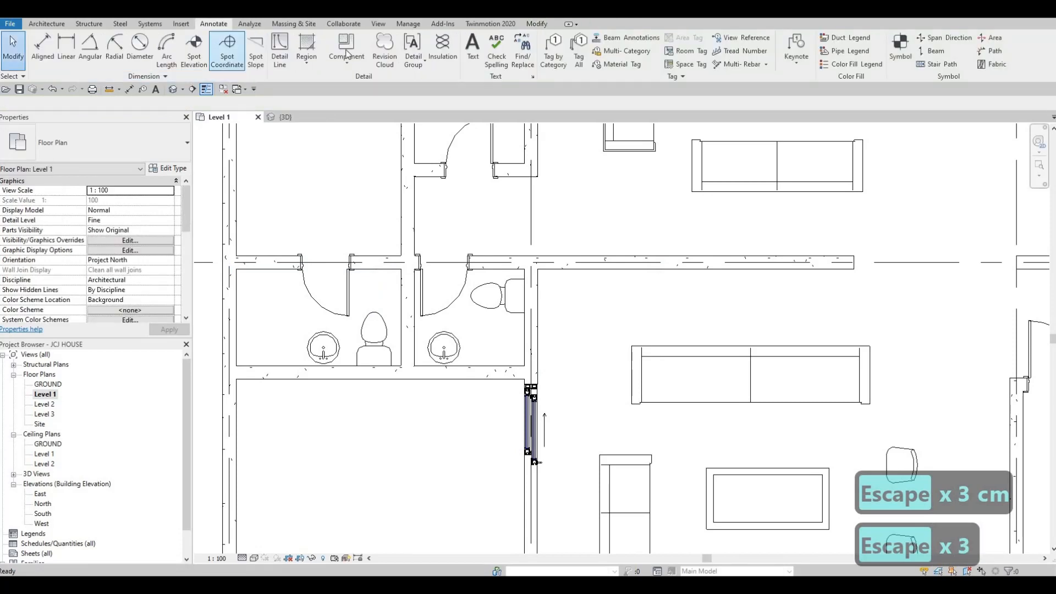
Draw a horizontal Thin Lines detail line wall to wall above the sink in the bathroom farther from grid 1.
{"action": "left_click", "coordinate": [280, 51]}
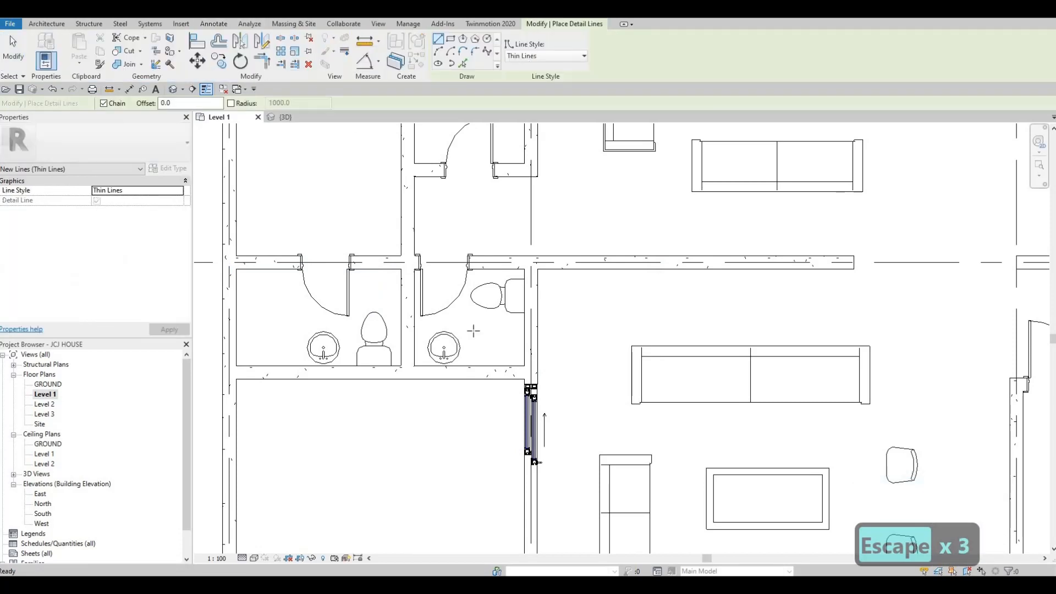
{"action": "scroll", "coordinate": [473, 330], "scroll_direction": "up", "scroll_amount": 3}
{"action": "left_click", "coordinate": [388, 395]}
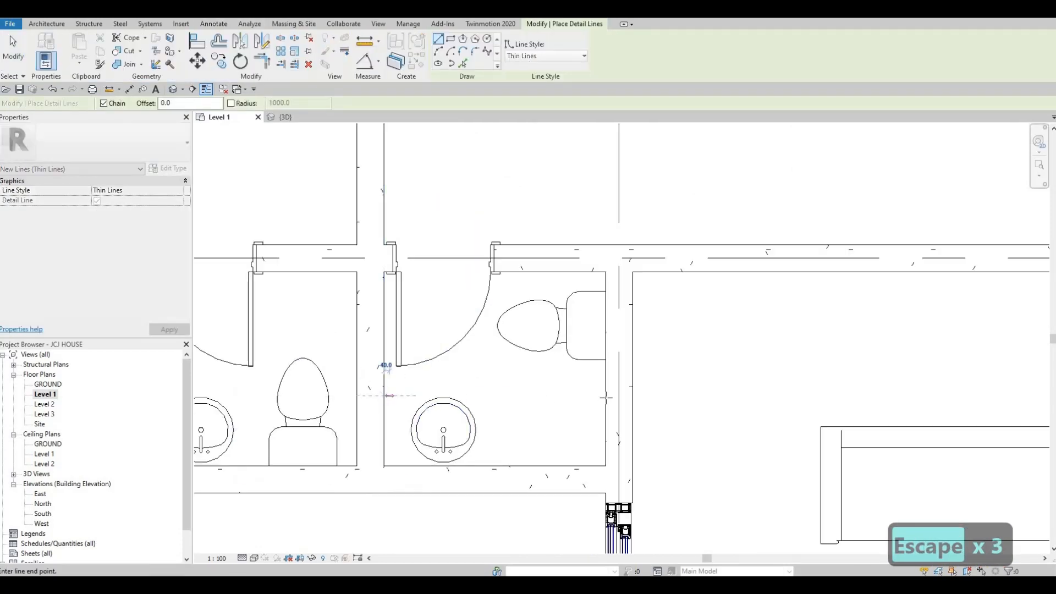
{"action": "left_click", "coordinate": [604, 396]}
{"action": "key", "text": "Escape"}
Outline a rectangular counter around the grid 1 bathroom's sink with three detail lines closing against the lower wall.
{"action": "middle_click_drag", "start_coordinate": [239, 384], "coordinate": [452, 355]}
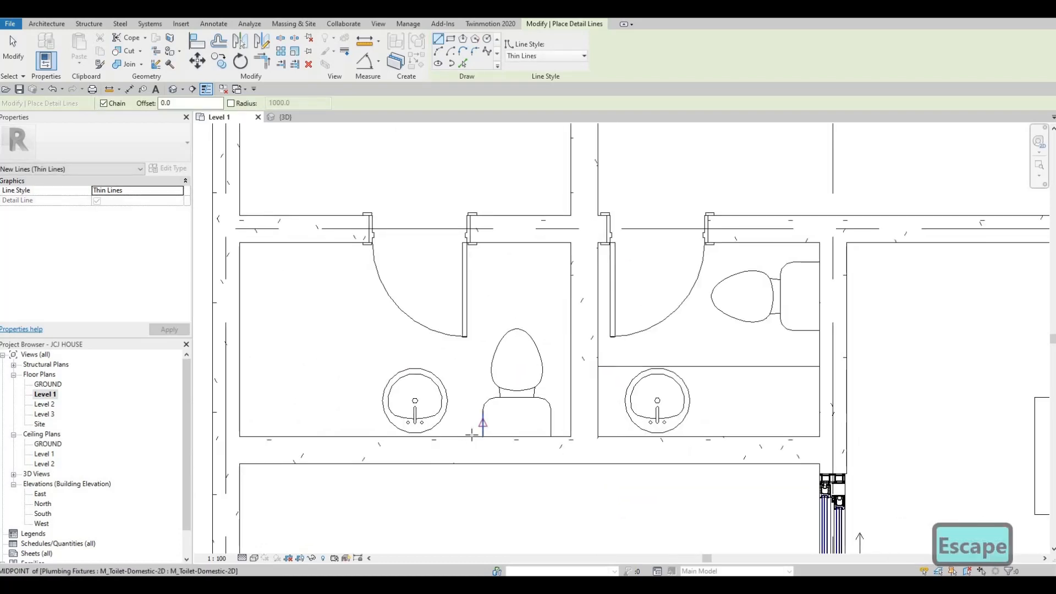
{"action": "left_click", "coordinate": [458, 344]}
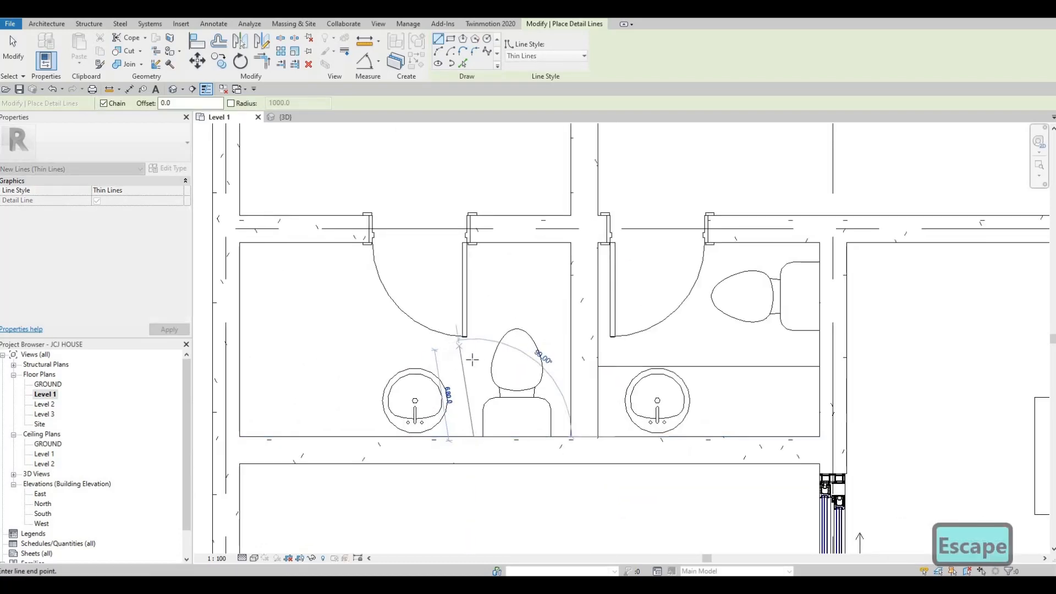
{"action": "left_click", "coordinate": [403, 359]}
{"action": "left_click", "coordinate": [352, 359]}
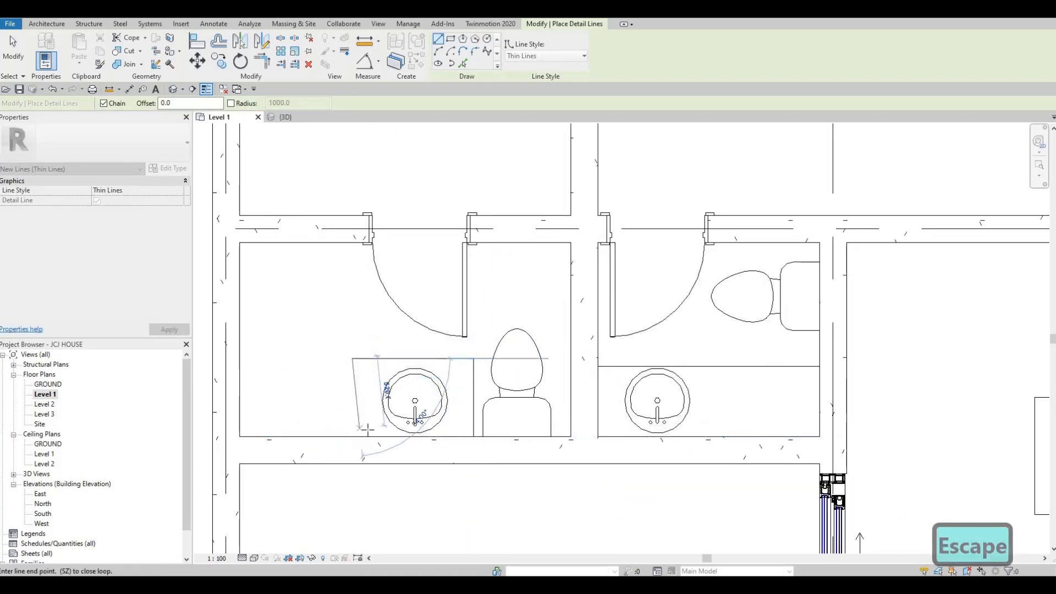
{"action": "key", "text": "Escape"}
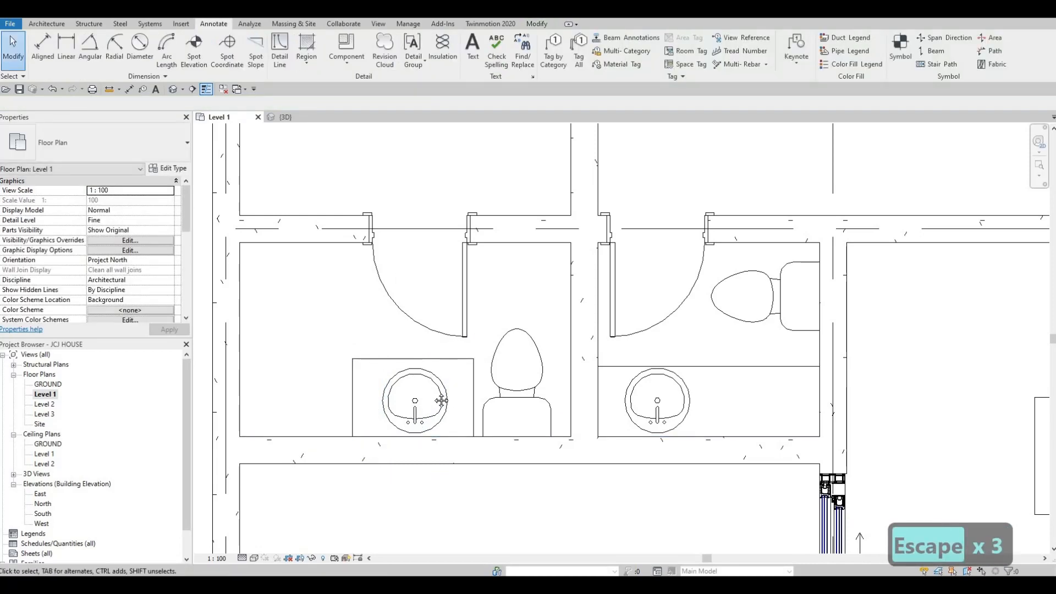
Add an aligned dimension between the inner faces of the grid 1 bathroom's upper and lower walls, placed outside the exterior wall.
{"action": "scroll", "coordinate": [442, 401], "scroll_direction": "down", "scroll_amount": 4}
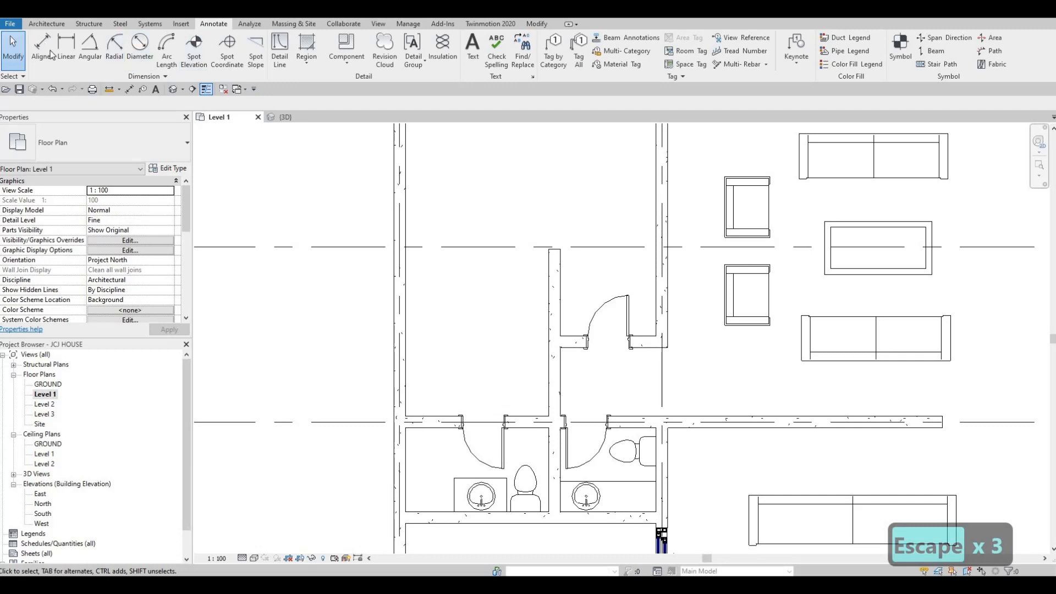
{"action": "key", "text": "d"}
{"action": "key", "text": "i"}
{"action": "scroll", "coordinate": [514, 262], "scroll_direction": "up", "scroll_amount": 4}
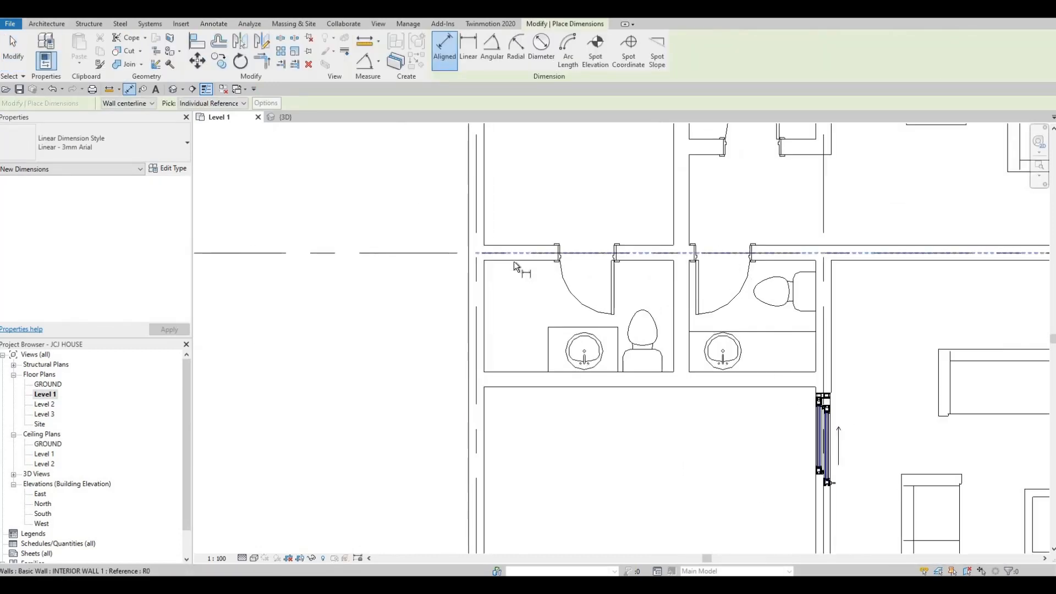
{"action": "key", "text": "Caps_Lock"}
{"action": "key", "text": "Caps_Lock"}
{"action": "key", "text": "Tab"}
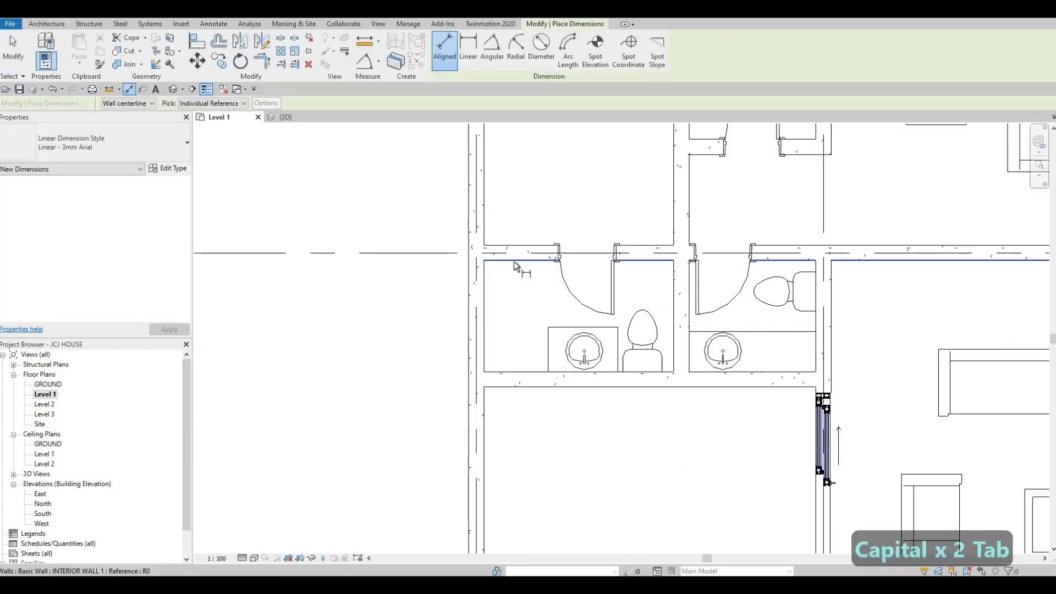
{"action": "left_click", "coordinate": [514, 262]}
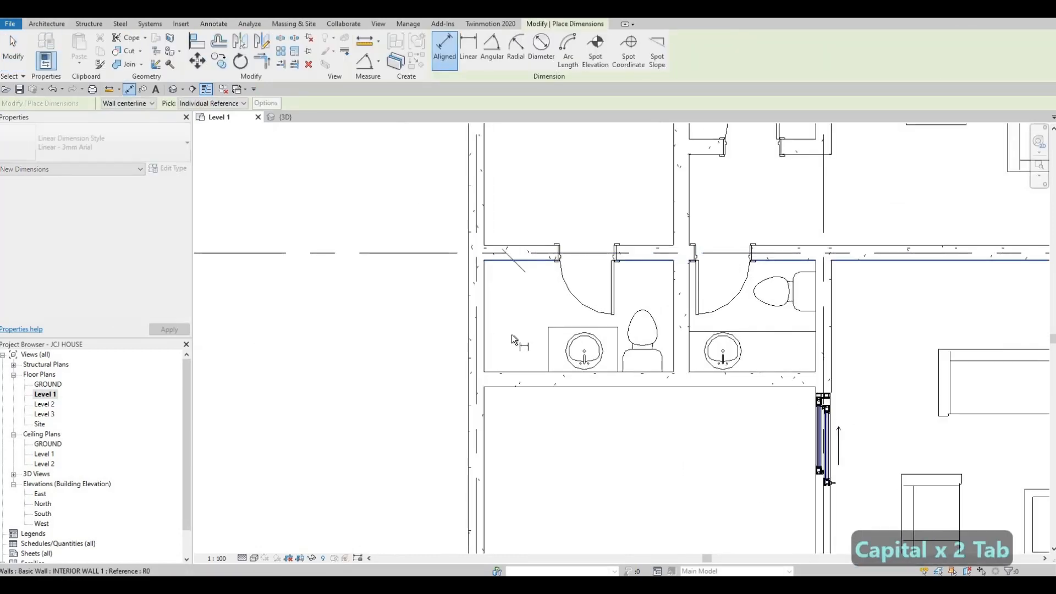
{"action": "key", "text": "Tab"}
{"action": "left_click", "coordinate": [514, 375]}
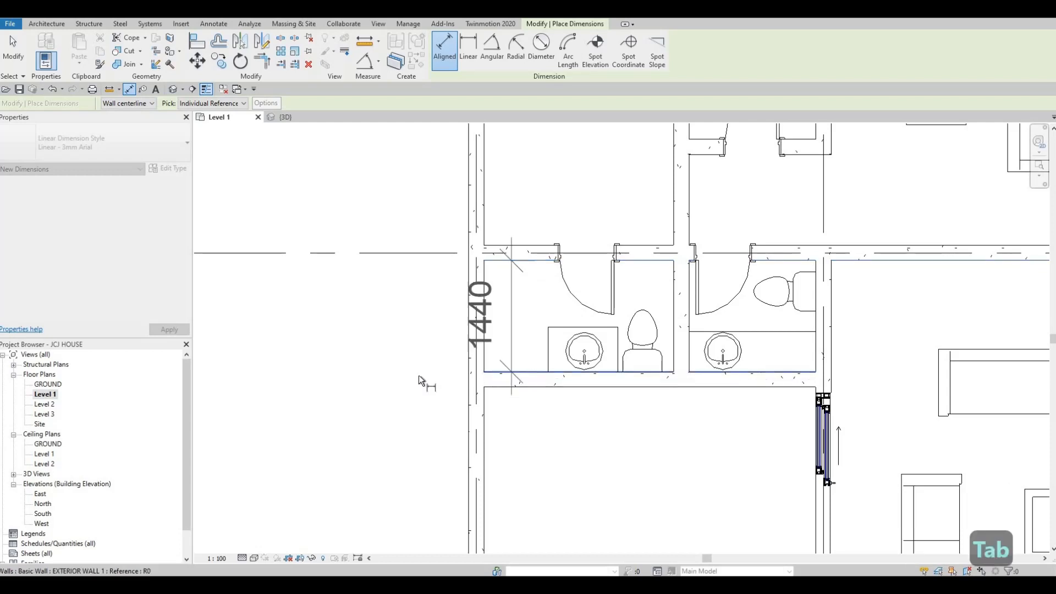
{"action": "left_click", "coordinate": [406, 375]}
{"action": "key", "text": "Escape"}
{"action": "key", "text": "Escape"}
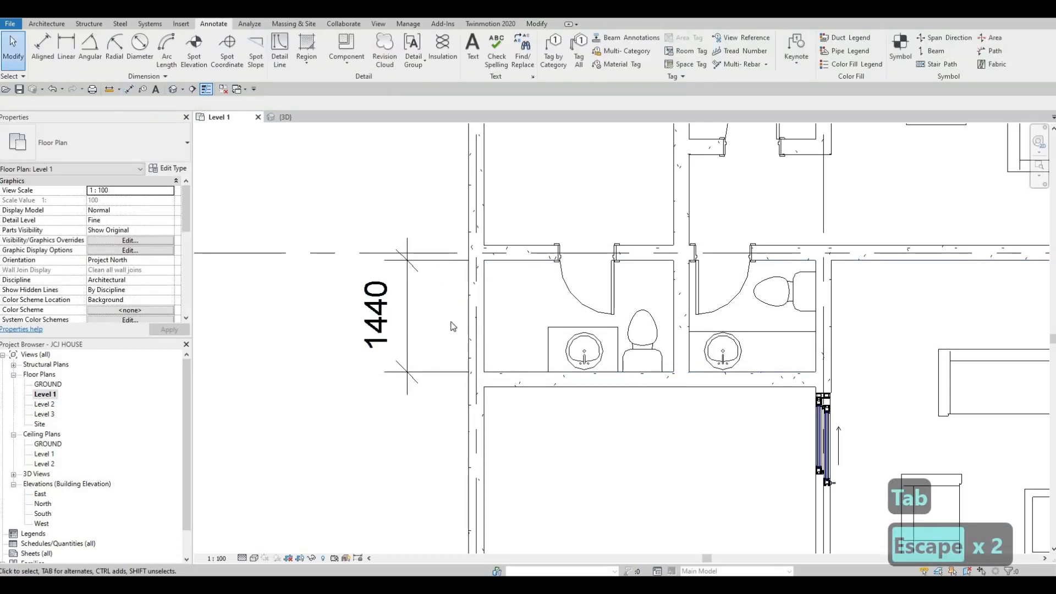
{"action": "scroll", "coordinate": [456, 317], "scroll_direction": "down", "scroll_amount": 3}
{"action": "key", "text": "Escape"}
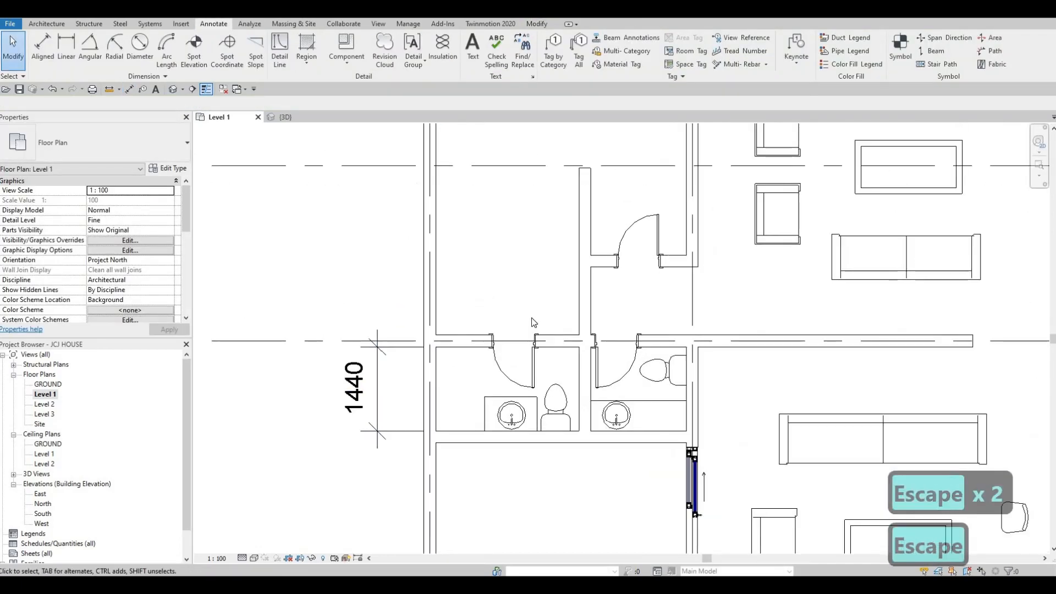
{"action": "key", "text": "Escape"}
{"action": "scroll", "coordinate": [542, 318], "scroll_direction": "up", "scroll_amount": 3}
{"action": "scroll", "coordinate": [479, 313], "scroll_direction": "down", "scroll_amount": 3}
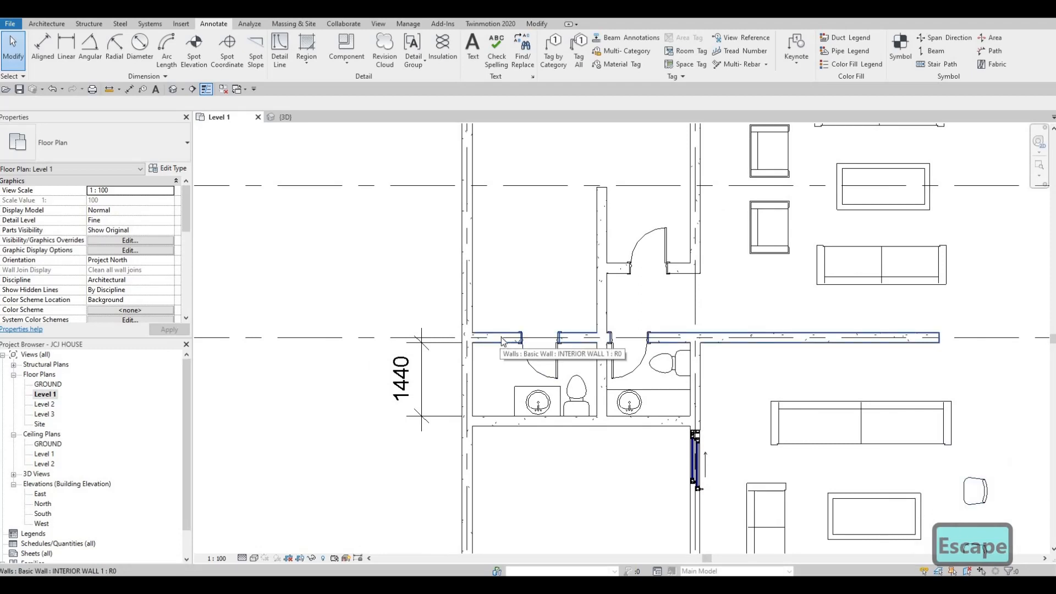
{"action": "scroll", "coordinate": [502, 341], "scroll_direction": "down", "scroll_amount": 2}
{"action": "key", "text": "Escape"}
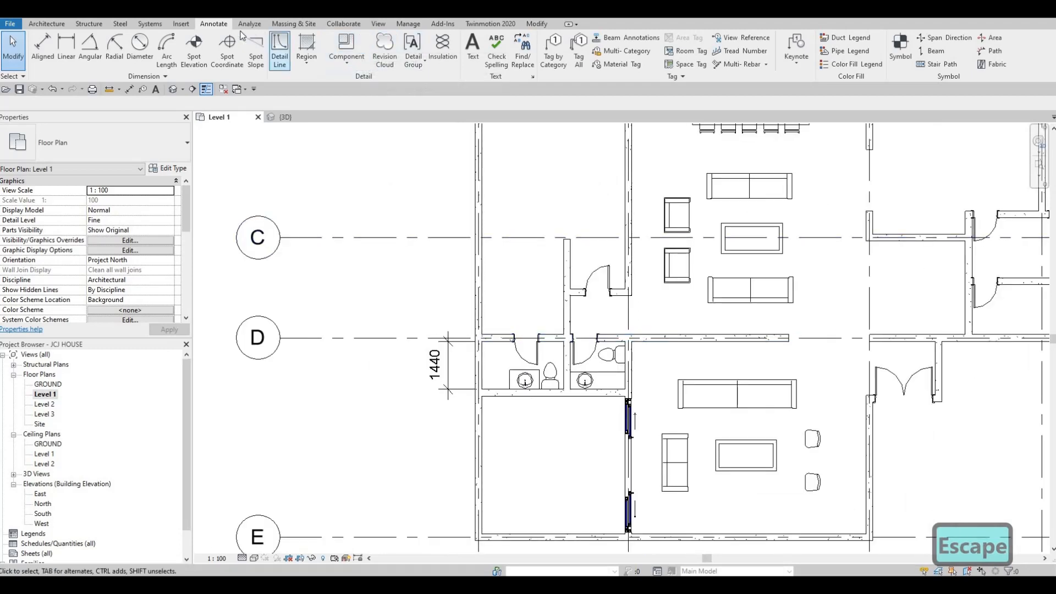
Load the M_Shower Stall-2D family from the Showers folder of the plumbing fixtures library.
{"action": "left_click", "coordinate": [189, 25]}
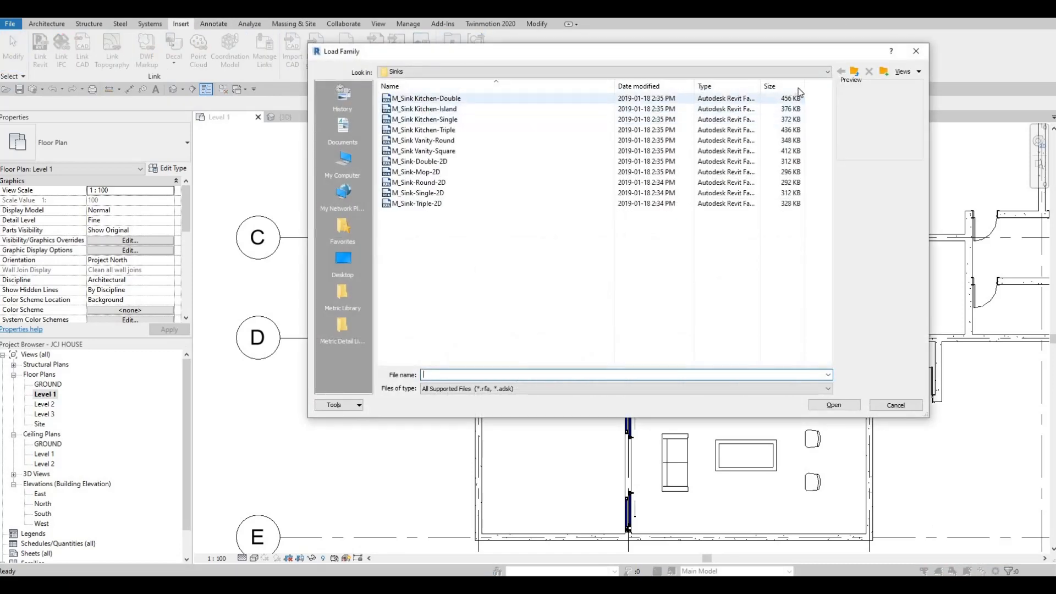
{"action": "left_click", "coordinate": [855, 74]}
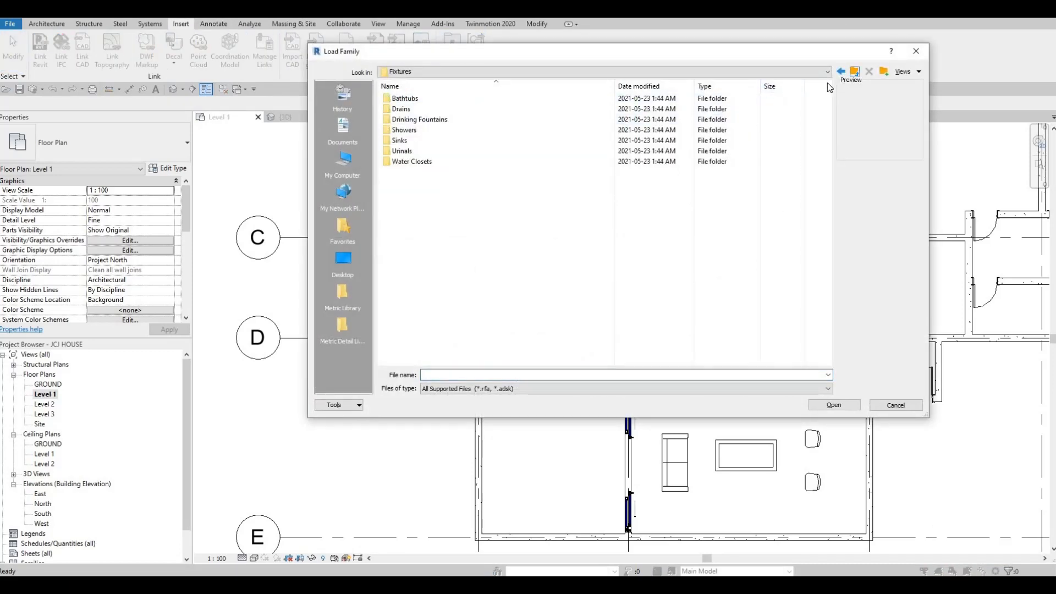
{"action": "double_click", "coordinate": [448, 130]}
{"action": "left_click", "coordinate": [715, 98]}
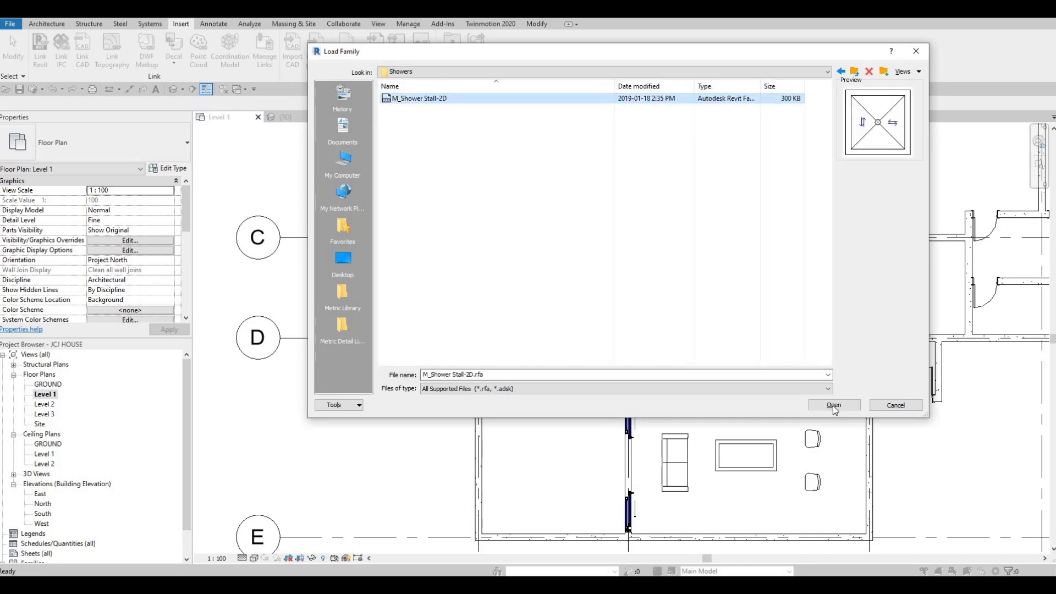
{"action": "left_click", "coordinate": [833, 405]}
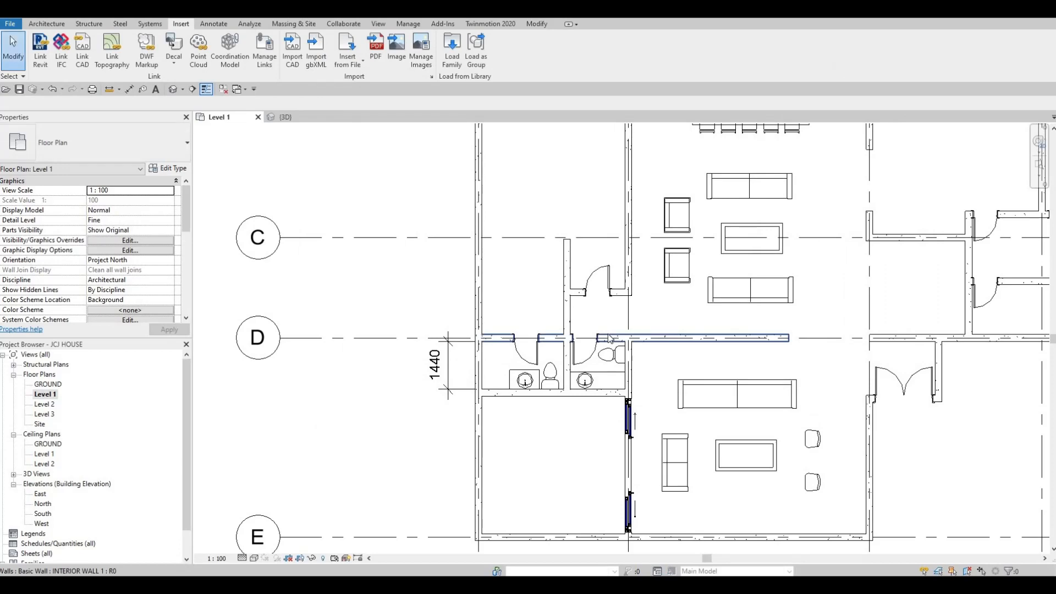
Place M_Shower Stall-2D in the grid 1 bathroom's lower corner against the exterior wall, beside the sink counter.
{"action": "key", "text": "c"}
{"action": "key", "text": "m"}
{"action": "scroll", "coordinate": [487, 385], "scroll_direction": "up", "scroll_amount": 5}
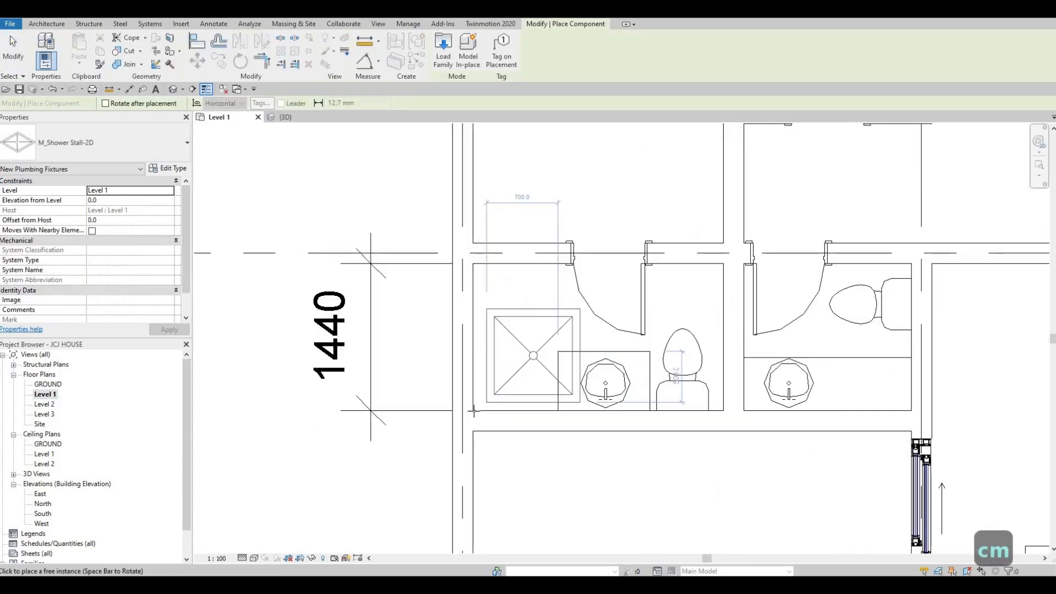
{"action": "left_click", "coordinate": [588, 352]}
{"action": "scroll", "coordinate": [546, 369], "scroll_direction": "up", "scroll_amount": 1}
{"action": "key", "text": "Escape"}
{"action": "key", "text": "Escape"}
{"action": "key", "text": "Escape"}
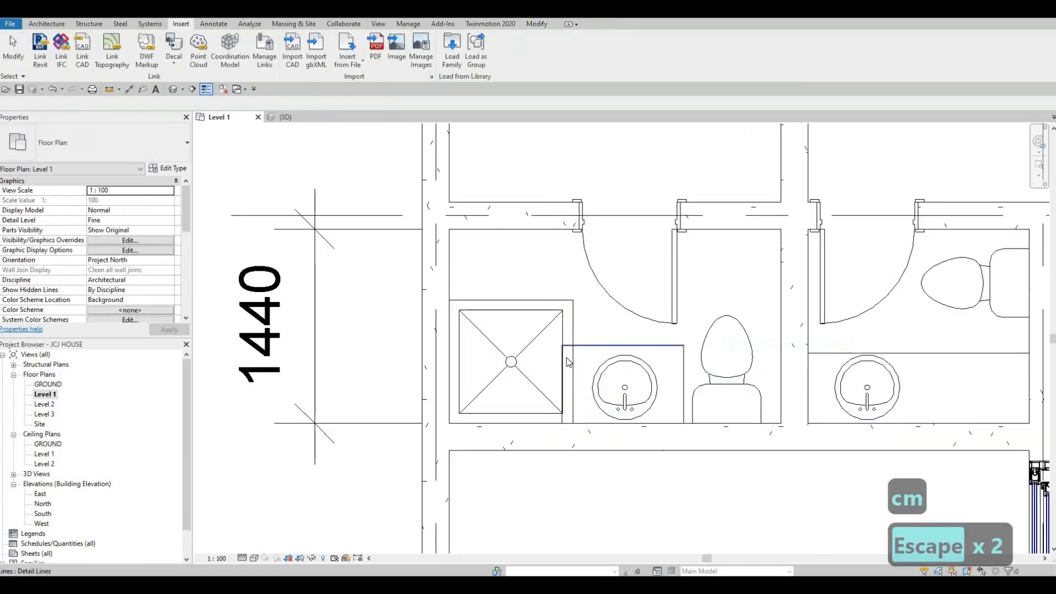
Move the counter's side line nearest the shower toward the sink so it clears the stall.
{"action": "left_click", "coordinate": [567, 350]}
{"action": "left_click_drag", "start_coordinate": [573, 358], "coordinate": [585, 360]}
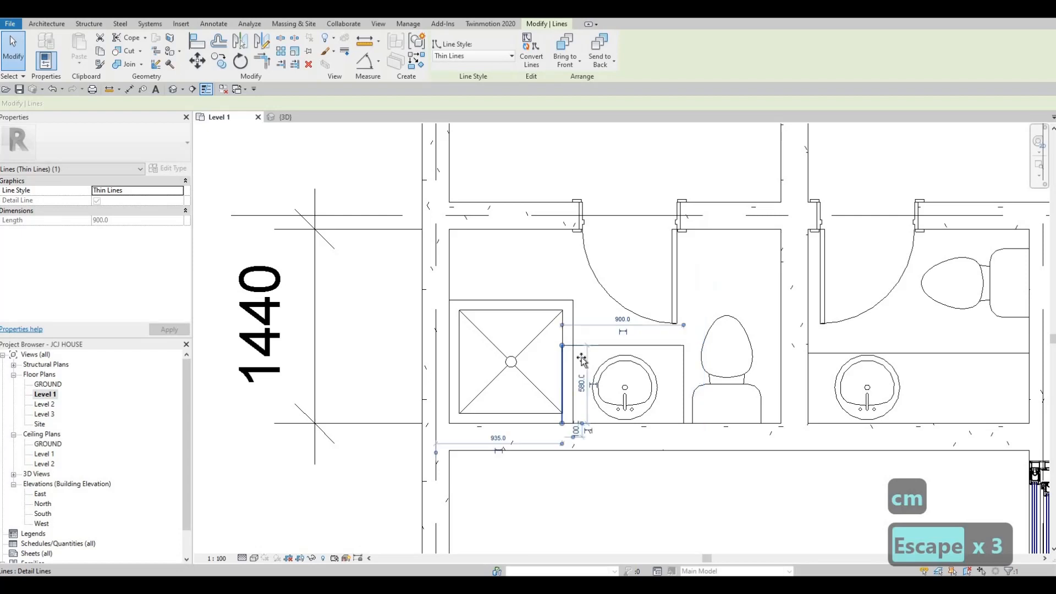
{"action": "key", "text": "Escape"}
{"action": "key", "text": "Escape"}
Nudge the grid 1 bathroom's sink away from the shower until its centre is 450 mm from the counter's side line.
{"action": "left_click", "coordinate": [633, 355]}
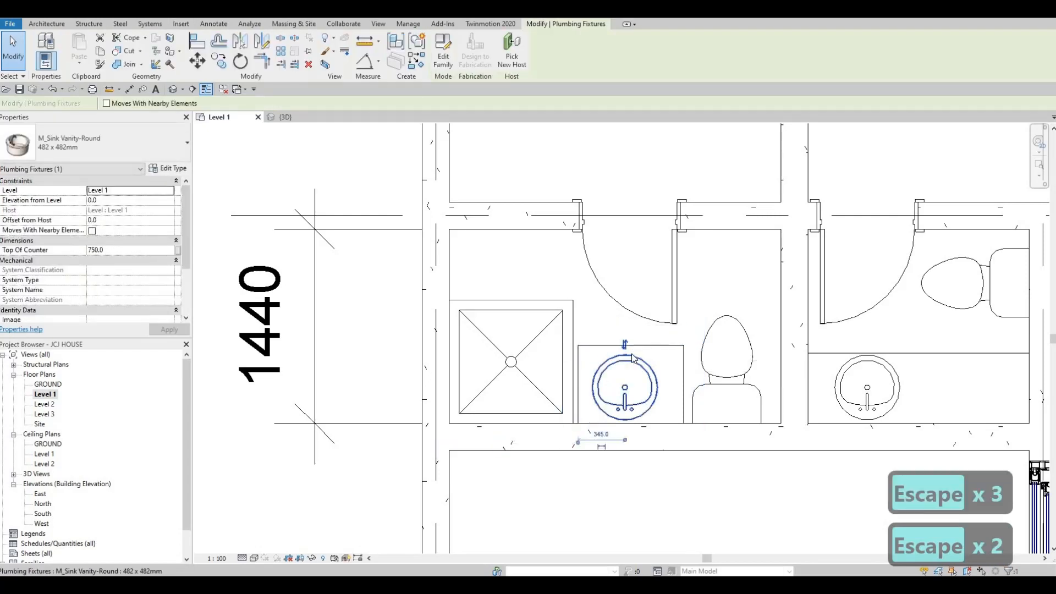
{"action": "key", "text": "Right"}
{"action": "key", "text": "Right"}
{"action": "key", "text": "Right"}
{"action": "key", "text": "Right"}
{"action": "key", "text": "Right"}
{"action": "key", "text": "Right"}
{"action": "key", "text": "Right"}
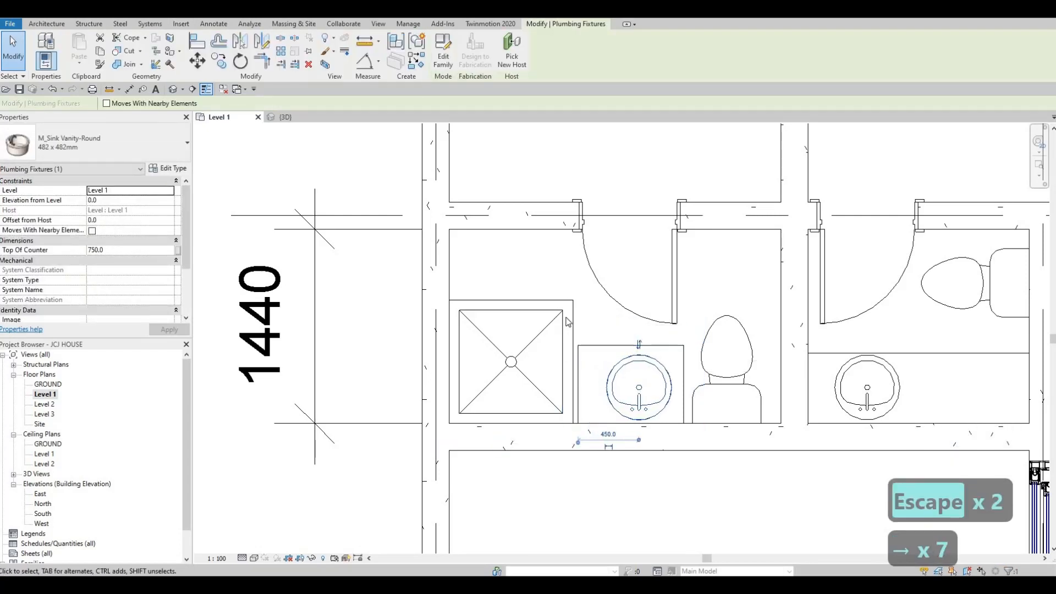
{"action": "key", "text": "Escape"}
{"action": "key", "text": "Escape"}
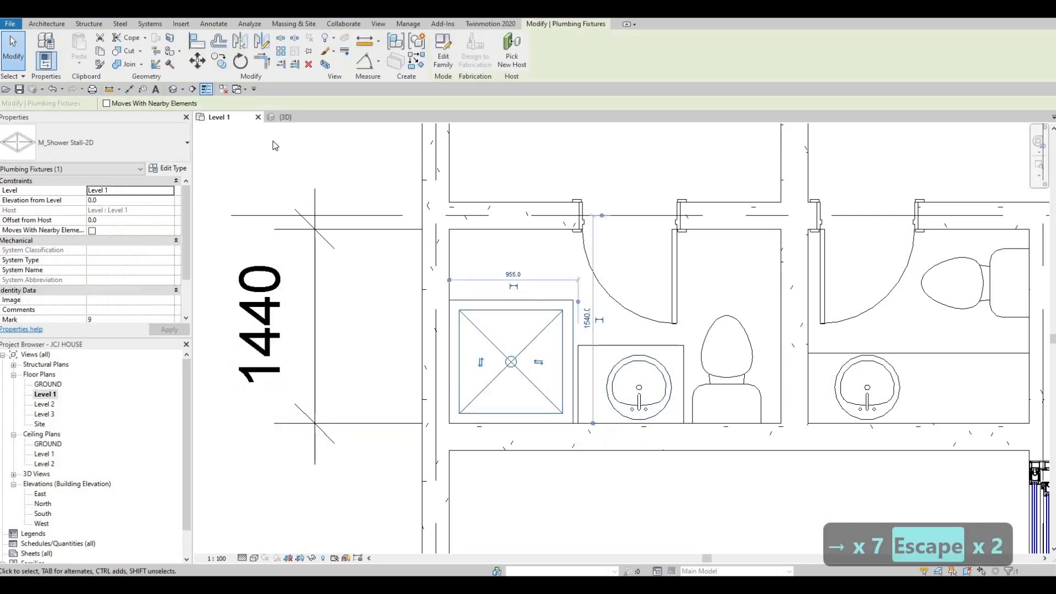
Duplicate the shower stall's type as M_Shower Stall-2D 2 and set its depth to 1440 mm.
{"action": "left_click", "coordinate": [168, 169]}
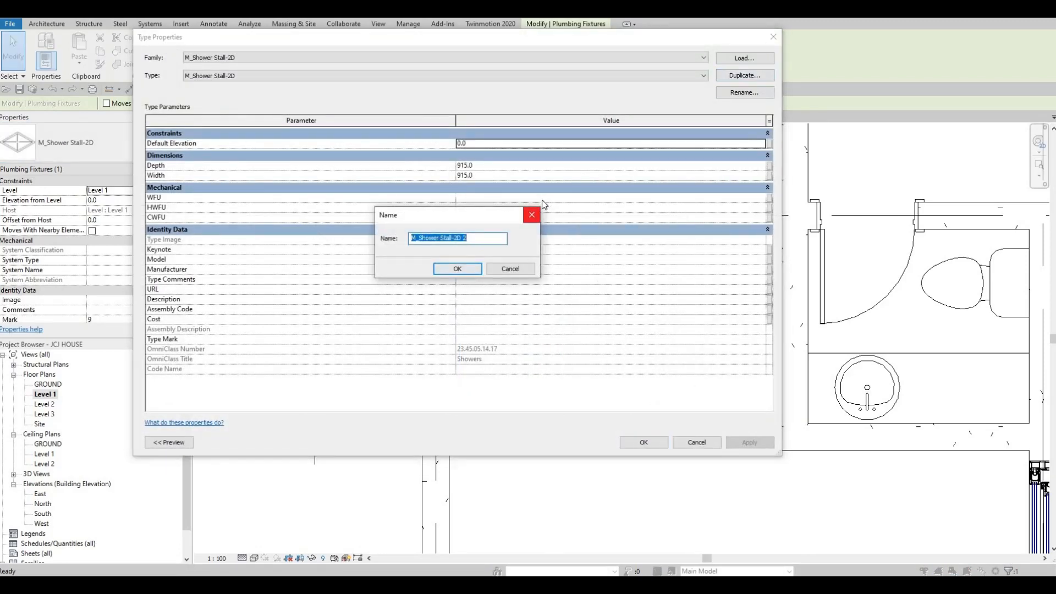
{"action": "key", "text": "Return"}
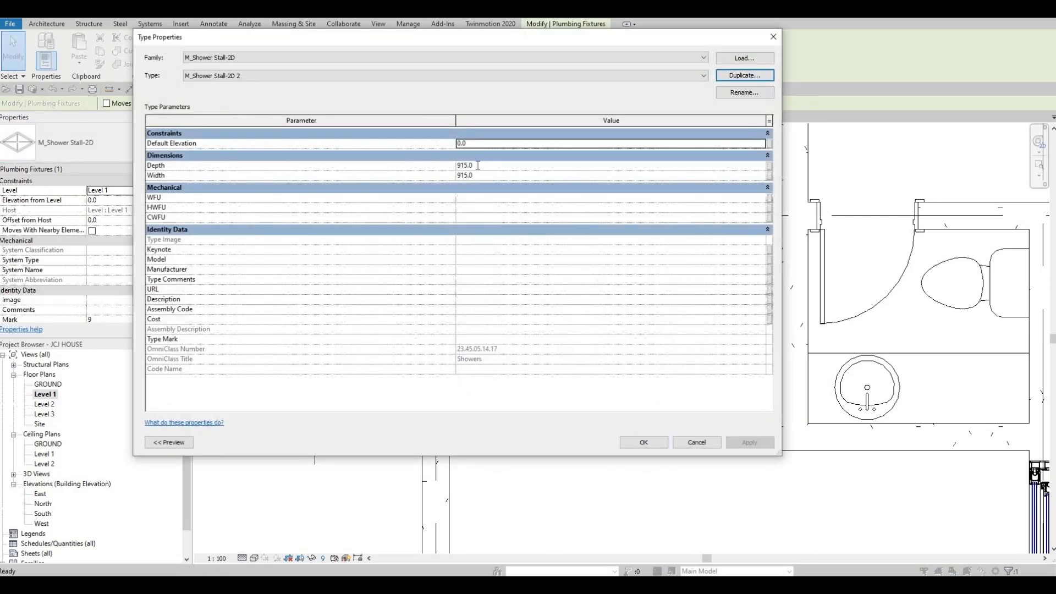
{"action": "left_click", "coordinate": [478, 165]}
{"action": "type", "text": "14"}
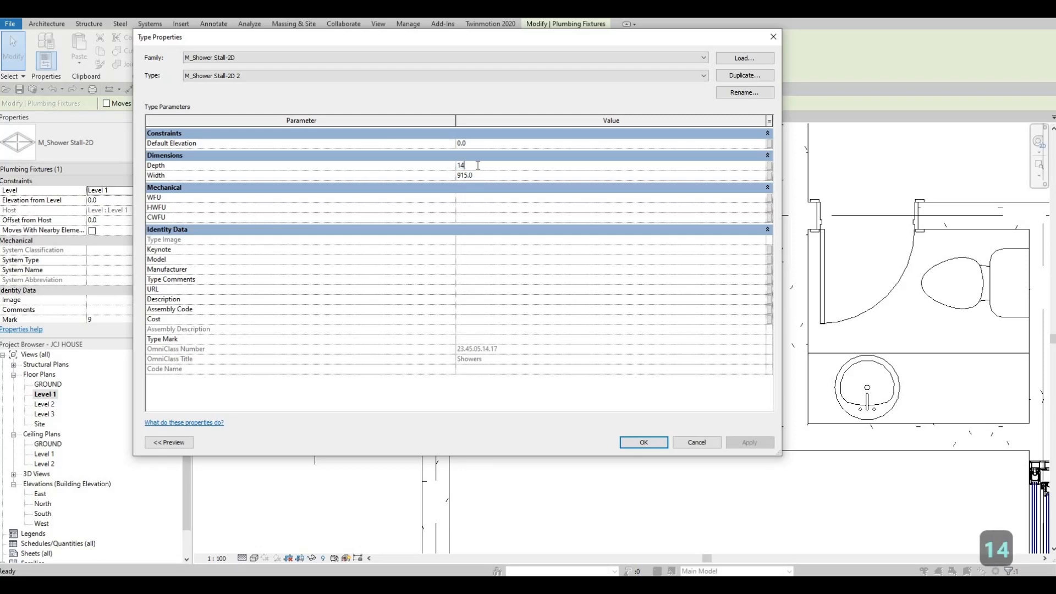
{"action": "type", "text": "40"}
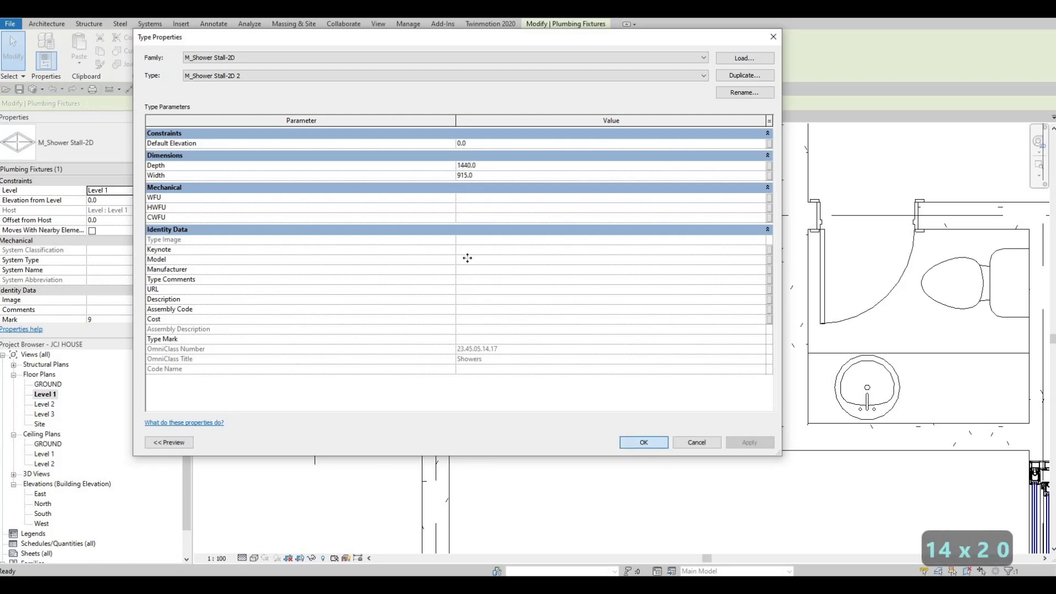
{"action": "key", "text": "Return"}
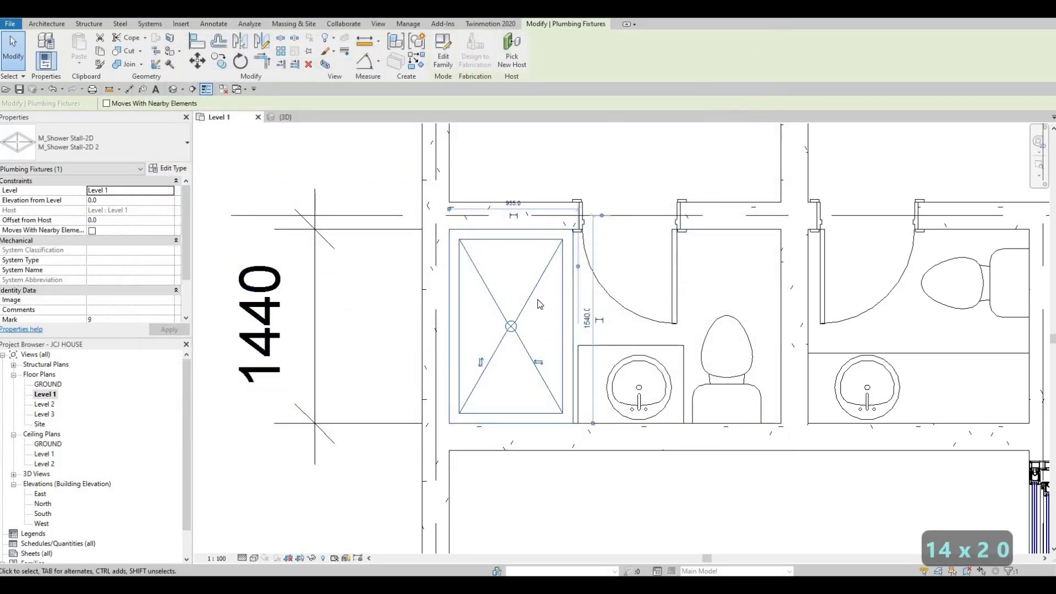
{"action": "key", "text": "Escape"}
{"action": "key", "text": "Escape"}
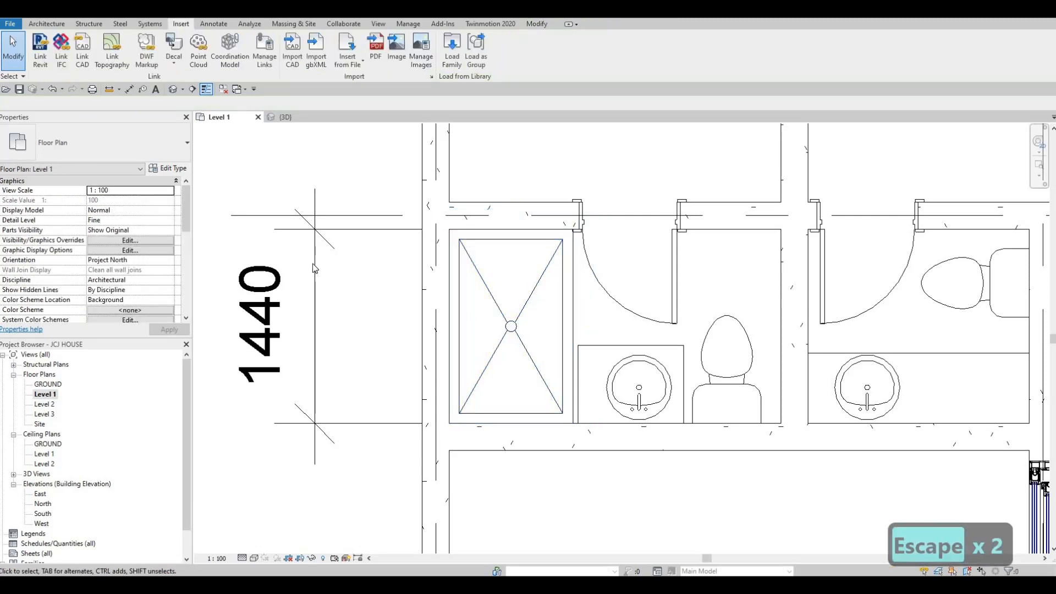
Delete the aligned dimension outside the grid 1 bathroom's exterior wall.
{"action": "left_click", "coordinate": [314, 268]}
{"action": "key", "text": "Delete"}
{"action": "middle_click_drag", "start_coordinate": [579, 252], "coordinate": [568, 268]}
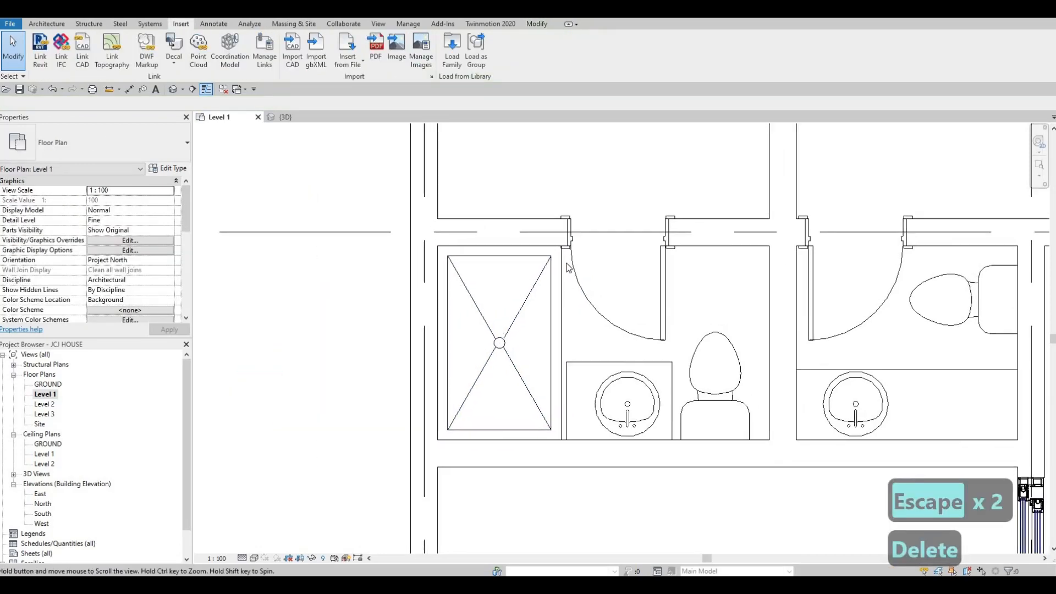
Nudge the grid 1 bathroom's door three increments along its wall, away from the shower stall.
{"action": "scroll", "coordinate": [568, 268], "scroll_direction": "down", "scroll_amount": 1}
{"action": "key", "text": "Escape"}
{"action": "key", "text": "Escape"}
{"action": "left_click", "coordinate": [564, 276]}
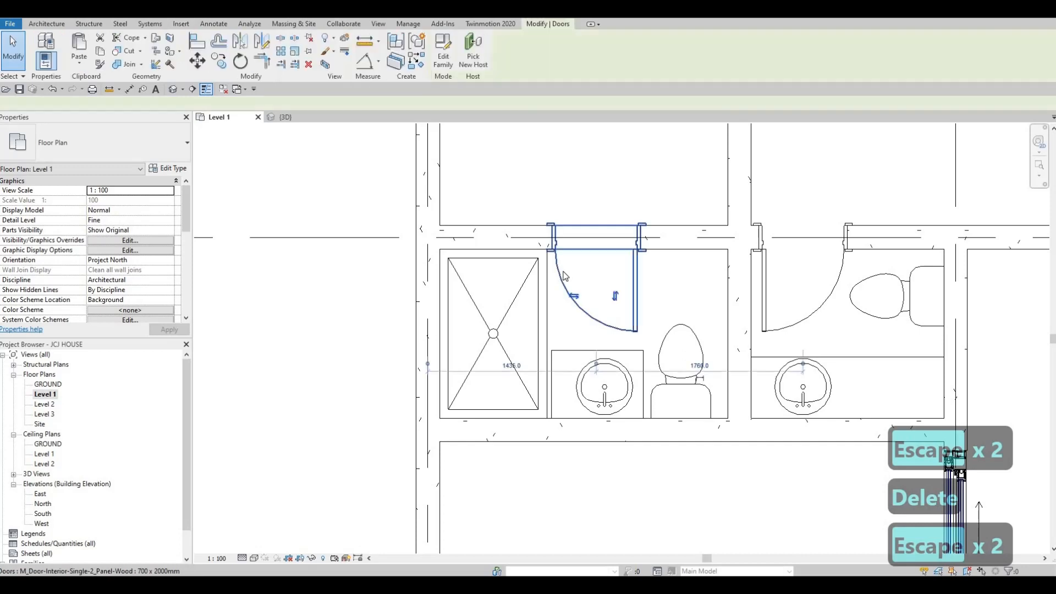
{"action": "key", "text": "Right"}
{"action": "key", "text": "Right"}
{"action": "key", "text": "Right"}
{"action": "key", "text": "Escape"}
{"action": "key", "text": "Escape"}
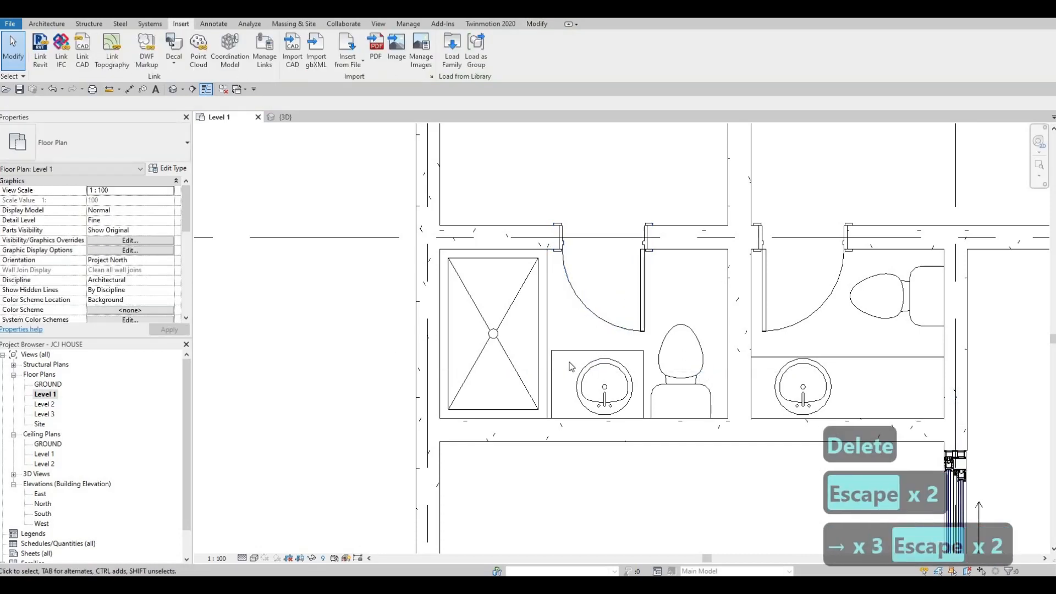
Align the side line of the grid 1 bathroom's counter with the adjacent edge of the shower stall.
{"action": "scroll", "coordinate": [549, 369], "scroll_direction": "up", "scroll_amount": 3}
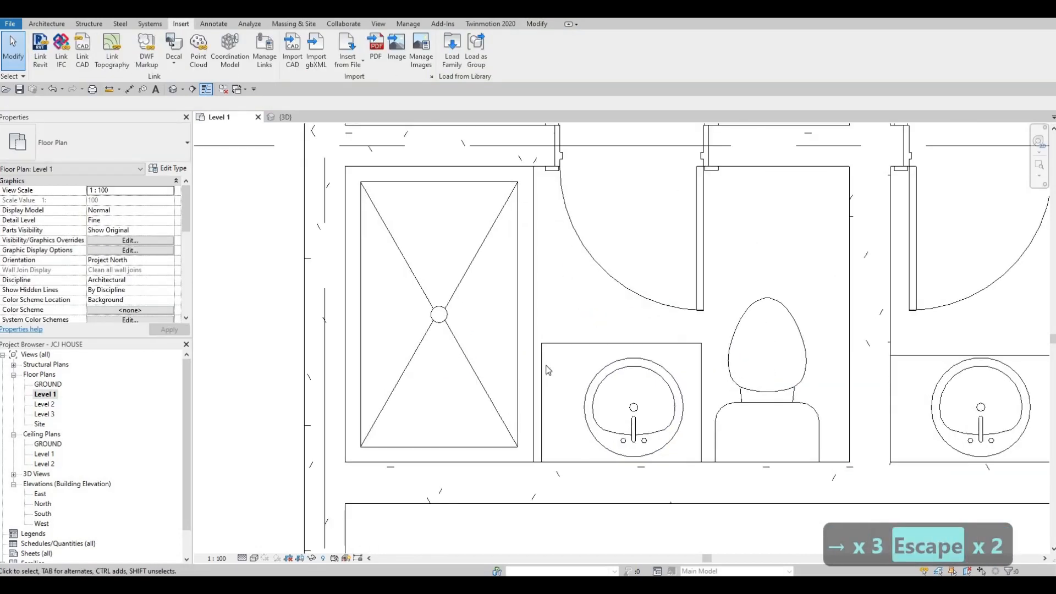
{"action": "key", "text": "a"}
{"action": "key", "text": "l"}
{"action": "left_click", "coordinate": [534, 400]}
{"action": "left_click", "coordinate": [542, 387]}
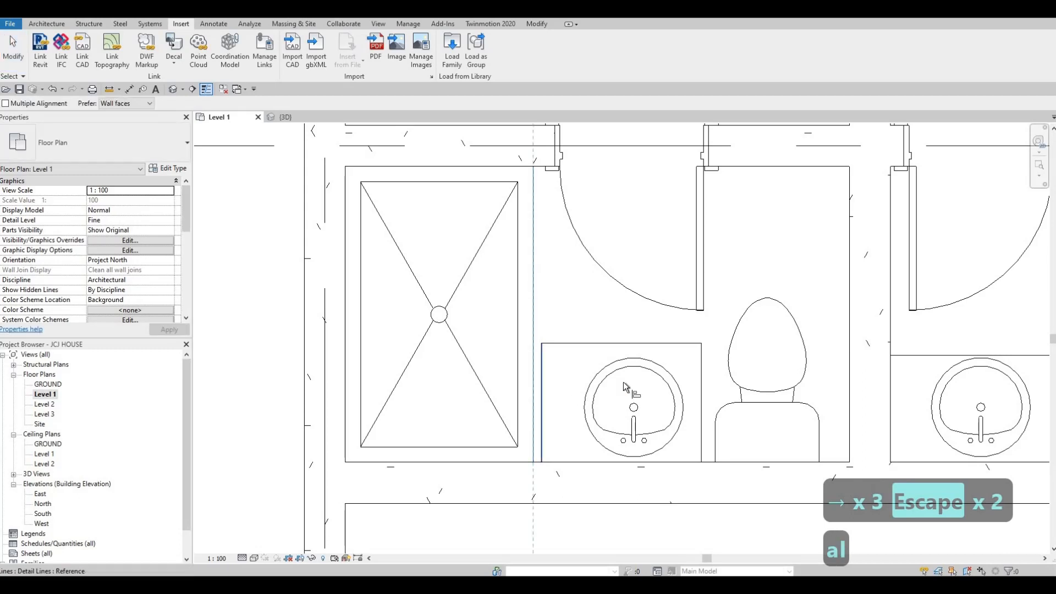
{"action": "key", "text": "Escape"}
{"action": "key", "text": "Escape"}
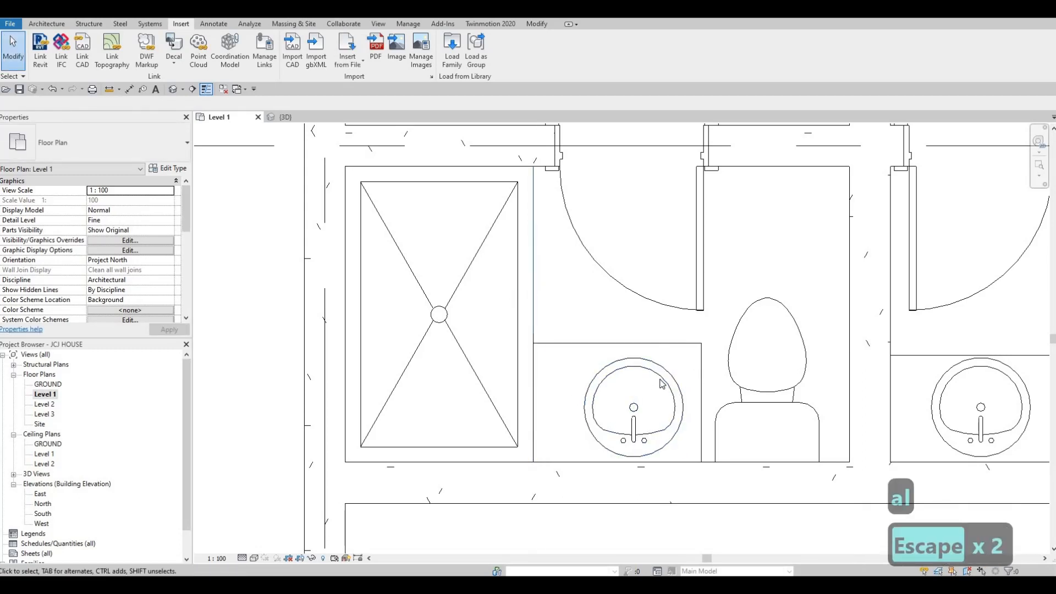
Nudge the grid 1 bathroom's sink toward the shower until its centre is 390 mm from the stall's edge.
{"action": "left_click", "coordinate": [659, 379]}
{"action": "key", "text": "Left"}
{"action": "key", "text": "Left"}
{"action": "key", "text": "Left"}
{"action": "key", "text": "Left"}
{"action": "key", "text": "Left"}
{"action": "key", "text": "Left"}
{"action": "key", "text": "Left"}
{"action": "key", "text": "Left"}
{"action": "key", "text": "Left"}
{"action": "key", "text": "Left"}
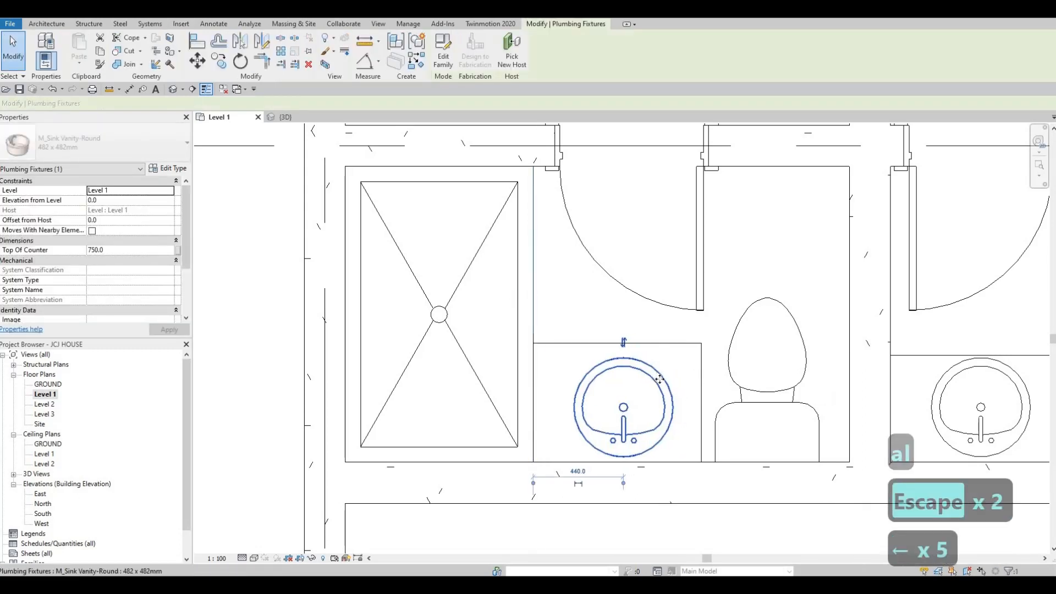
{"action": "key", "text": "Left"}
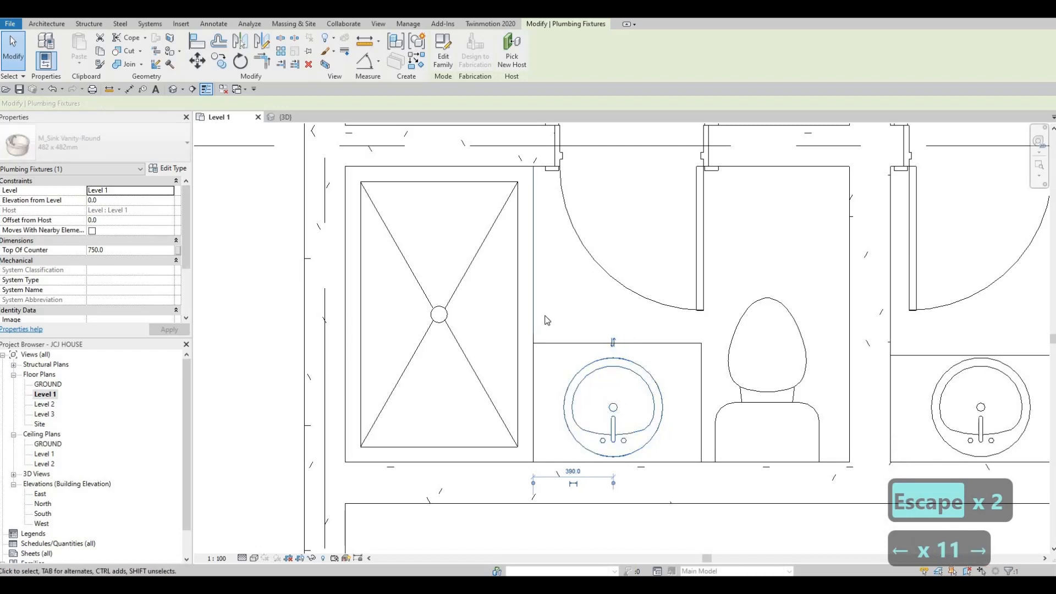
{"action": "key", "text": "Escape"}
{"action": "key", "text": "Escape"}
Align the front line of the grid 1 bathroom's counter with the front edge of the neighbouring bathroom's sink.
{"action": "scroll", "coordinate": [550, 354], "scroll_direction": "down", "scroll_amount": 3}
{"action": "key", "text": "Escape"}
{"action": "key", "text": "Escape"}
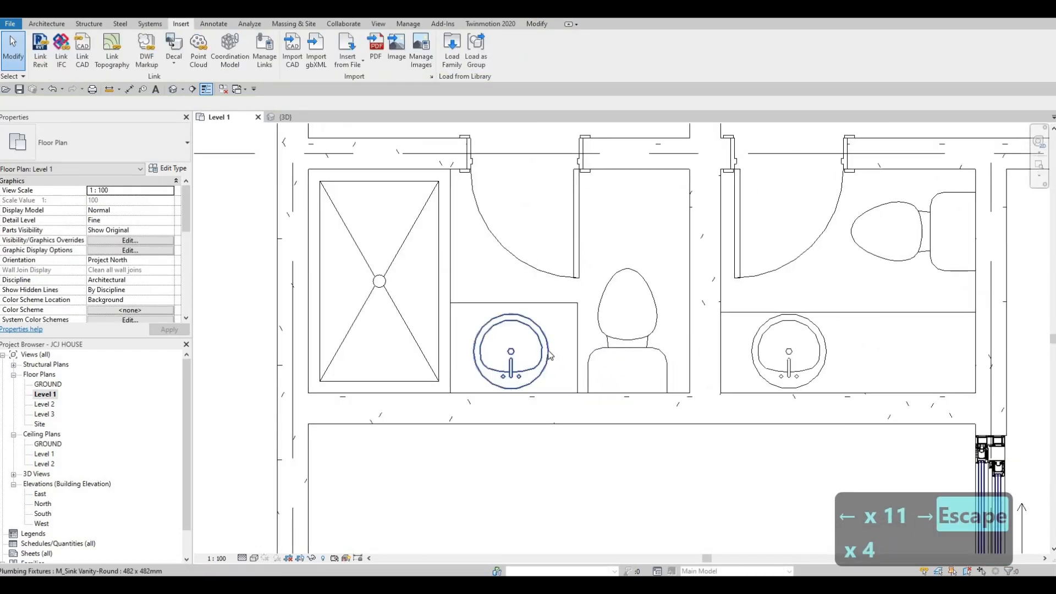
{"action": "key", "text": "l"}
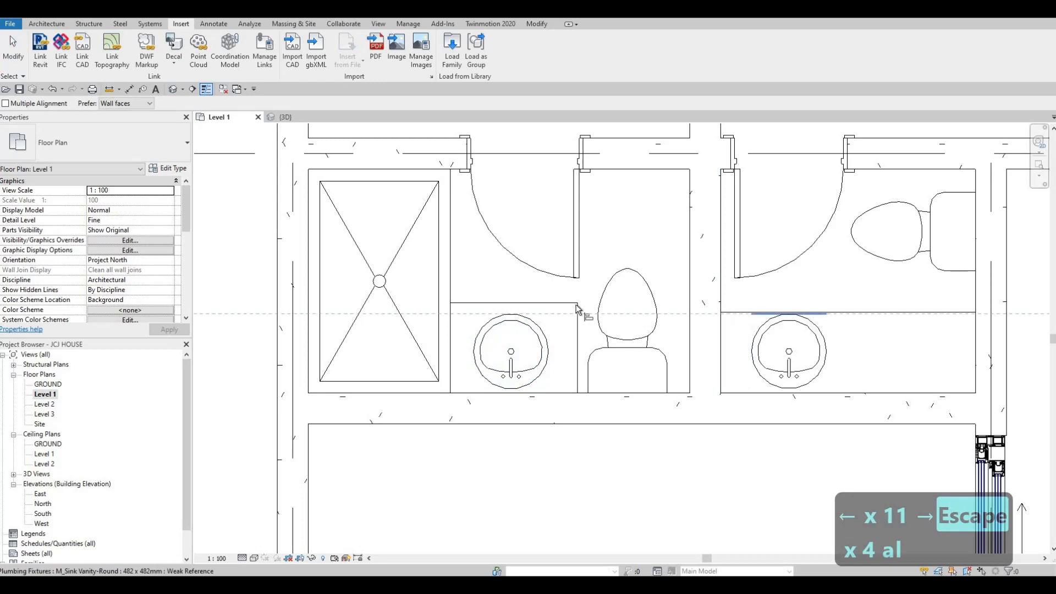
{"action": "key", "text": "Escape"}
{"action": "key", "text": "Escape"}
{"action": "key", "text": "Escape"}
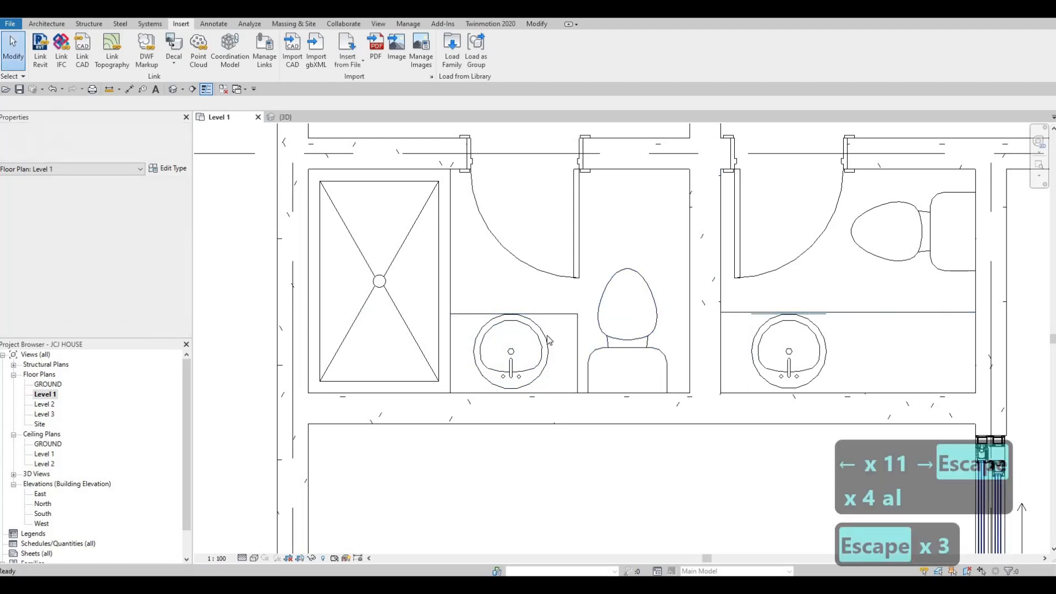
Nudge the grid 1 bathroom's sink one increment toward the wall behind it.
{"action": "left_click", "coordinate": [547, 336]}
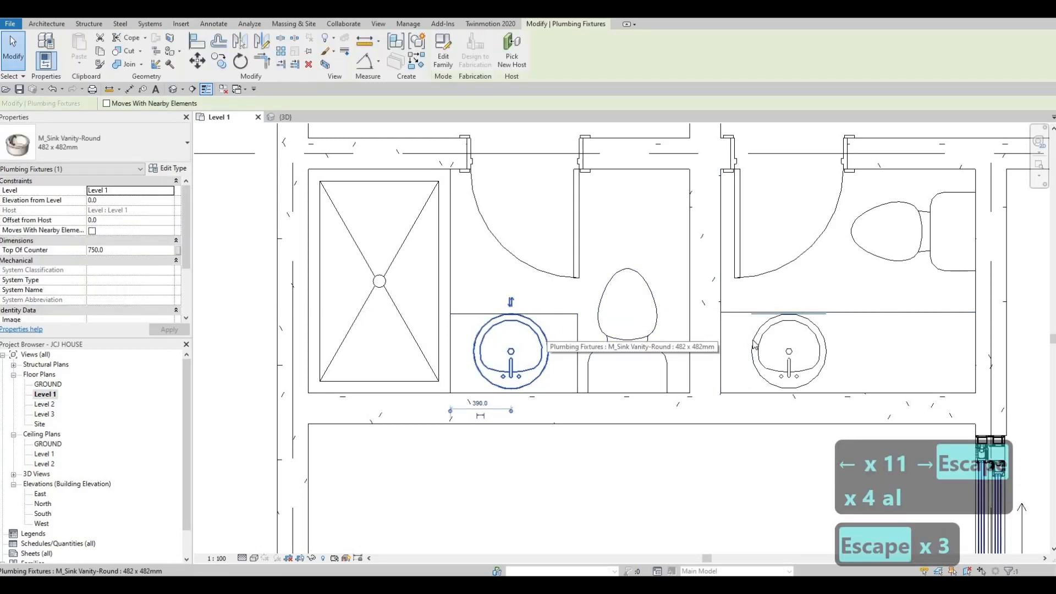
{"action": "key", "text": "Down"}
{"action": "key", "text": "Escape"}
{"action": "scroll", "coordinate": [823, 319], "scroll_direction": "up", "scroll_amount": 3}
{"action": "middle_click_drag", "start_coordinate": [682, 315], "coordinate": [649, 313]}
{"action": "key", "text": "Escape"}
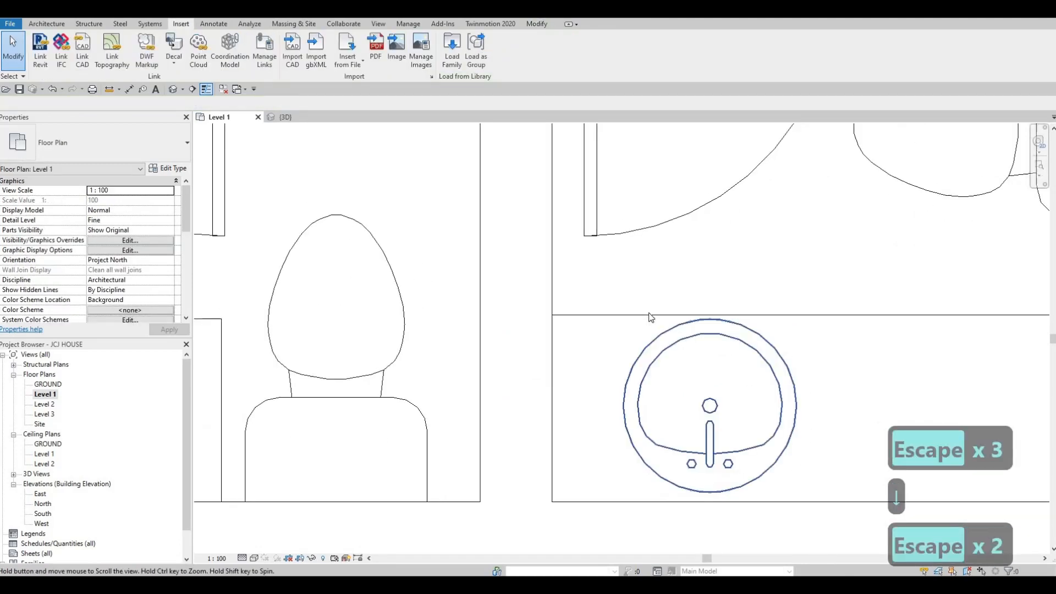
{"action": "scroll", "coordinate": [650, 317], "scroll_direction": "down", "scroll_amount": 5}
{"action": "key", "text": "Escape"}
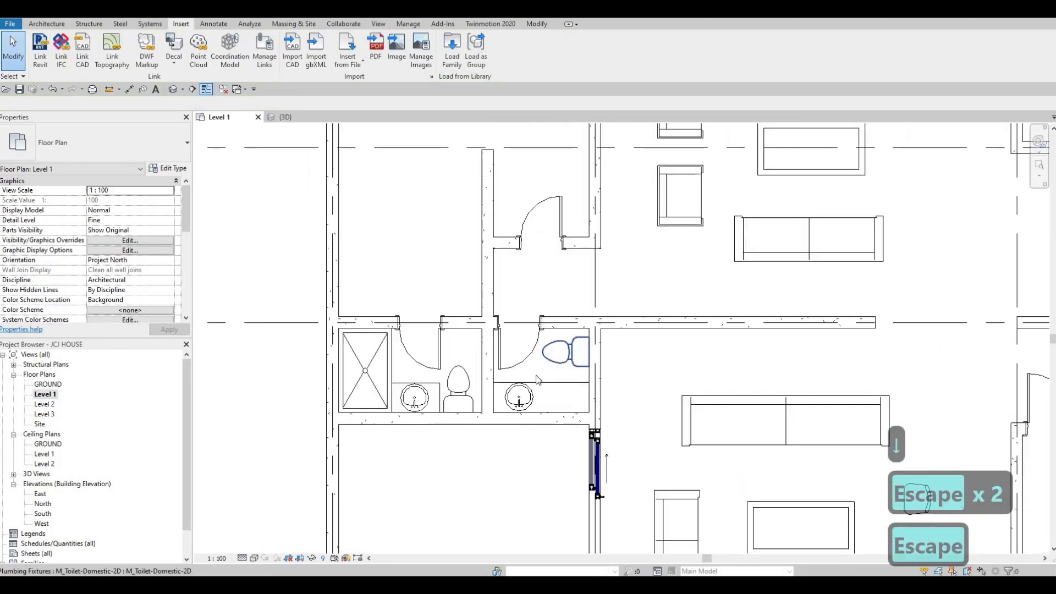
Examine the overall Level 1 layout and the small service rooms at grid 4 for spaces still without fixtures.
{"action": "scroll", "coordinate": [407, 418], "scroll_direction": "down", "scroll_amount": 3}
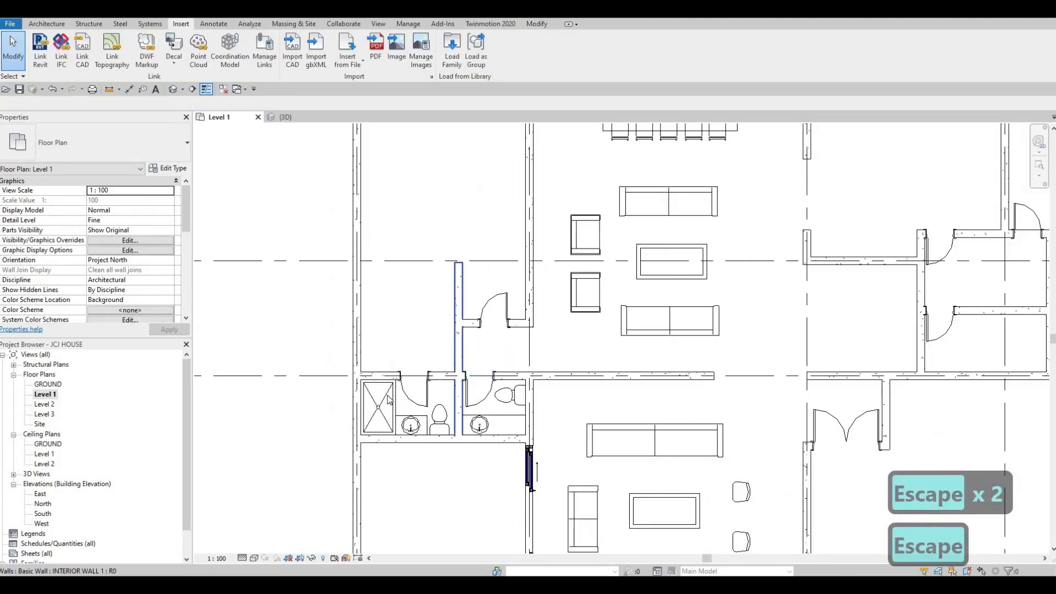
{"action": "scroll", "coordinate": [408, 330], "scroll_direction": "down", "scroll_amount": 3}
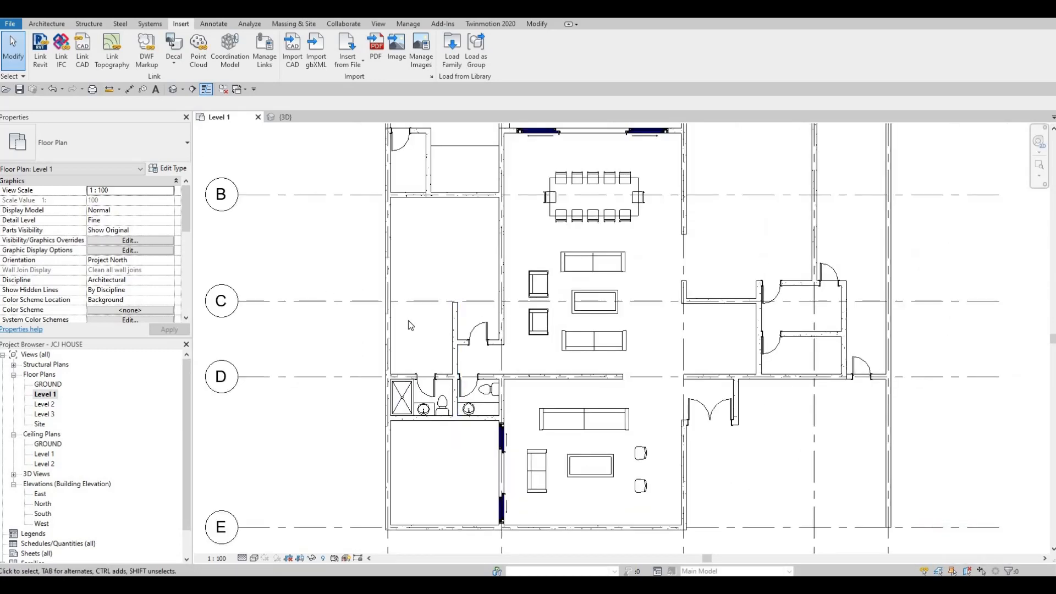
{"action": "middle_click_drag", "start_coordinate": [446, 330], "coordinate": [446, 362]}
{"action": "key", "text": "Escape"}
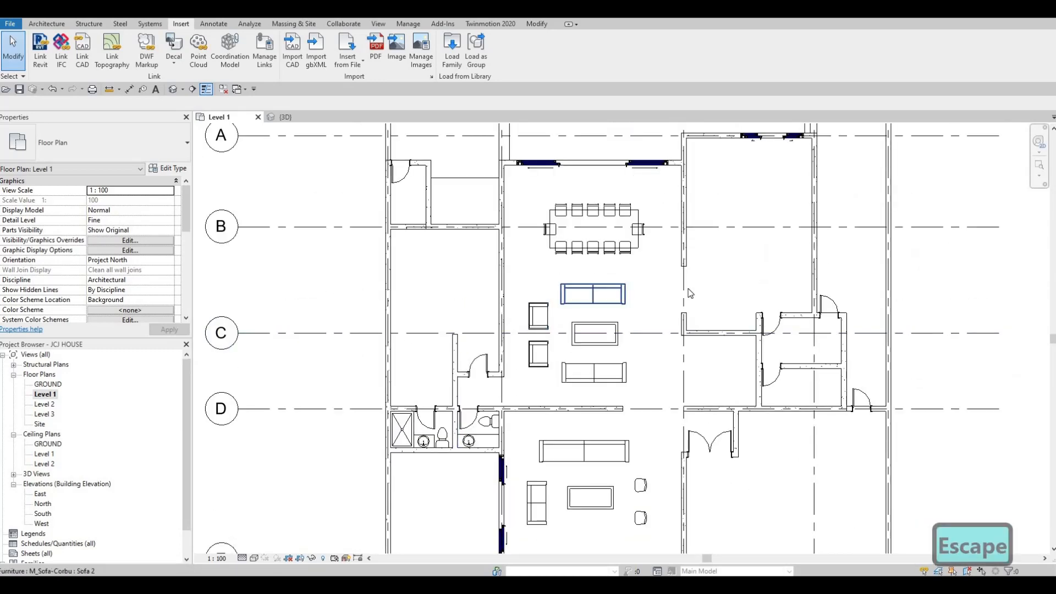
{"action": "key", "text": "Escape"}
{"action": "middle_click_drag", "start_coordinate": [639, 295], "coordinate": [582, 356]}
{"action": "scroll", "coordinate": [552, 341], "scroll_direction": "down", "scroll_amount": 1}
{"action": "key", "text": "Escape"}
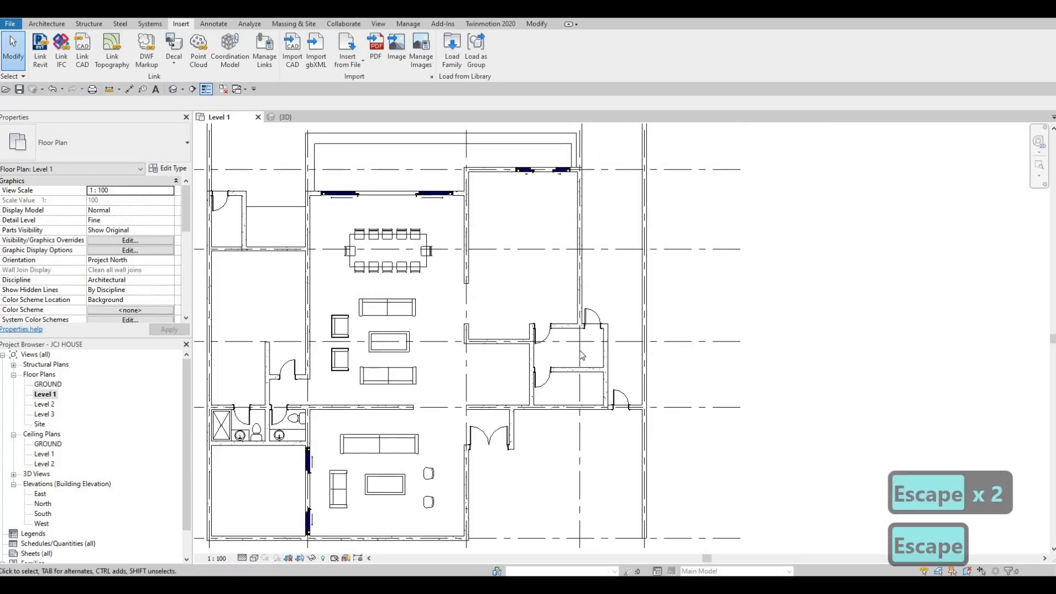
{"action": "scroll", "coordinate": [582, 356], "scroll_direction": "up", "scroll_amount": 3}
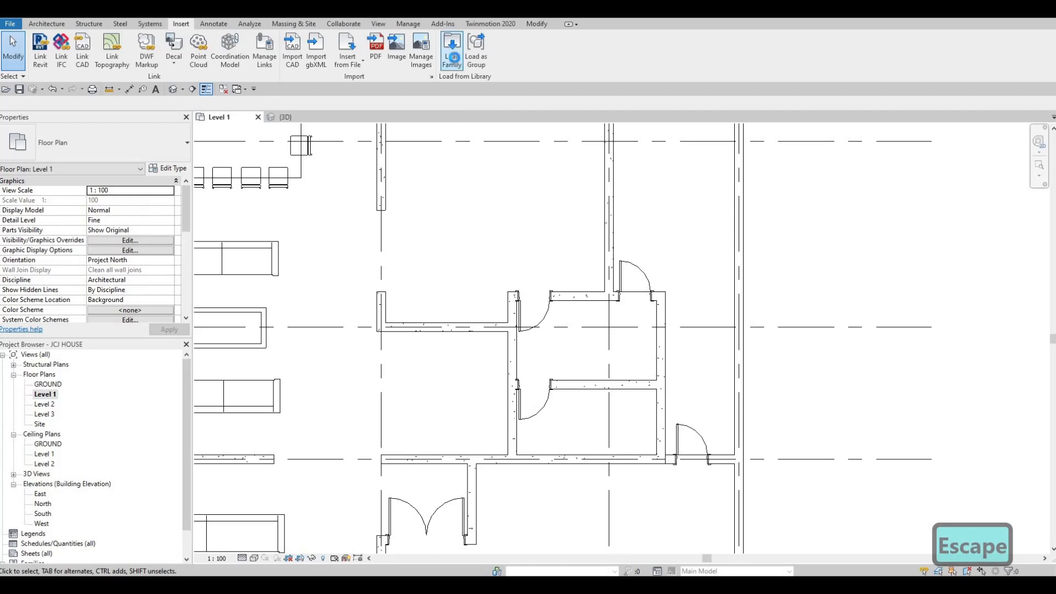
{"action": "left_click", "coordinate": [453, 57]}
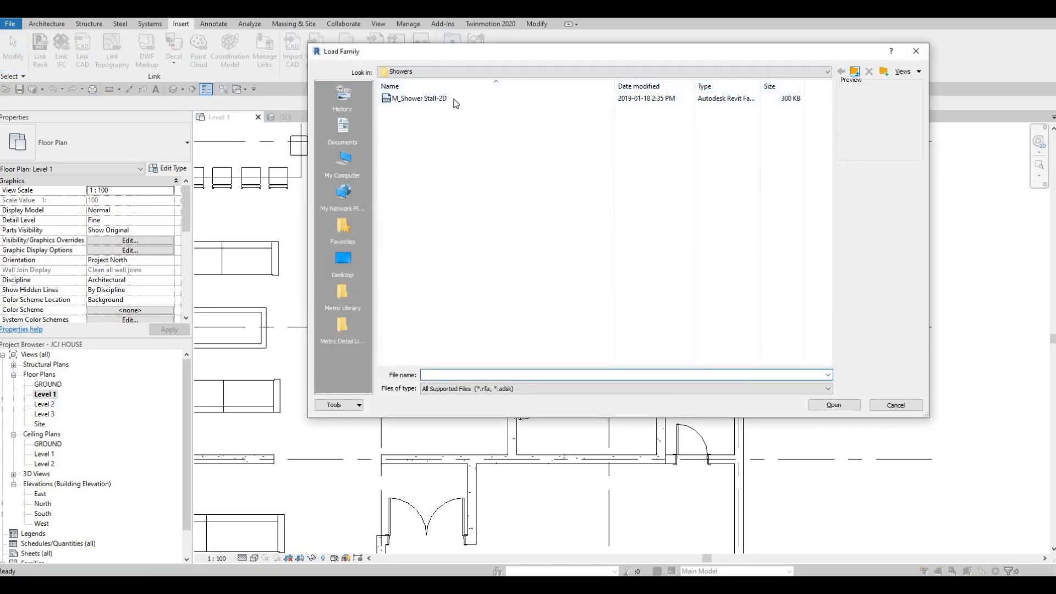
{"action": "key", "text": "Escape"}
{"action": "key", "text": "Escape"}
{"action": "scroll", "coordinate": [531, 234], "scroll_direction": "down", "scroll_amount": 3}
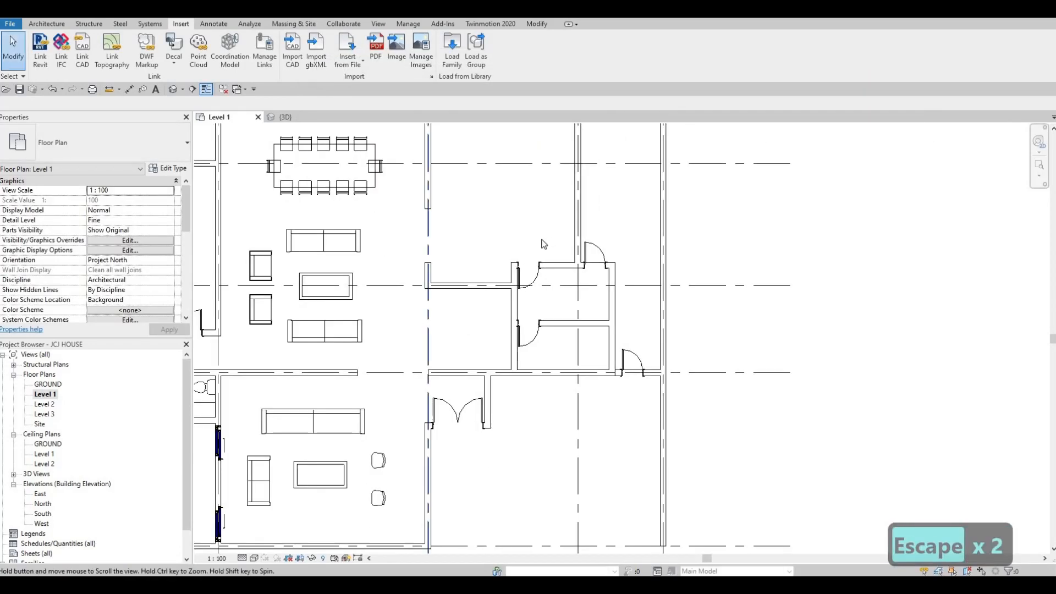
{"action": "middle_click_drag", "start_coordinate": [271, 382], "coordinate": [541, 266]}
{"action": "scroll", "coordinate": [539, 264], "scroll_direction": "up", "scroll_amount": 3}
{"action": "left_click", "coordinate": [531, 268]}
{"action": "key", "text": "c"}
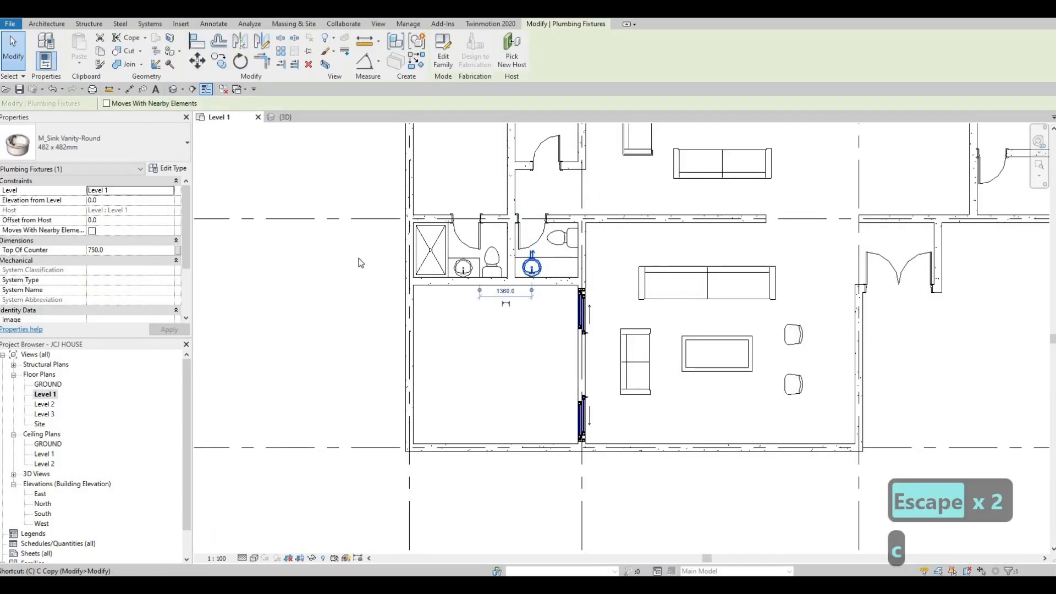
{"action": "key", "text": "s"}
{"action": "middle_click_drag", "start_coordinate": [787, 176], "coordinate": [371, 243]}
{"action": "scroll", "coordinate": [629, 259], "scroll_direction": "up", "scroll_amount": 2}
{"action": "middle_click_drag", "start_coordinate": [623, 215], "coordinate": [572, 270]}
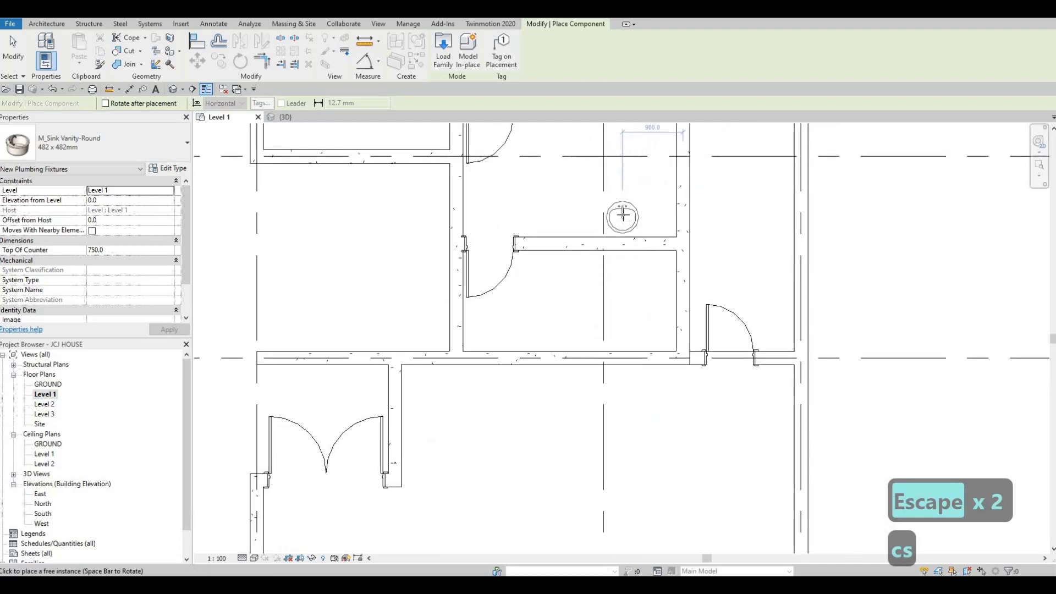
{"action": "scroll", "coordinate": [622, 215], "scroll_direction": "up", "scroll_amount": 2}
{"action": "key", "text": "space"}
{"action": "key", "text": "space"}
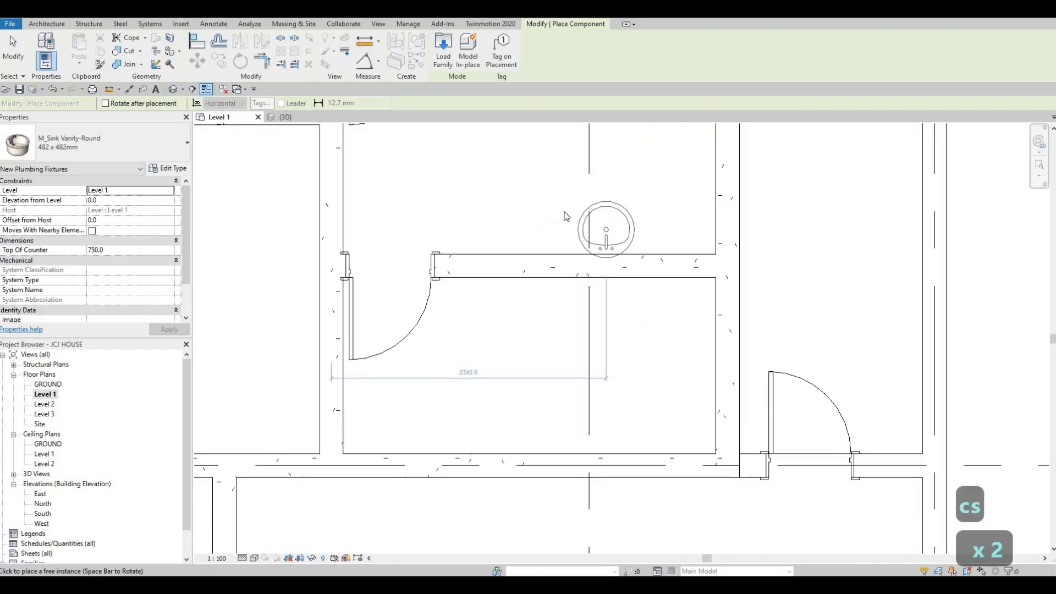
{"action": "key", "text": "Escape"}
{"action": "key", "text": "Escape"}
Load the M_Sink Kitchen-Single family from the Sinks folder of the plumbing fixtures library.
{"action": "scroll", "coordinate": [562, 214], "scroll_direction": "down", "scroll_amount": 2}
{"action": "middle_click_drag", "start_coordinate": [562, 214], "coordinate": [555, 256]}
{"action": "left_click", "coordinate": [181, 24]}
{"action": "left_click", "coordinate": [458, 57]}
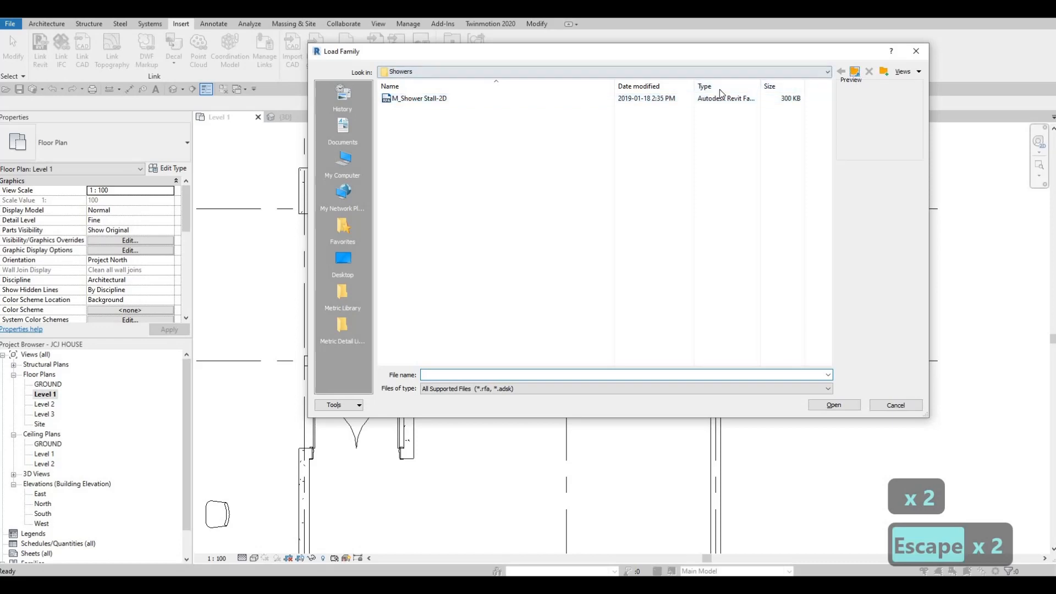
{"action": "double_click", "coordinate": [407, 140]}
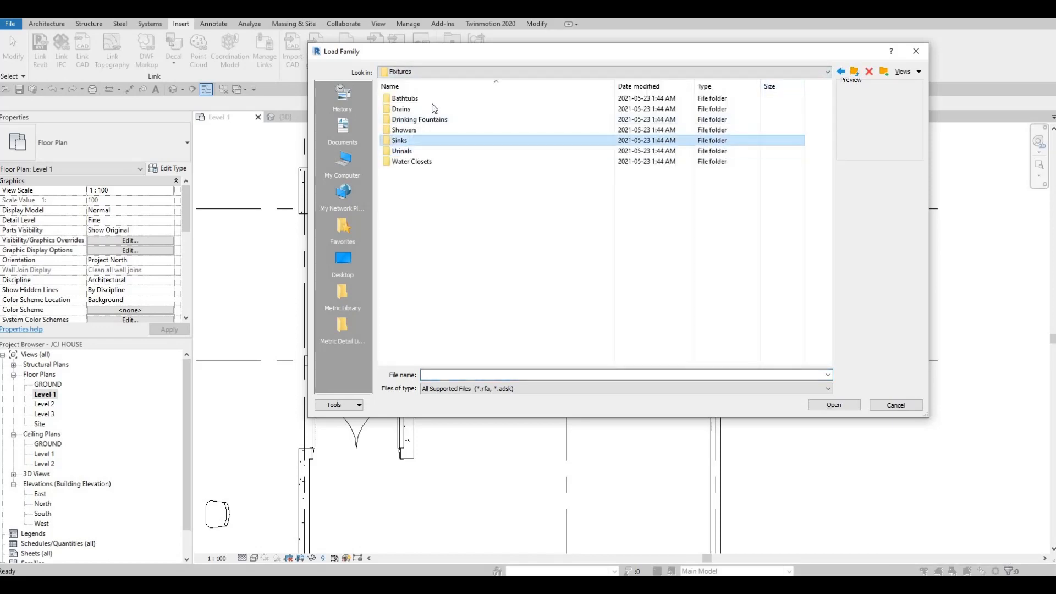
{"action": "left_click", "coordinate": [427, 120]}
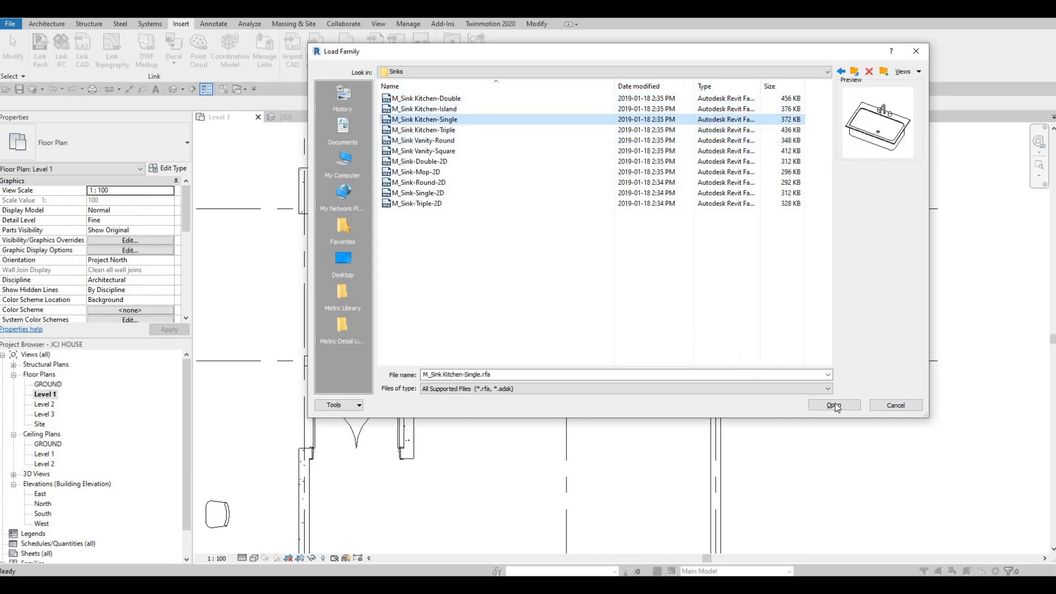
{"action": "key", "text": "Return"}
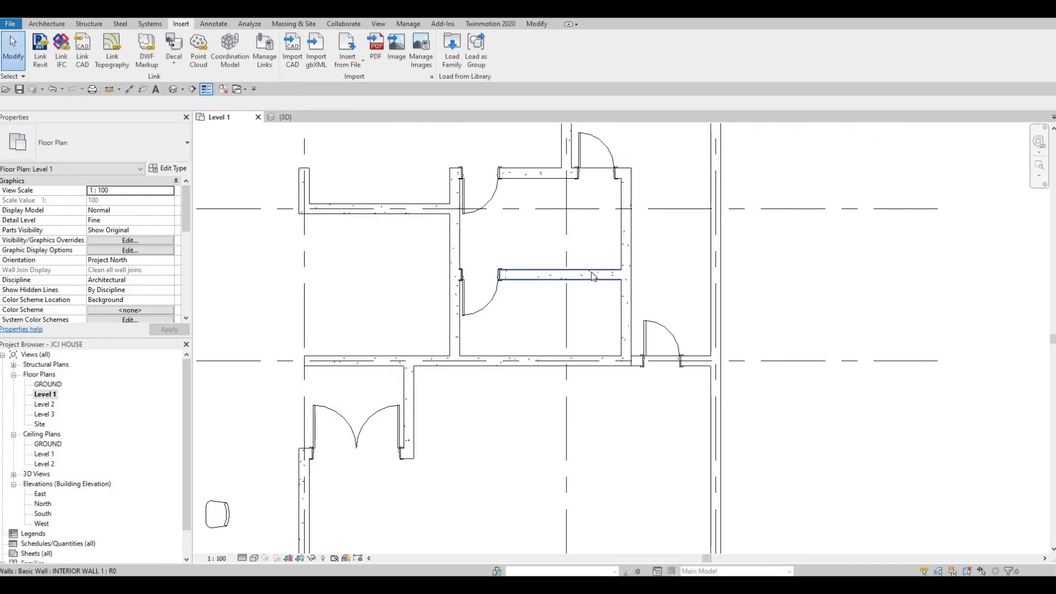
Place a 760 x 535mm M_Sink Kitchen-Single with its faucet toward the partition between the two service rooms, just past grid 4.
{"action": "key", "text": "c"}
{"action": "key", "text": "m"}
{"action": "scroll", "coordinate": [614, 251], "scroll_direction": "up", "scroll_amount": 2}
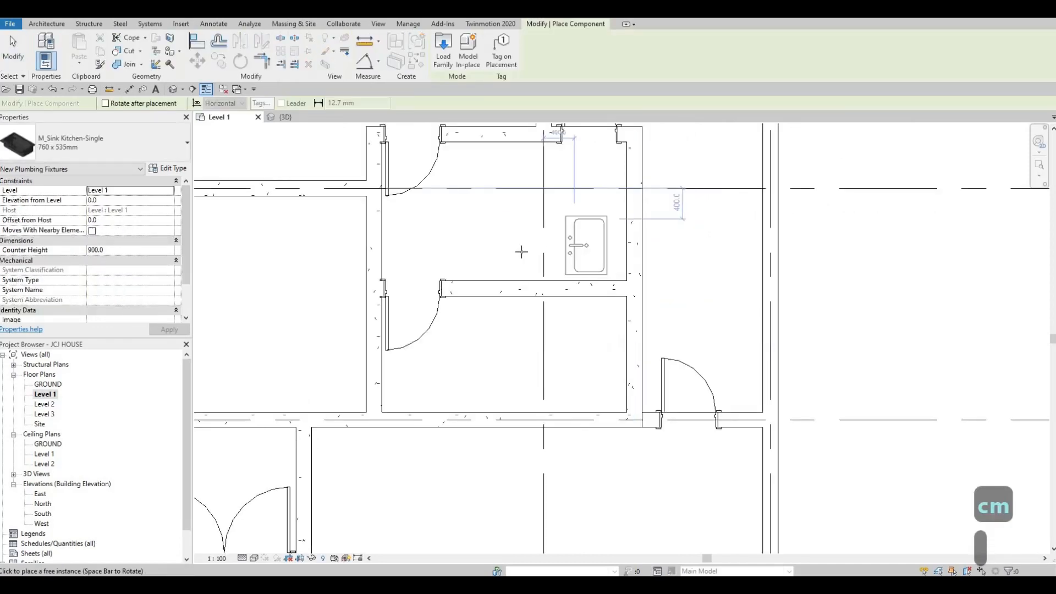
{"action": "scroll", "coordinate": [546, 255], "scroll_direction": "up", "scroll_amount": 2}
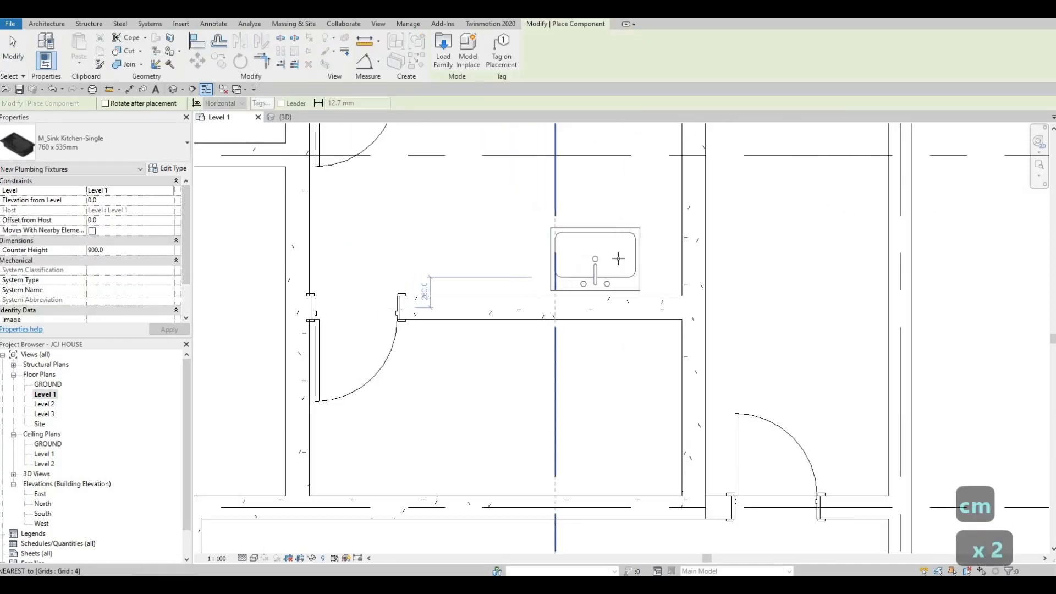
{"action": "left_click", "coordinate": [608, 255]}
{"action": "key", "text": "Escape"}
{"action": "key", "text": "Escape"}
{"action": "key", "text": "Escape"}
{"action": "key", "text": "Escape"}
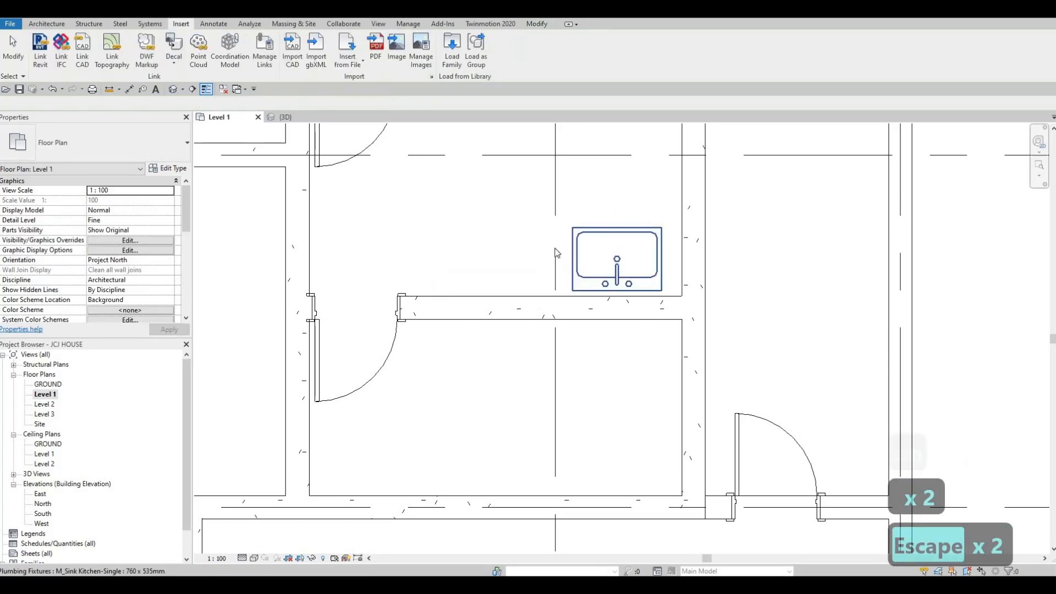
Load the M_Washer_Dryer_Combo family from the Mid-Range folder of the Domestic Specialty Equipment library.
{"action": "scroll", "coordinate": [561, 250], "scroll_direction": "down", "scroll_amount": 3}
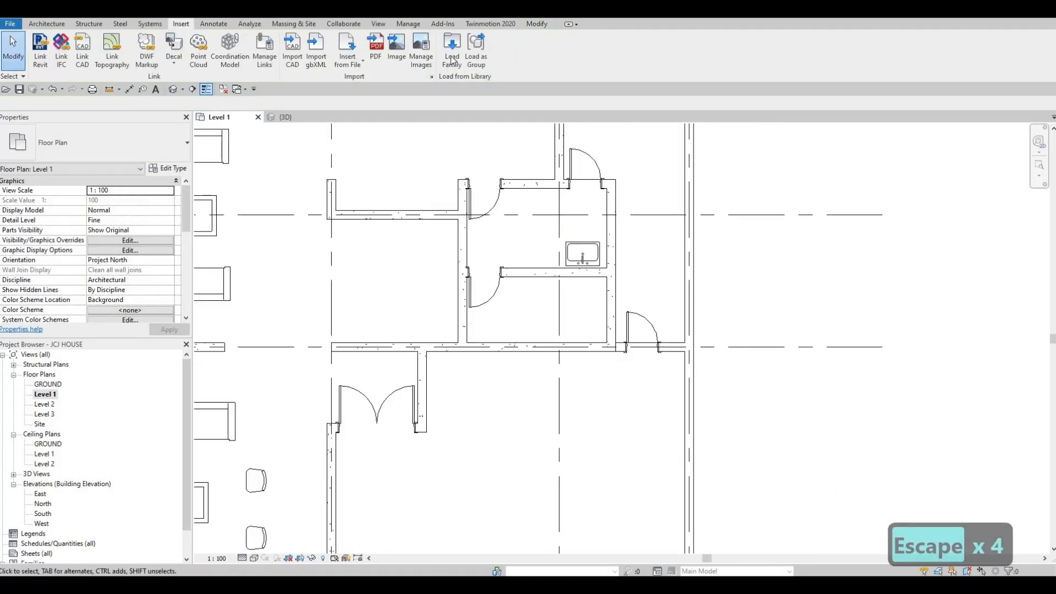
{"action": "left_click", "coordinate": [452, 49]}
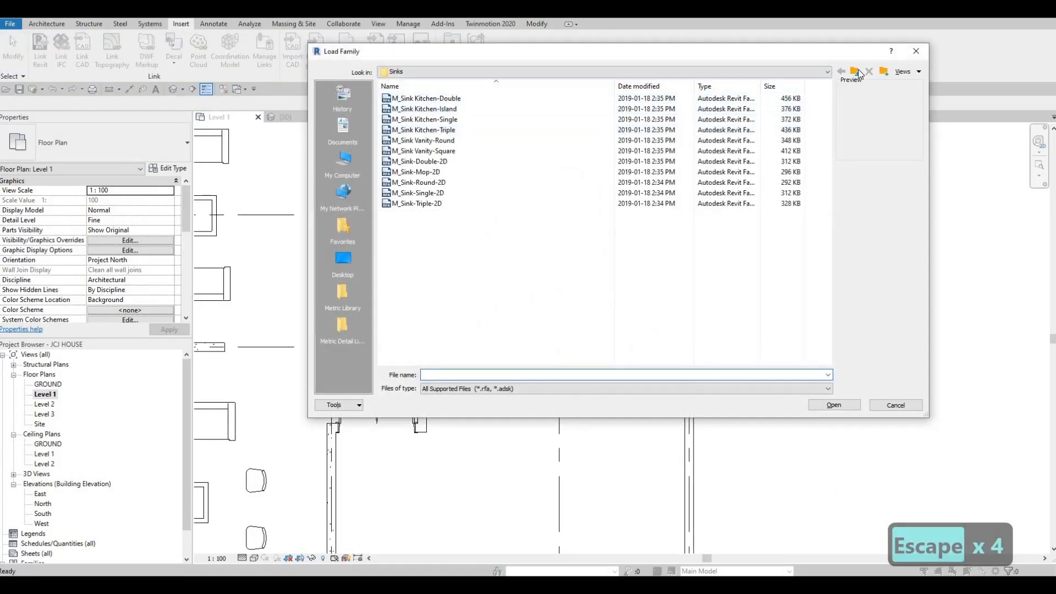
{"action": "left_click", "coordinate": [855, 72]}
{"action": "left_click", "coordinate": [857, 72]}
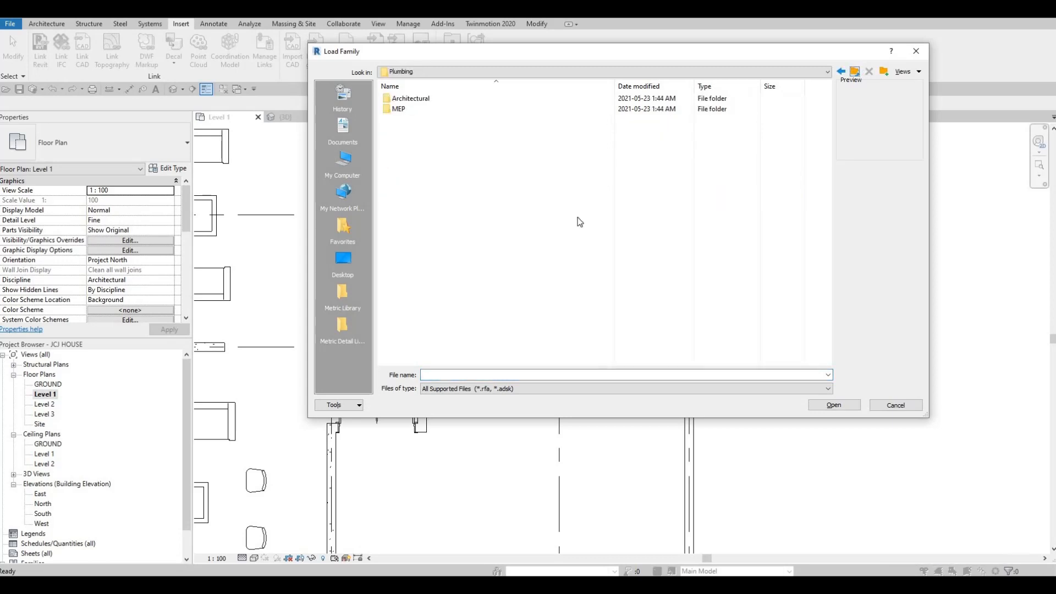
{"action": "key", "text": "BackSpace"}
{"action": "scroll", "coordinate": [492, 242], "scroll_direction": "down", "scroll_amount": 4}
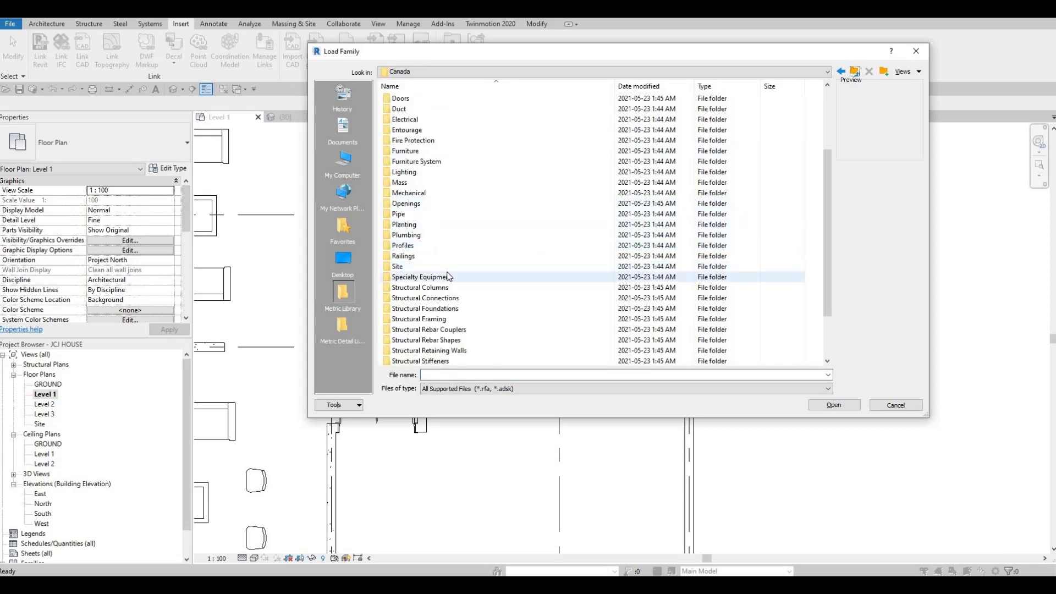
{"action": "double_click", "coordinate": [448, 277]}
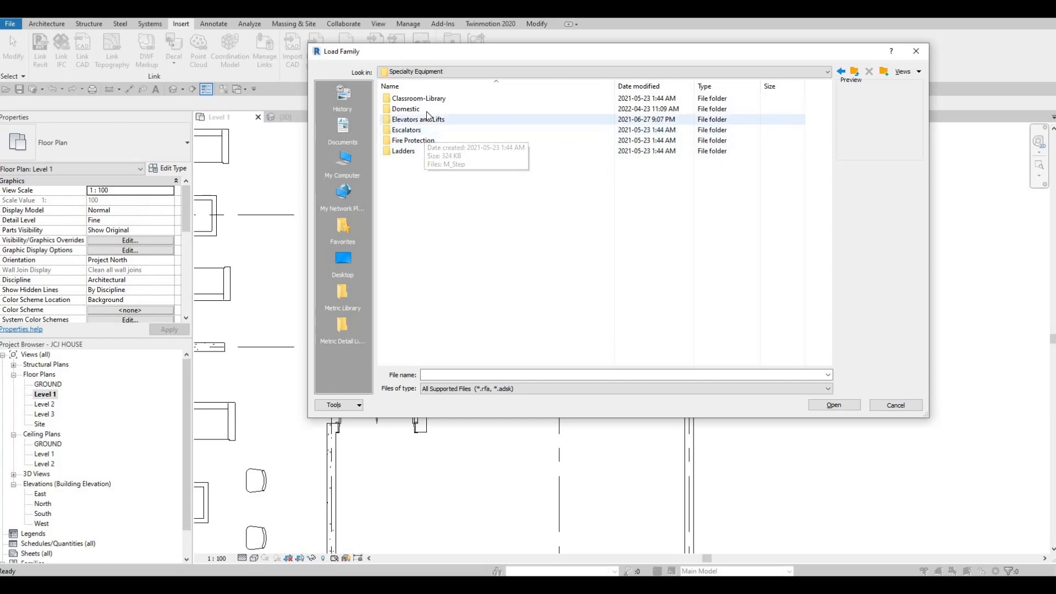
{"action": "left_click", "coordinate": [424, 109]}
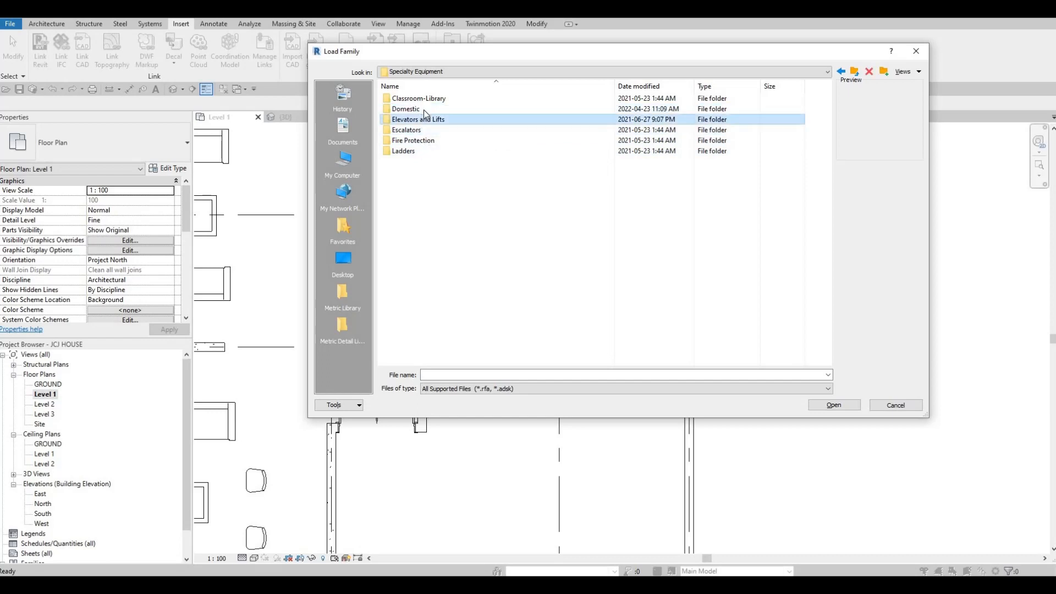
{"action": "double_click", "coordinate": [424, 110]}
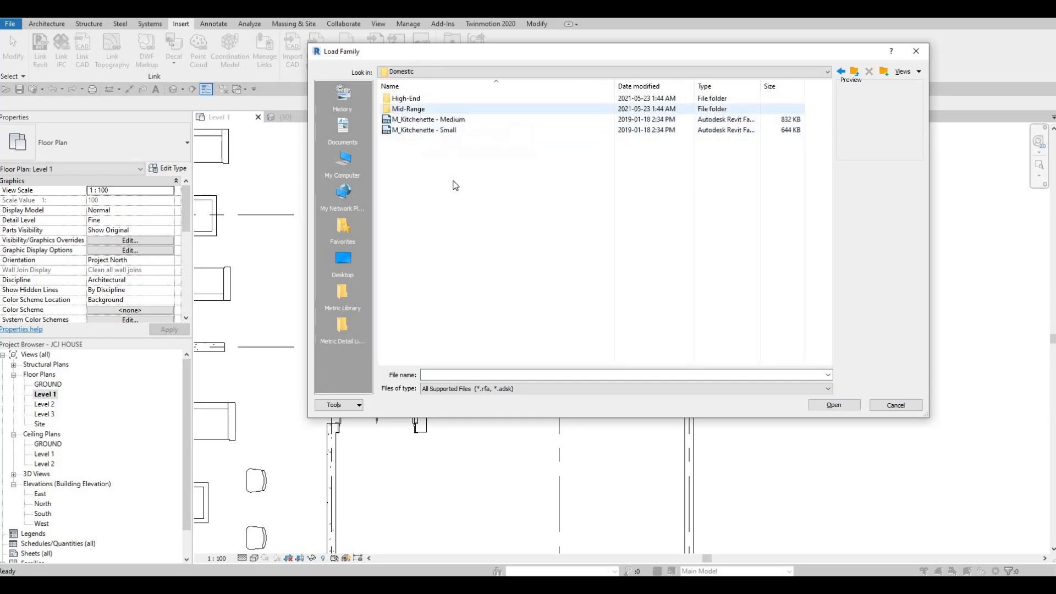
{"action": "double_click", "coordinate": [423, 109]}
{"action": "left_click", "coordinate": [423, 235]}
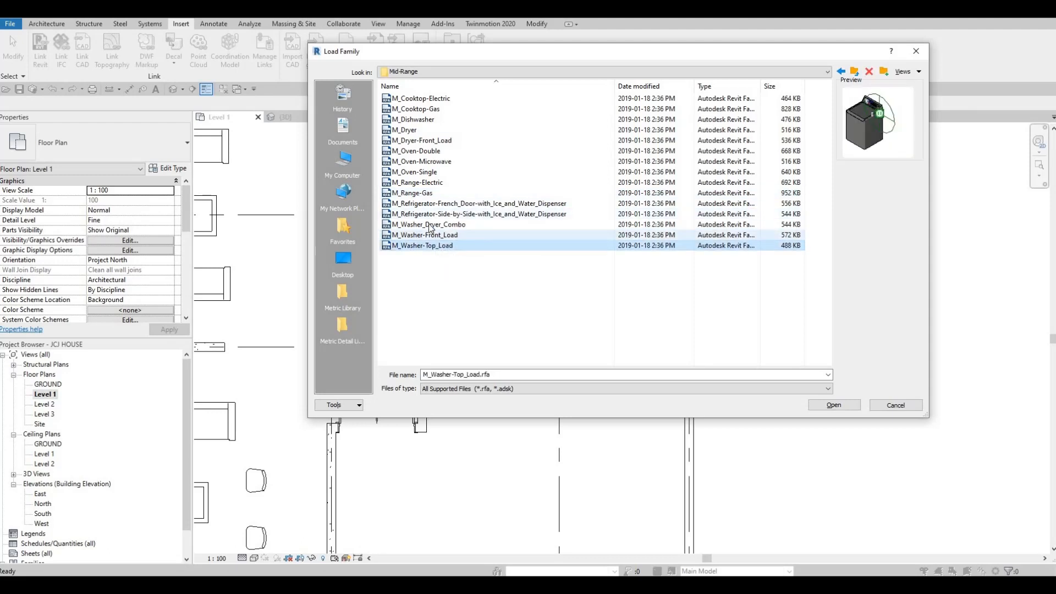
{"action": "left_click", "coordinate": [429, 226]}
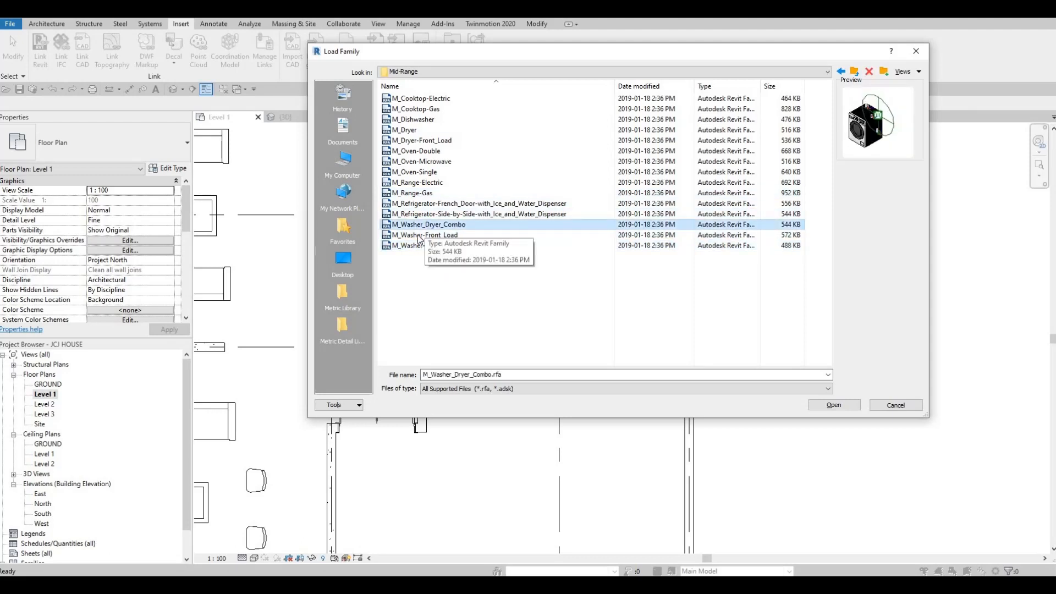
{"action": "left_click", "coordinate": [821, 402]}
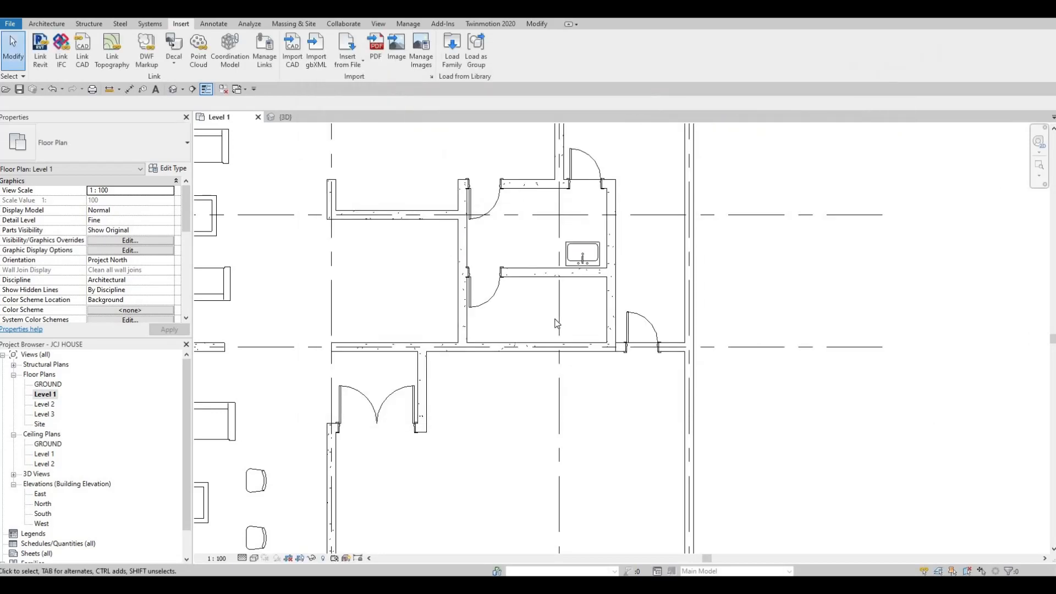
Place a 600mm M_Washer_Dryer_Combo against the partition wall, between the kitchen sink and the lower service room's door.
{"action": "key", "text": "c"}
{"action": "key", "text": "m"}
{"action": "scroll", "coordinate": [538, 233], "scroll_direction": "up", "scroll_amount": 6}
{"action": "key", "text": "c"}
{"action": "key", "text": "m"}
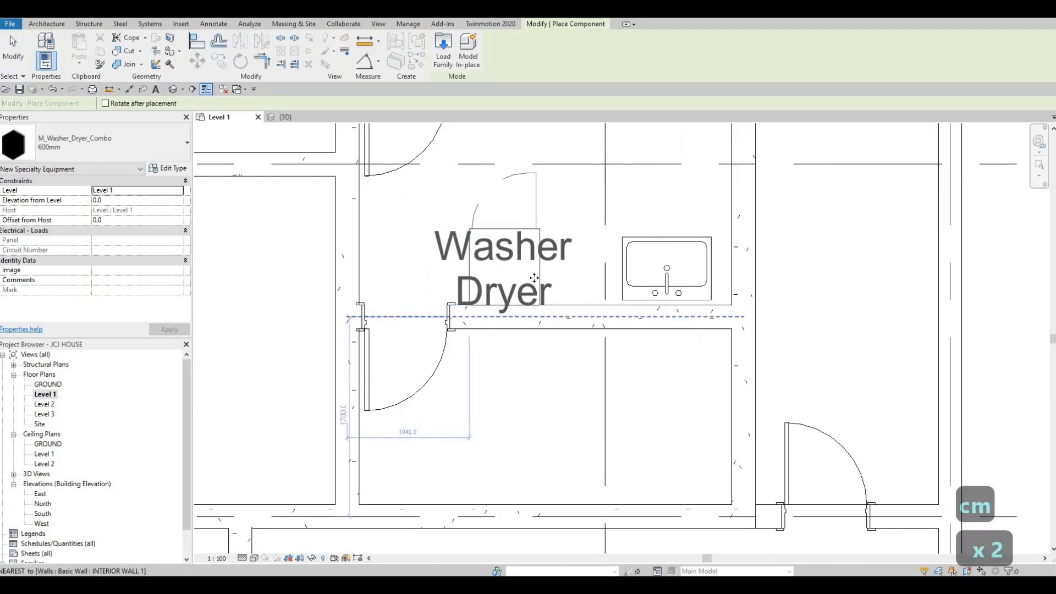
{"action": "left_click", "coordinate": [551, 254]}
{"action": "key", "text": "Escape"}
{"action": "key", "text": "Escape"}
{"action": "key", "text": "Escape"}
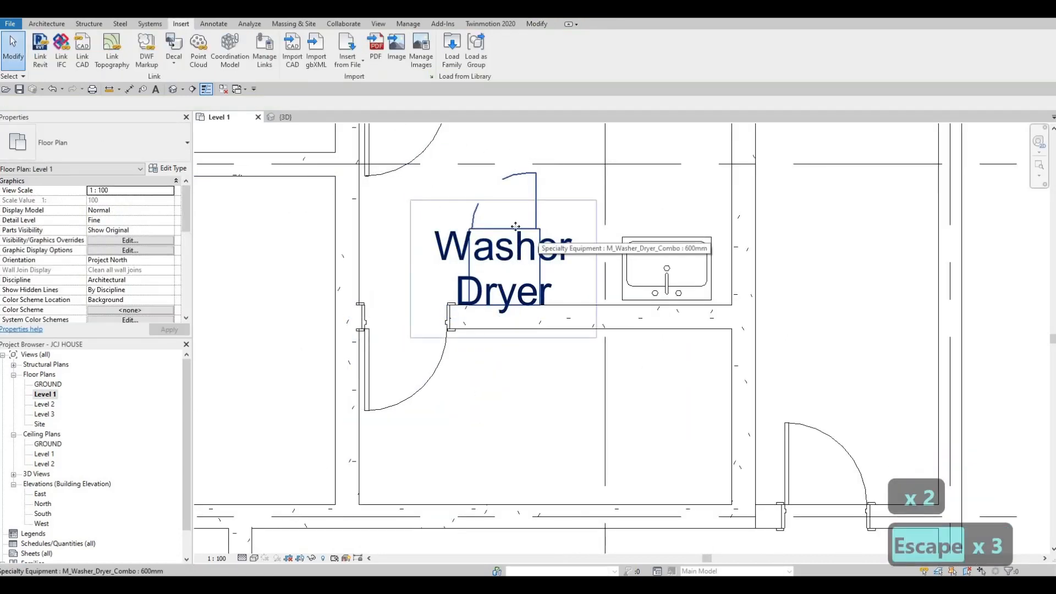
Turn off the Show Label option in the type properties of the 600mm M_Washer_Dryer_Combo.
{"action": "left_click", "coordinate": [536, 245]}
{"action": "left_click", "coordinate": [169, 169]}
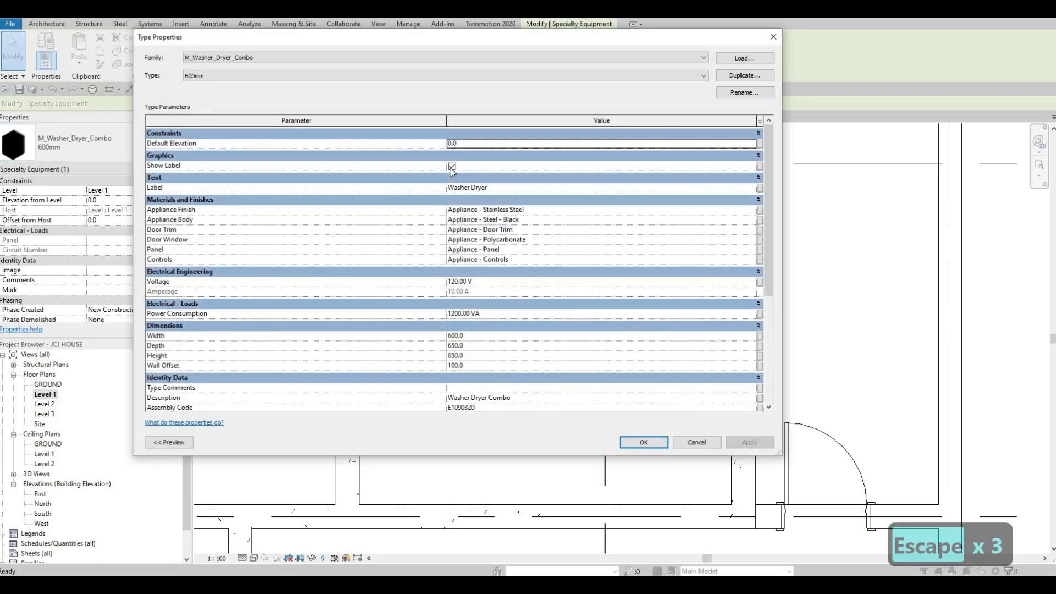
{"action": "left_click", "coordinate": [452, 166]}
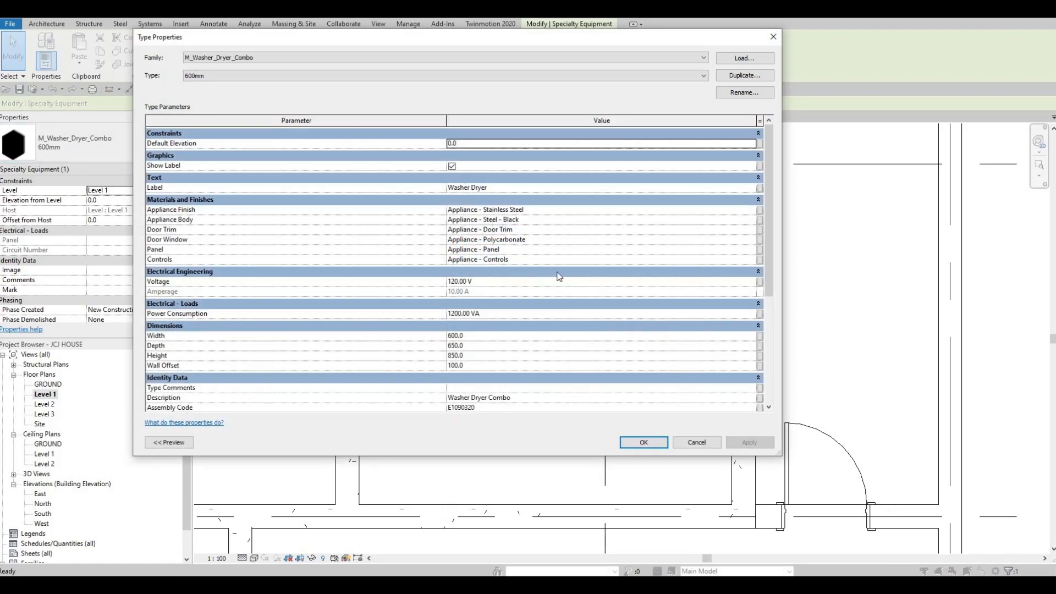
{"action": "left_click", "coordinate": [650, 442]}
{"action": "key", "text": "Escape"}
{"action": "key", "text": "Escape"}
{"action": "scroll", "coordinate": [545, 229], "scroll_direction": "down", "scroll_amount": 5}
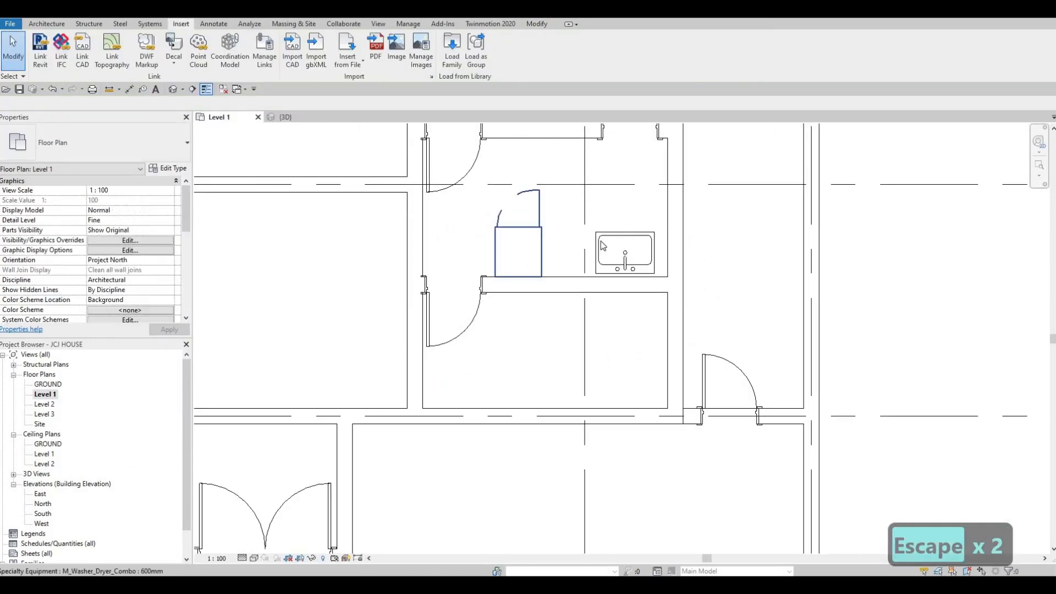
Draw a Thin Lines counter outline around the washer-dryer and kitchen sink, from beside the lower service room's door to the far wall.
{"action": "key", "text": "Escape"}
{"action": "scroll", "coordinate": [328, 279], "scroll_direction": "up", "scroll_amount": 5}
{"action": "key", "text": "Escape"}
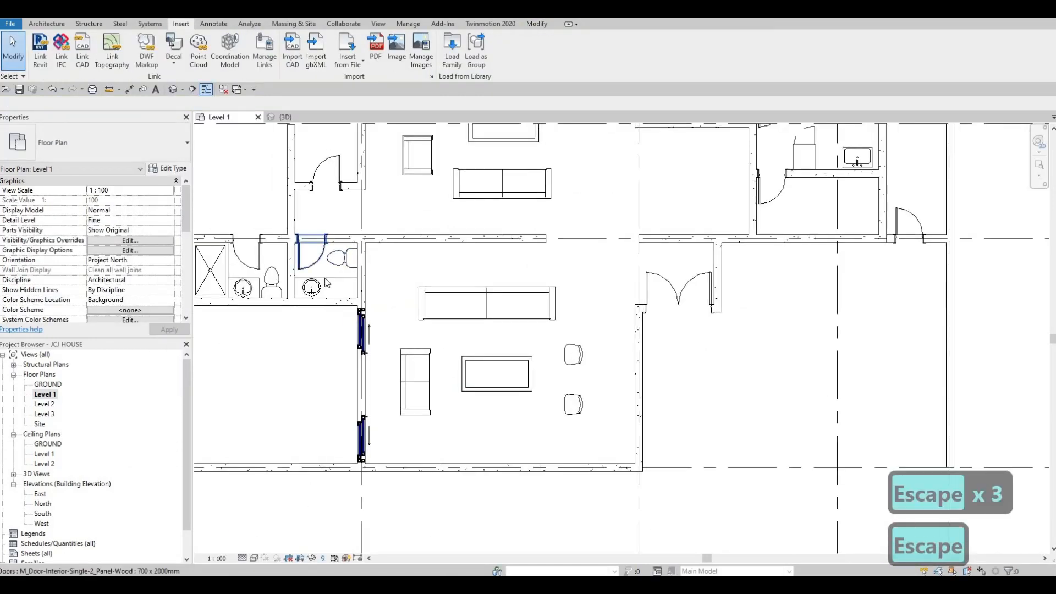
{"action": "left_click", "coordinate": [327, 279]}
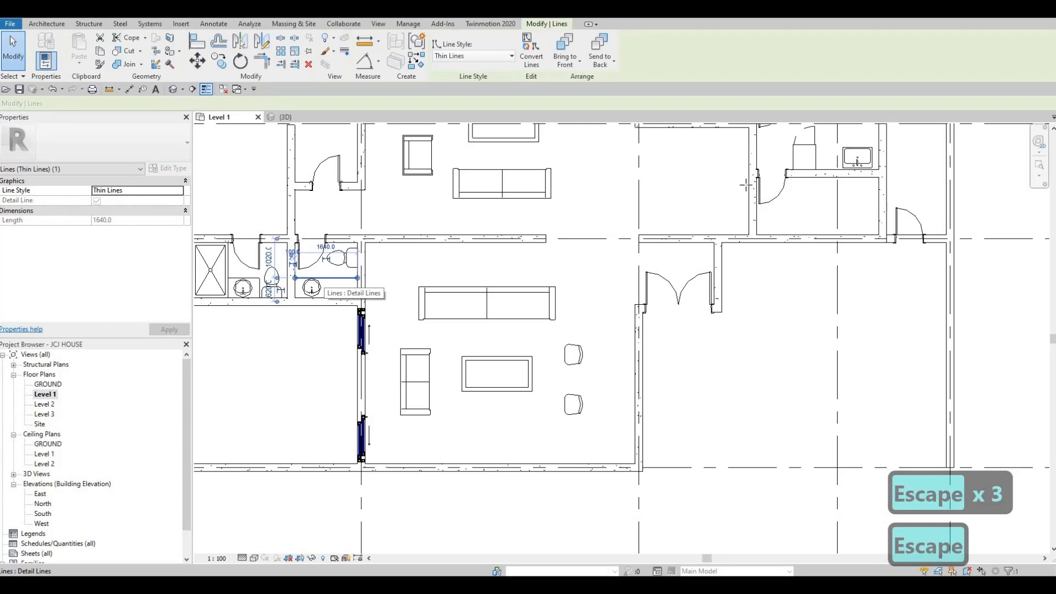
{"action": "key", "text": "c"}
{"action": "key", "text": "s"}
{"action": "scroll", "coordinate": [745, 185], "scroll_direction": "up", "scroll_amount": 4}
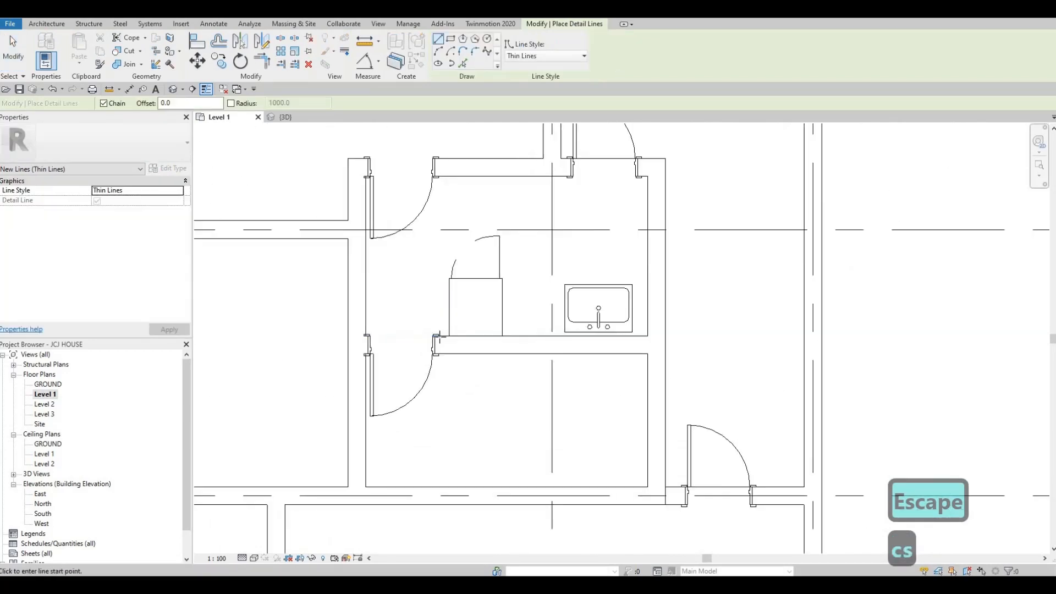
{"action": "left_click", "coordinate": [439, 277]}
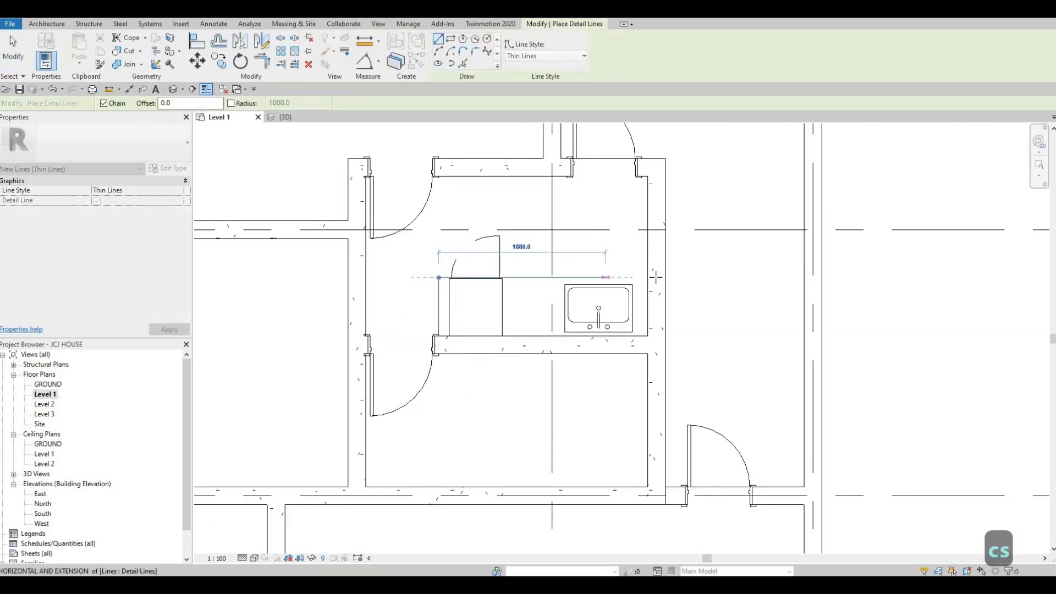
{"action": "left_click", "coordinate": [654, 278]}
{"action": "key", "text": "Escape"}
{"action": "key", "text": "Escape"}
{"action": "key", "text": "Escape"}
{"action": "scroll", "coordinate": [655, 279], "scroll_direction": "up", "scroll_amount": 2}
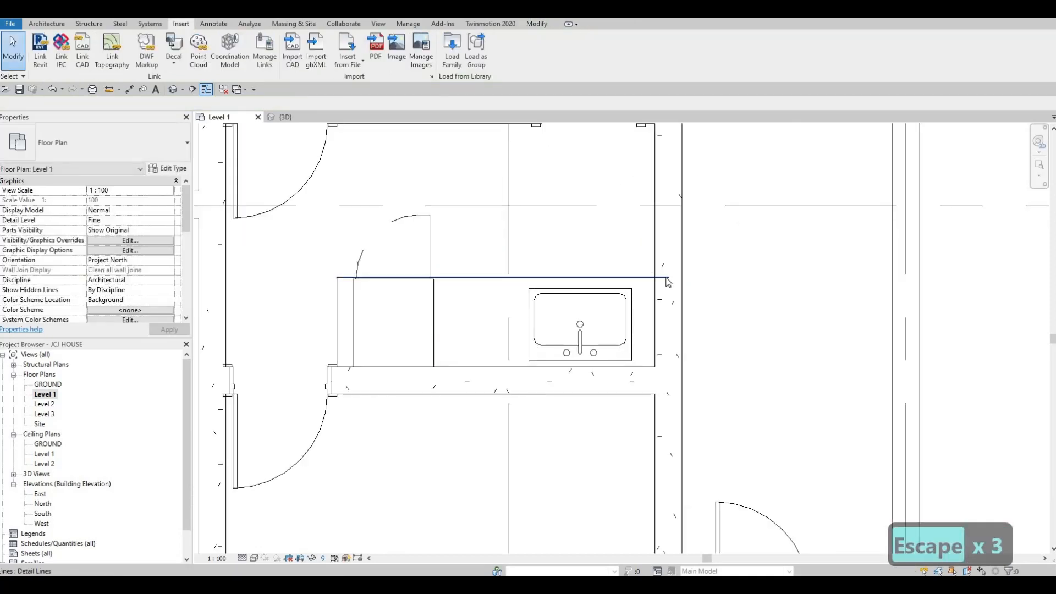
Shorten the laundry counter's front line to end at the far wall's inner face, about 2354 mm long.
{"action": "left_click", "coordinate": [666, 278]}
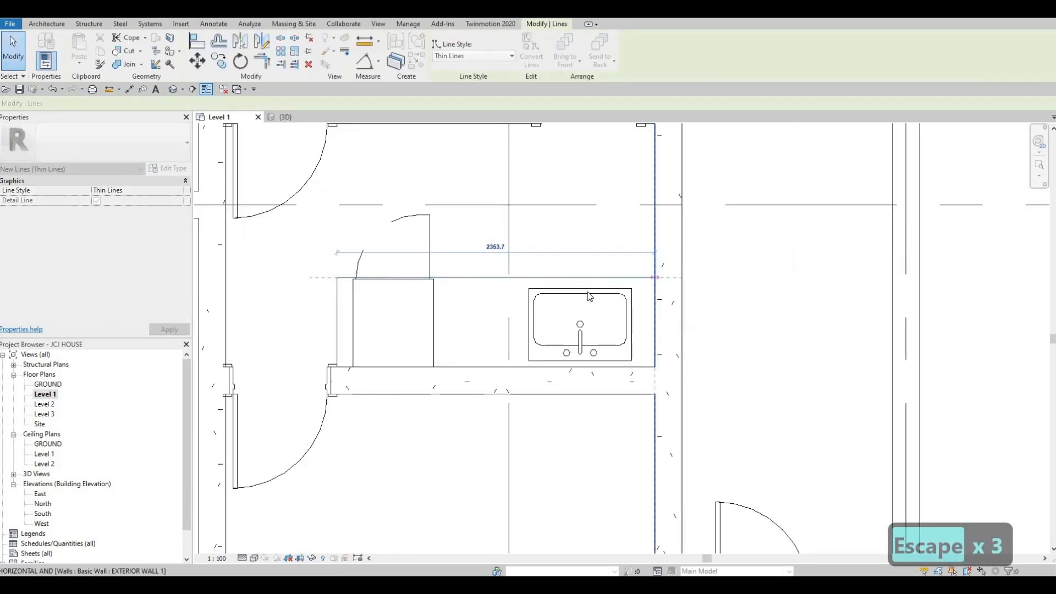
{"action": "key", "text": "Escape"}
{"action": "key", "text": "Escape"}
{"action": "scroll", "coordinate": [569, 308], "scroll_direction": "down", "scroll_amount": 5}
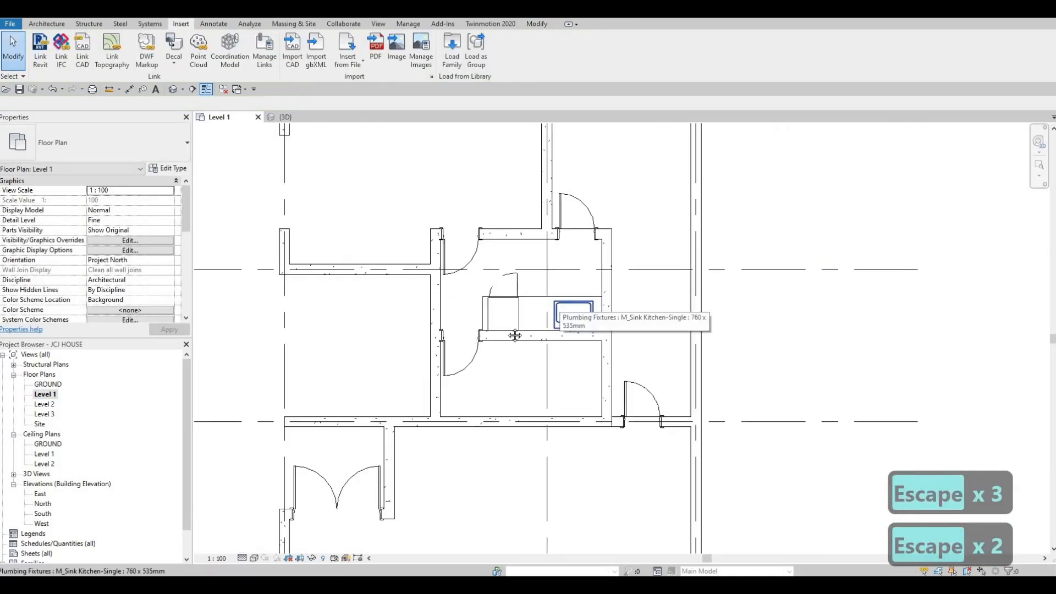
{"action": "scroll", "coordinate": [476, 336], "scroll_direction": "down", "scroll_amount": 1}
{"action": "middle_click_drag", "start_coordinate": [535, 336], "coordinate": [609, 309]}
{"action": "scroll", "coordinate": [619, 324], "scroll_direction": "down", "scroll_amount": 1}
{"action": "key", "text": "Escape"}
{"action": "key", "text": "Escape"}
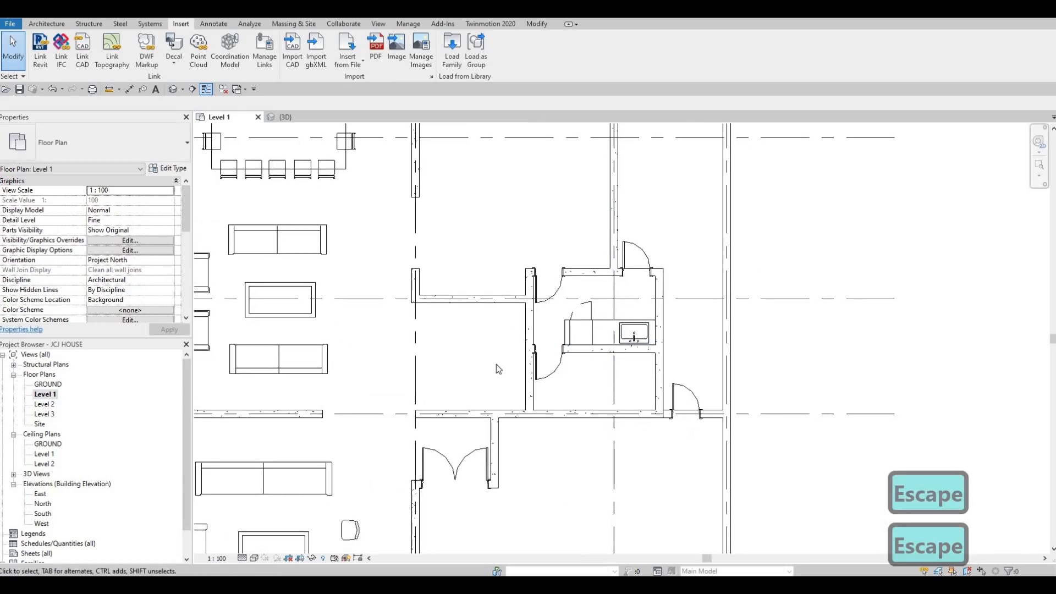
{"action": "scroll", "coordinate": [498, 361], "scroll_direction": "down", "scroll_amount": 1}
{"action": "scroll", "coordinate": [539, 362], "scroll_direction": "up", "scroll_amount": 1}
{"action": "middle_click_drag", "start_coordinate": [542, 363], "coordinate": [521, 330]}
{"action": "scroll", "coordinate": [522, 330], "scroll_direction": "up", "scroll_amount": 1}
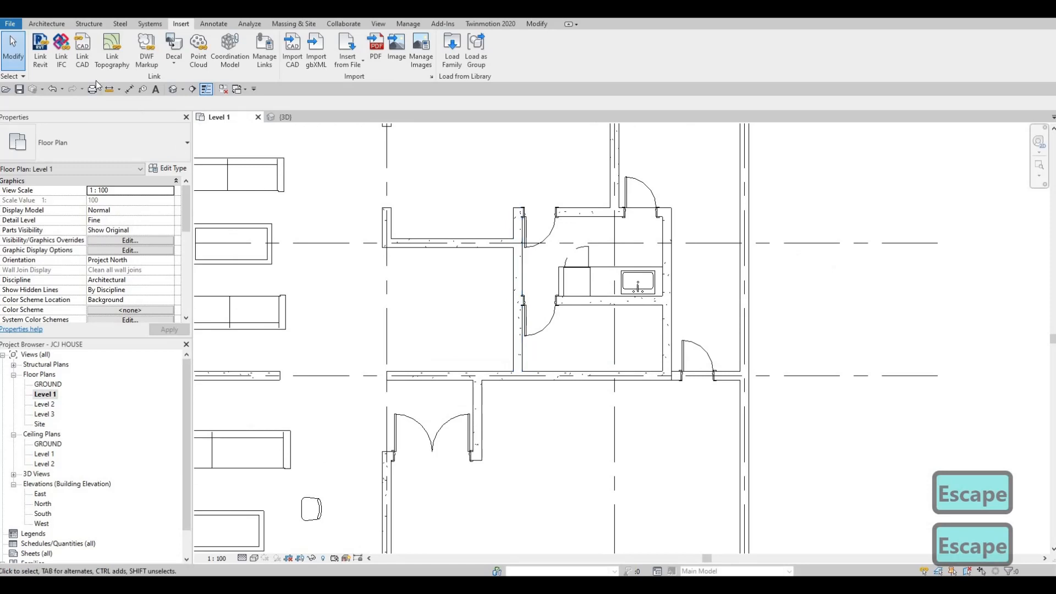
{"action": "left_click", "coordinate": [38, 25]}
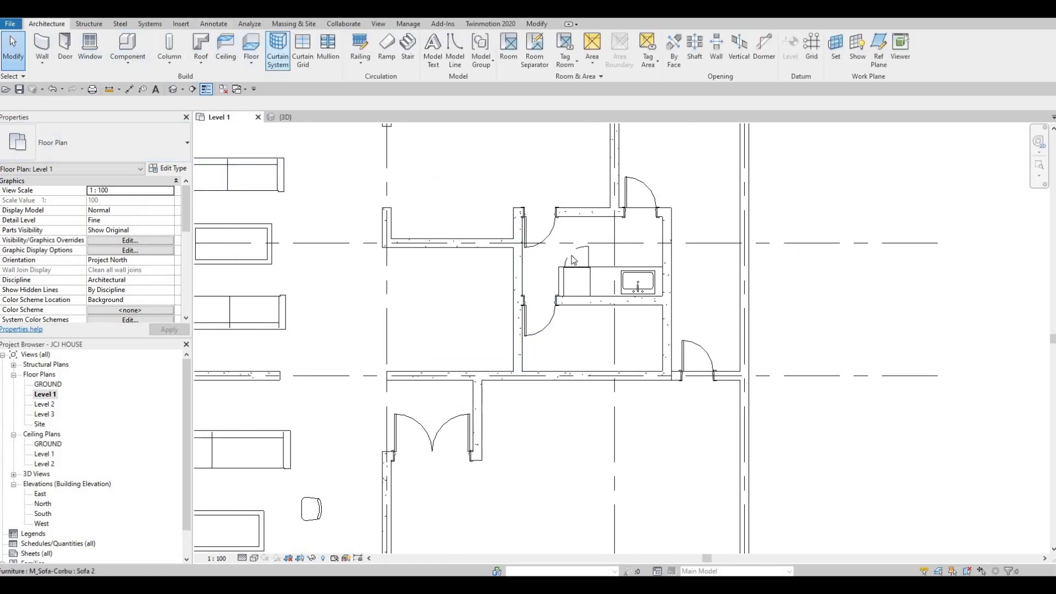
{"action": "key", "text": "Escape"}
Draw an L-shaped shelf edge in Thin Lines inside the lower service room, from the partition to the door-side wall, about 2695 mm long horizontally.
{"action": "left_click", "coordinate": [600, 268]}
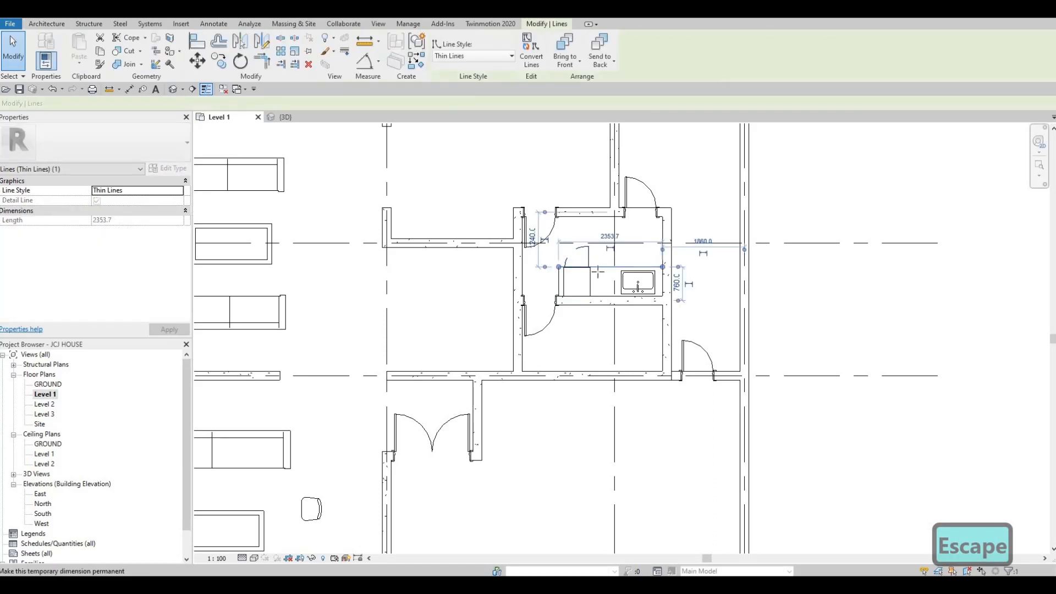
{"action": "key", "text": "c"}
{"action": "key", "text": "s"}
{"action": "scroll", "coordinate": [673, 295], "scroll_direction": "up", "scroll_amount": 2}
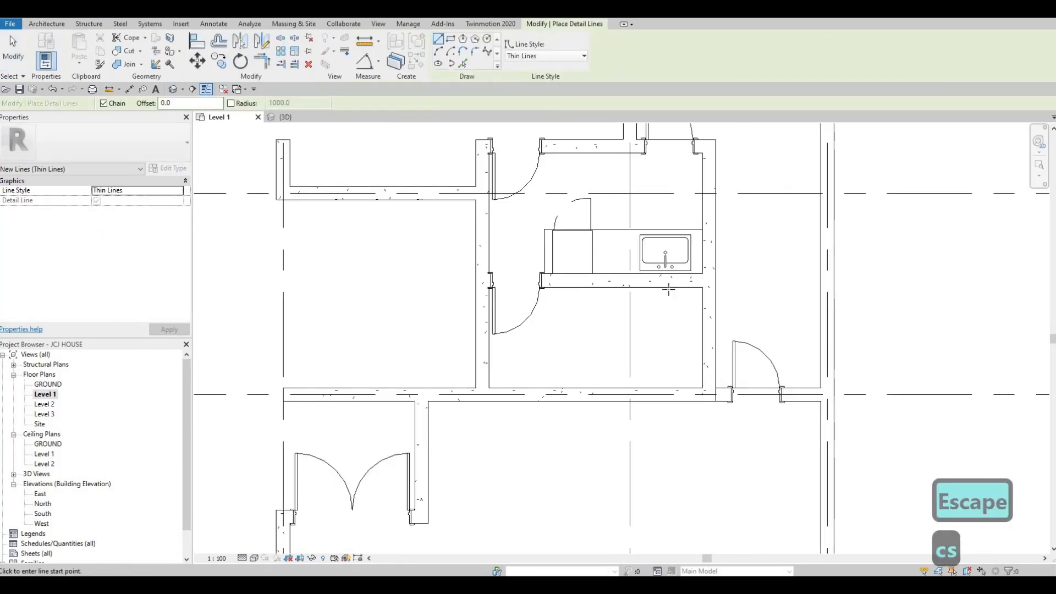
{"action": "left_click", "coordinate": [670, 287]}
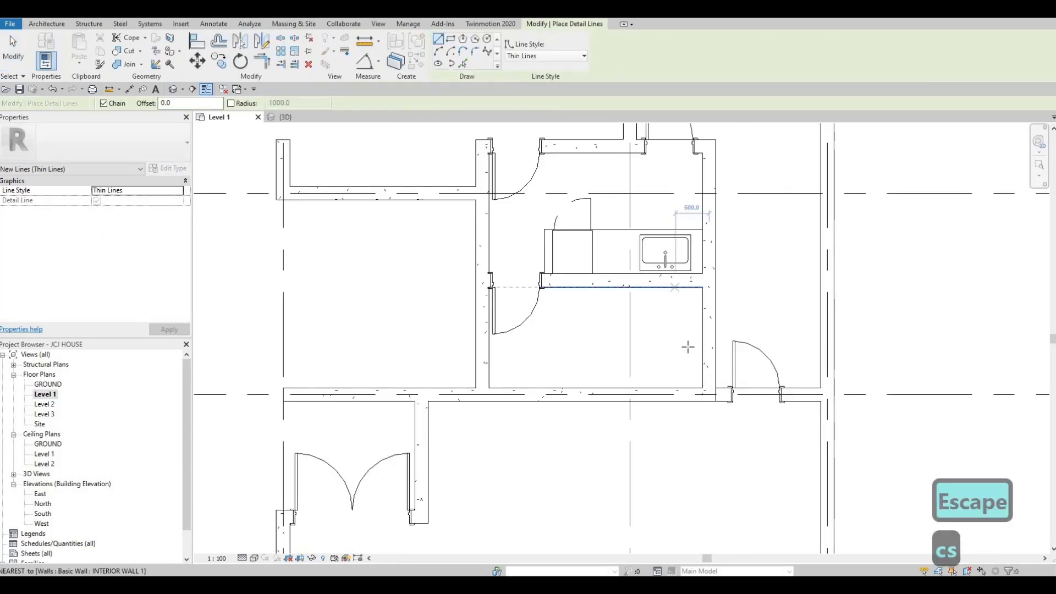
{"action": "left_click", "coordinate": [554, 355]}
{"action": "left_click", "coordinate": [489, 354]}
{"action": "key", "text": "Escape"}
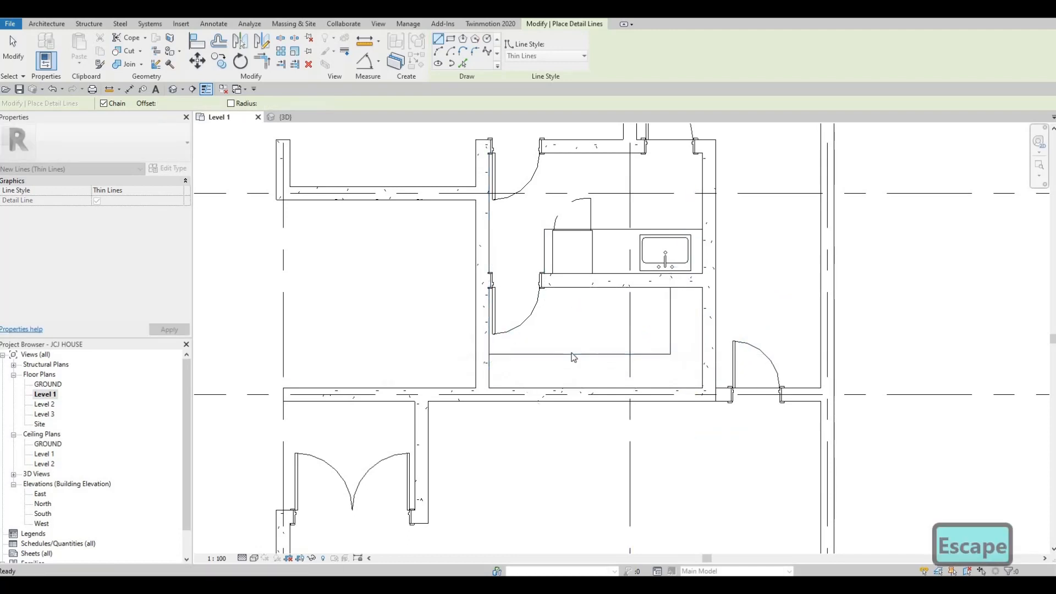
{"action": "key", "text": "Escape"}
Nudge the shelf's horizontal line up and its vertical line left so each sits 660 mm from the nearby wall's centreline.
{"action": "left_click", "coordinate": [574, 354]}
{"action": "key", "text": "Up"}
{"action": "key", "text": "Up"}
{"action": "key", "text": "Up"}
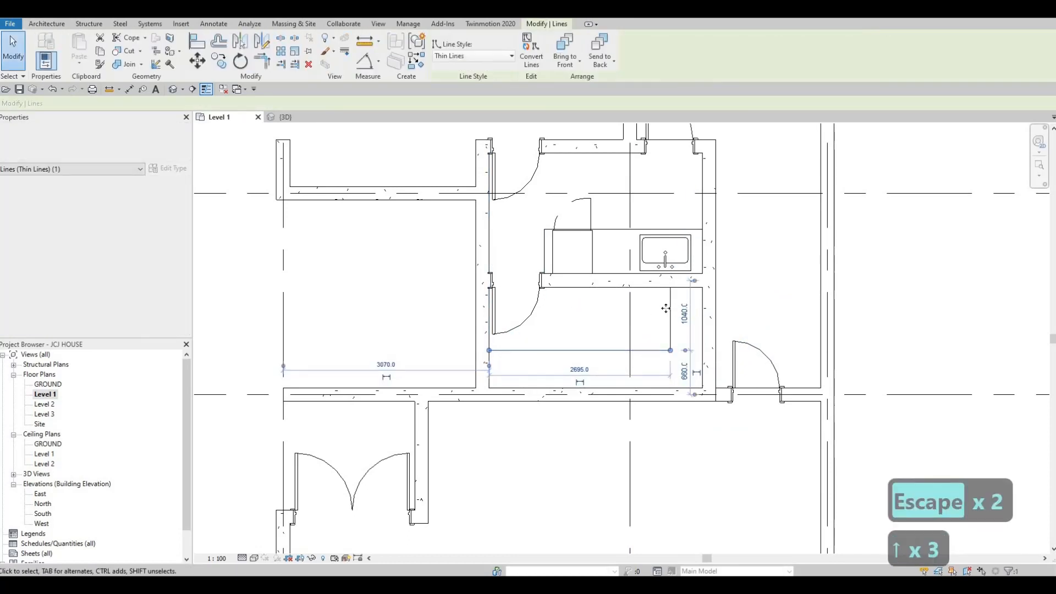
{"action": "left_click", "coordinate": [668, 308]}
{"action": "key", "text": "Left"}
{"action": "key", "text": "Left"}
{"action": "key", "text": "Left"}
{"action": "key", "text": "Left"}
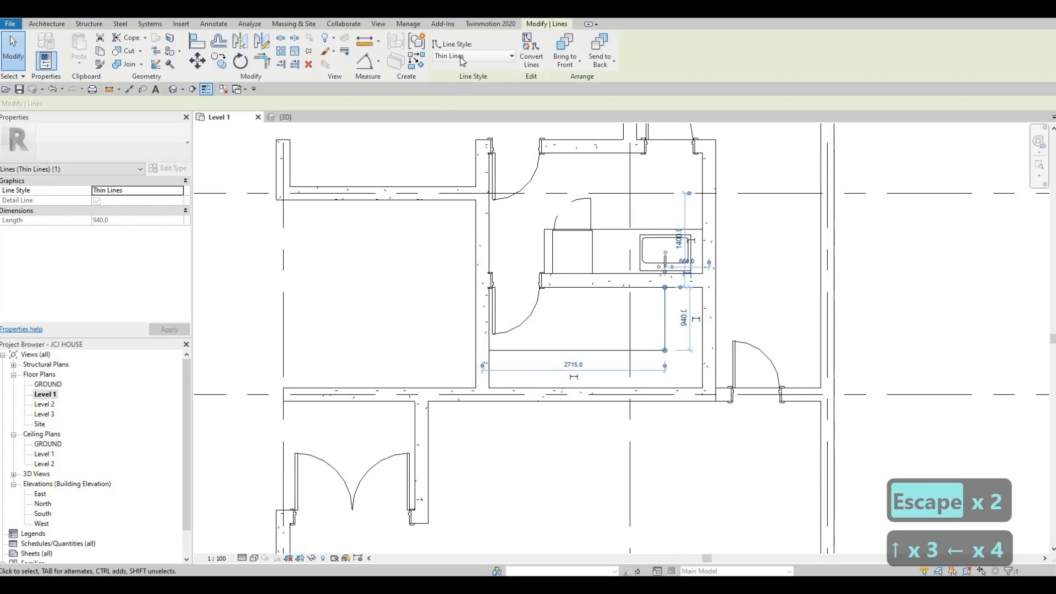
Change the line style of the shelf's vertical line to <Demolished>.
{"action": "left_click", "coordinate": [456, 56]}
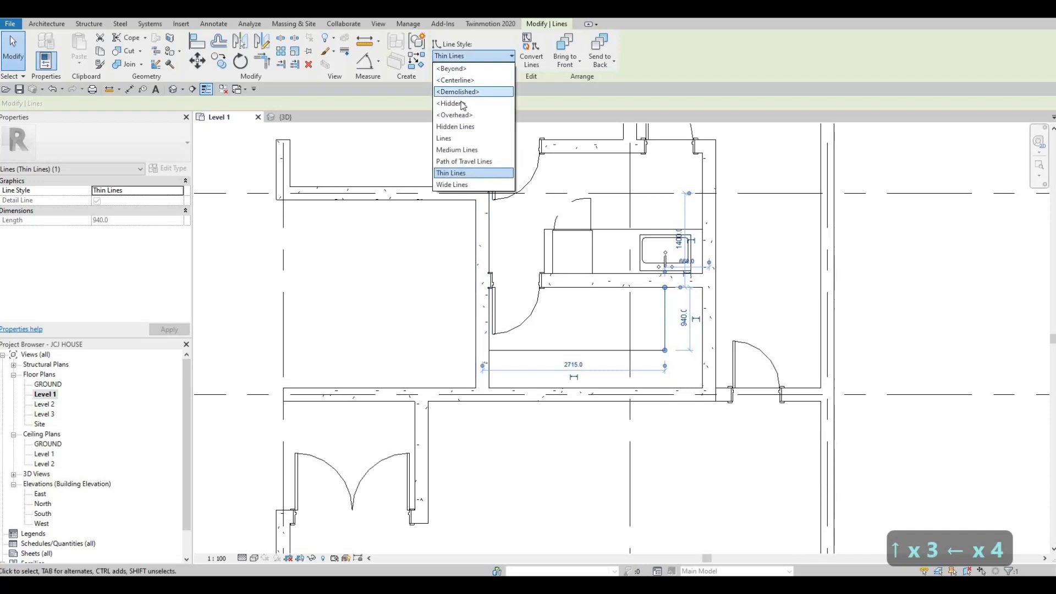
{"action": "key", "text": "Return"}
{"action": "scroll", "coordinate": [499, 360], "scroll_direction": "up", "scroll_amount": 3}
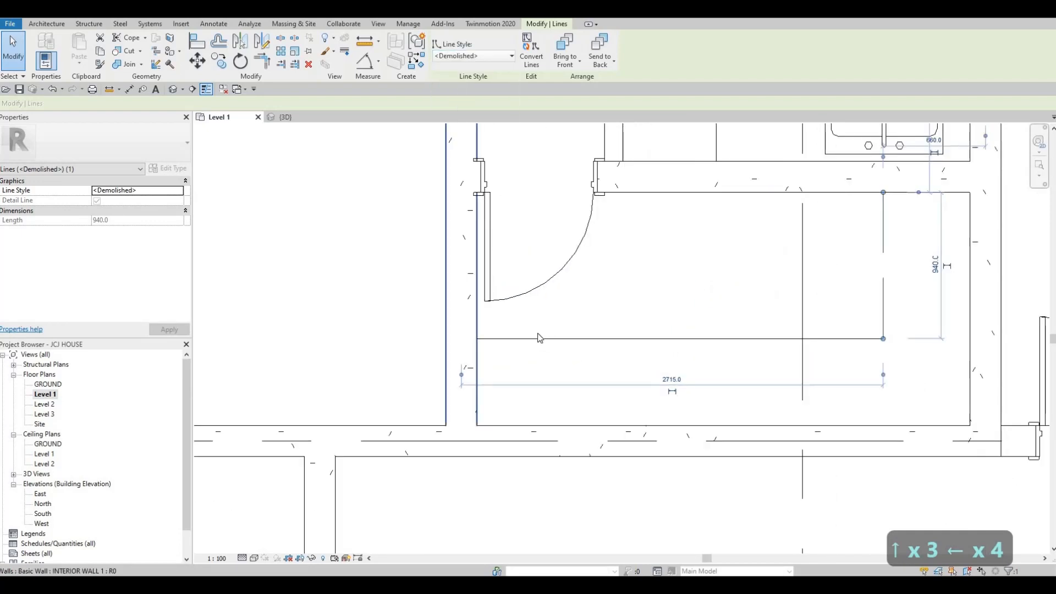
{"action": "key", "text": "Escape"}
{"action": "key", "text": "Escape"}
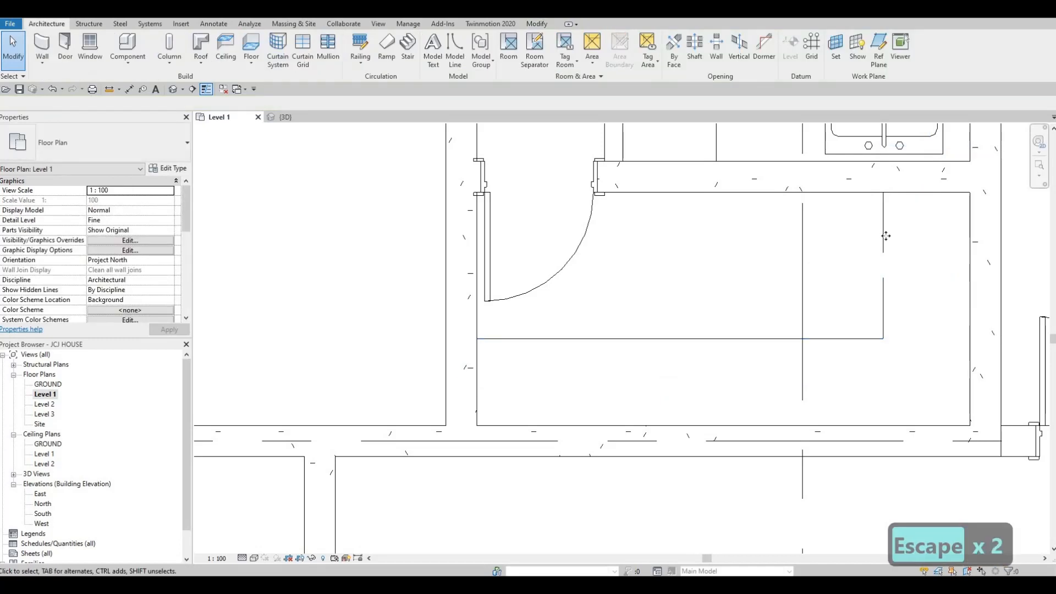
Draw an L of <Demolished> detail lines outside the shelf edge, offset about 80 mm below and 105 mm beside it.
{"action": "left_click", "coordinate": [738, 339]}
{"action": "key", "text": "c"}
{"action": "key", "text": "s"}
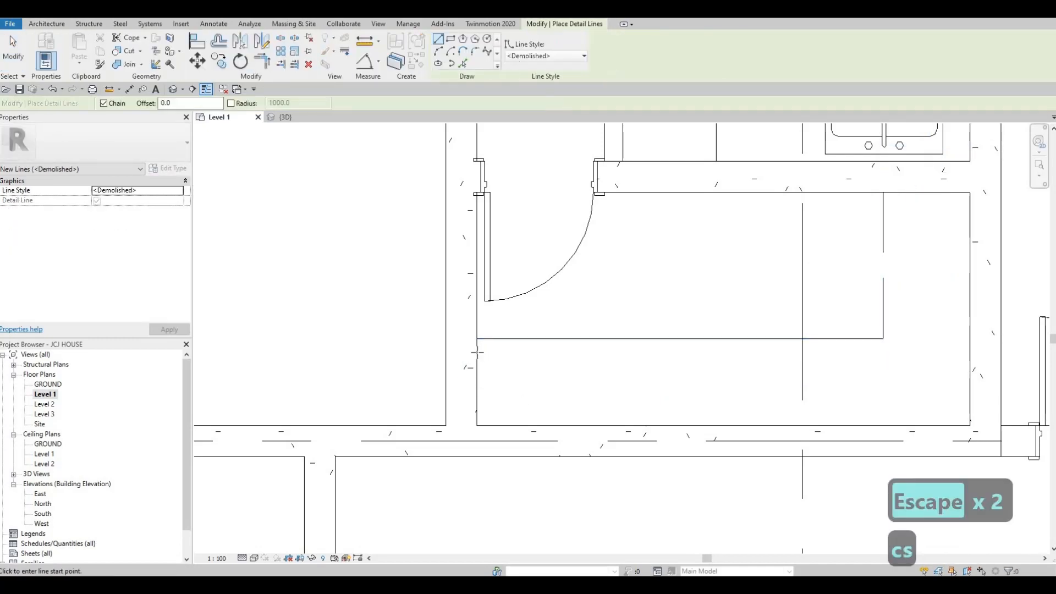
{"action": "left_click", "coordinate": [476, 351]}
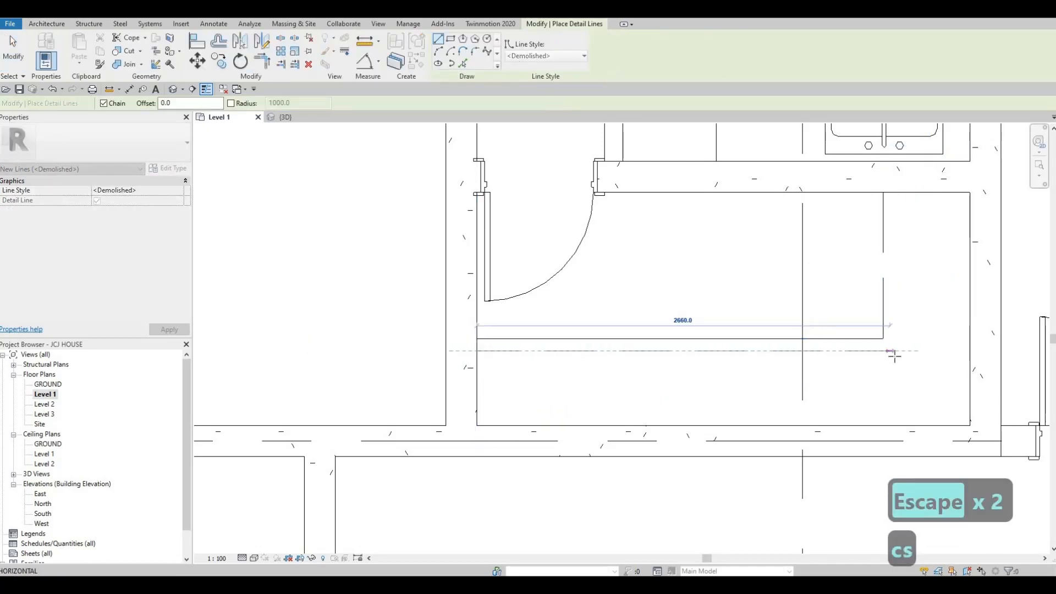
{"action": "left_click", "coordinate": [900, 350]}
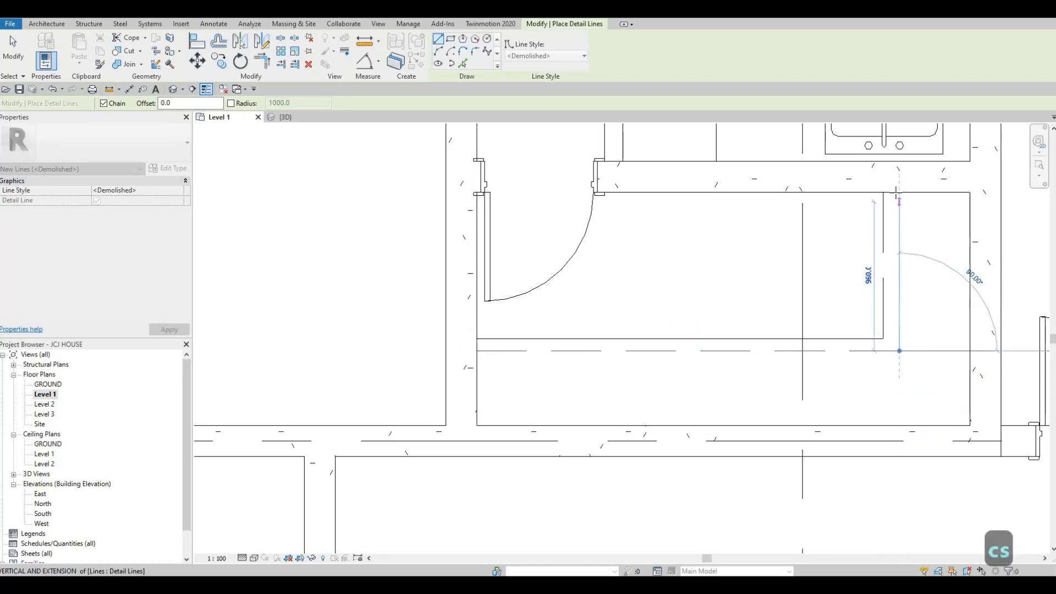
{"action": "left_click", "coordinate": [899, 193]}
{"action": "key", "text": "Escape"}
{"action": "key", "text": "Escape"}
{"action": "key", "text": "Escape"}
Change the line style of the shelf's inner vertical line back to Thin Lines.
{"action": "left_click", "coordinate": [884, 236]}
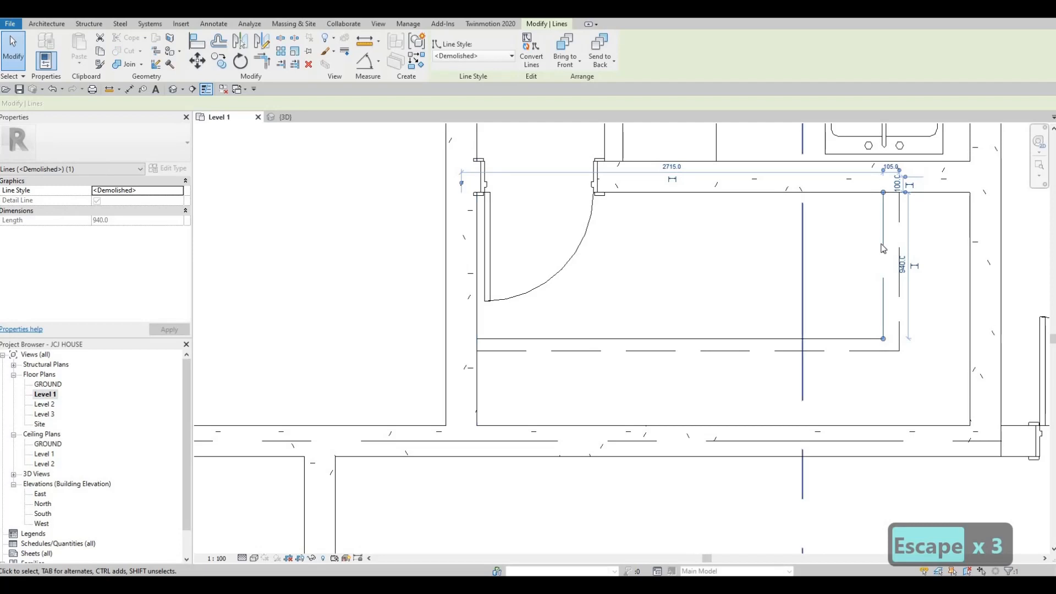
{"action": "key", "text": "Escape"}
{"action": "key", "text": "Escape"}
{"action": "key", "text": "Escape"}
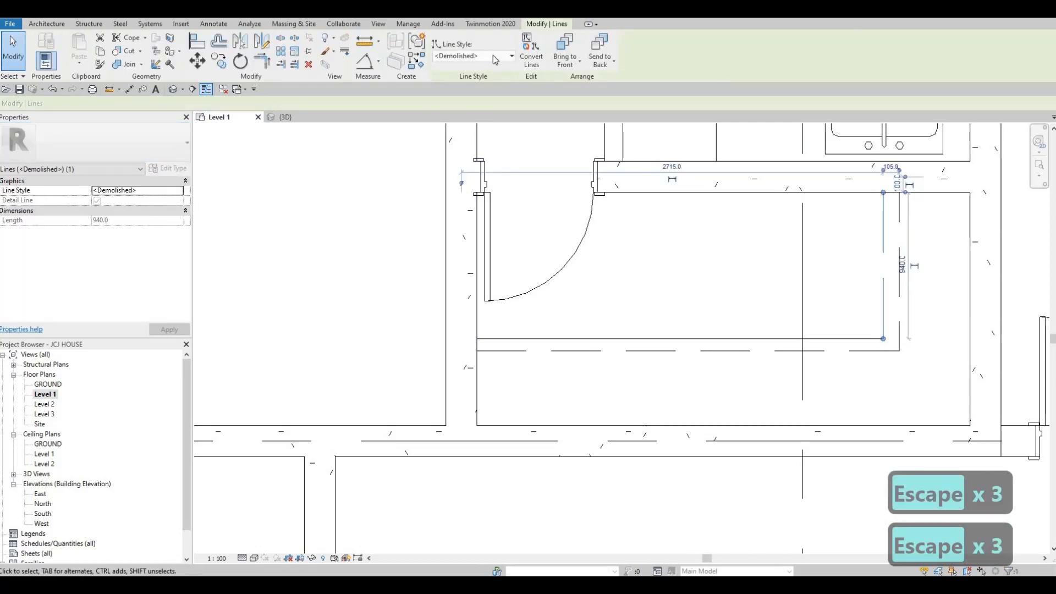
{"action": "left_click", "coordinate": [493, 55]}
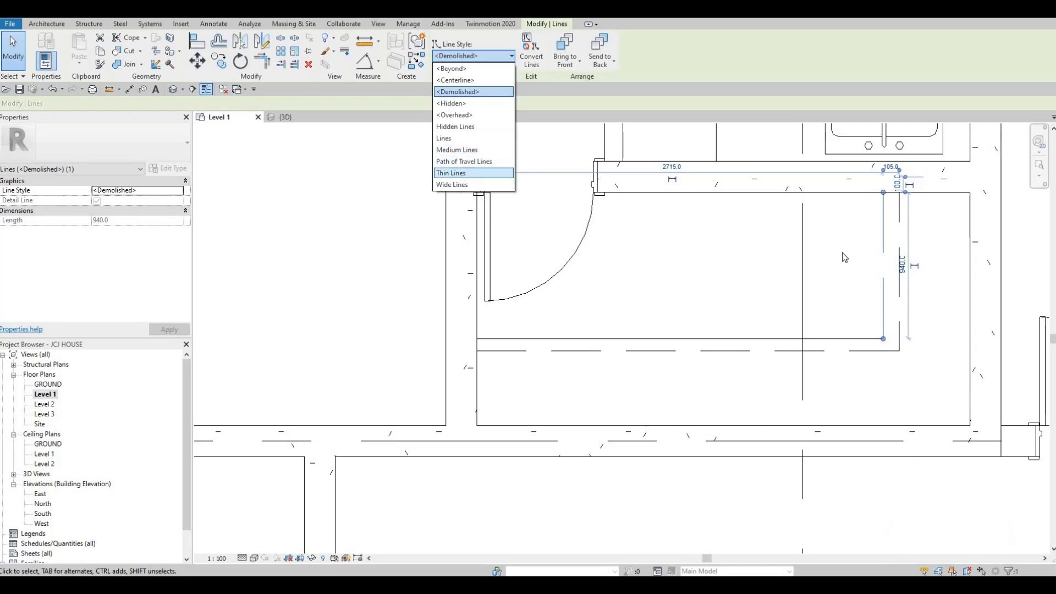
{"action": "key", "text": "Escape"}
{"action": "key", "text": "Escape"}
{"action": "key", "text": "Escape"}
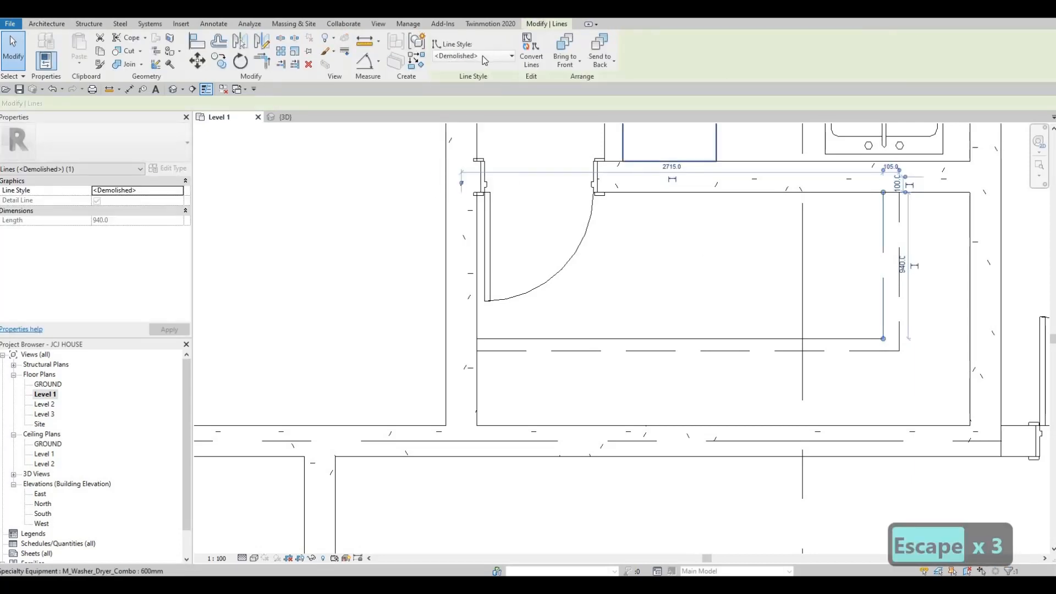
{"action": "left_click", "coordinate": [484, 56]}
{"action": "key", "text": "Escape"}
{"action": "key", "text": "Escape"}
{"action": "key", "text": "Escape"}
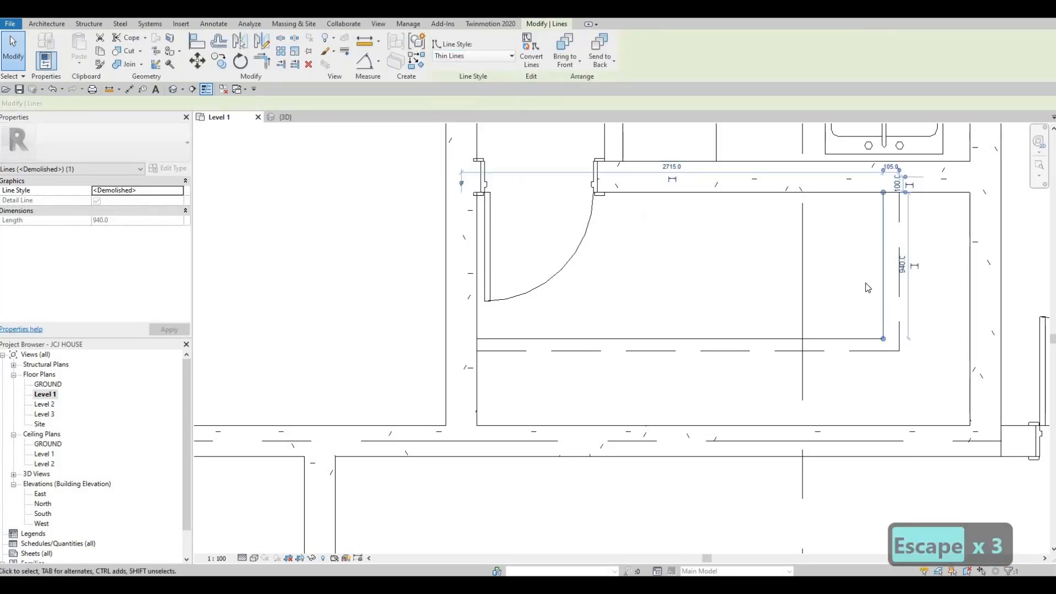
Nudge the dashed vertical and horizontal lines closer to the shelf's solid edge in the lower service room.
{"action": "left_click", "coordinate": [898, 253]}
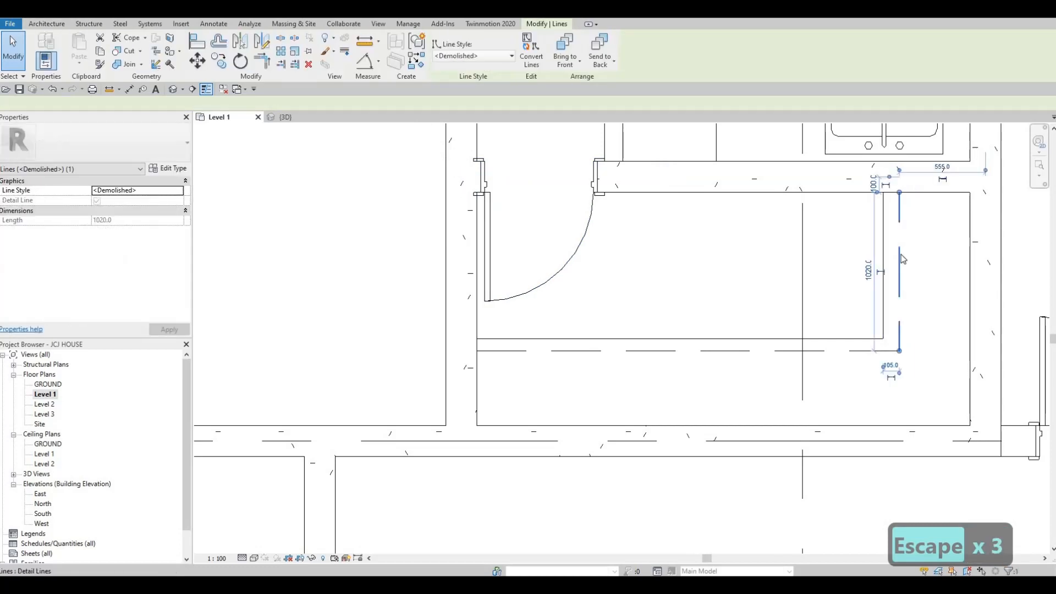
{"action": "key", "text": "Left"}
{"action": "key", "text": "Left"}
{"action": "key", "text": "Left"}
{"action": "key", "text": "Left"}
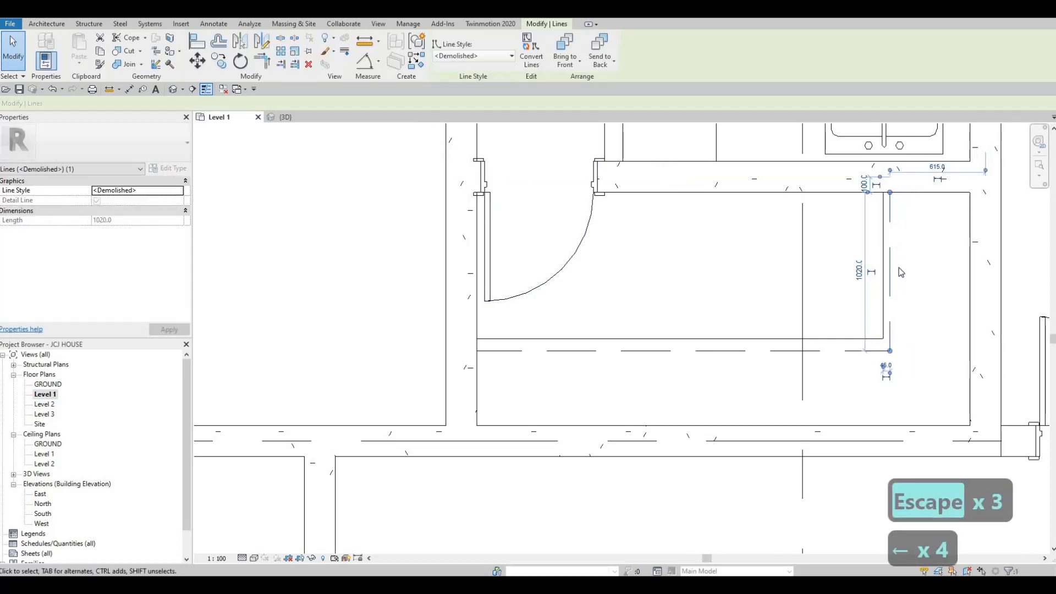
{"action": "key", "text": "Right"}
{"action": "left_click", "coordinate": [830, 354]}
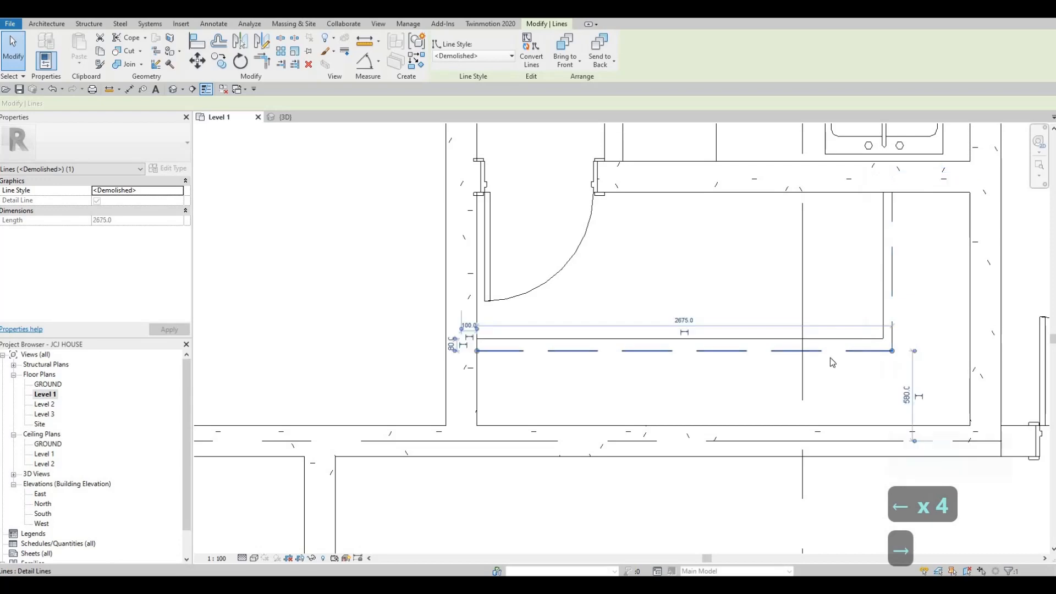
{"action": "key", "text": "Escape"}
{"action": "key", "text": "Escape"}
{"action": "key", "text": "Escape"}
{"action": "scroll", "coordinate": [631, 384], "scroll_direction": "down", "scroll_amount": 5}
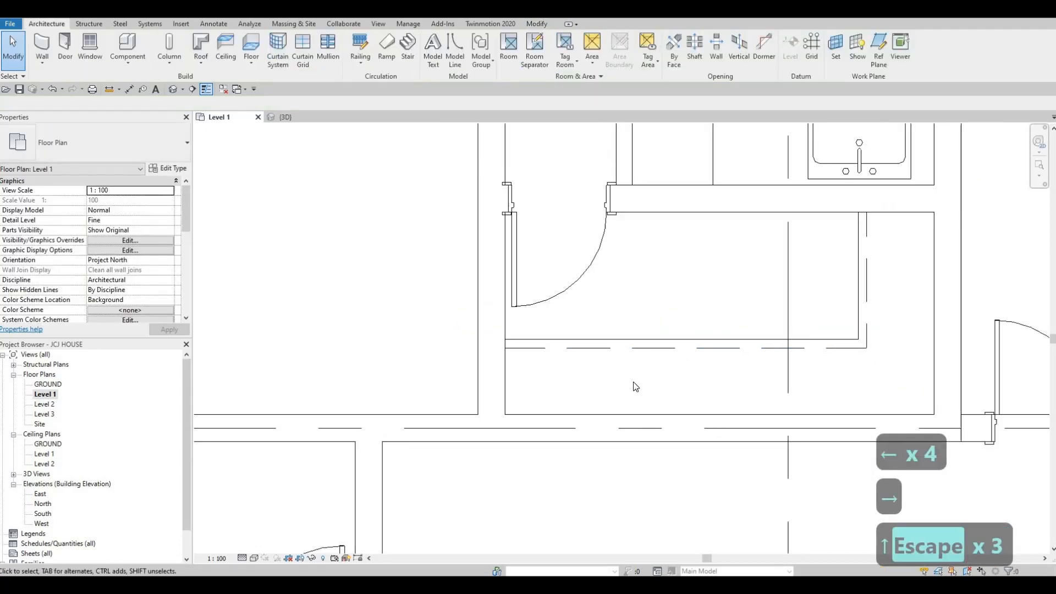
{"action": "scroll", "coordinate": [746, 290], "scroll_direction": "up", "scroll_amount": 2}
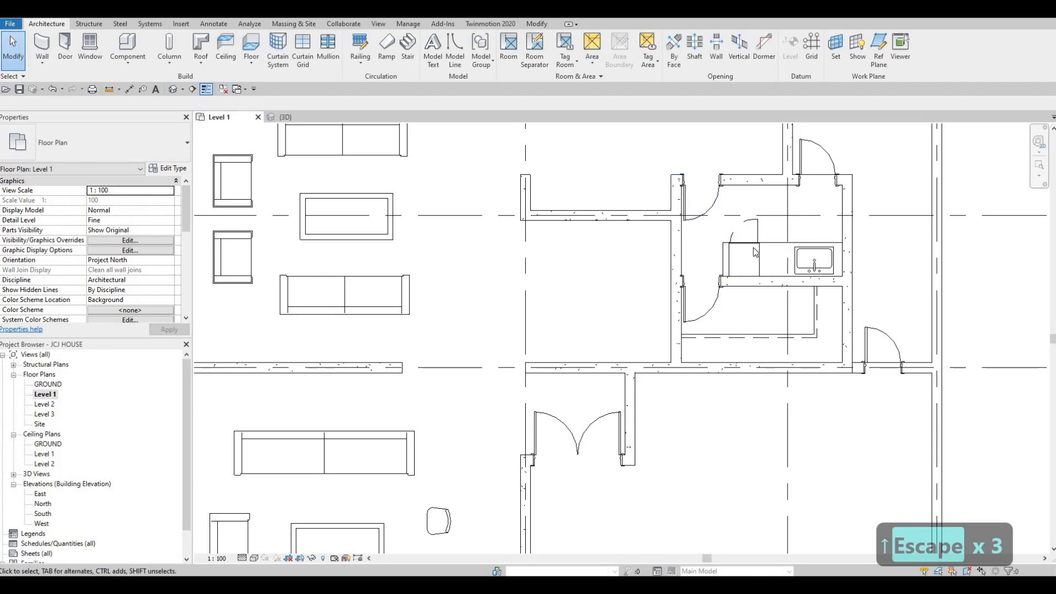
Examine the whole Level 1 floor plan, from the laundry and service room out to the living areas, bathrooms and pool terrace.
{"action": "scroll", "coordinate": [755, 252], "scroll_direction": "down", "scroll_amount": 3}
{"action": "key", "text": "Escape"}
{"action": "key", "text": "Escape"}
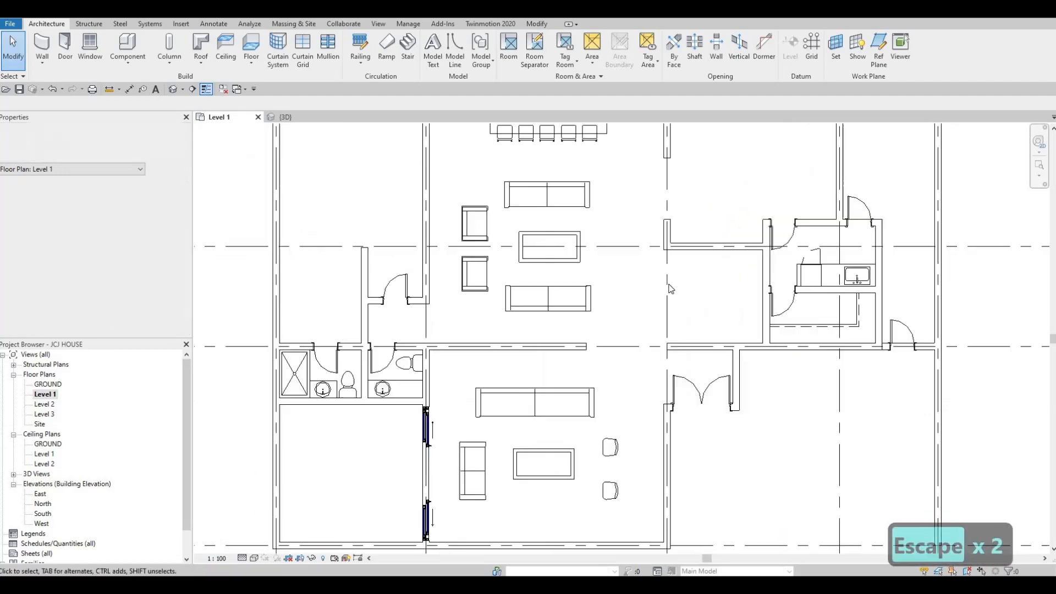
{"action": "scroll", "coordinate": [670, 289], "scroll_direction": "down", "scroll_amount": 3}
{"action": "key", "text": "Escape"}
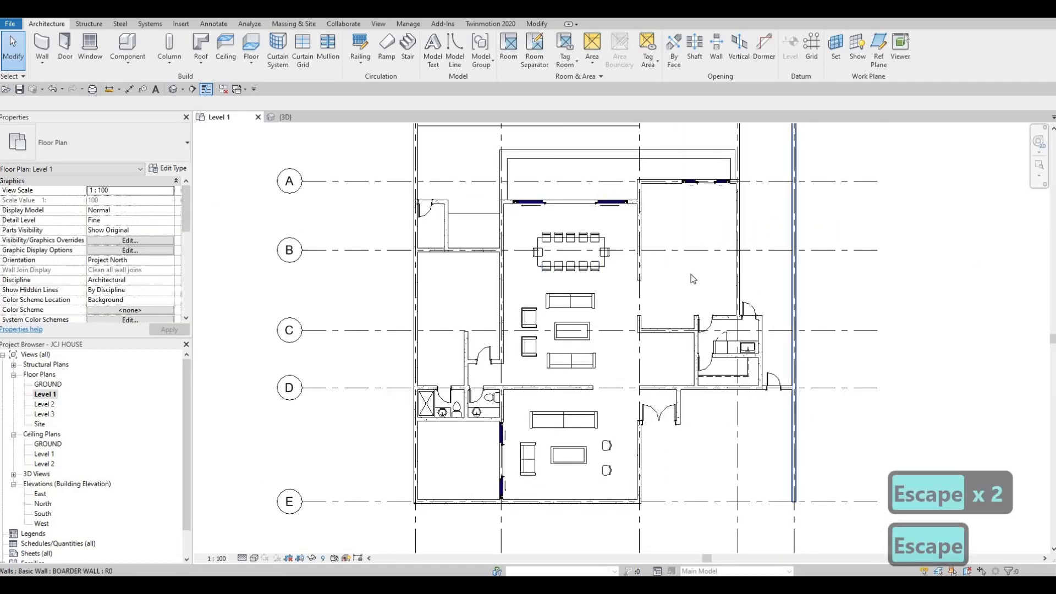
{"action": "mouse_move", "coordinate": [760, 237]}
{"action": "middle_mouse_down"}
{"action": "mouse_move", "coordinate": [707, 264]}
{"action": "mouse_move", "coordinate": [751, 250]}
{"action": "middle_mouse_up"}
{"action": "key", "text": "Escape"}
{"action": "scroll", "coordinate": [726, 255], "scroll_direction": "down", "scroll_amount": 1}
{"action": "scroll", "coordinate": [708, 260], "scroll_direction": "up", "scroll_amount": 3}
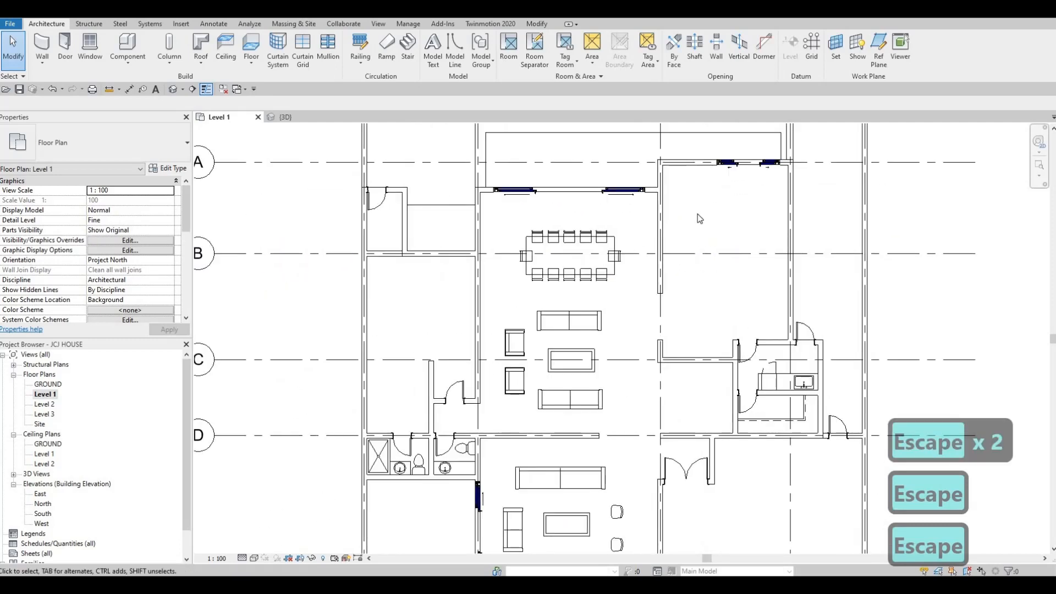
{"action": "middle_click_drag", "start_coordinate": [674, 235], "coordinate": [710, 192]}
{"action": "key", "text": "F1"}
{"action": "scroll", "coordinate": [541, 373], "scroll_direction": "down", "scroll_amount": 1}
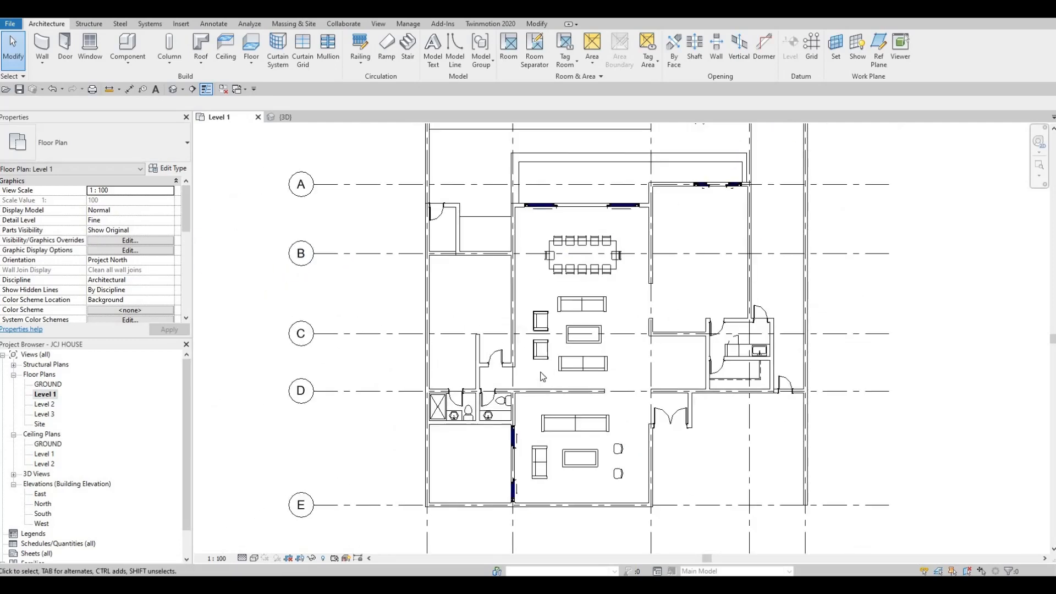
{"action": "scroll", "coordinate": [457, 377], "scroll_direction": "down", "scroll_amount": 4}
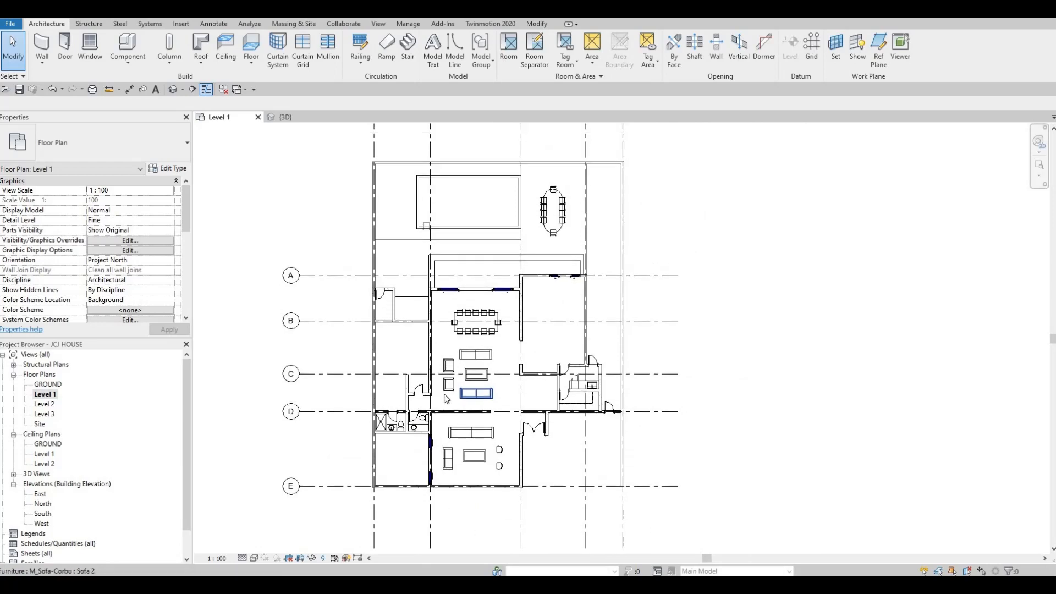
{"action": "scroll", "coordinate": [443, 389], "scroll_direction": "up", "scroll_amount": 2}
{"action": "middle_click_drag", "start_coordinate": [435, 395], "coordinate": [450, 384]}
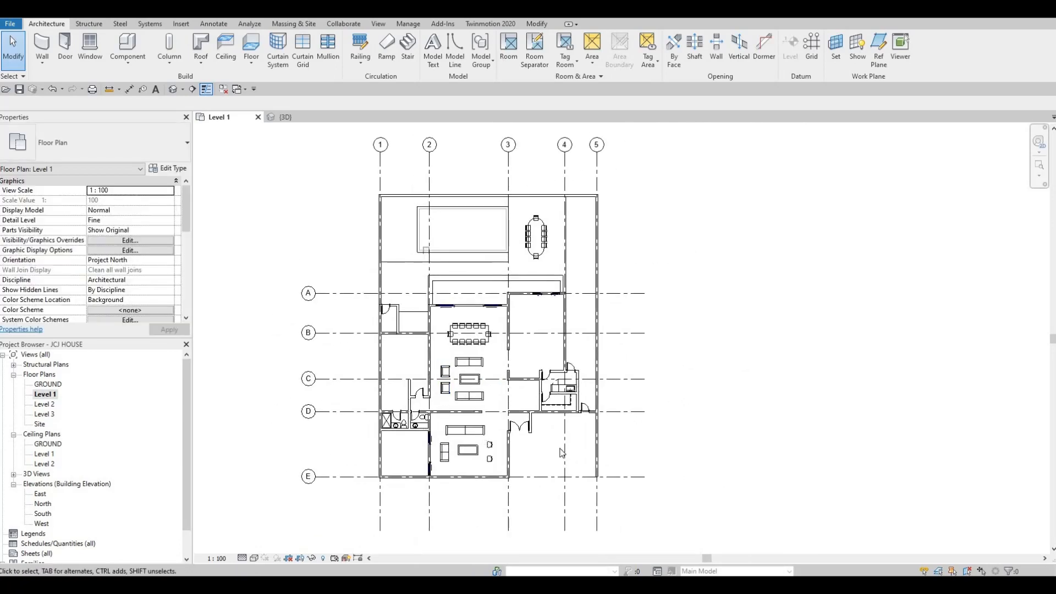